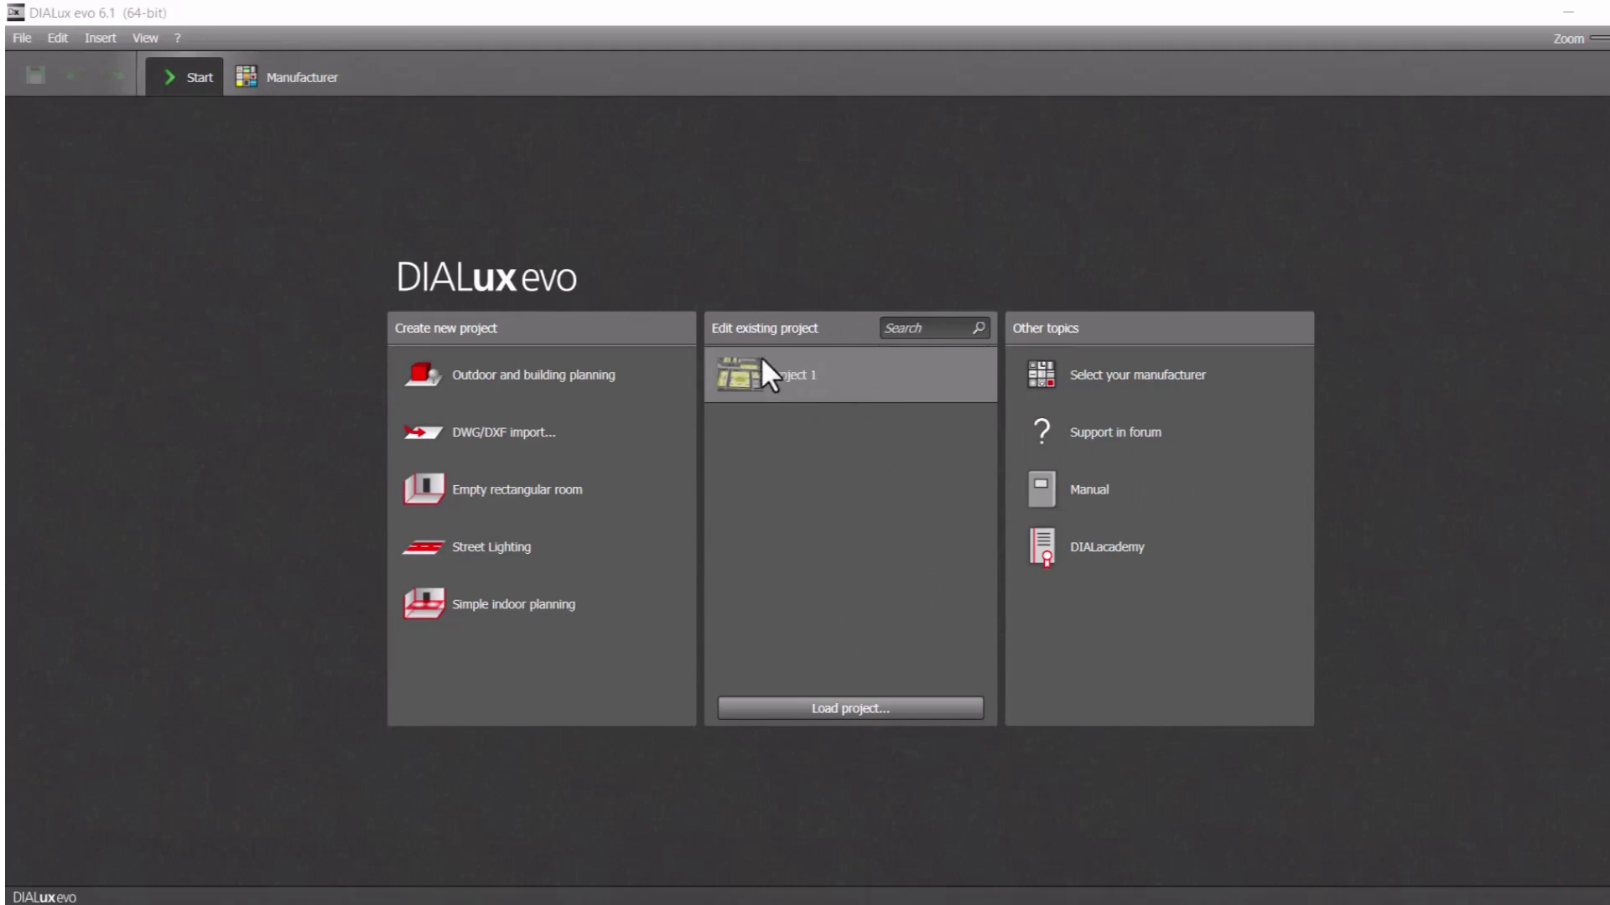
# Create a new project by importing the office.dwg floor plan
pyautogui.moveTo(808, 379)
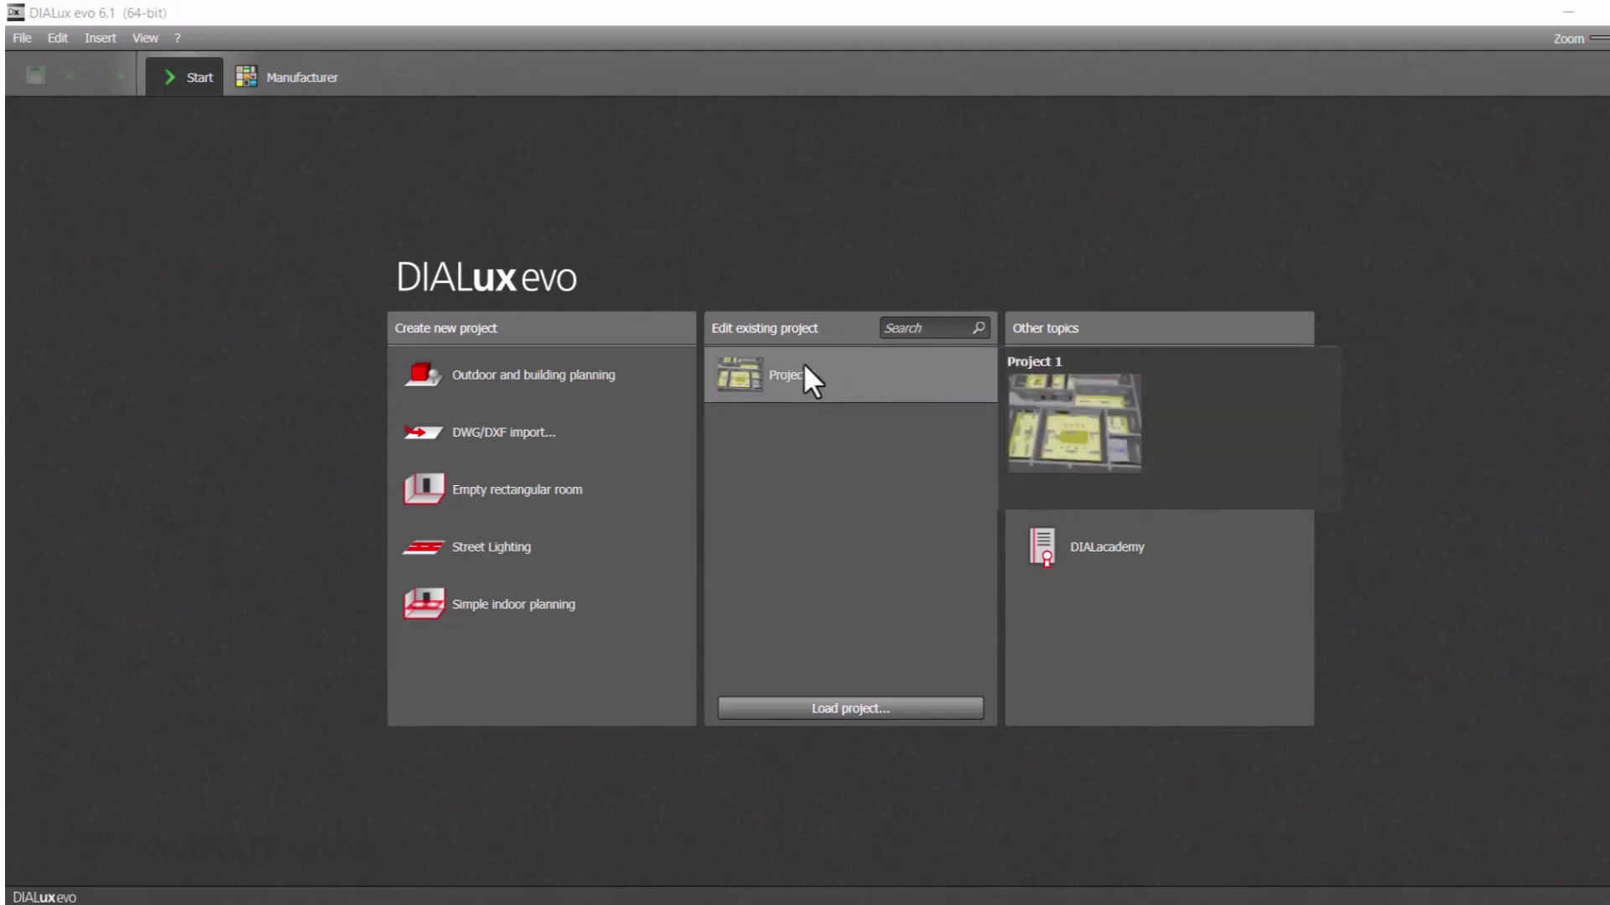
pyautogui.click(553, 436)
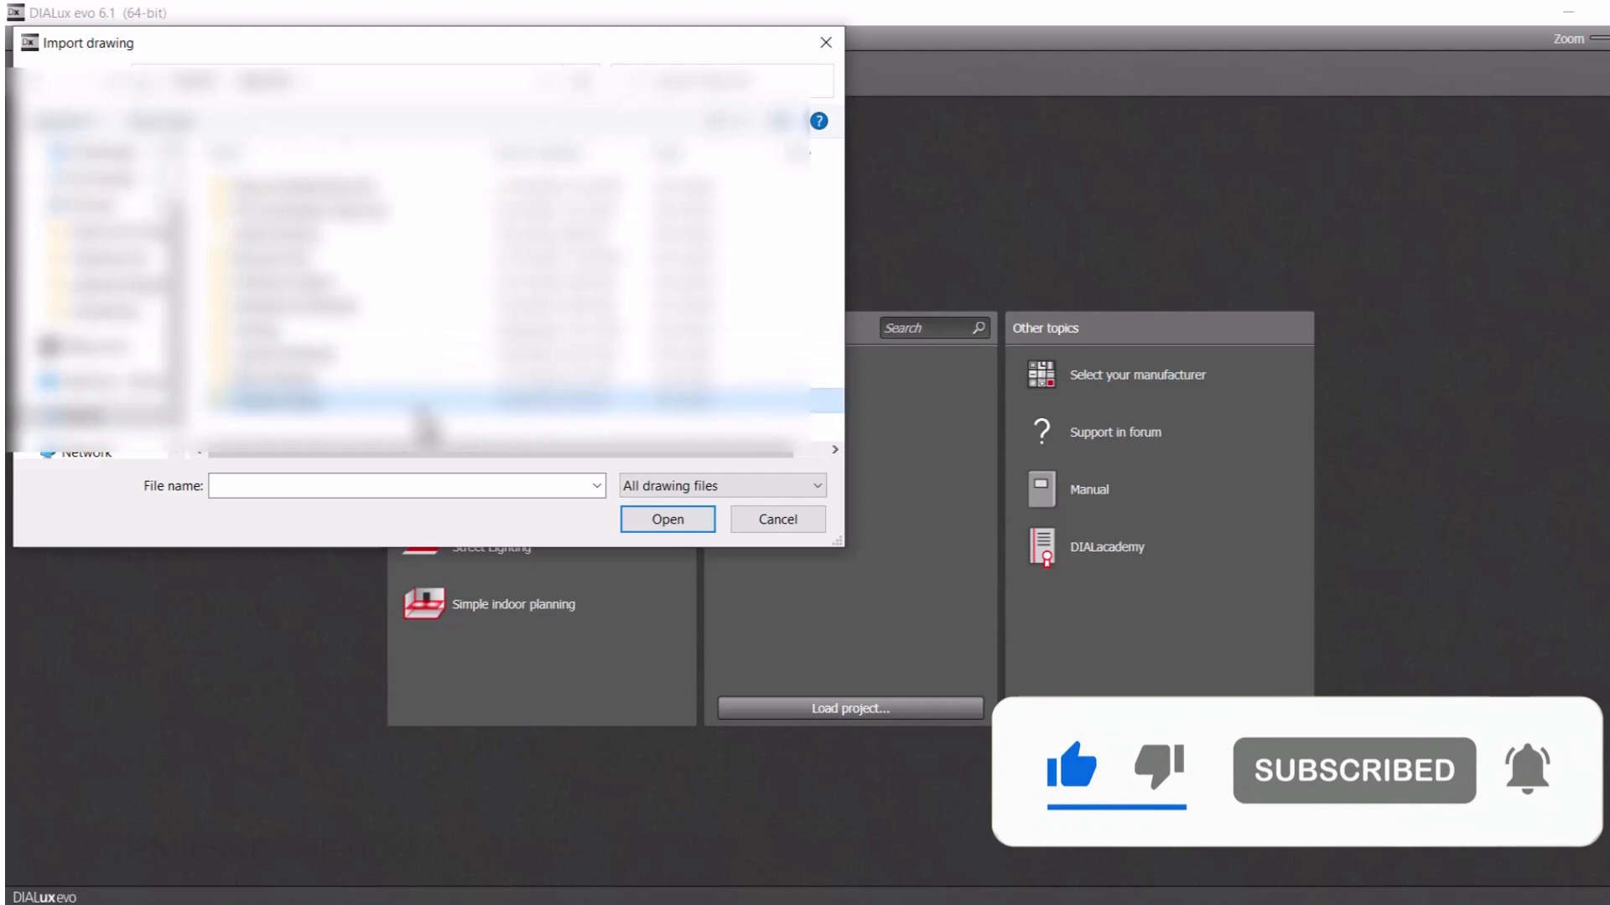
pyautogui.doubleClick(390, 241)
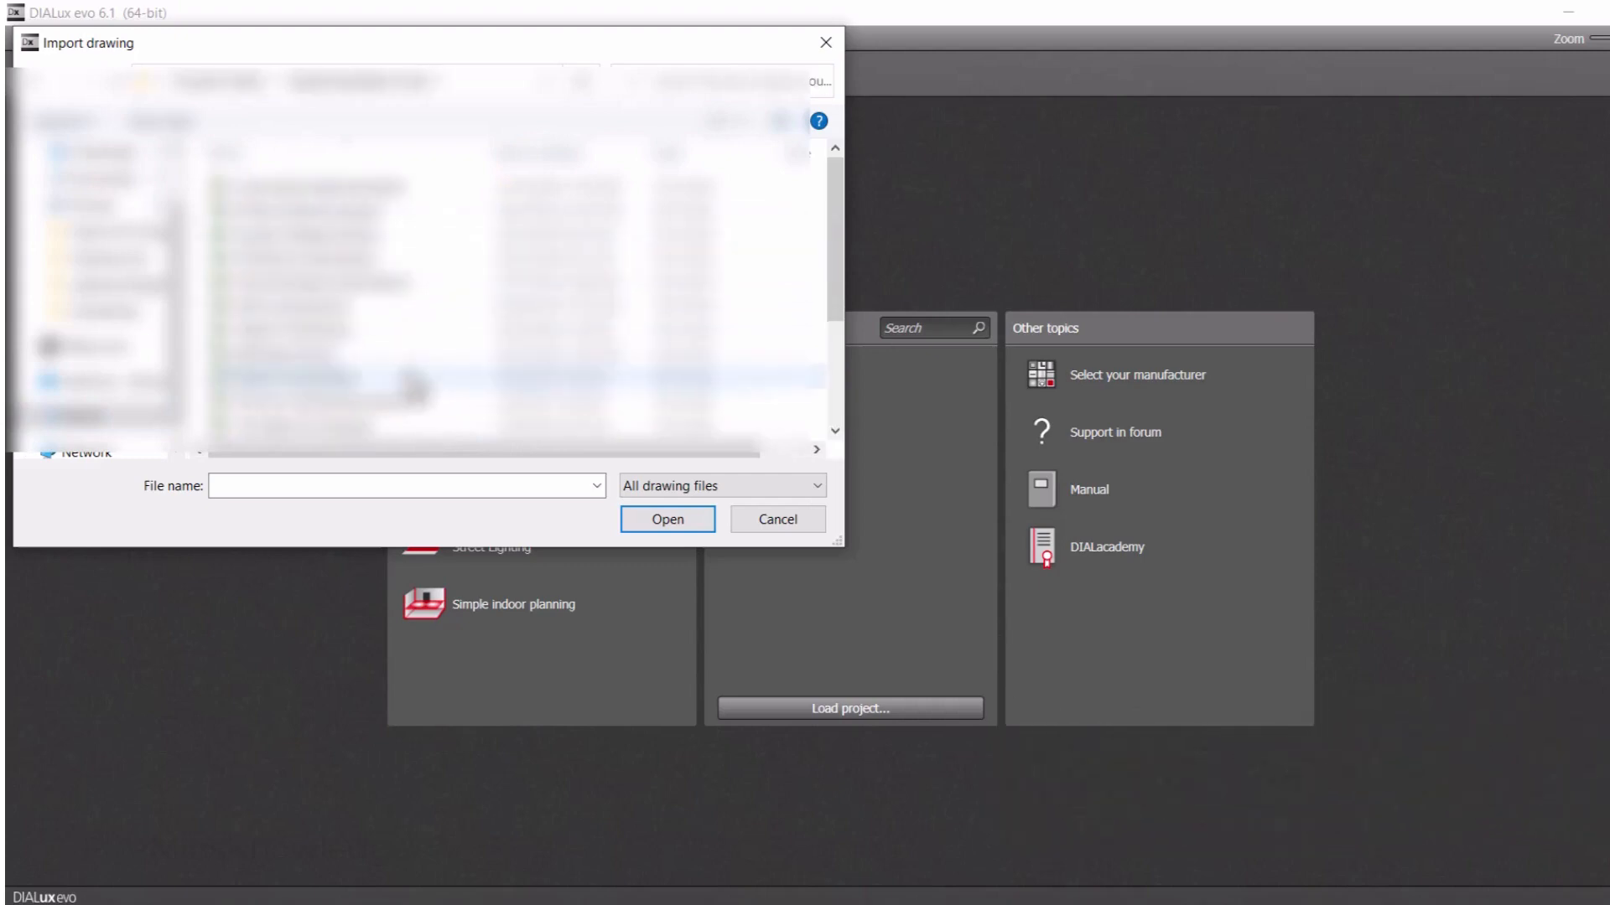
pyautogui.doubleClick(364, 410)
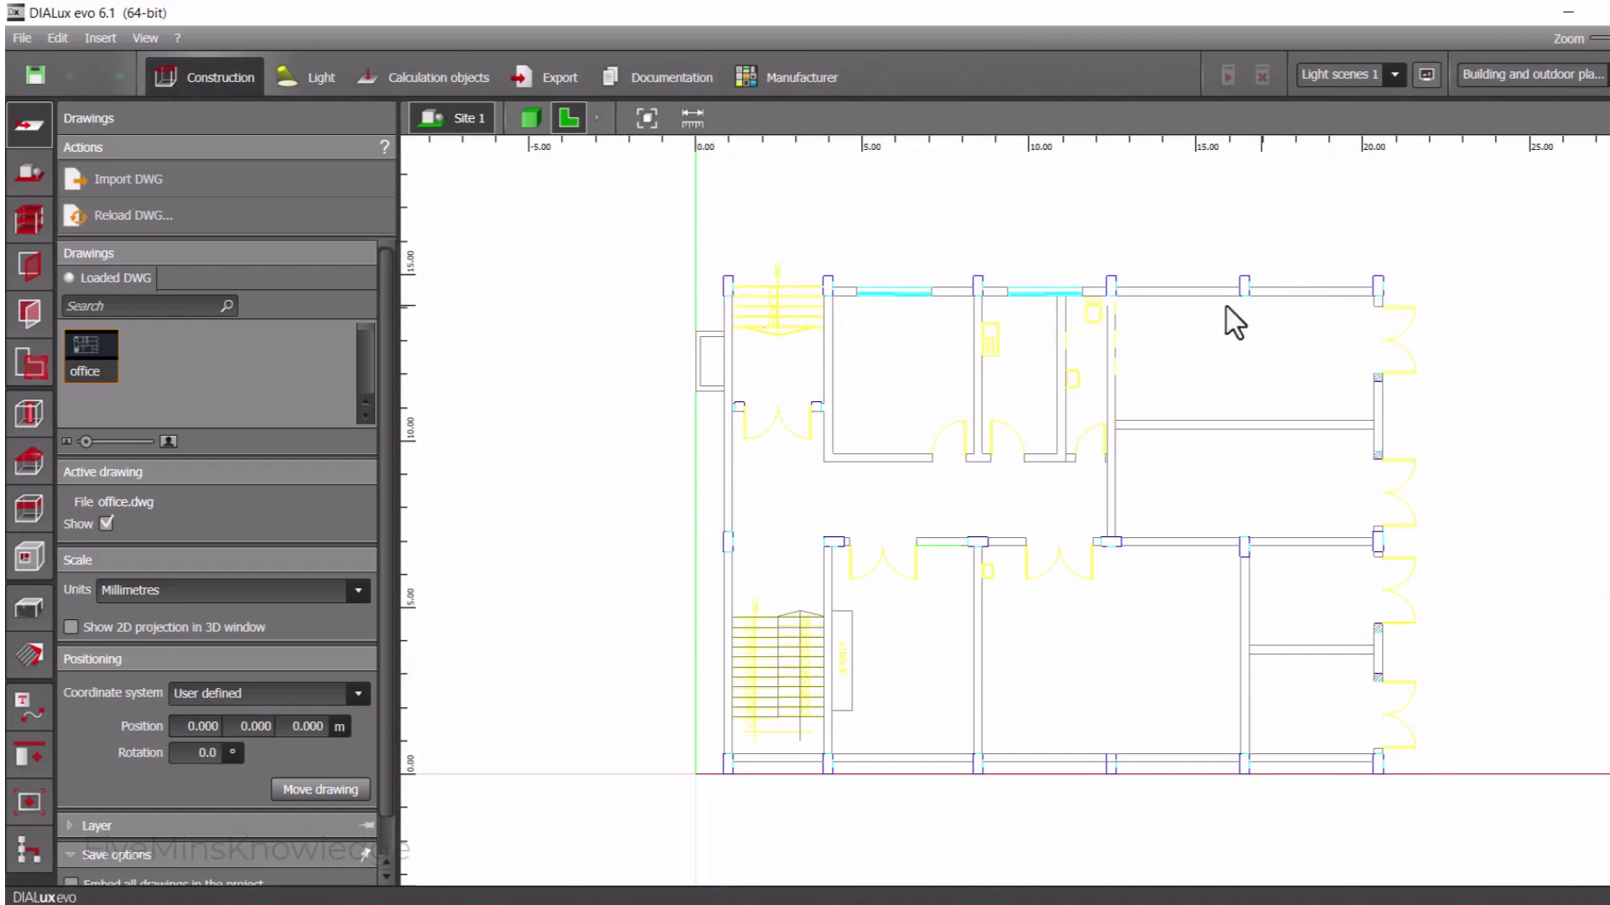
# Set the scale units of the imported office drawing to Millimetres
pyautogui.click(354, 589)
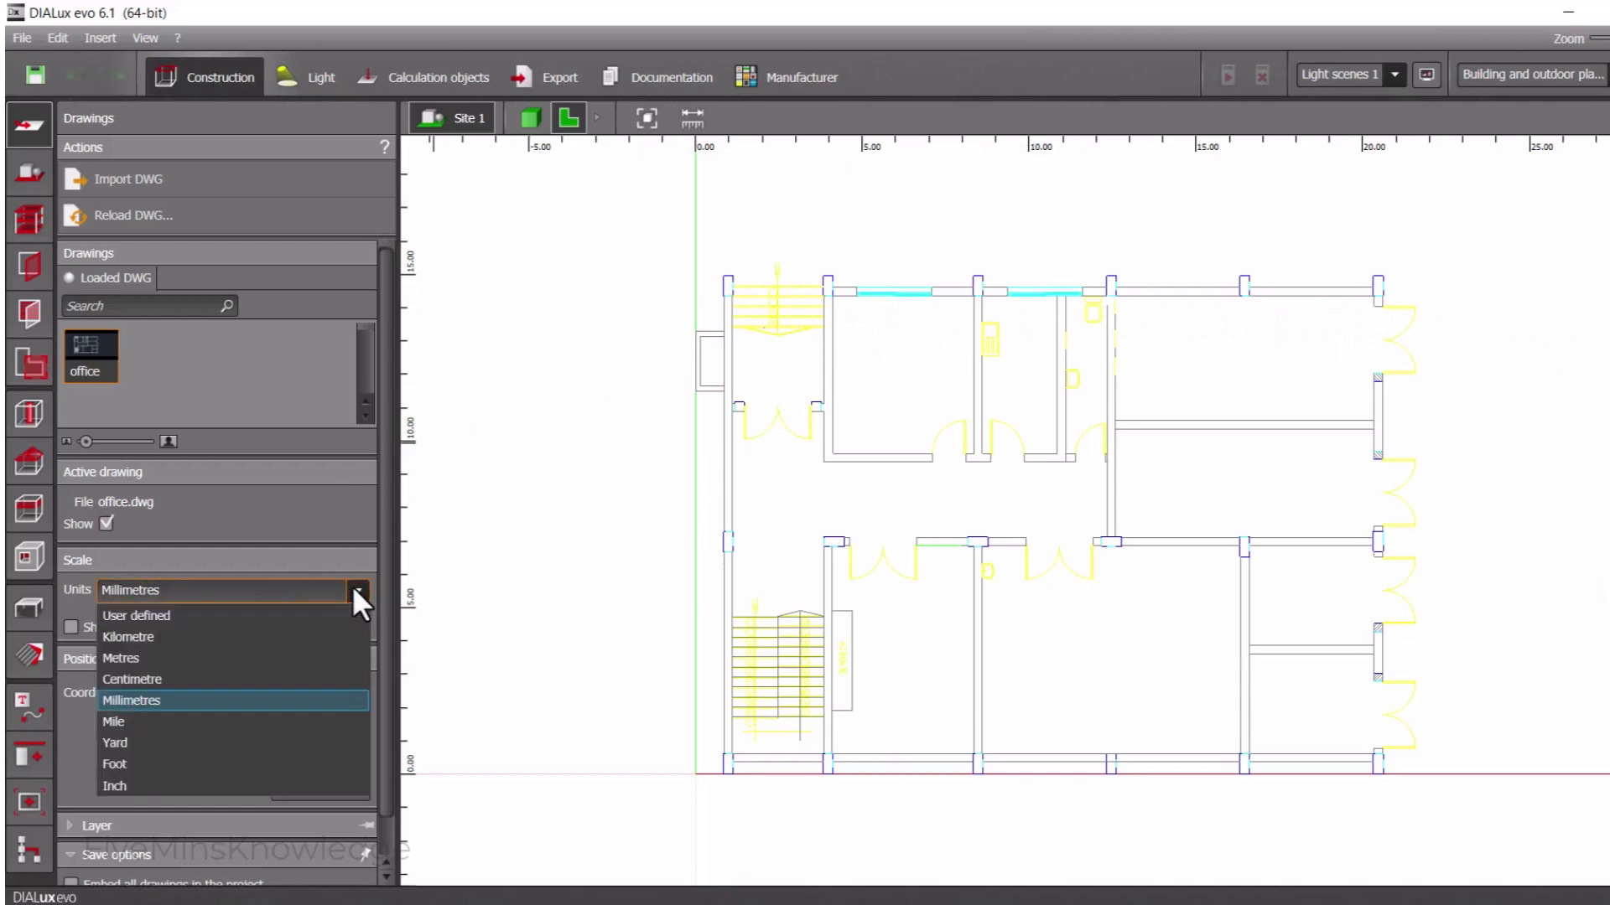
pyautogui.click(207, 697)
pyautogui.click(223, 594)
pyautogui.click(223, 594)
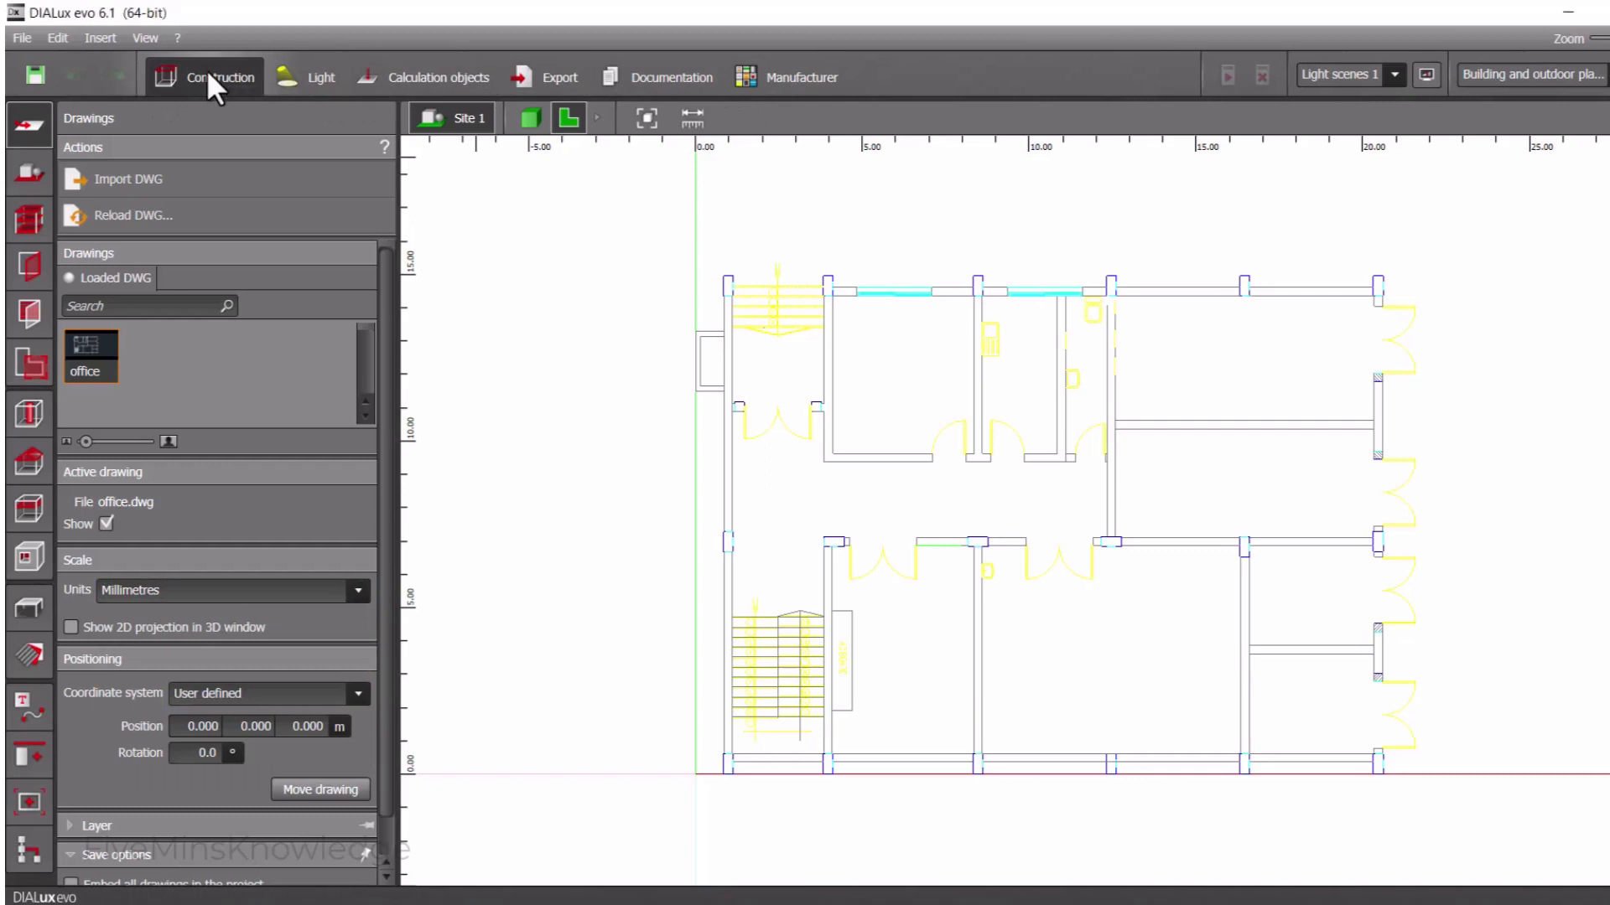
pyautogui.click(299, 86)
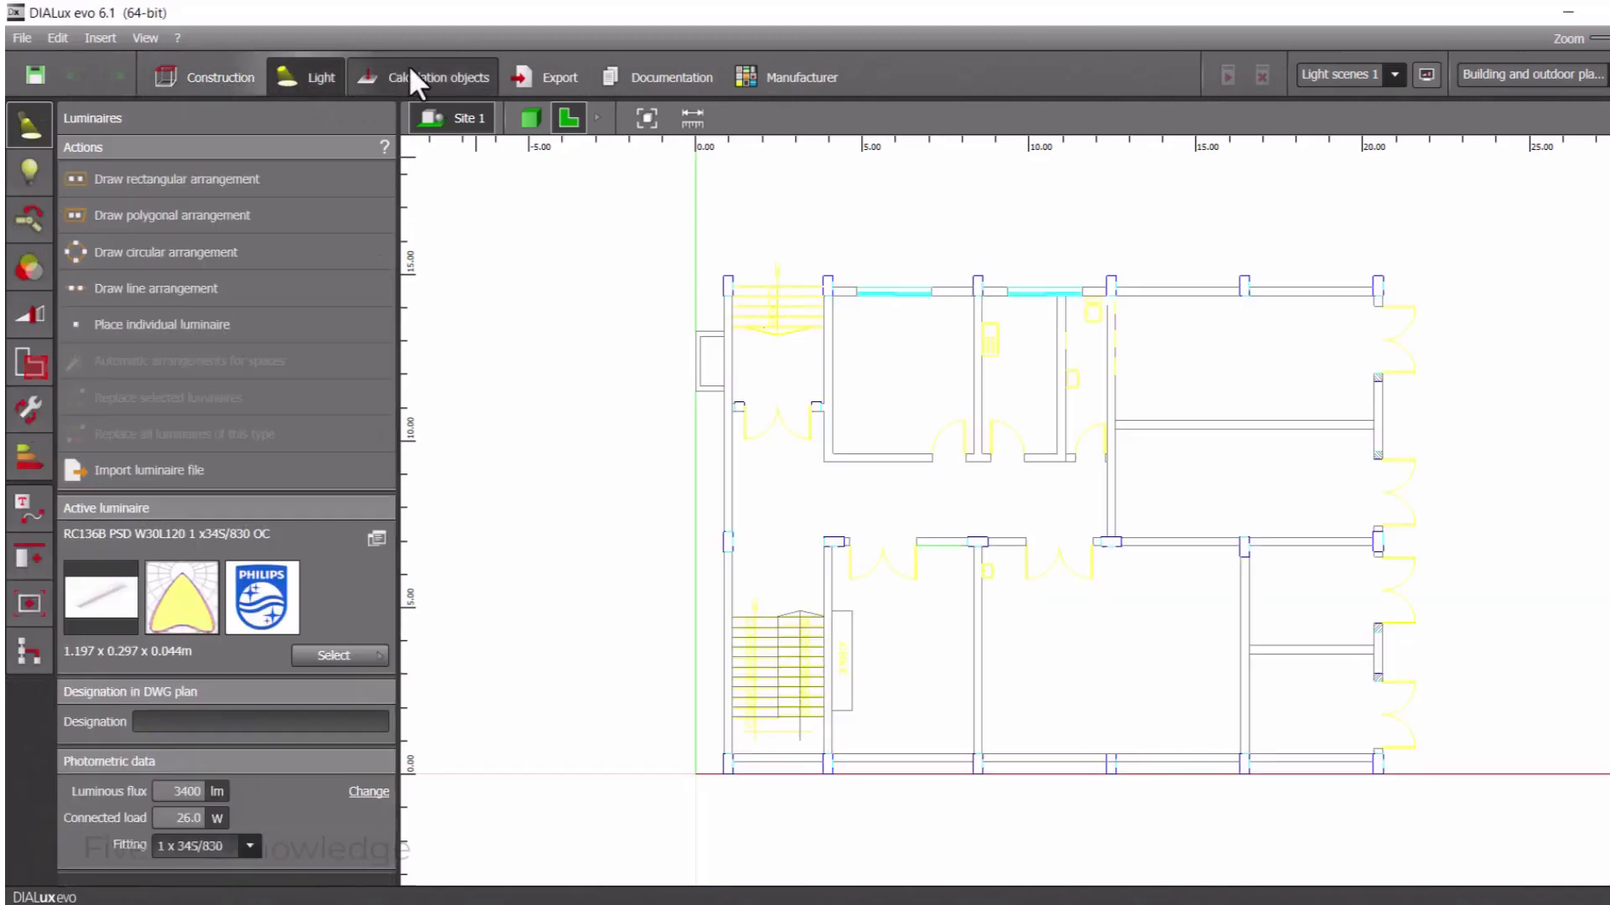
pyautogui.click(219, 88)
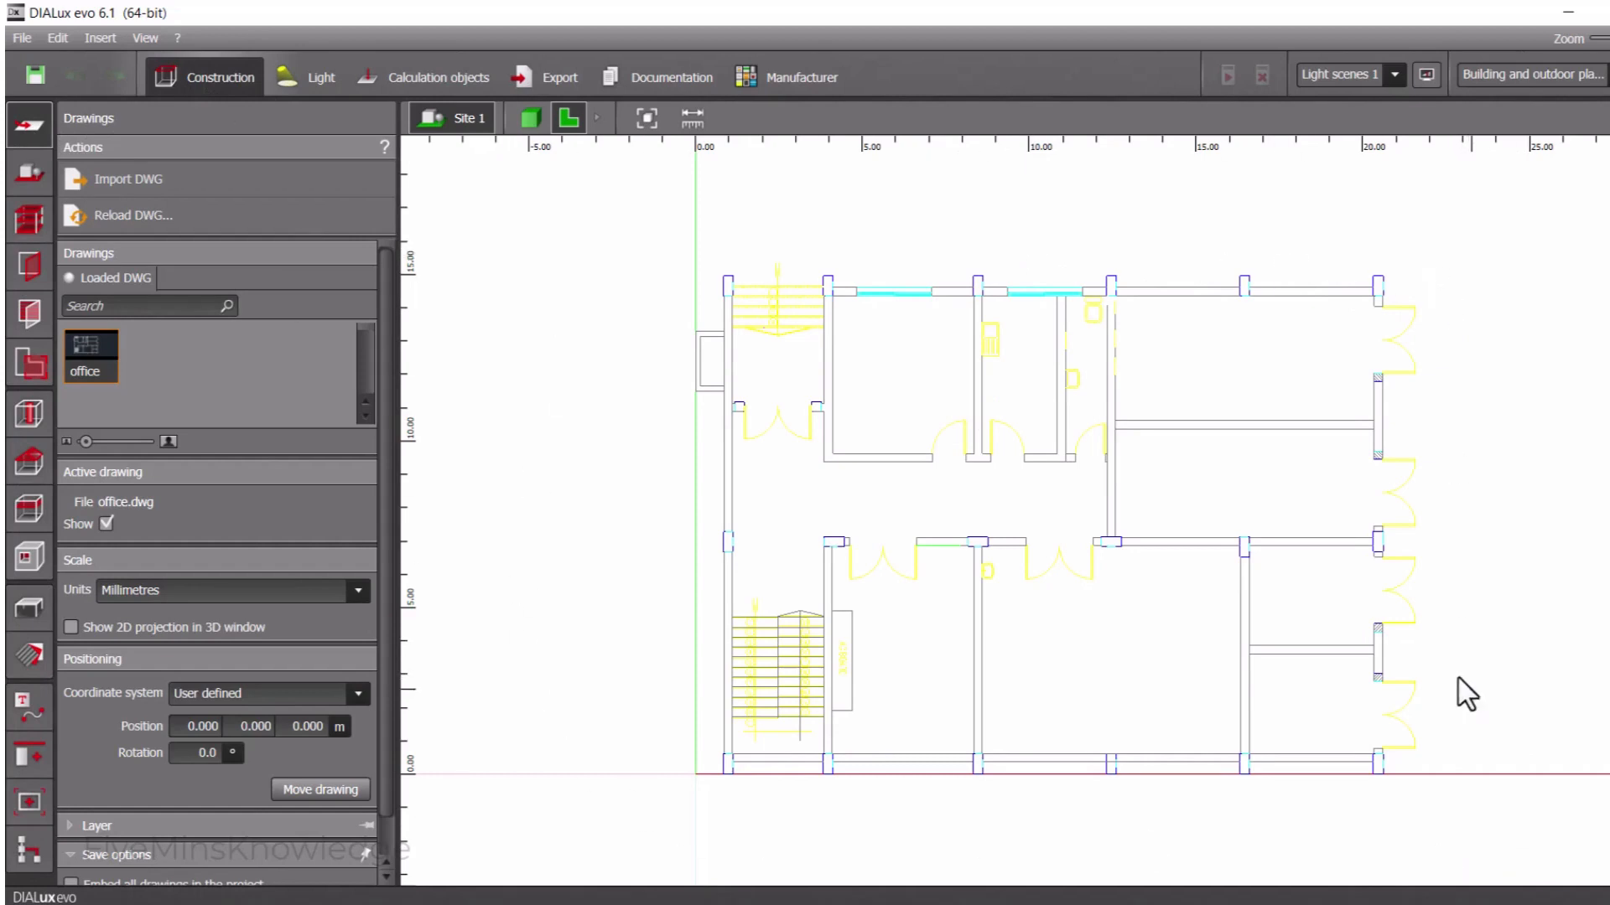
# Rename the active site as Office Area
pyautogui.click(25, 177)
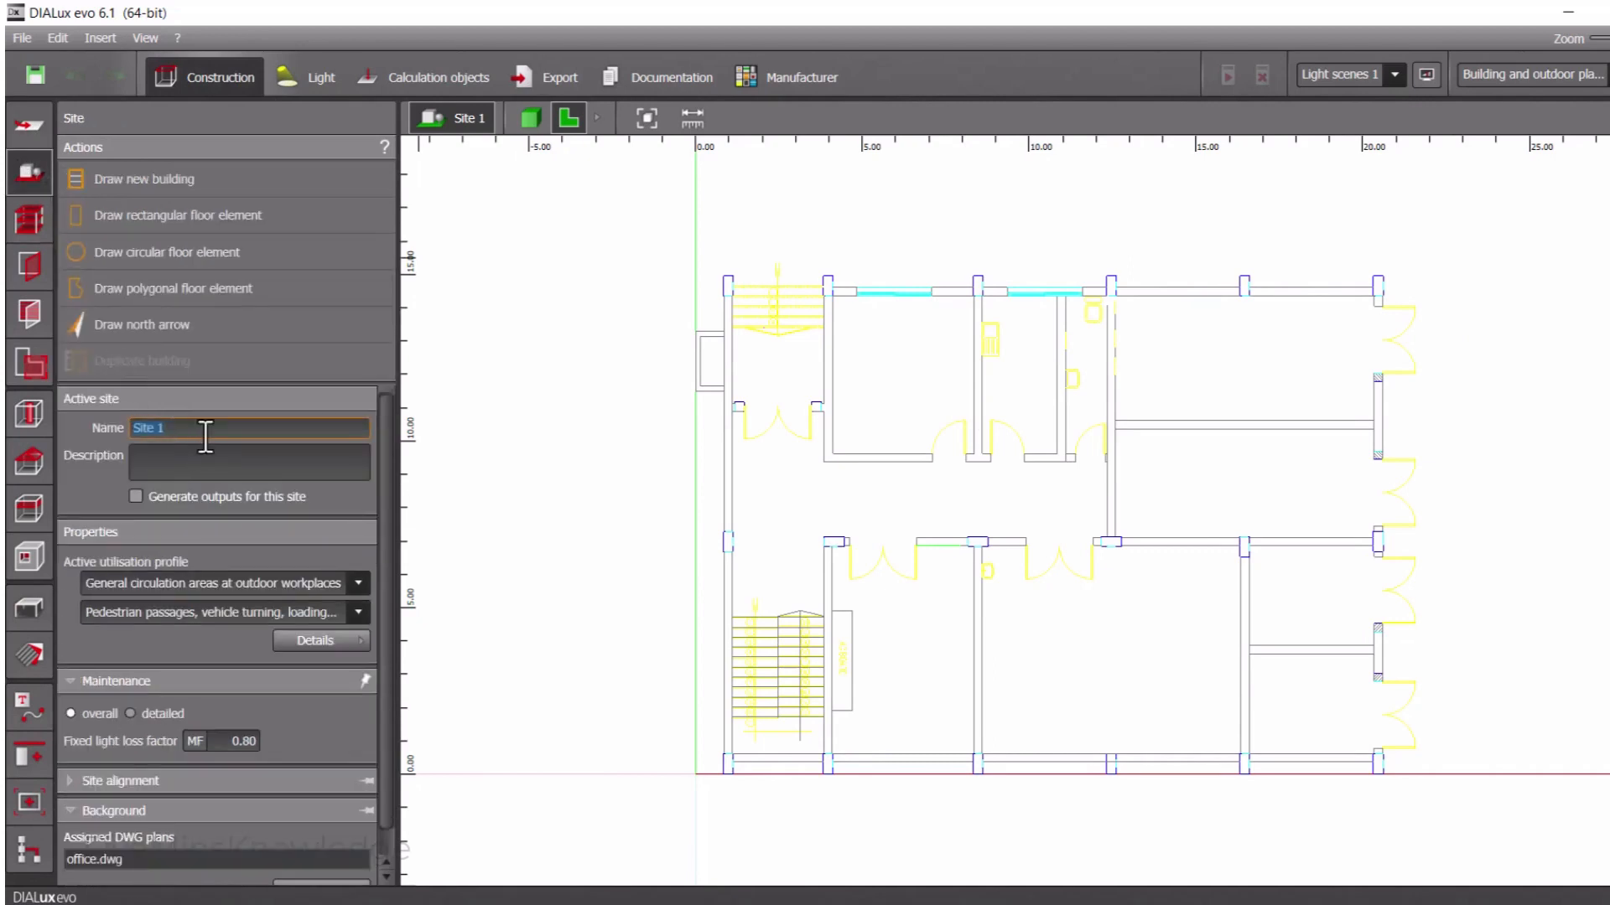
pyautogui.write('Office Area')
# Set the site's utilisation profile to Building sites with Clearance, excavation and loading
pyautogui.click(355, 583)
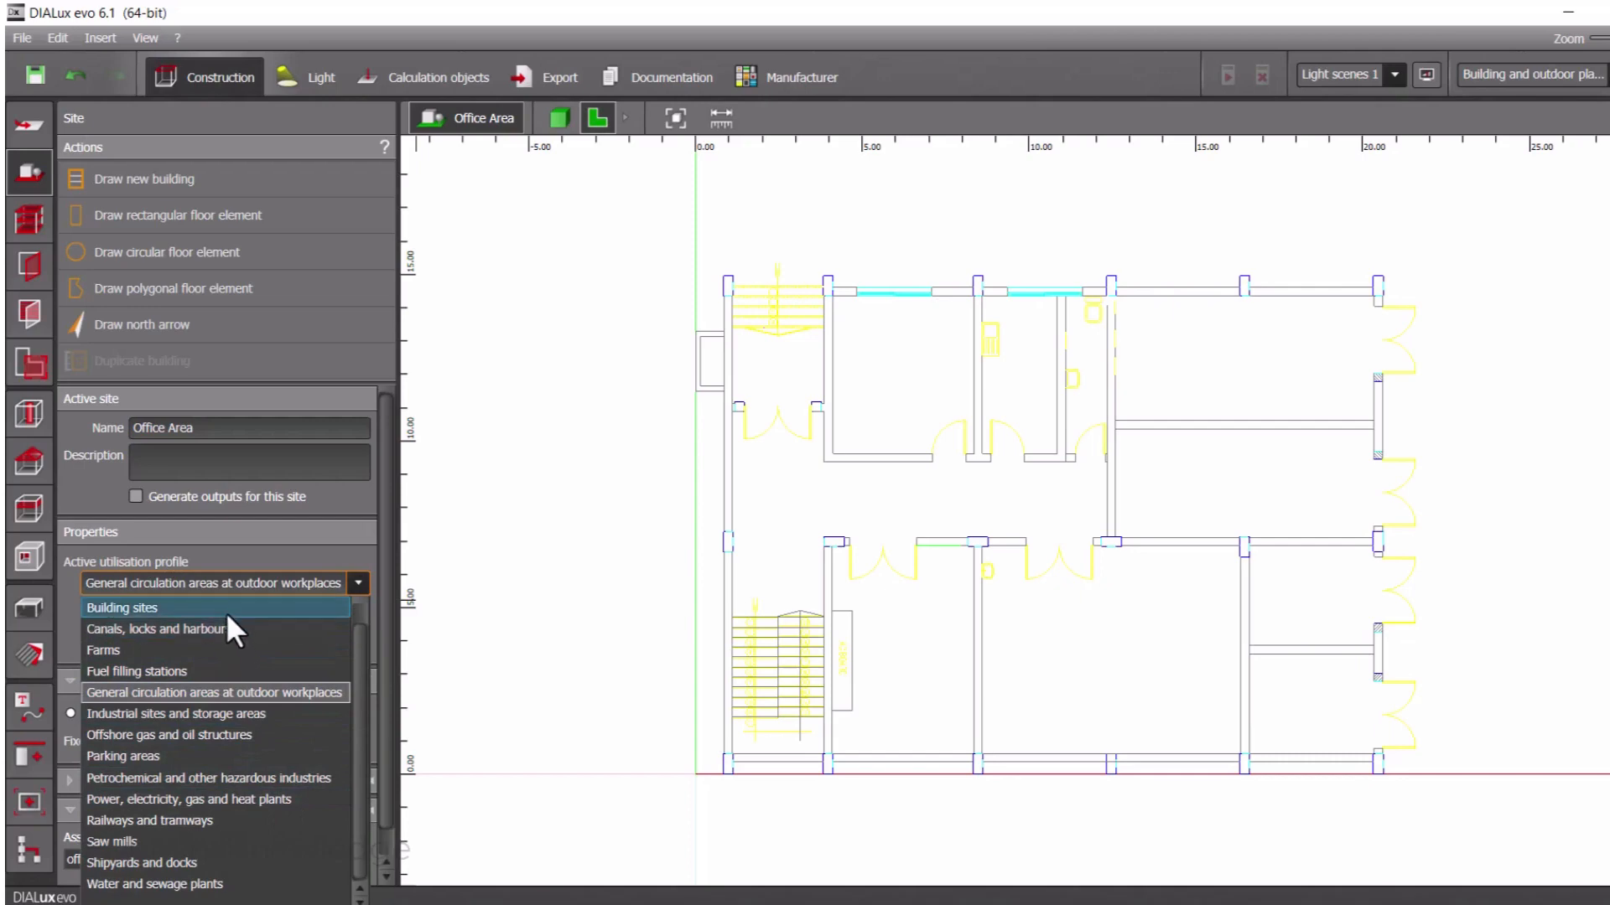
pyautogui.click(126, 607)
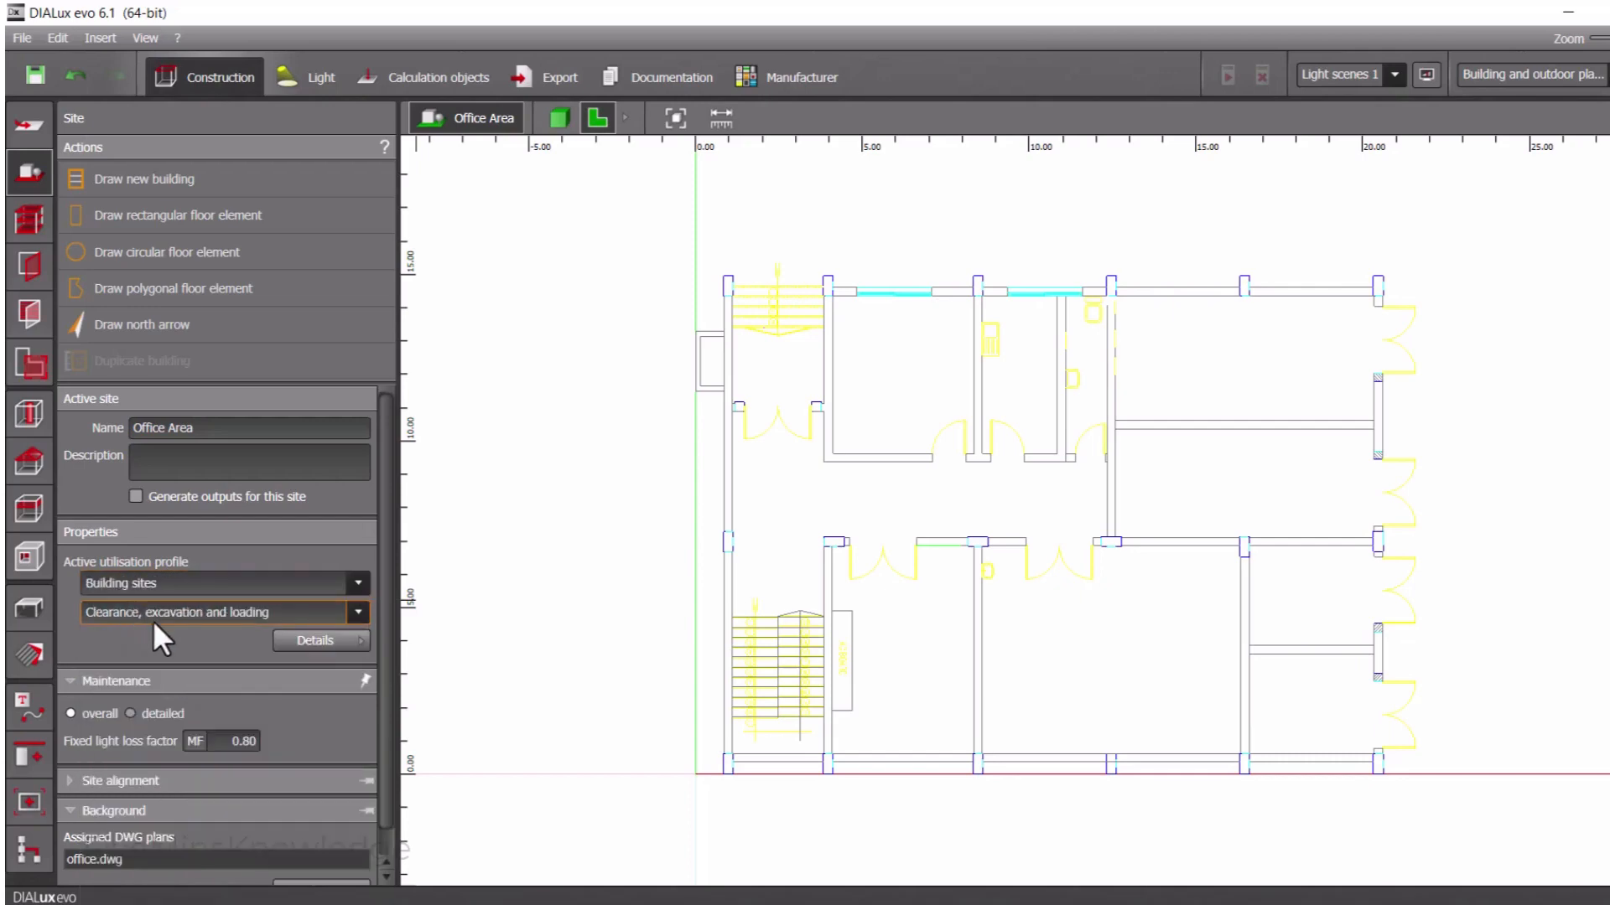
pyautogui.click(359, 607)
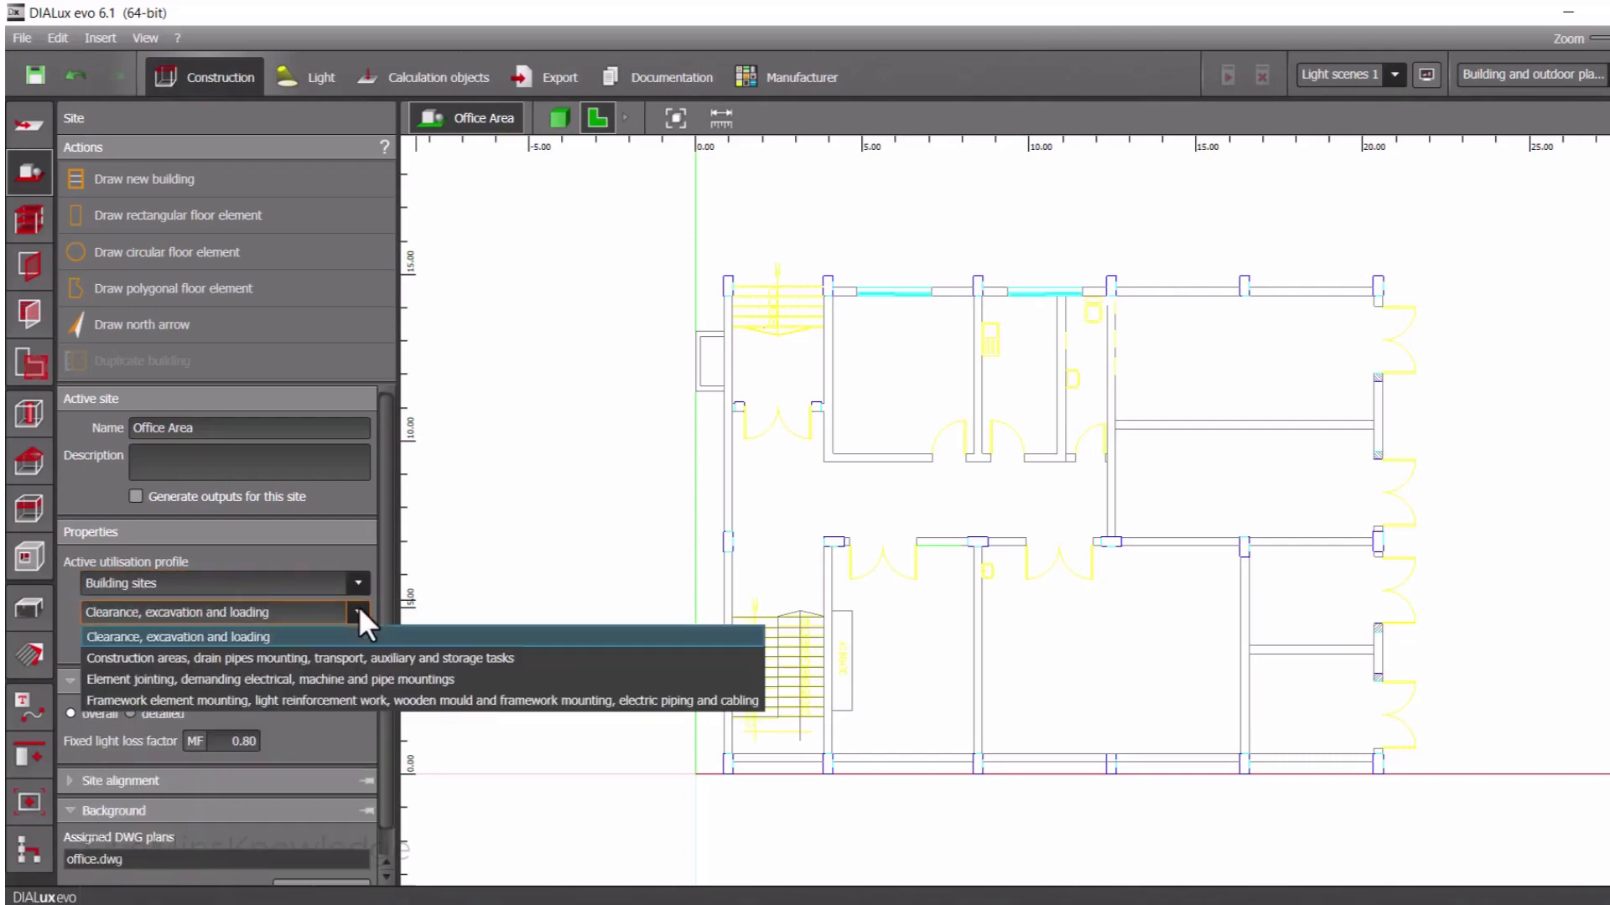
pyautogui.click(359, 606)
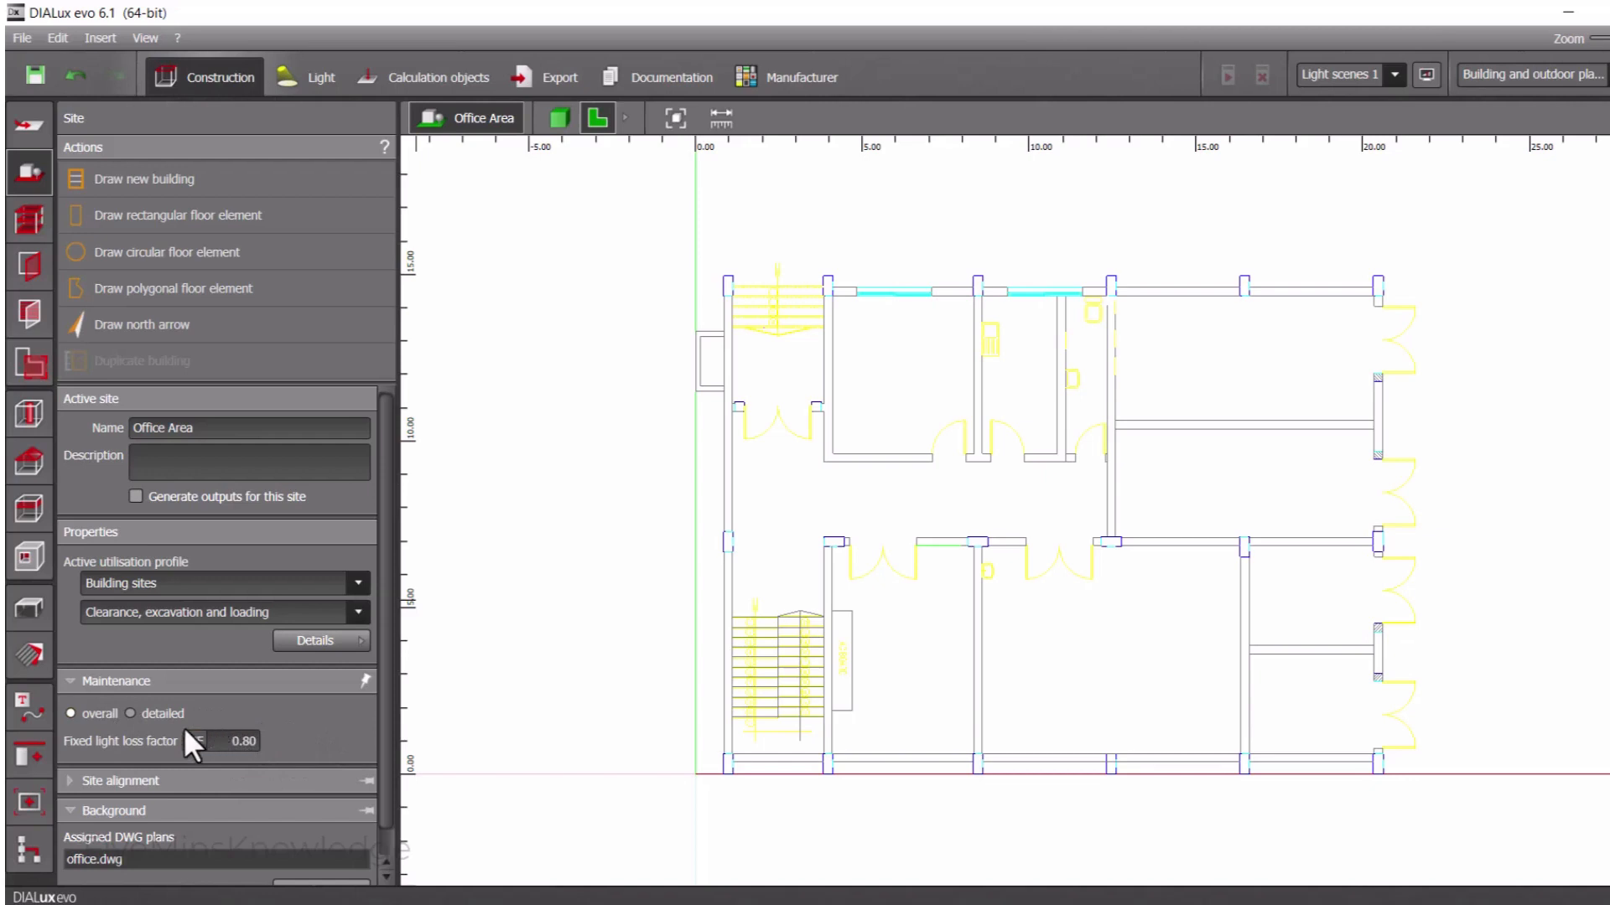
# Examine the site's alignment and background settings, and look over the drawing settings again
pyautogui.click(72, 786)
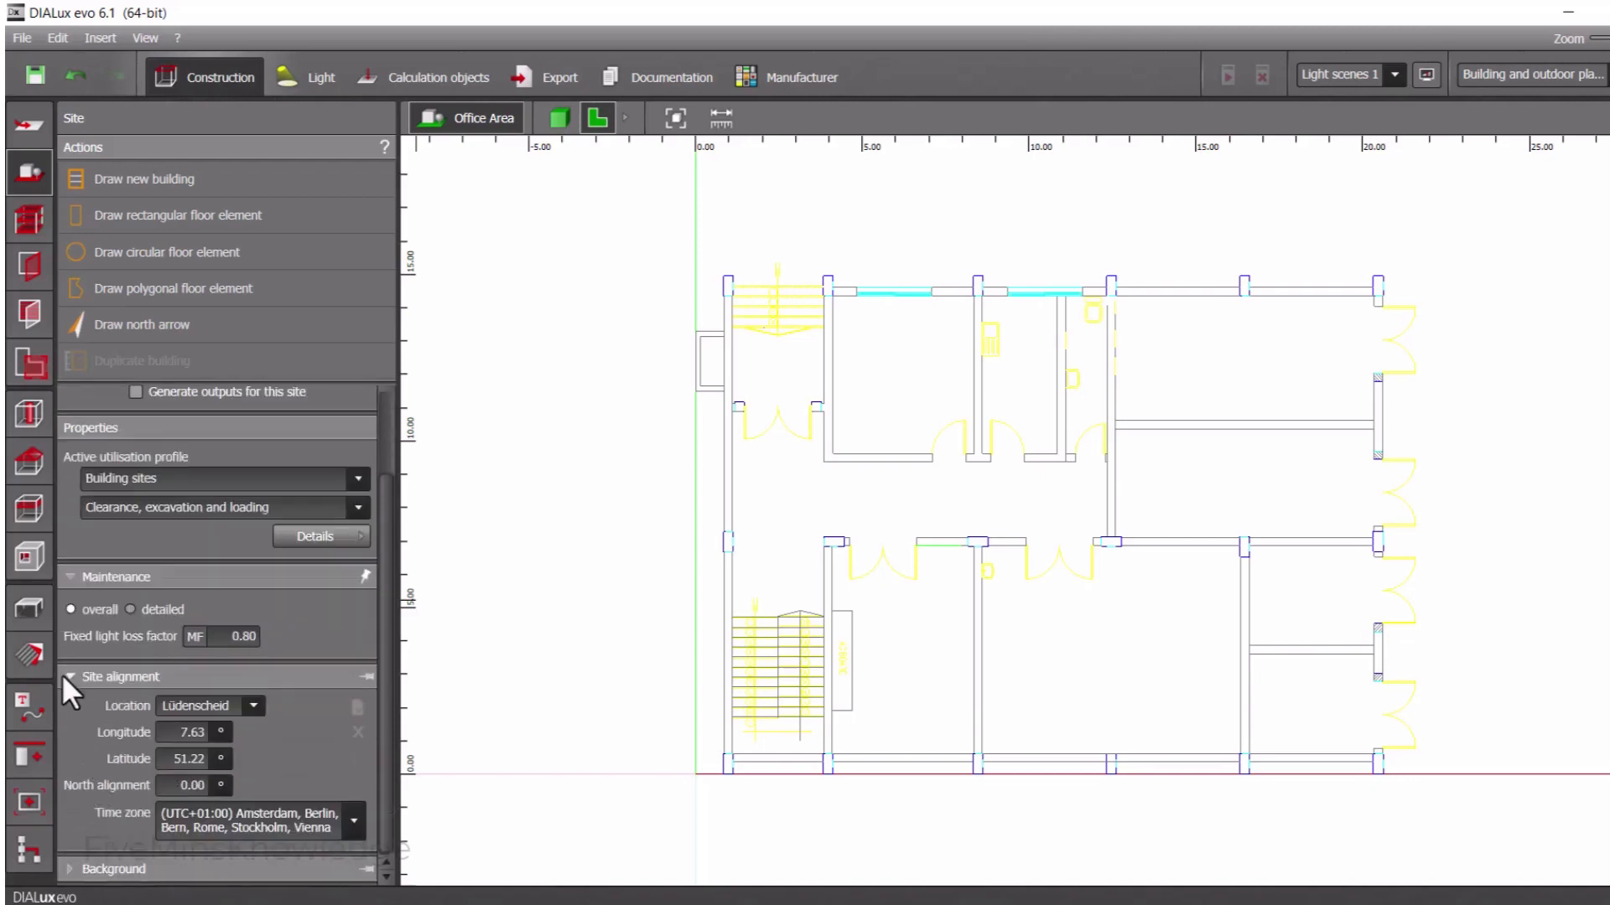
pyautogui.click(66, 675)
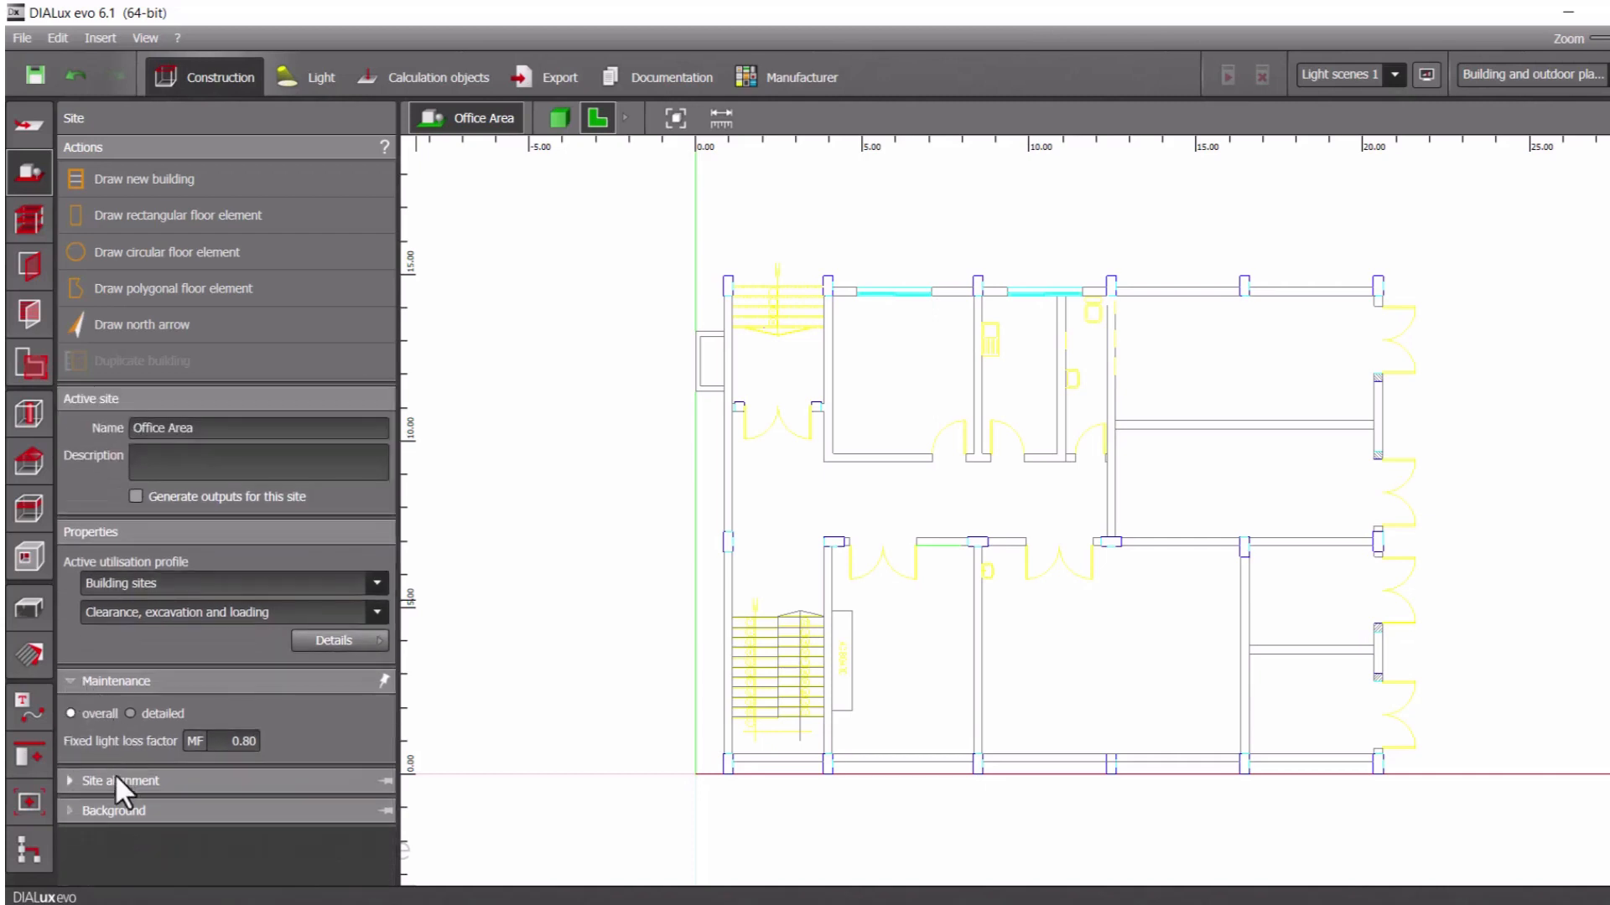
pyautogui.click(72, 812)
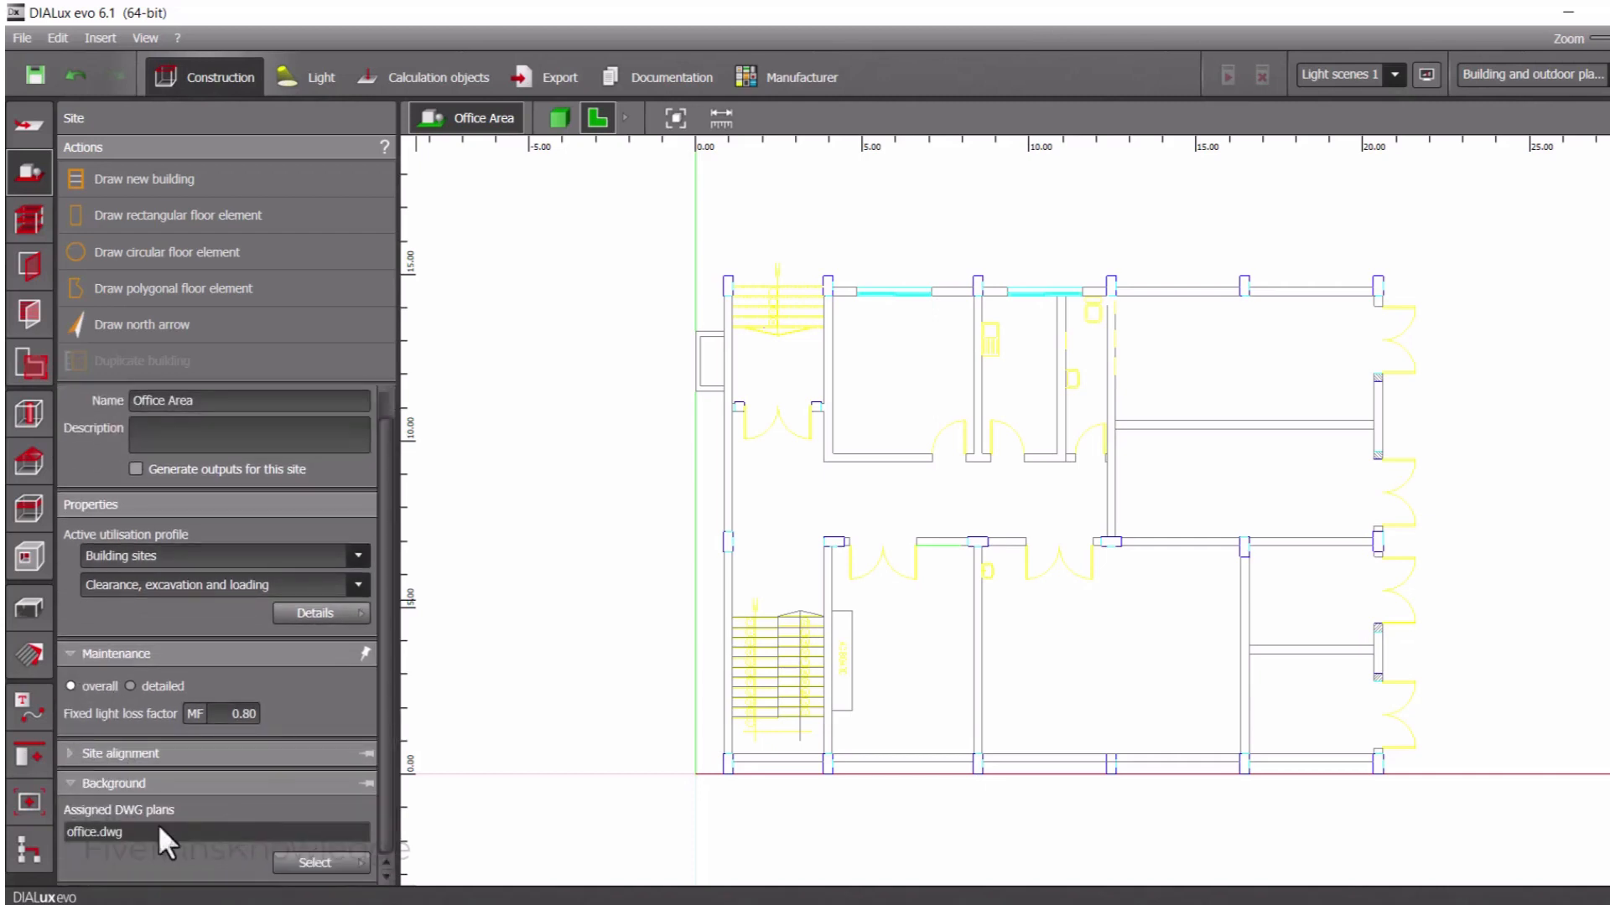
pyautogui.click(74, 781)
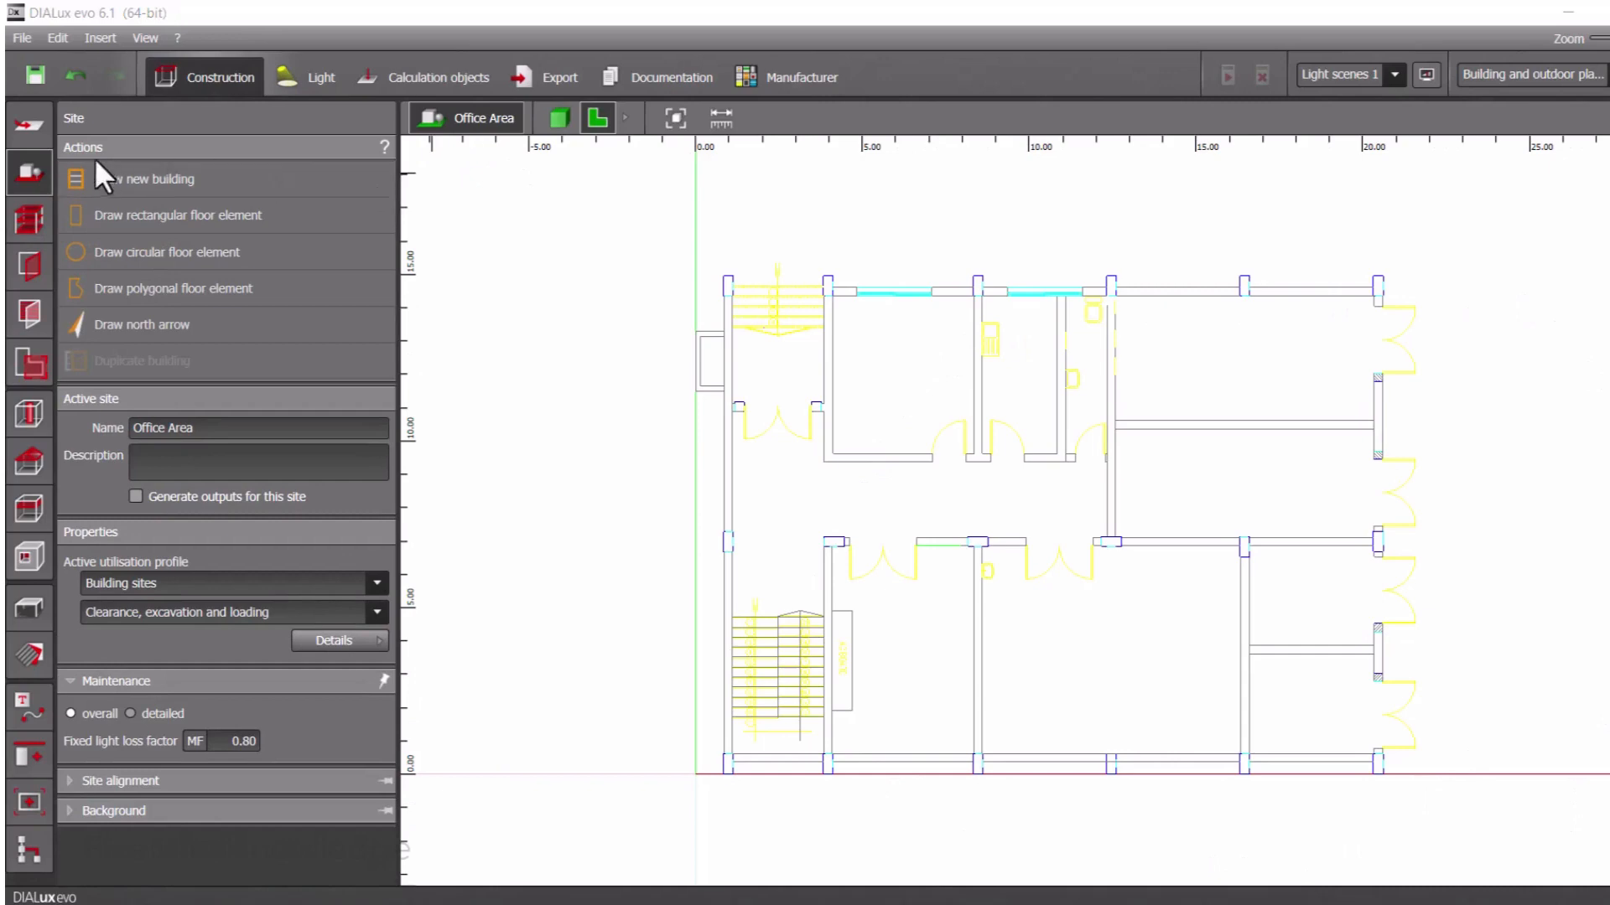
pyautogui.click(32, 122)
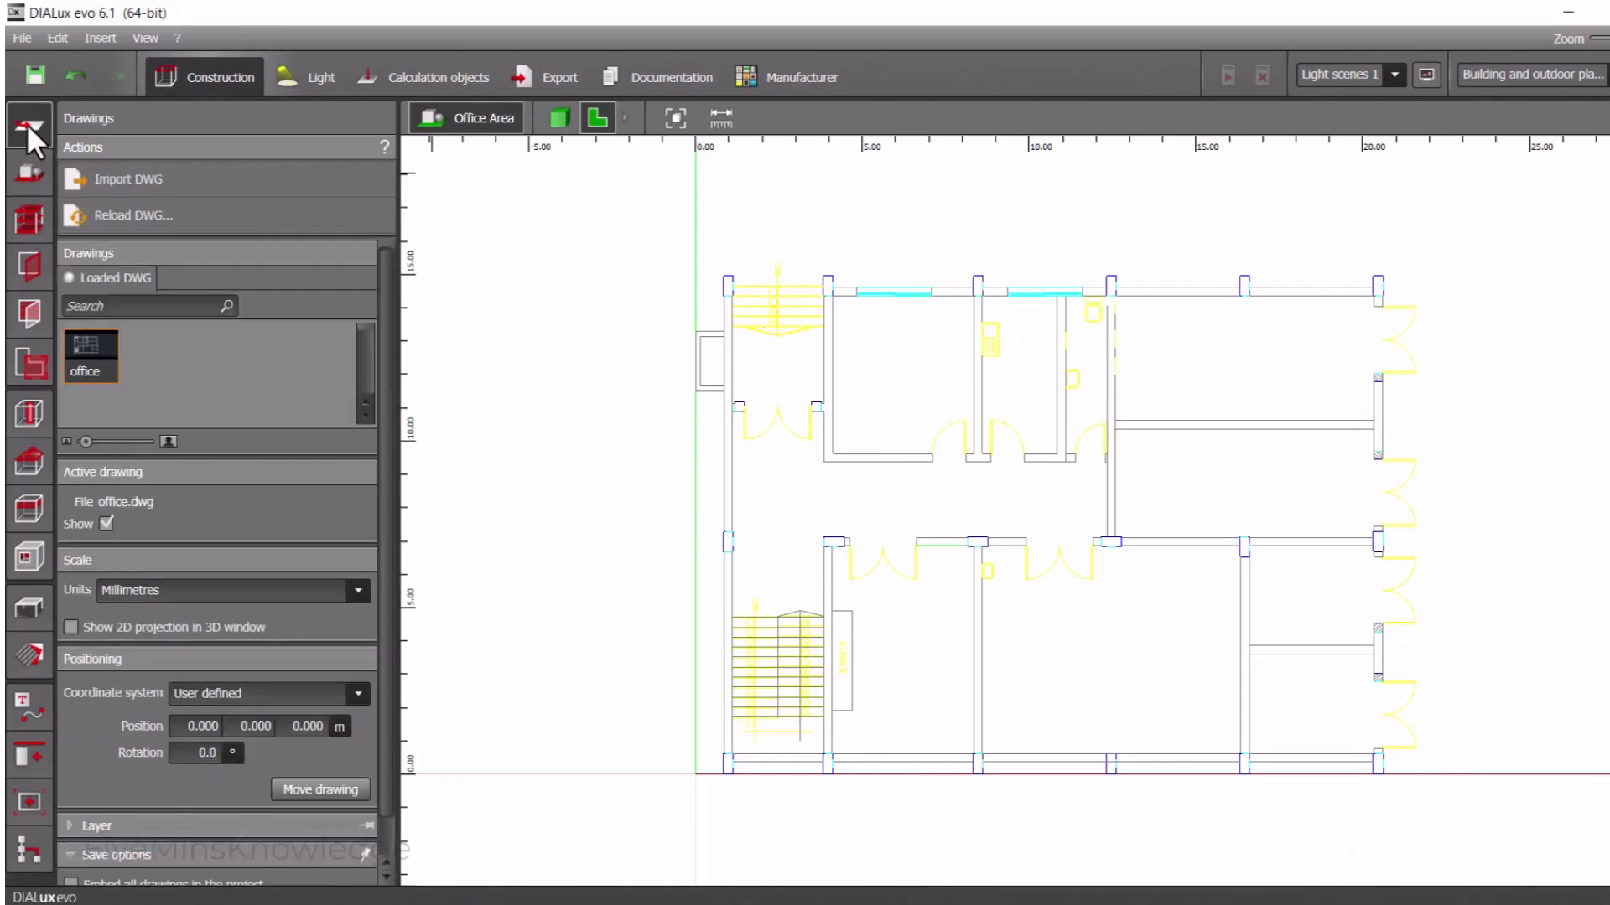
pyautogui.click(19, 161)
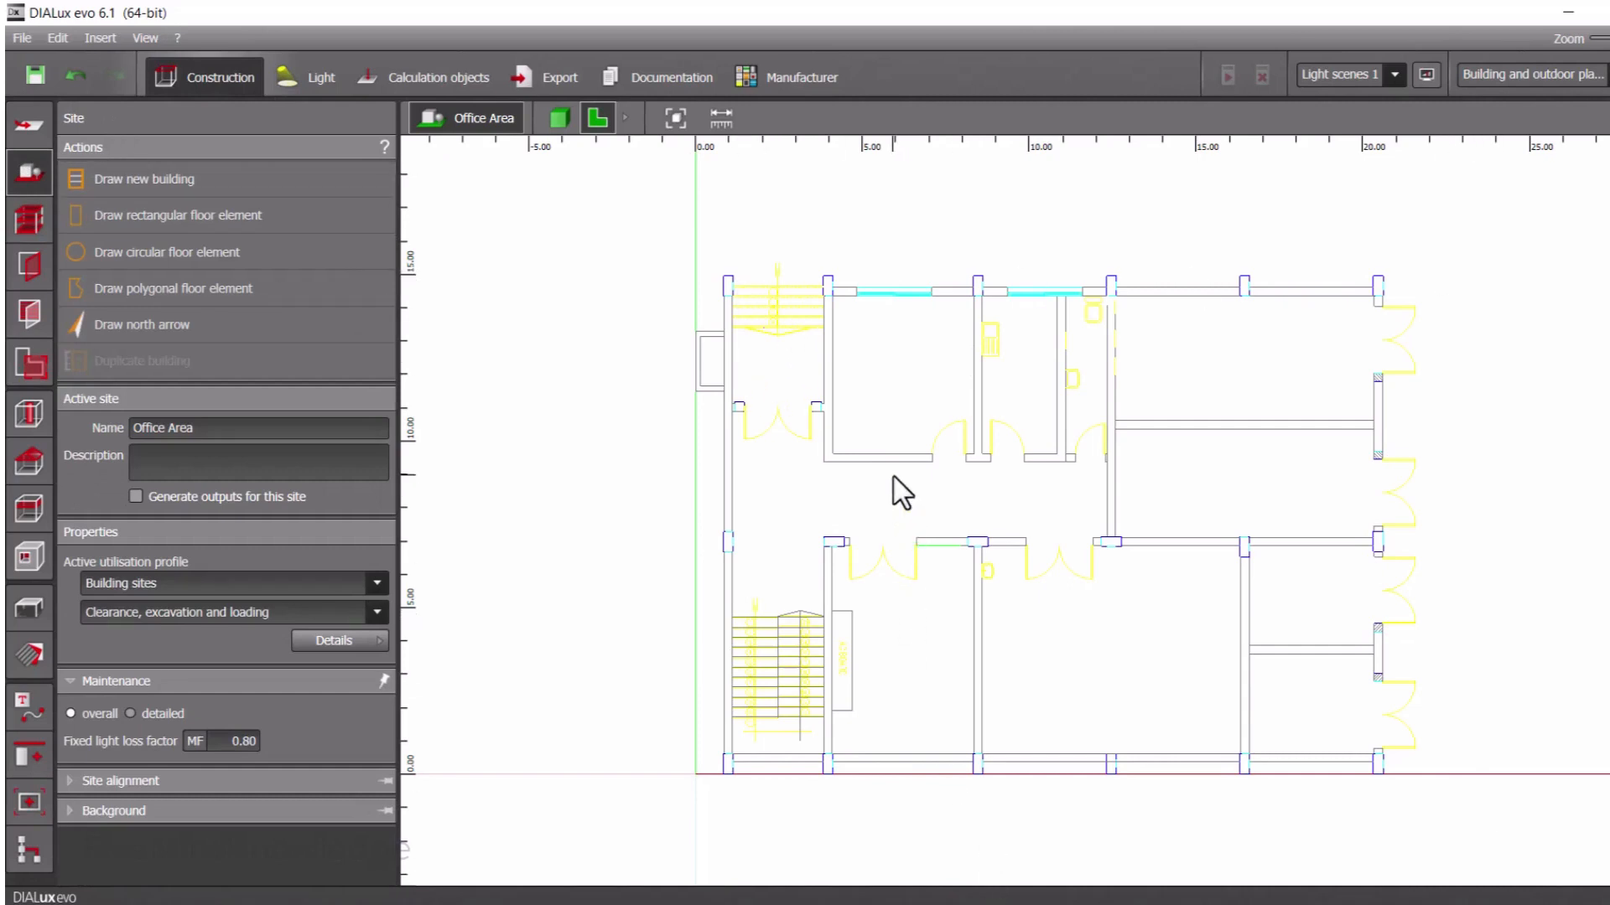
# Start a new building contour by tracing the outer corners of the plan's upper-left column, about 0.3 m by 0.6 m, to the wall face
pyautogui.click(175, 177)
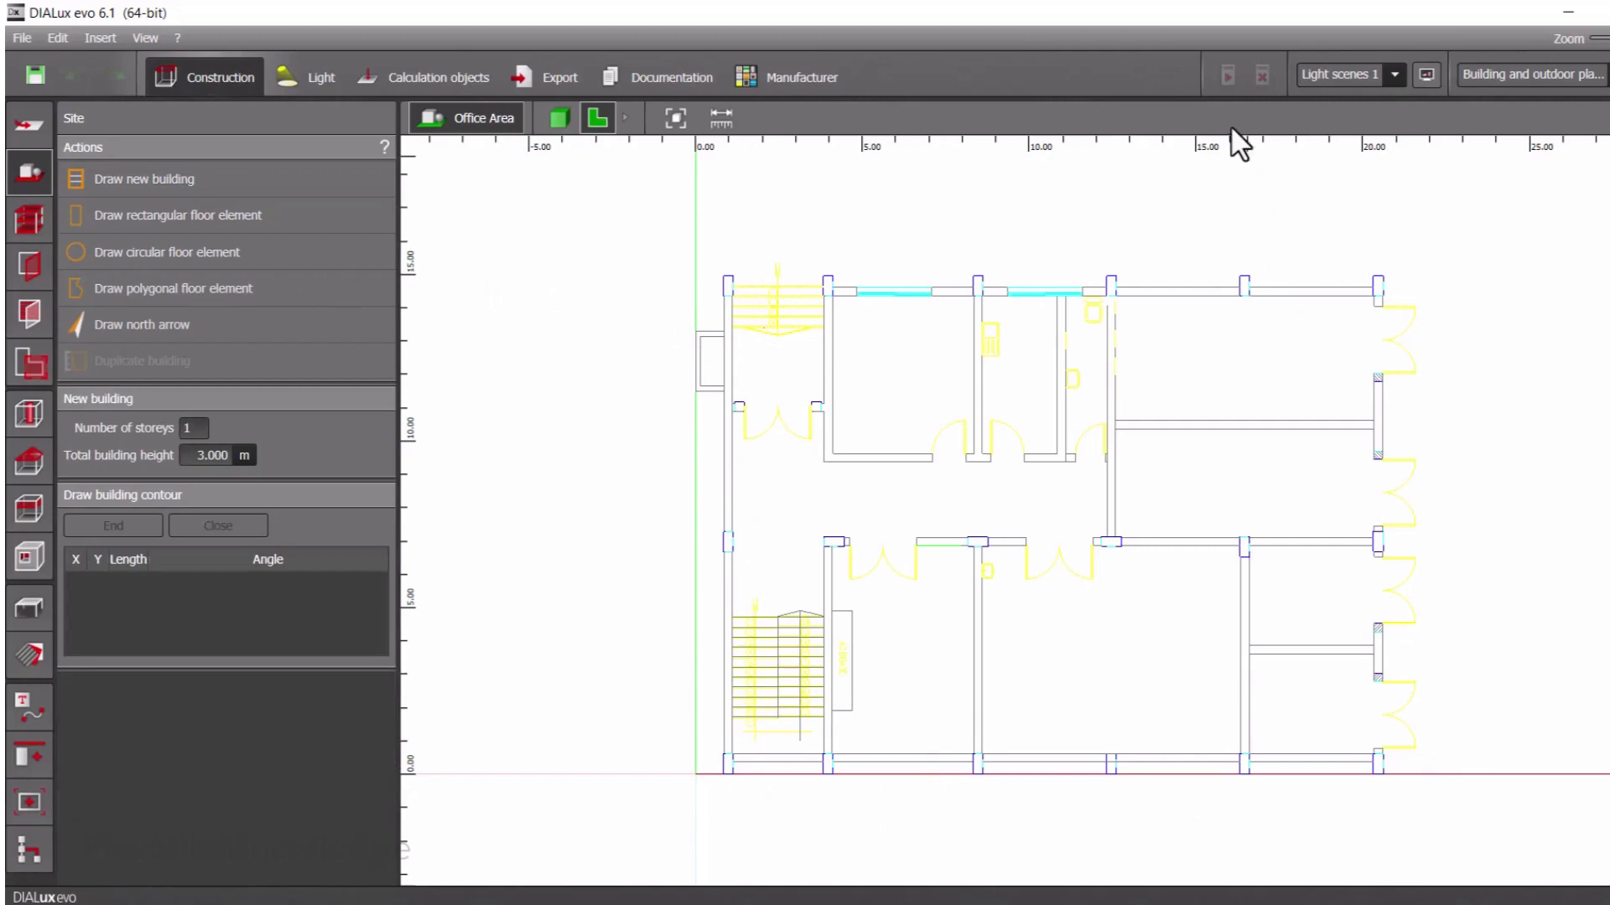
pyautogui.scroll(1, 724, 289)
pyautogui.scroll(8, 718, 275)
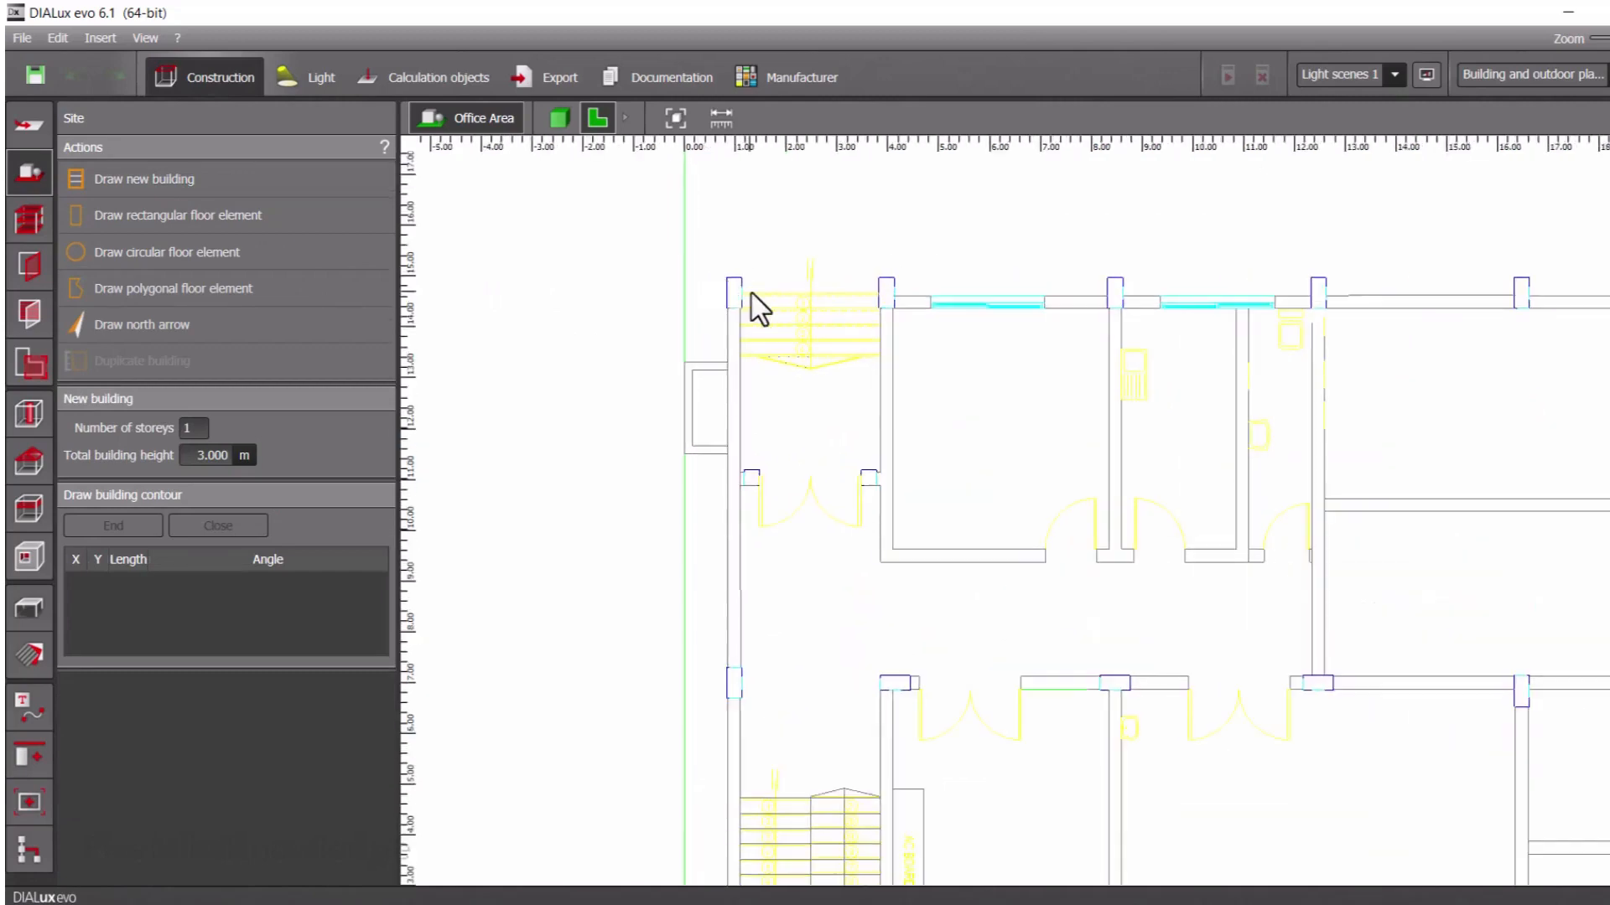
pyautogui.click(313, 175)
pyautogui.click(313, 174)
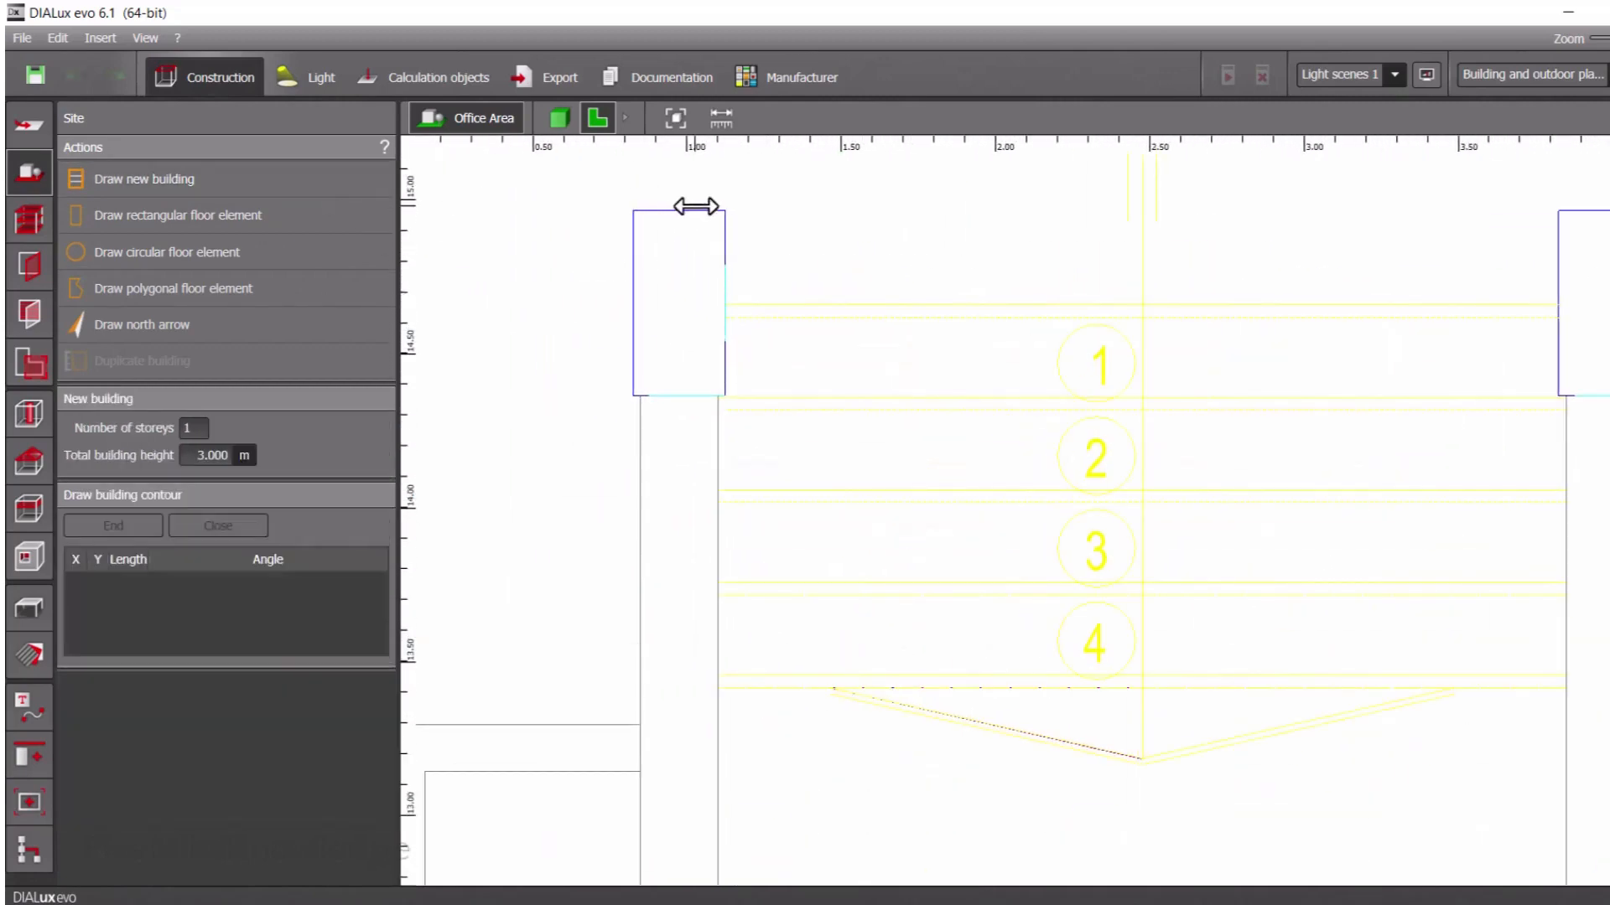
pyautogui.click(724, 210)
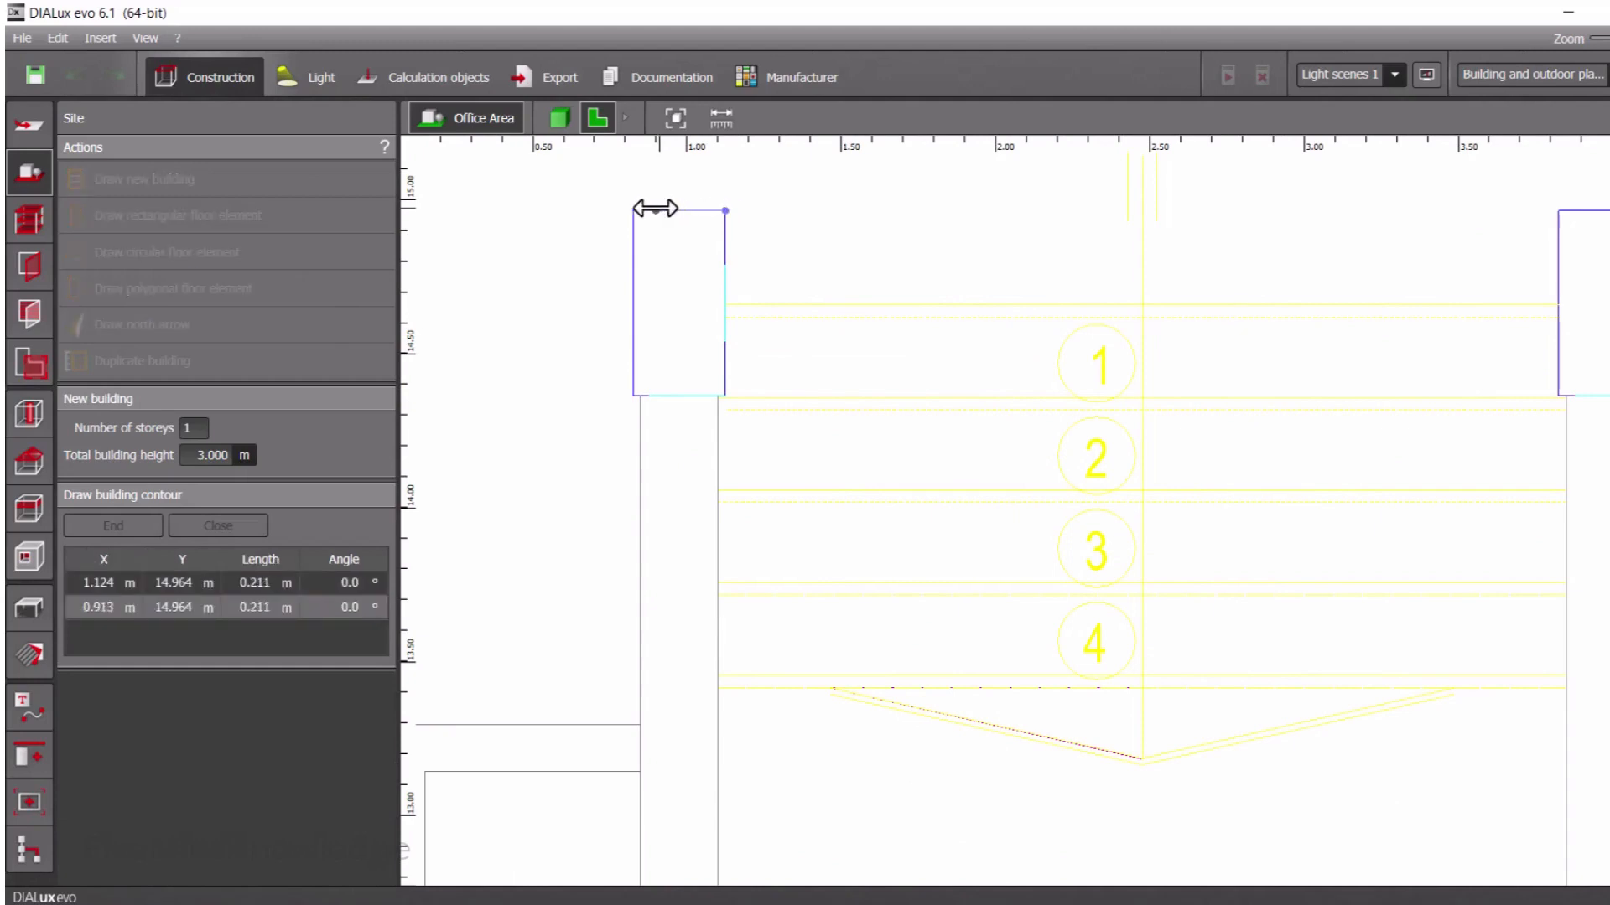
pyautogui.click(633, 210)
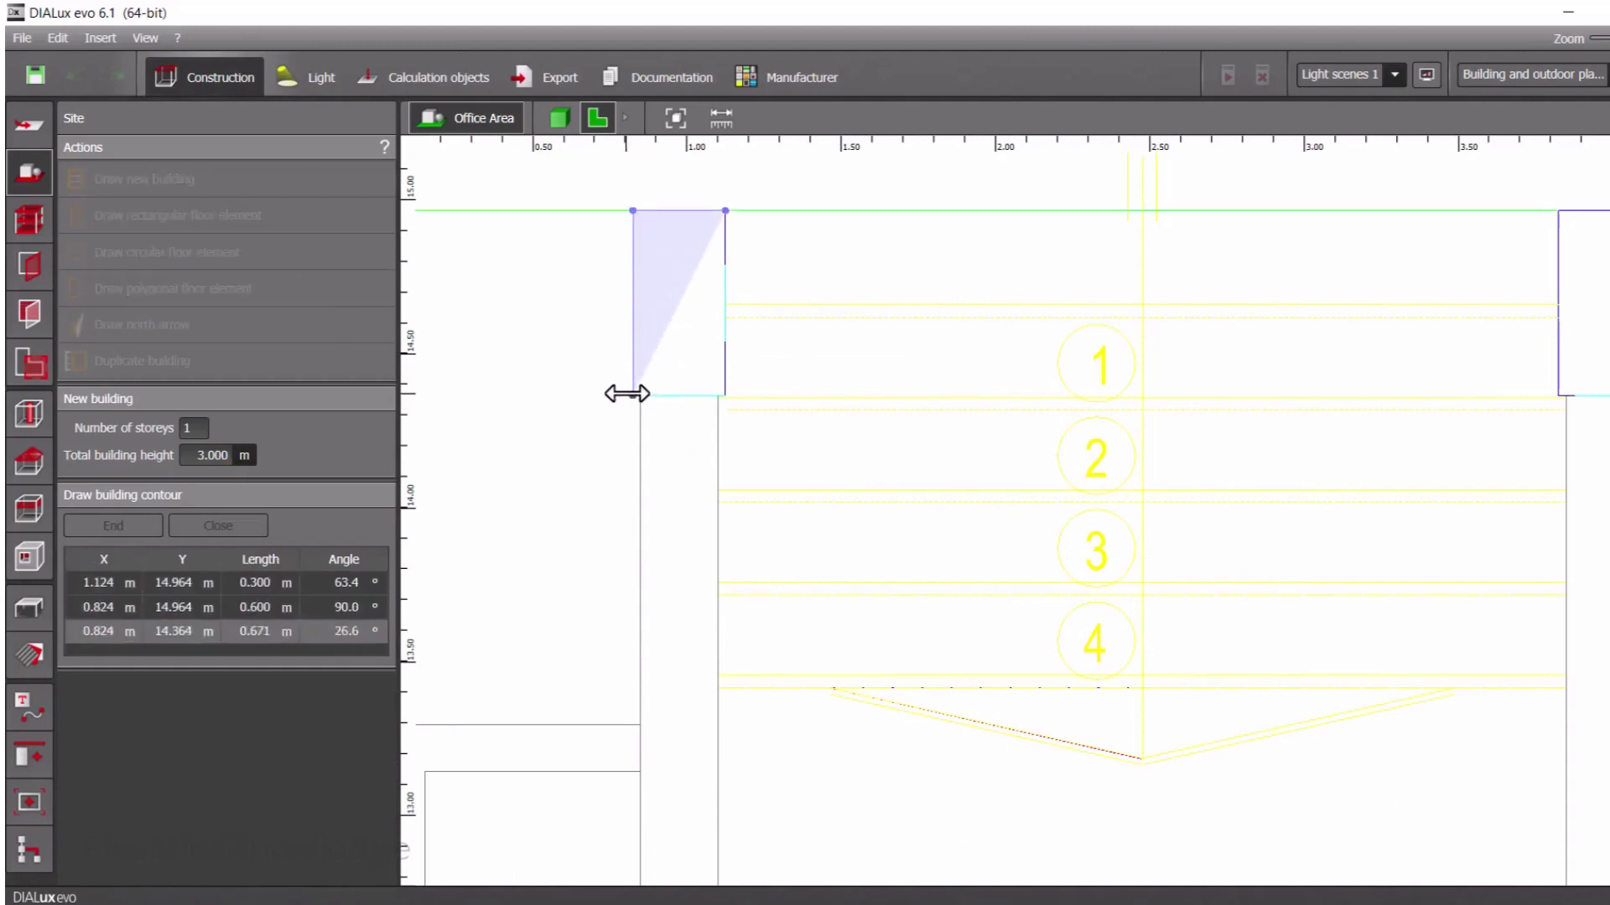
pyautogui.click(630, 394)
pyautogui.click(643, 421)
# Continue the building contour down the left wall and around the small rectangular projection, about 0.85 m deep and 1.8 m long
pyautogui.scroll(-3, 631, 633)
pyautogui.scroll(-2, 630, 637)
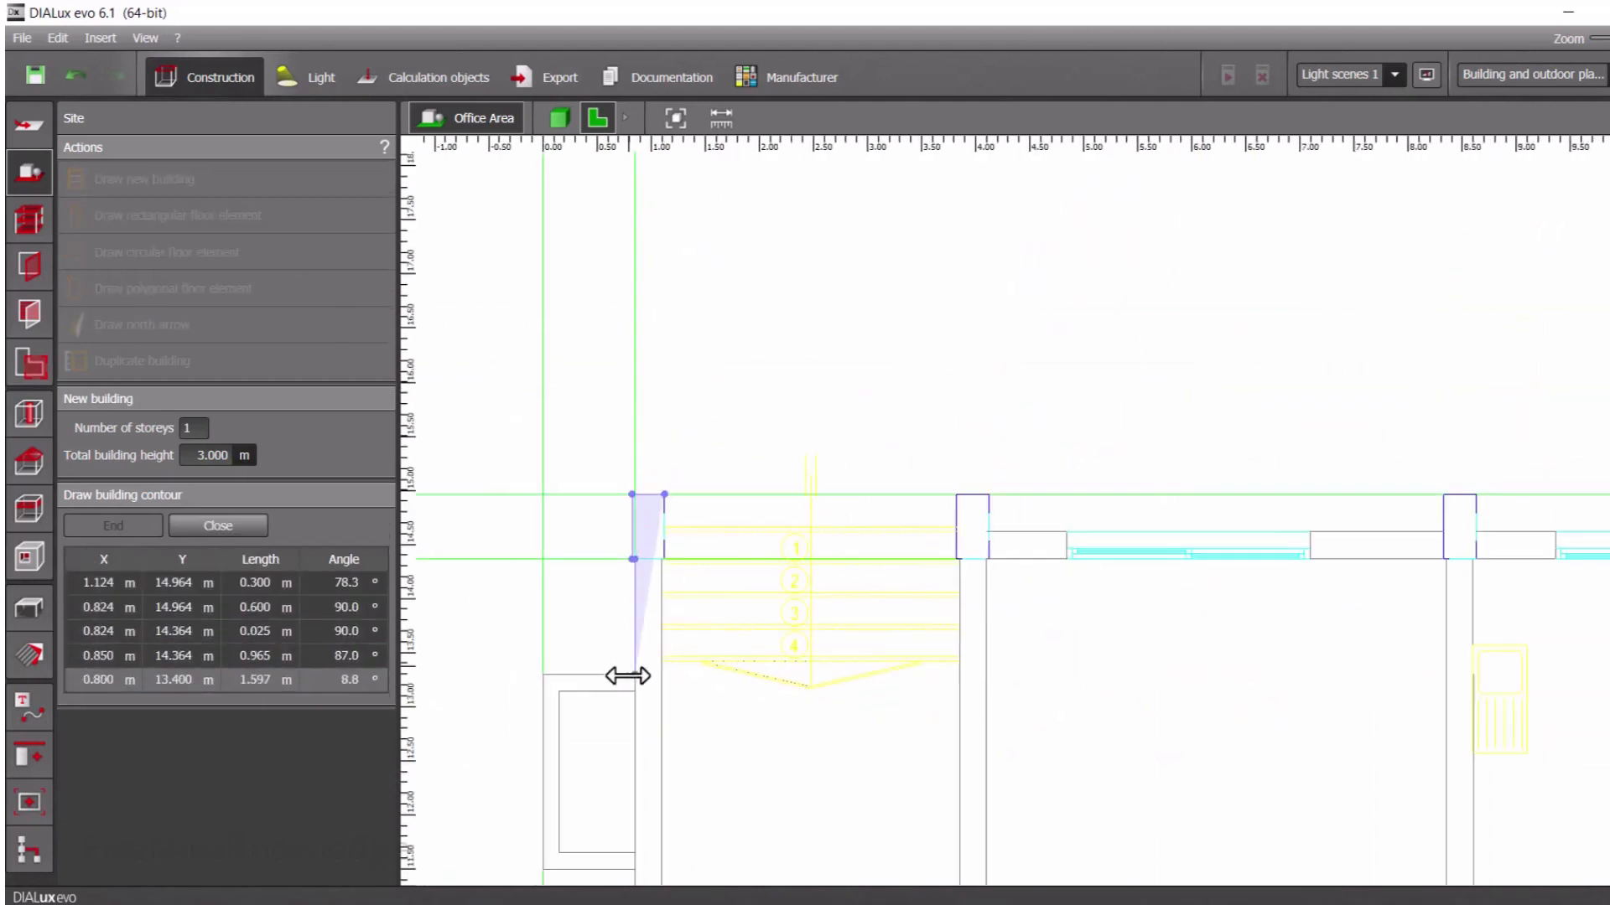
pyautogui.click(634, 674)
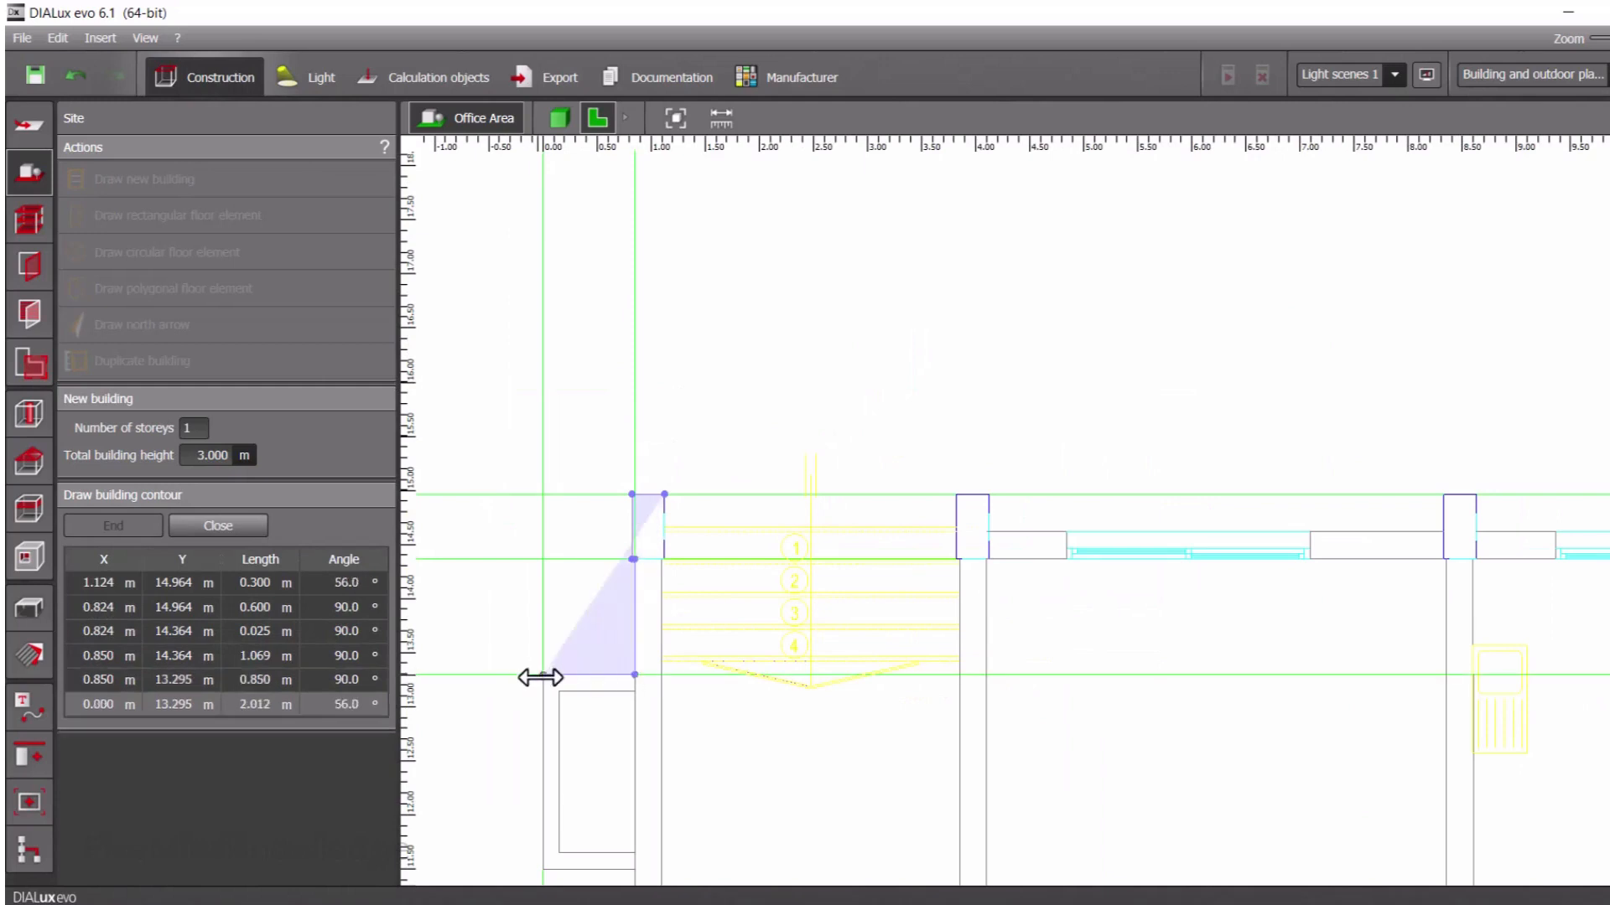
pyautogui.click(537, 674)
pyautogui.click(541, 868)
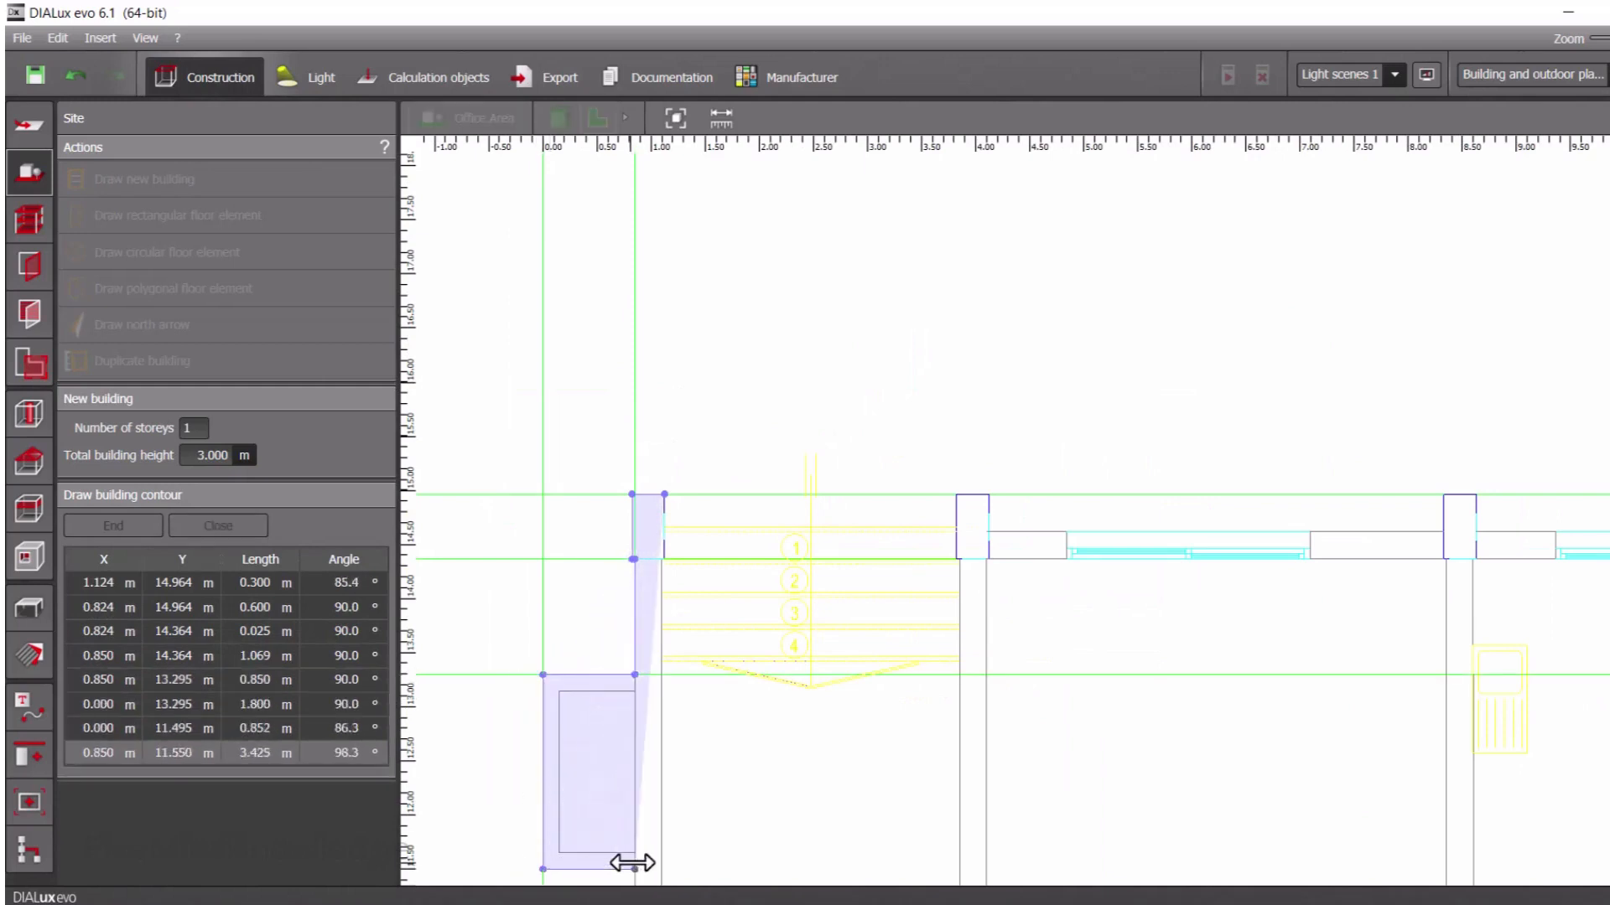
pyautogui.click(635, 868)
# Continue the contour down the left outer wall for about 10.88 m and around the plan's lower-left column to the bottom wall line
pyautogui.scroll(-2, 700, 725)
pyautogui.scroll(-4, 700, 725)
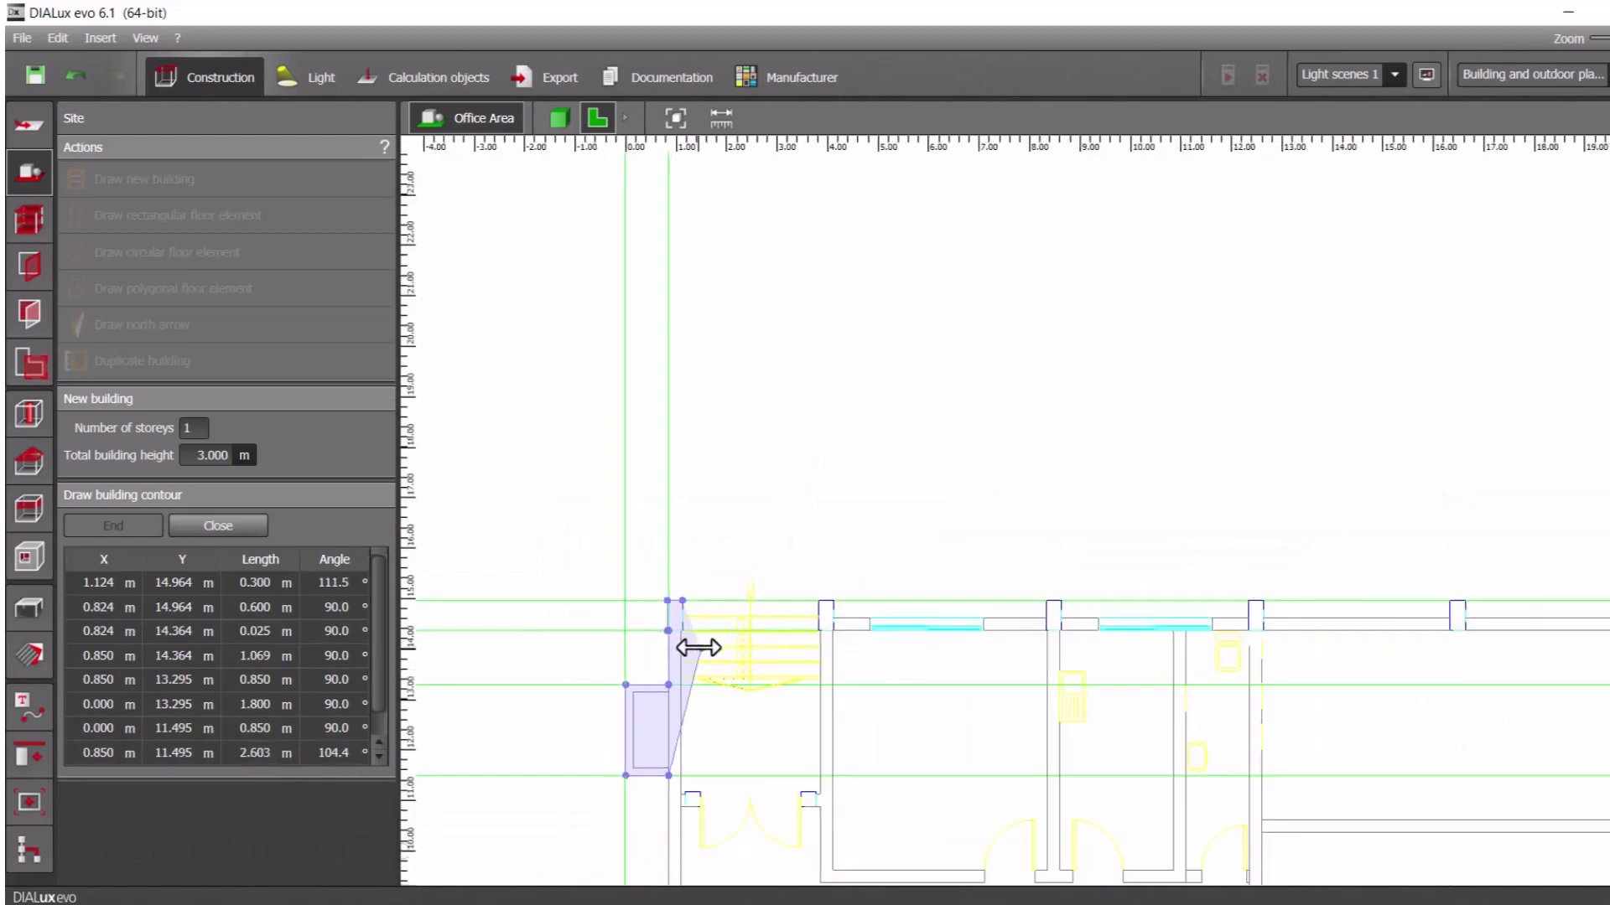
pyautogui.moveTo(661, 797); pyautogui.dragTo(707, 466, button='right')
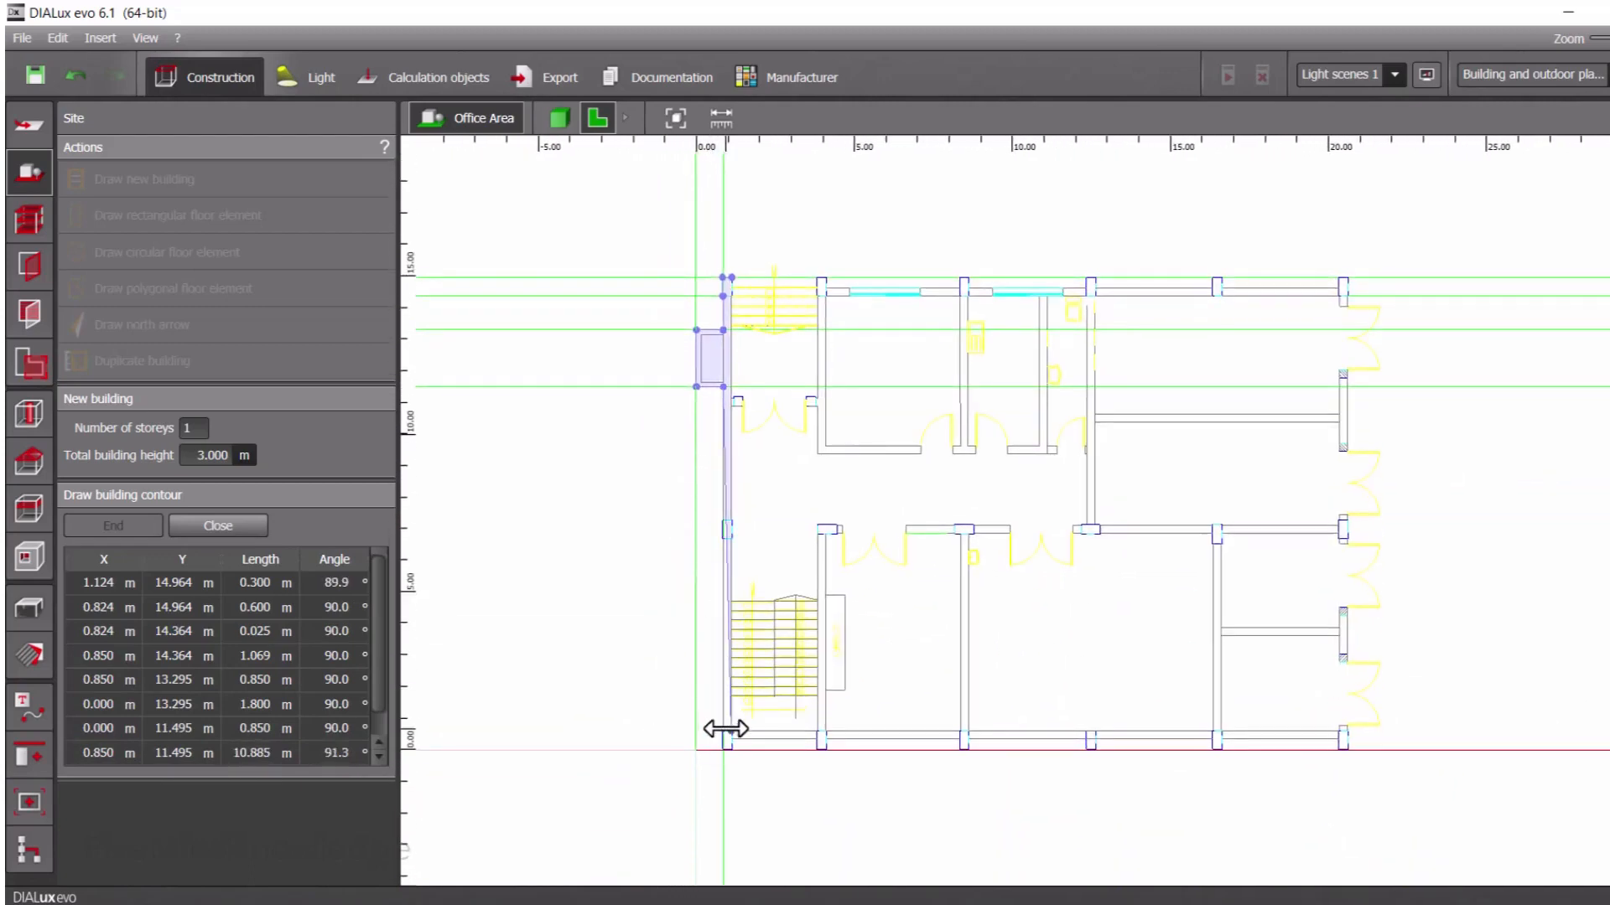
pyautogui.scroll(6, 714, 738)
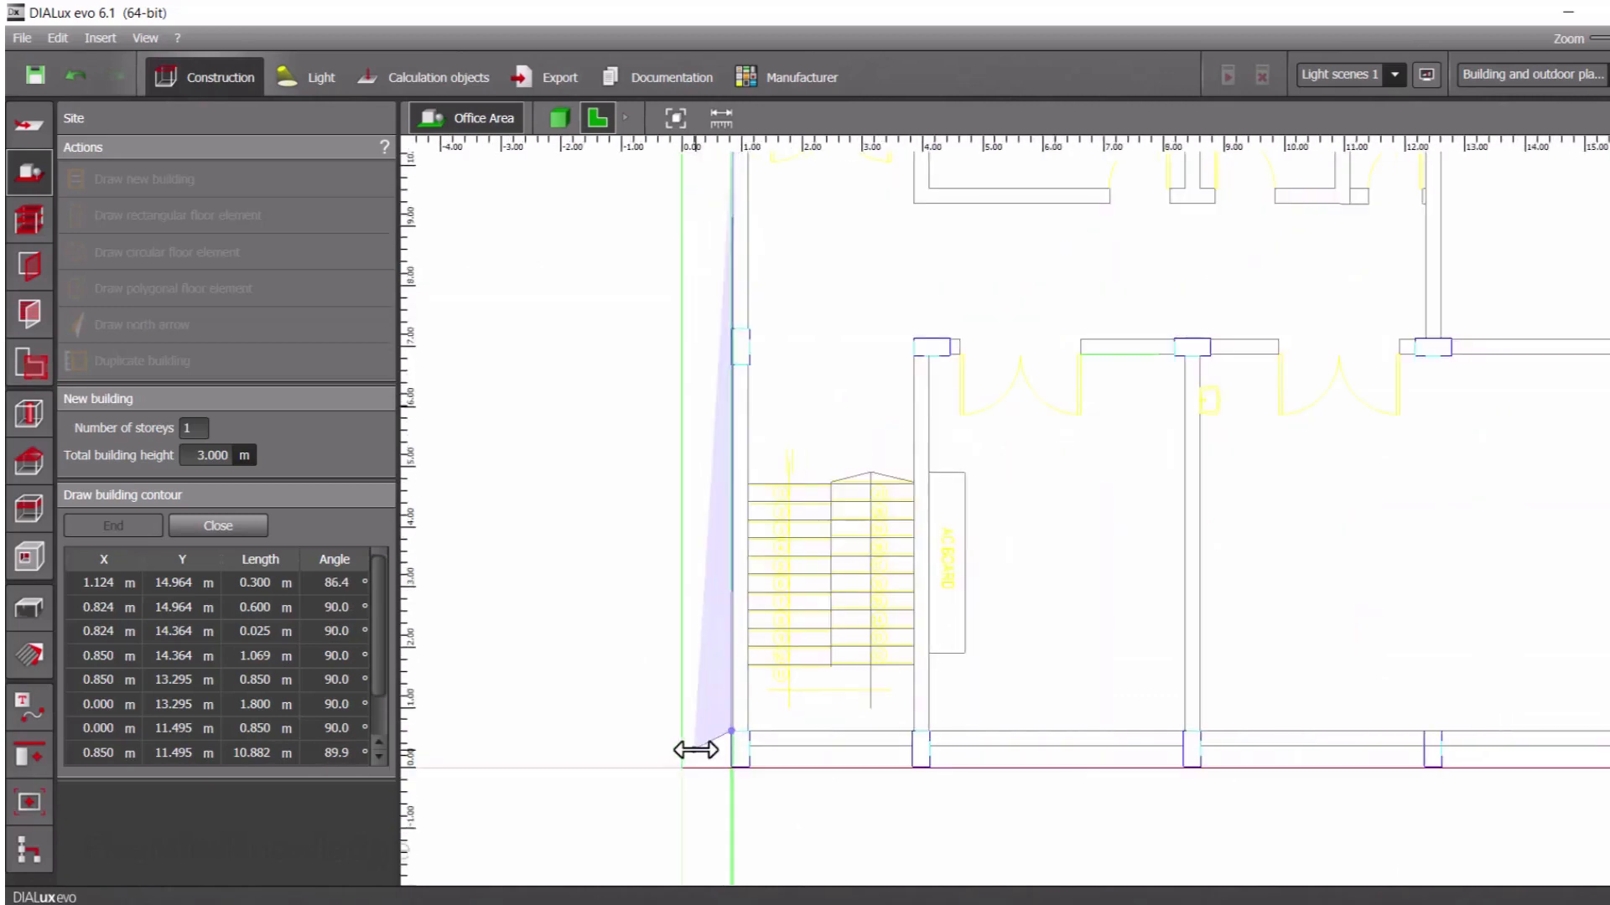
pyautogui.click(781, 704)
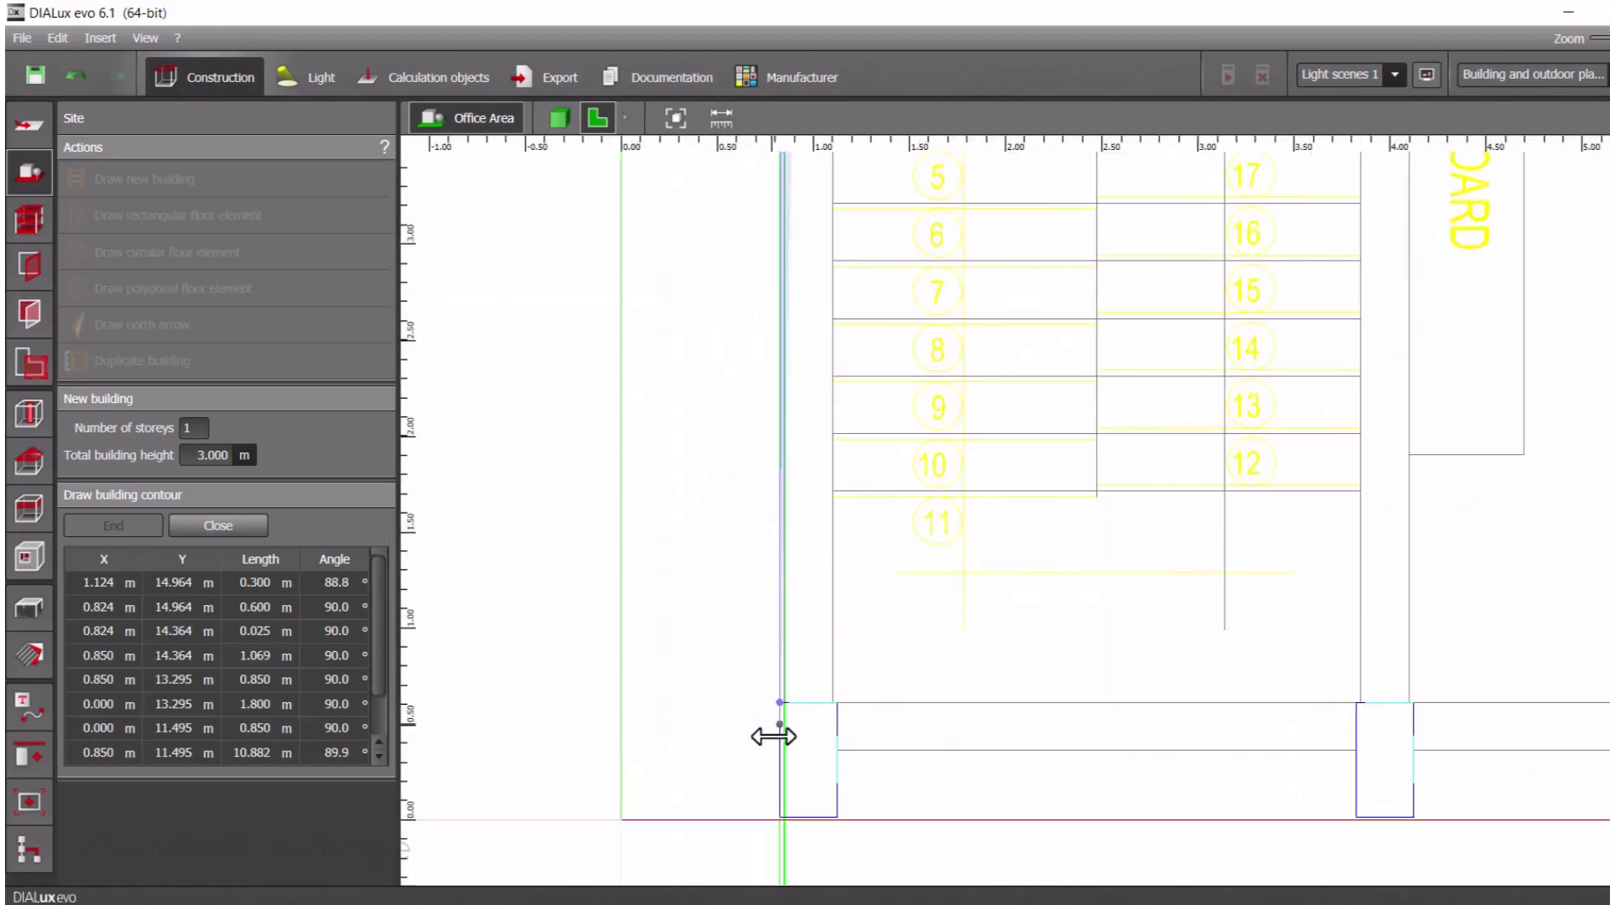
pyautogui.click(780, 818)
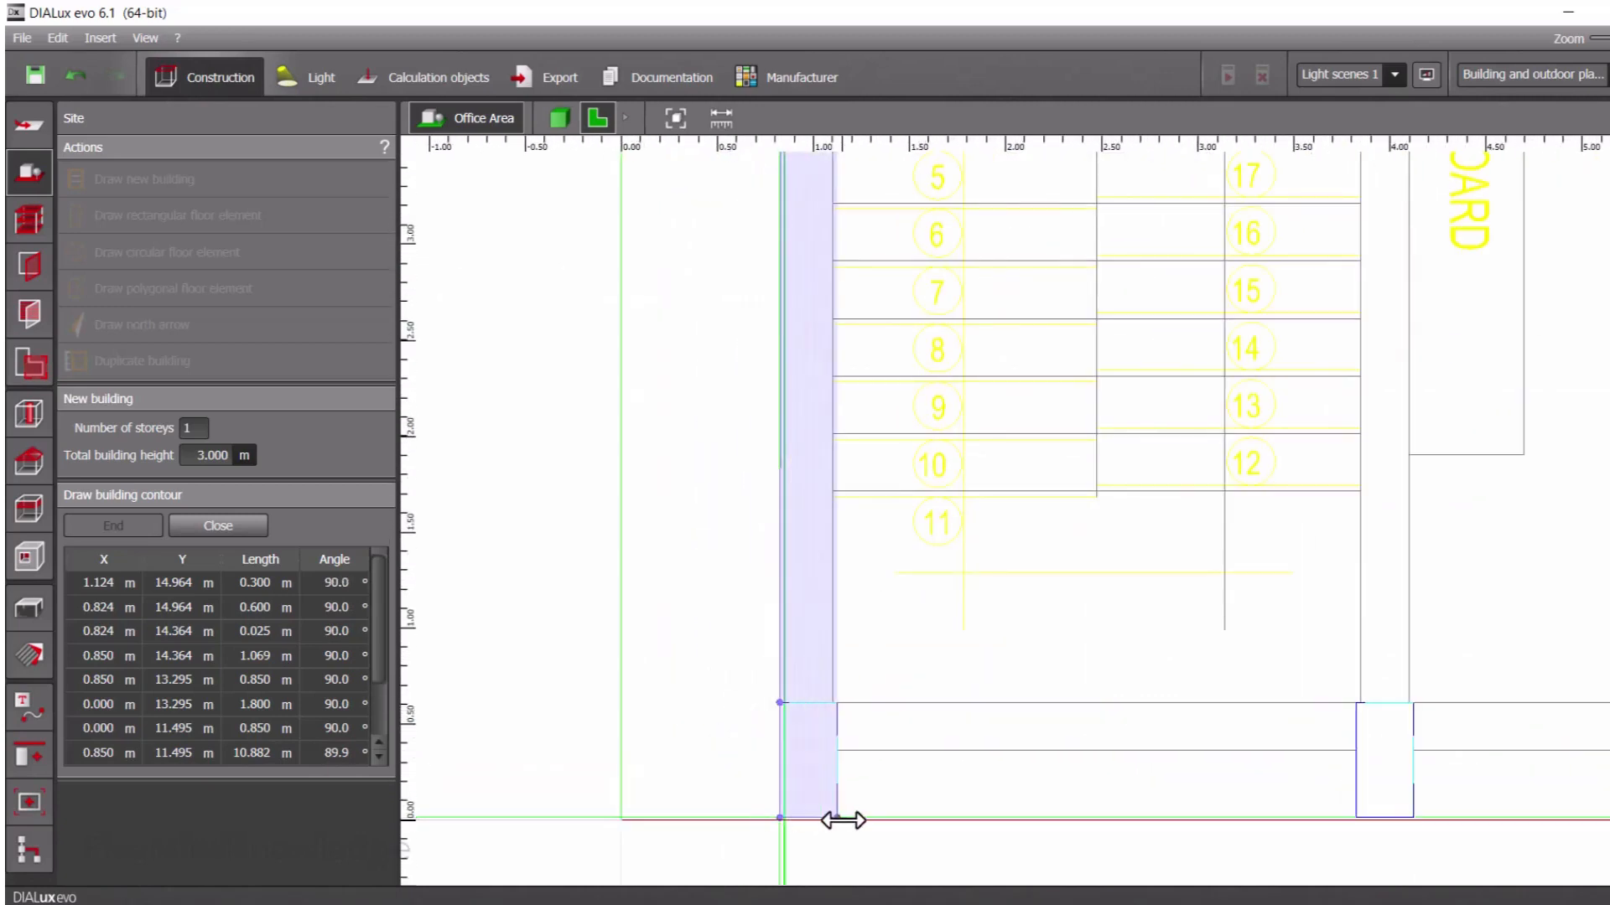
pyautogui.click(839, 819)
pyautogui.click(836, 751)
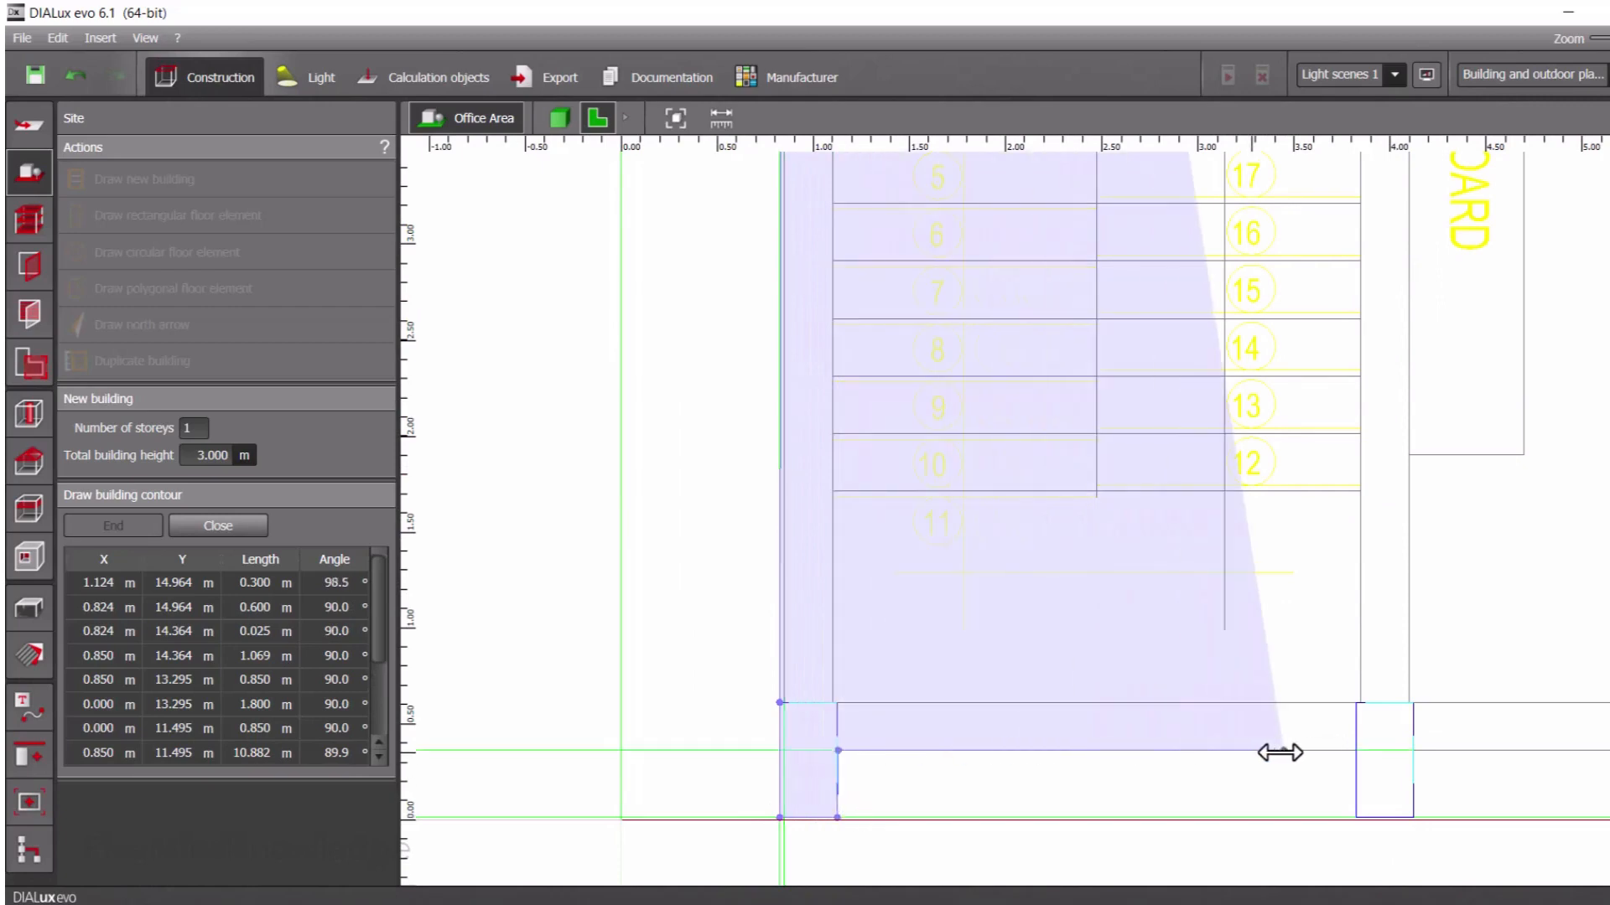
# Continue the building contour along the bottom wall and around its second column, about 0.3 m wide and 0.35 m deep
pyautogui.click(1357, 751)
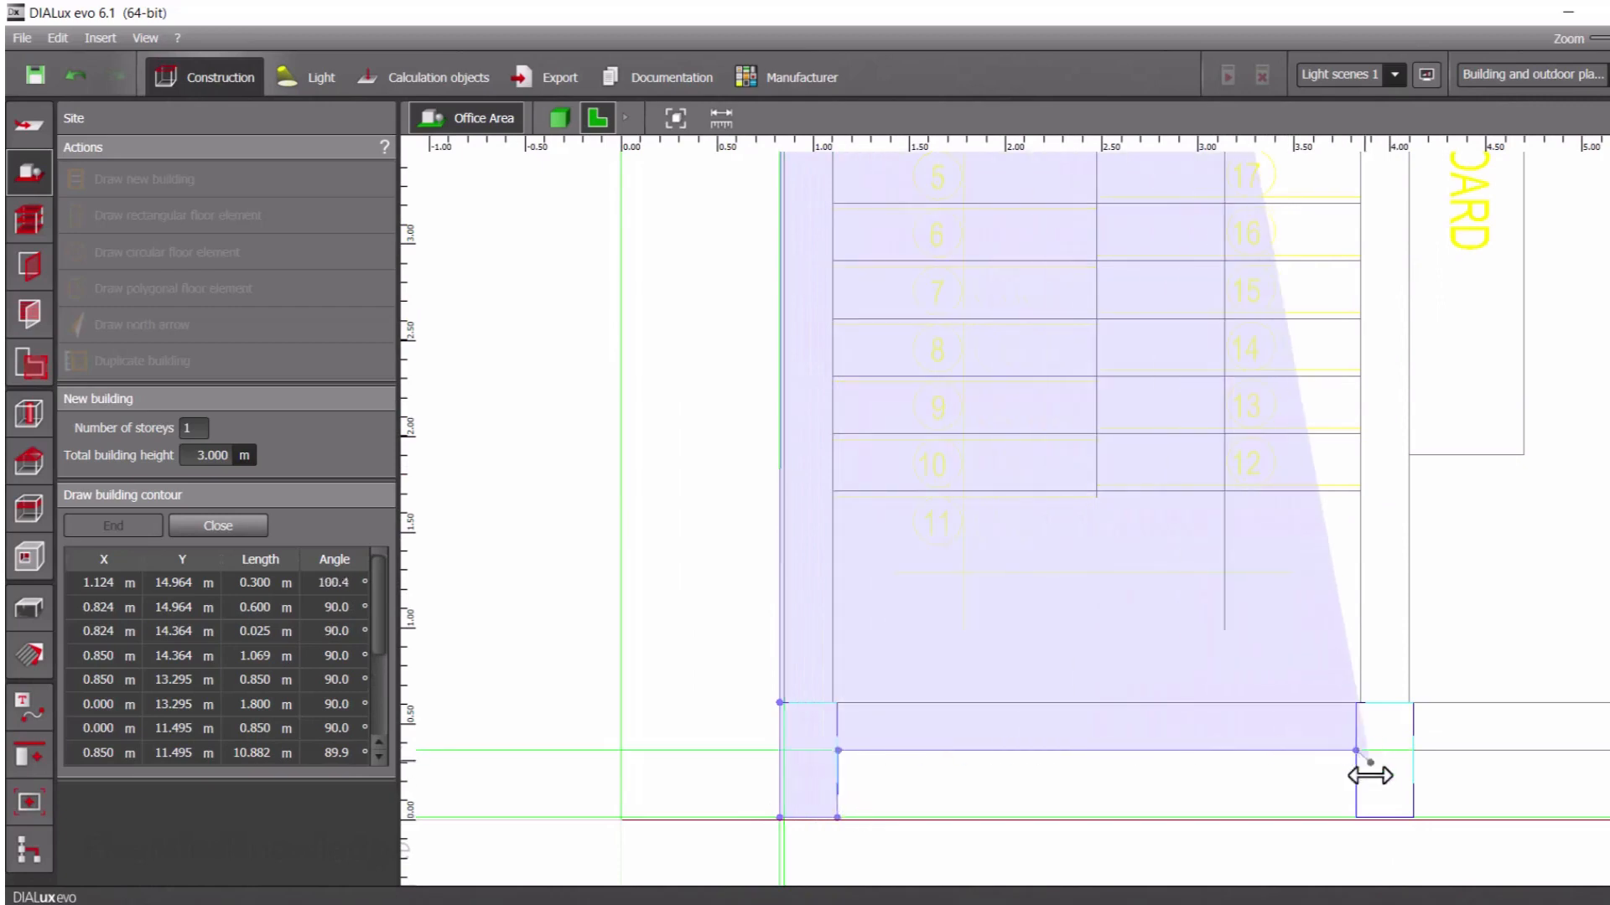
pyautogui.click(1355, 818)
pyautogui.click(1413, 817)
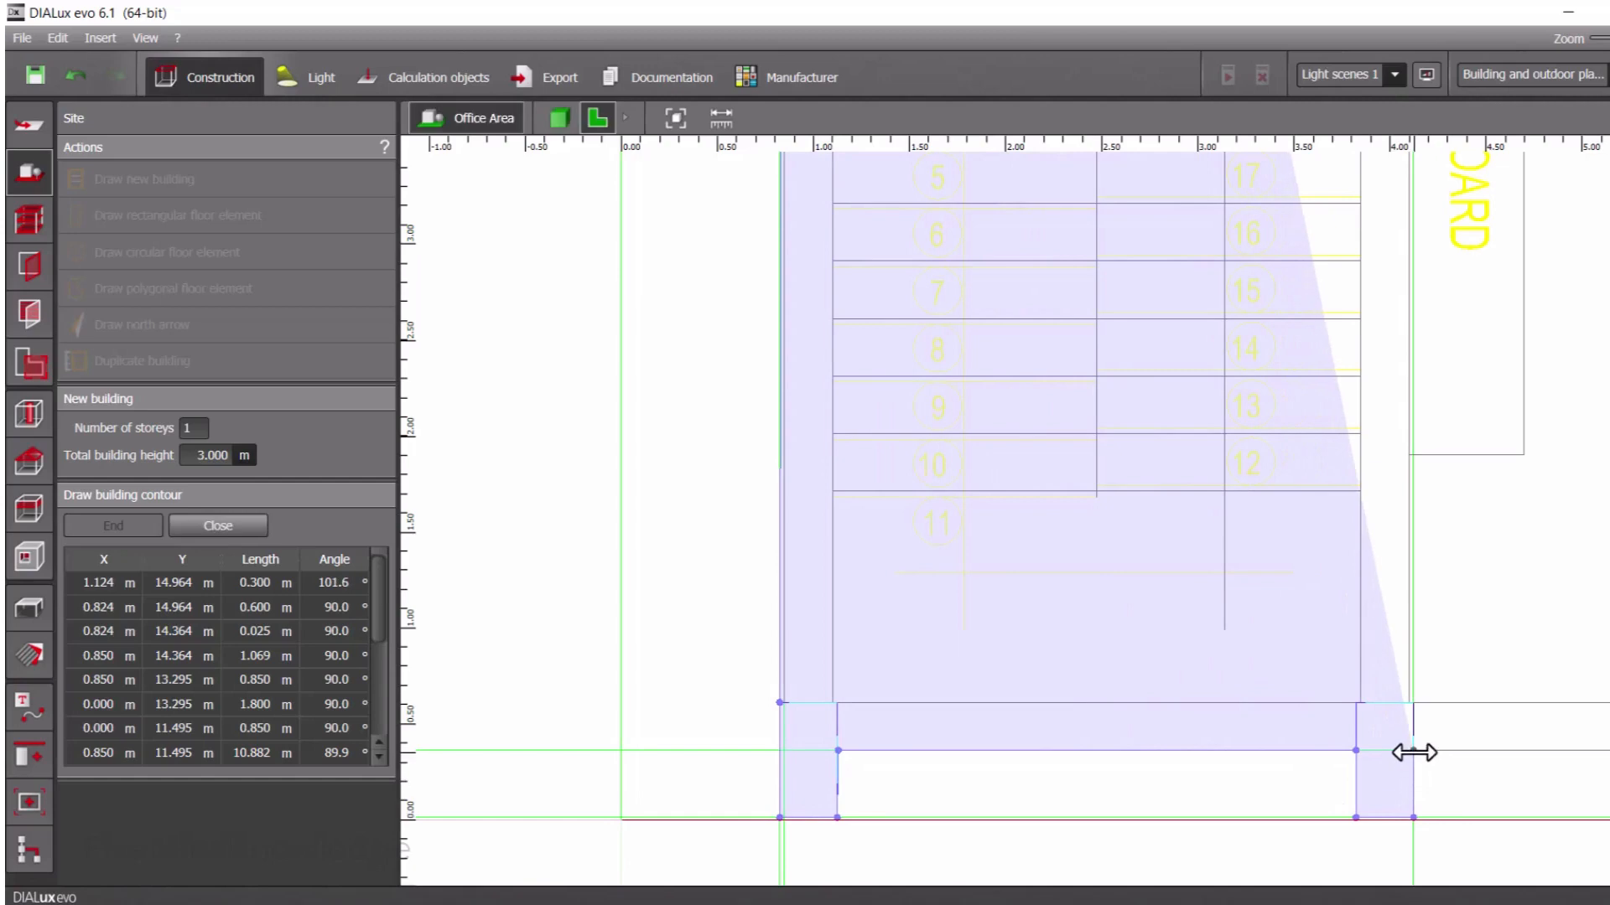
pyautogui.click(1414, 752)
# Continue the contour along the bottom wall to the third column and trace around its outer corners
pyautogui.scroll(-5, 1475, 758)
pyautogui.moveTo(1477, 758); pyautogui.dragTo(631, 695, button='middle')
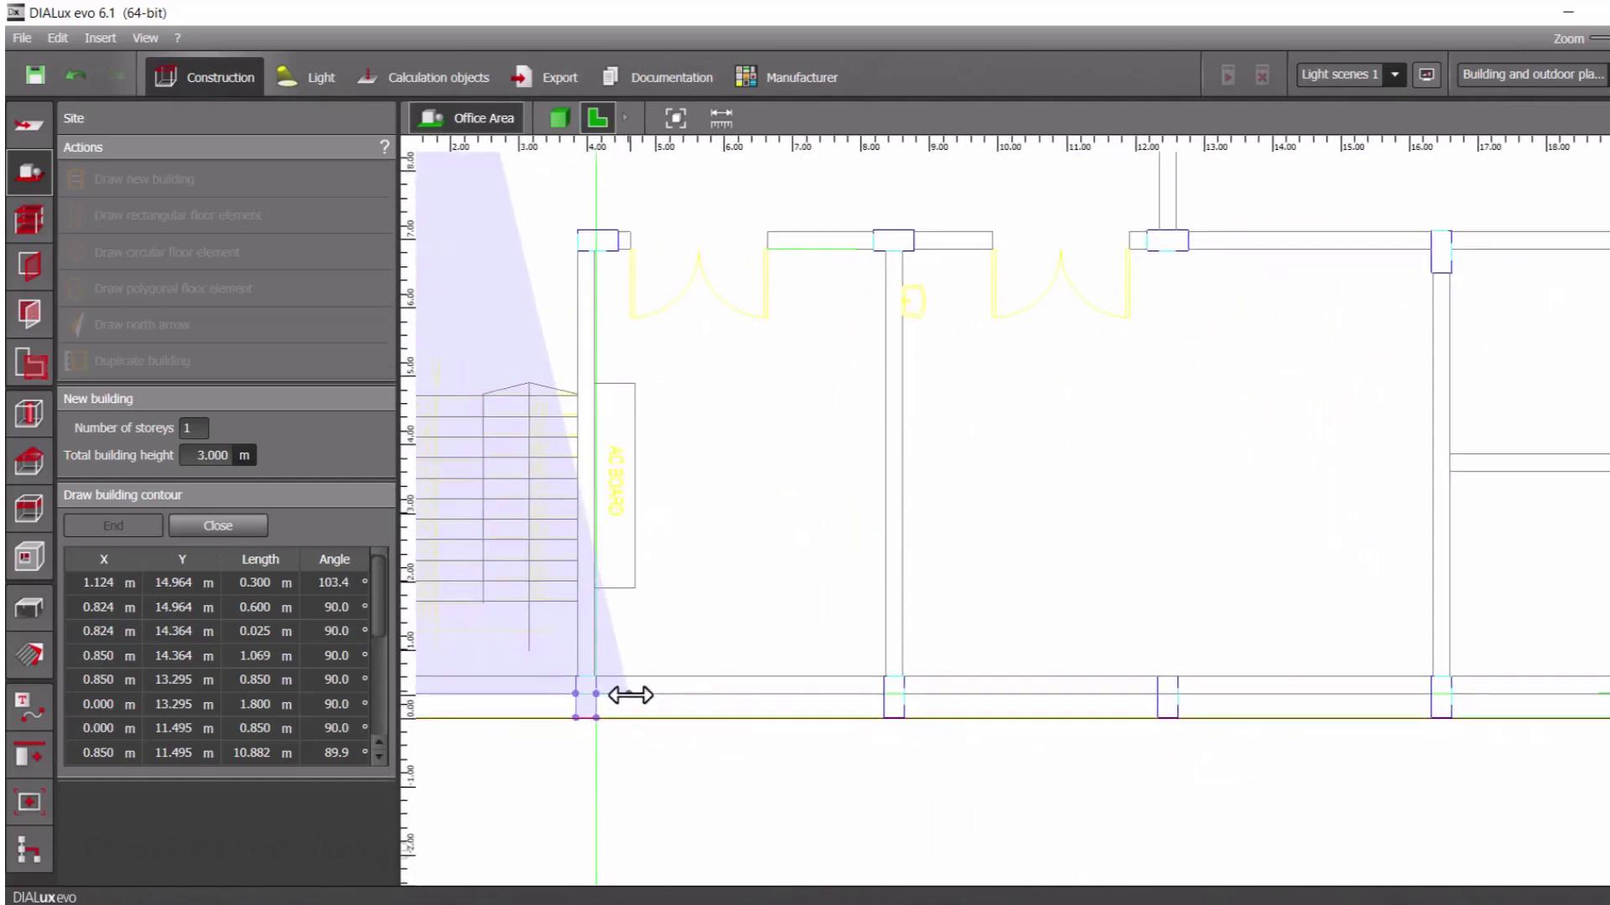
pyautogui.click(882, 693)
pyautogui.click(883, 717)
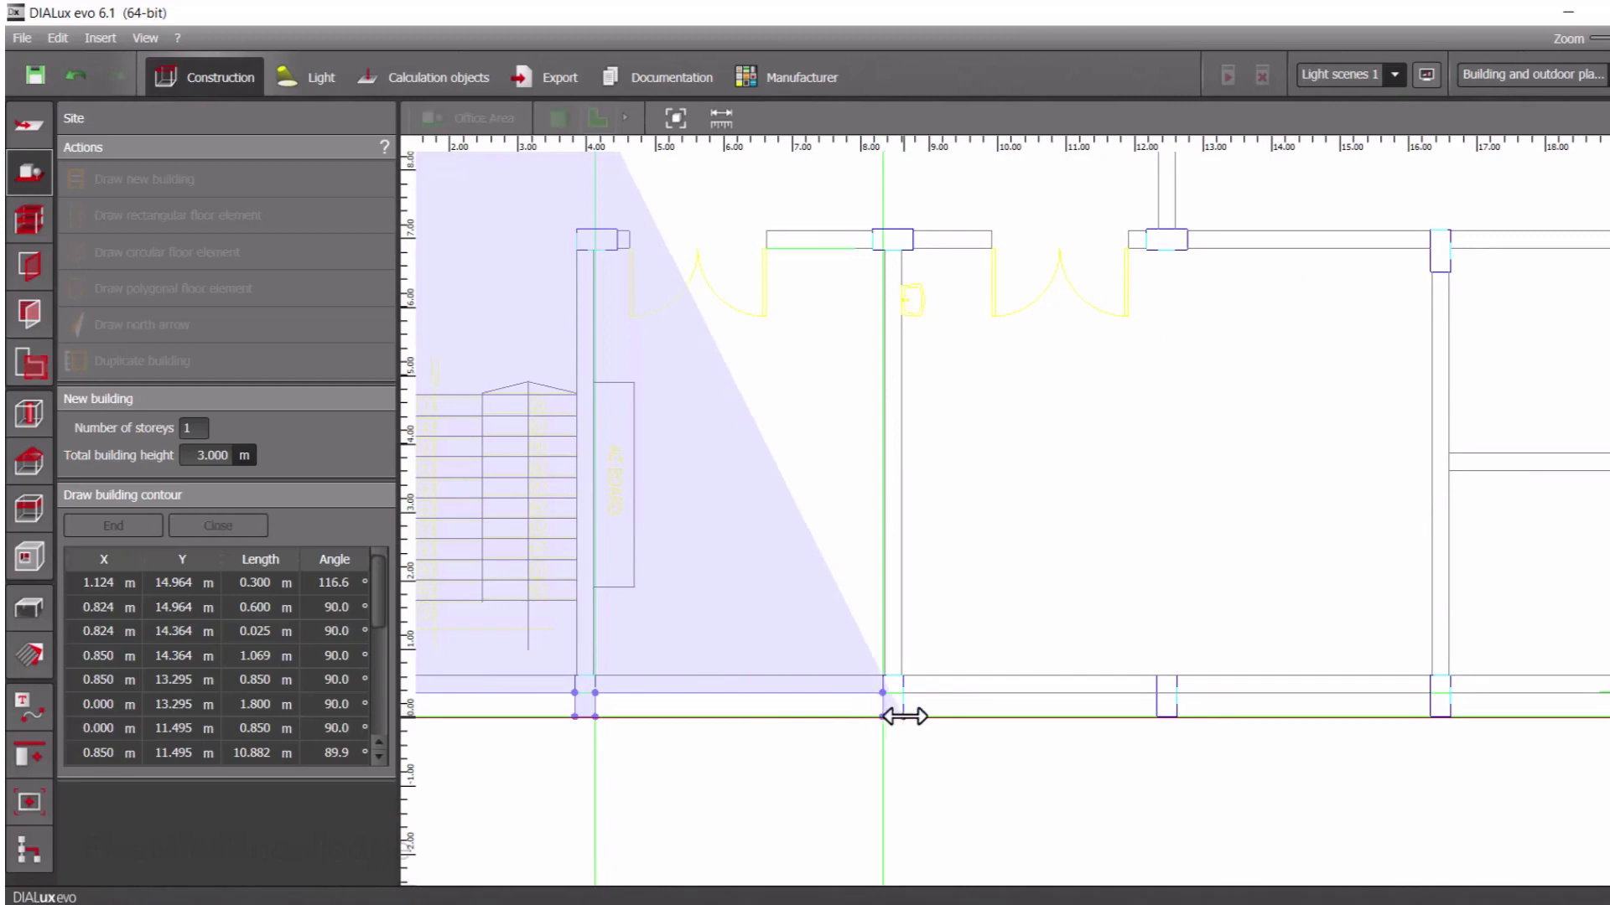
pyautogui.click(903, 717)
pyautogui.click(902, 692)
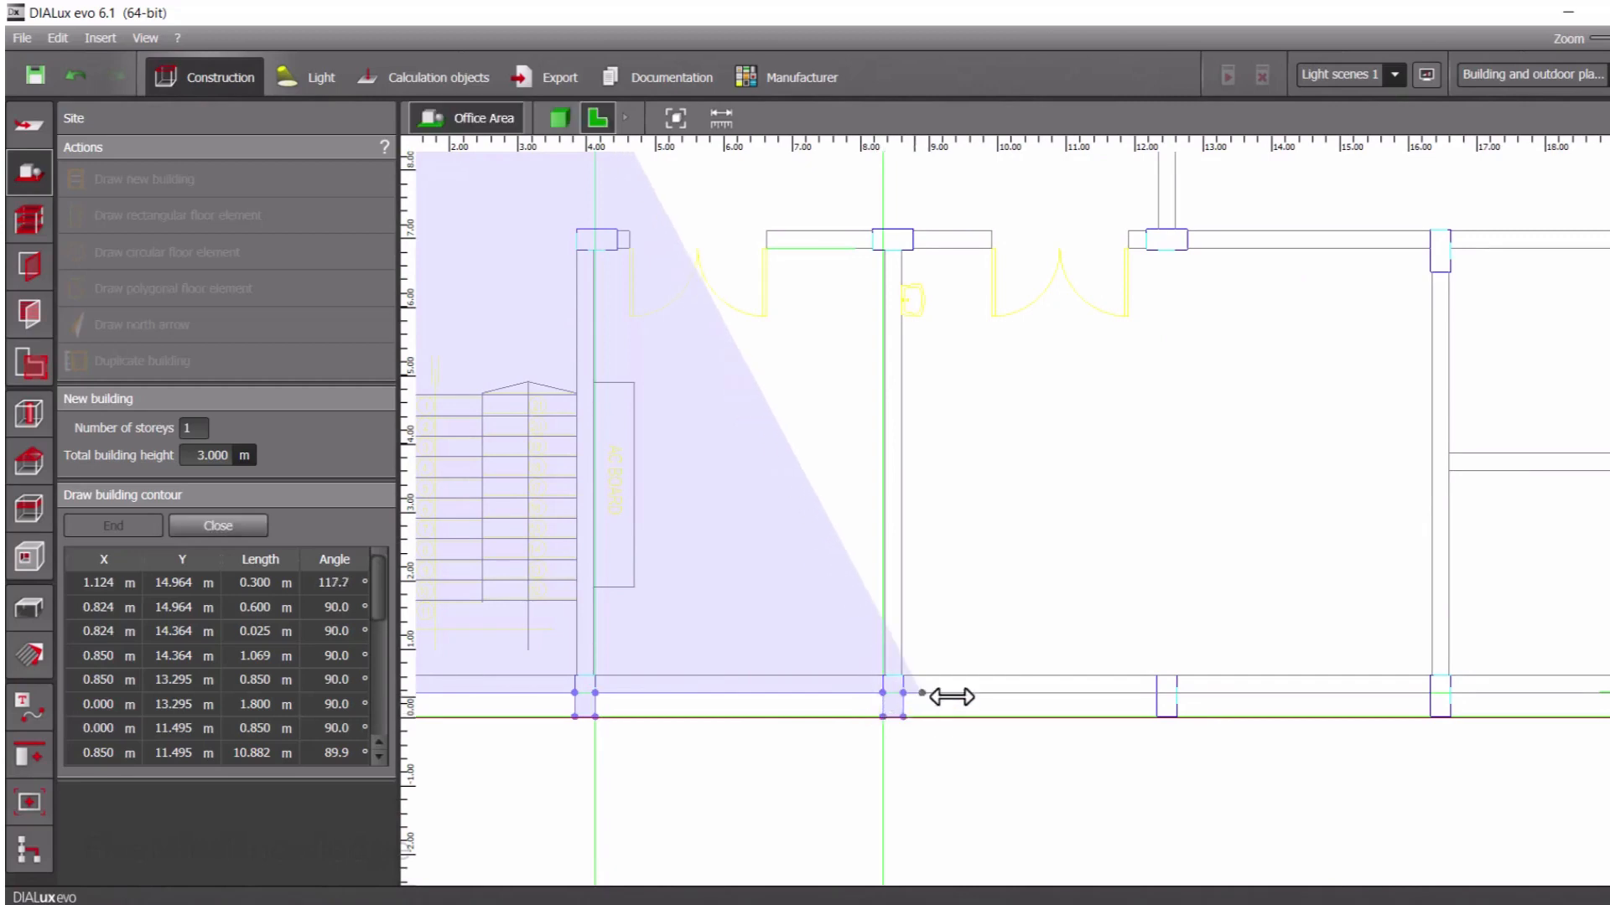
# Continue the contour around the bottom wall's fourth column and on to the near corner of the fifth column
pyautogui.click(1156, 692)
pyautogui.click(1162, 719)
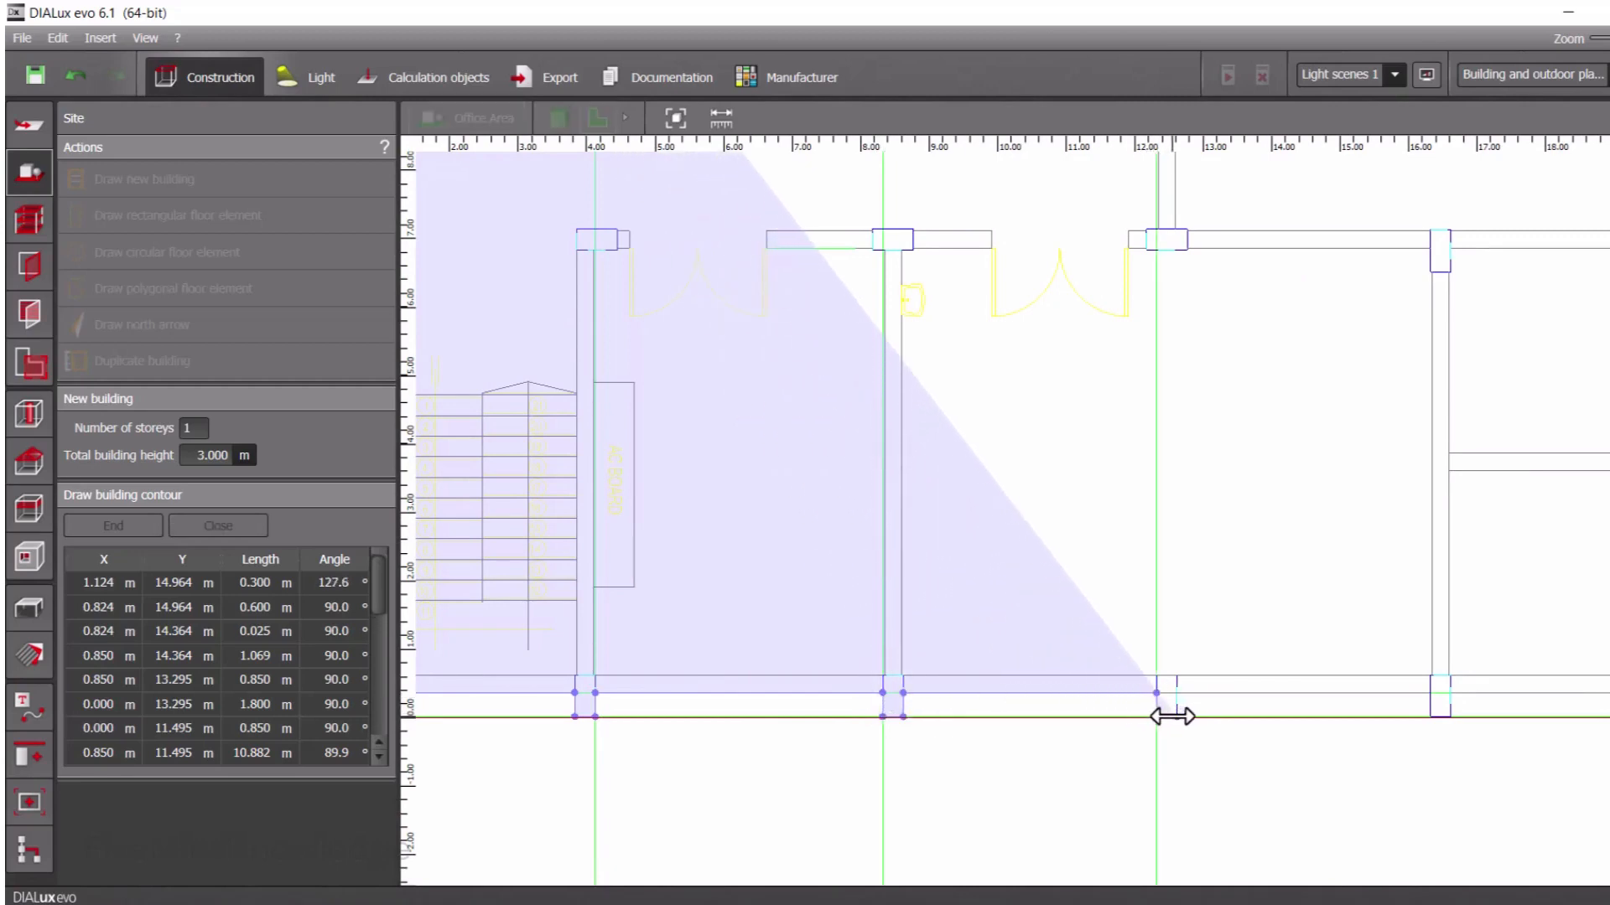
pyautogui.click(1175, 718)
pyautogui.click(1194, 696)
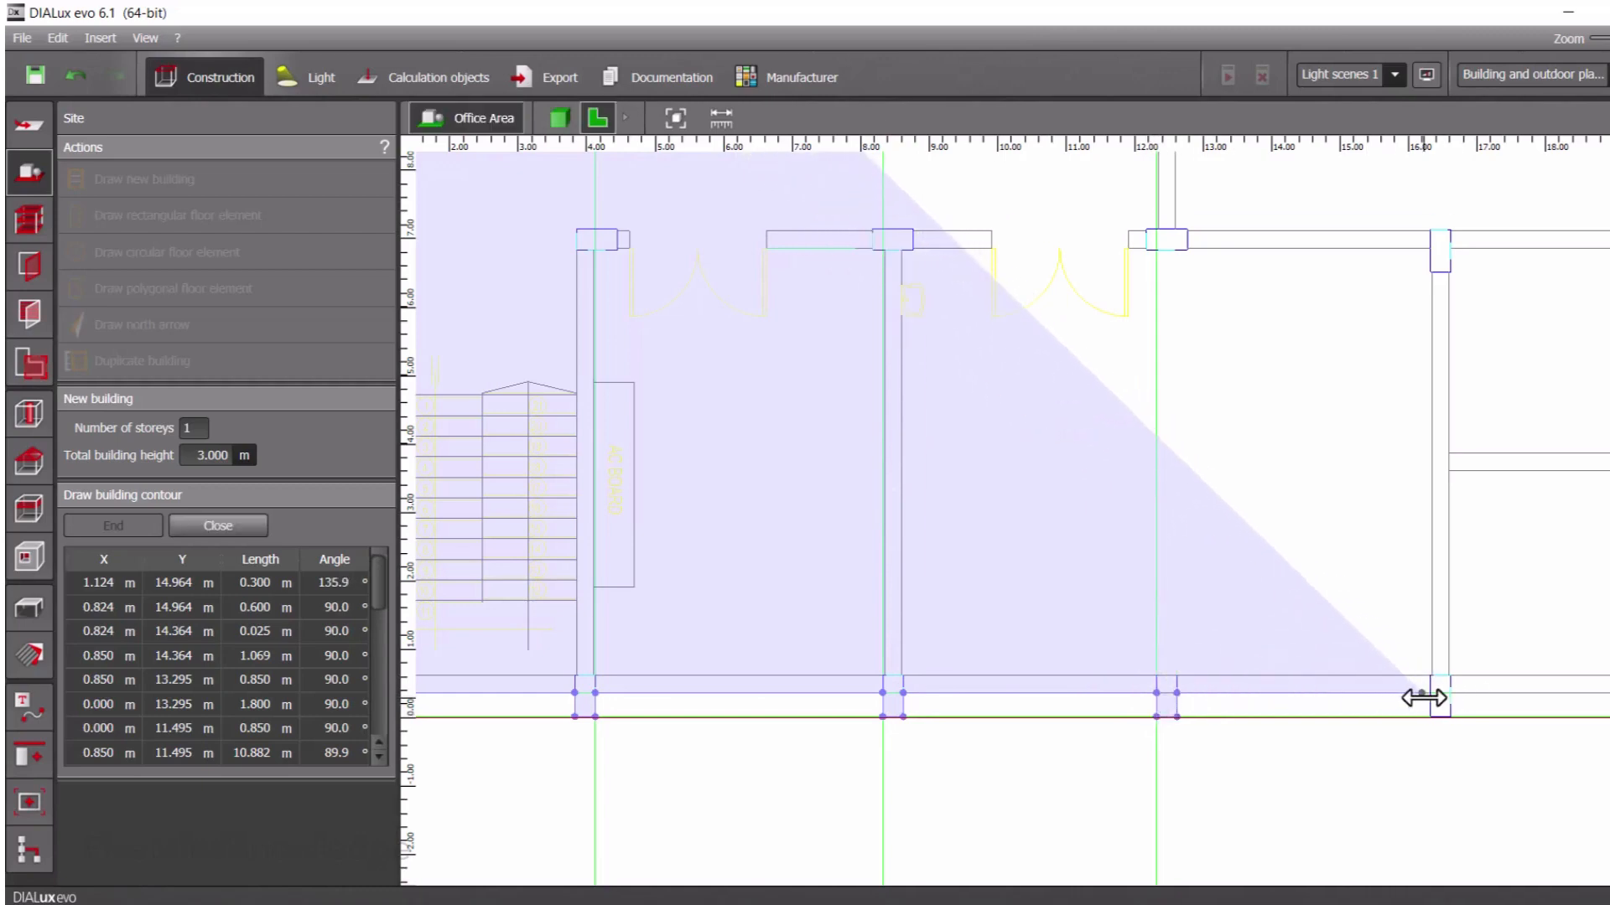
pyautogui.click(1430, 694)
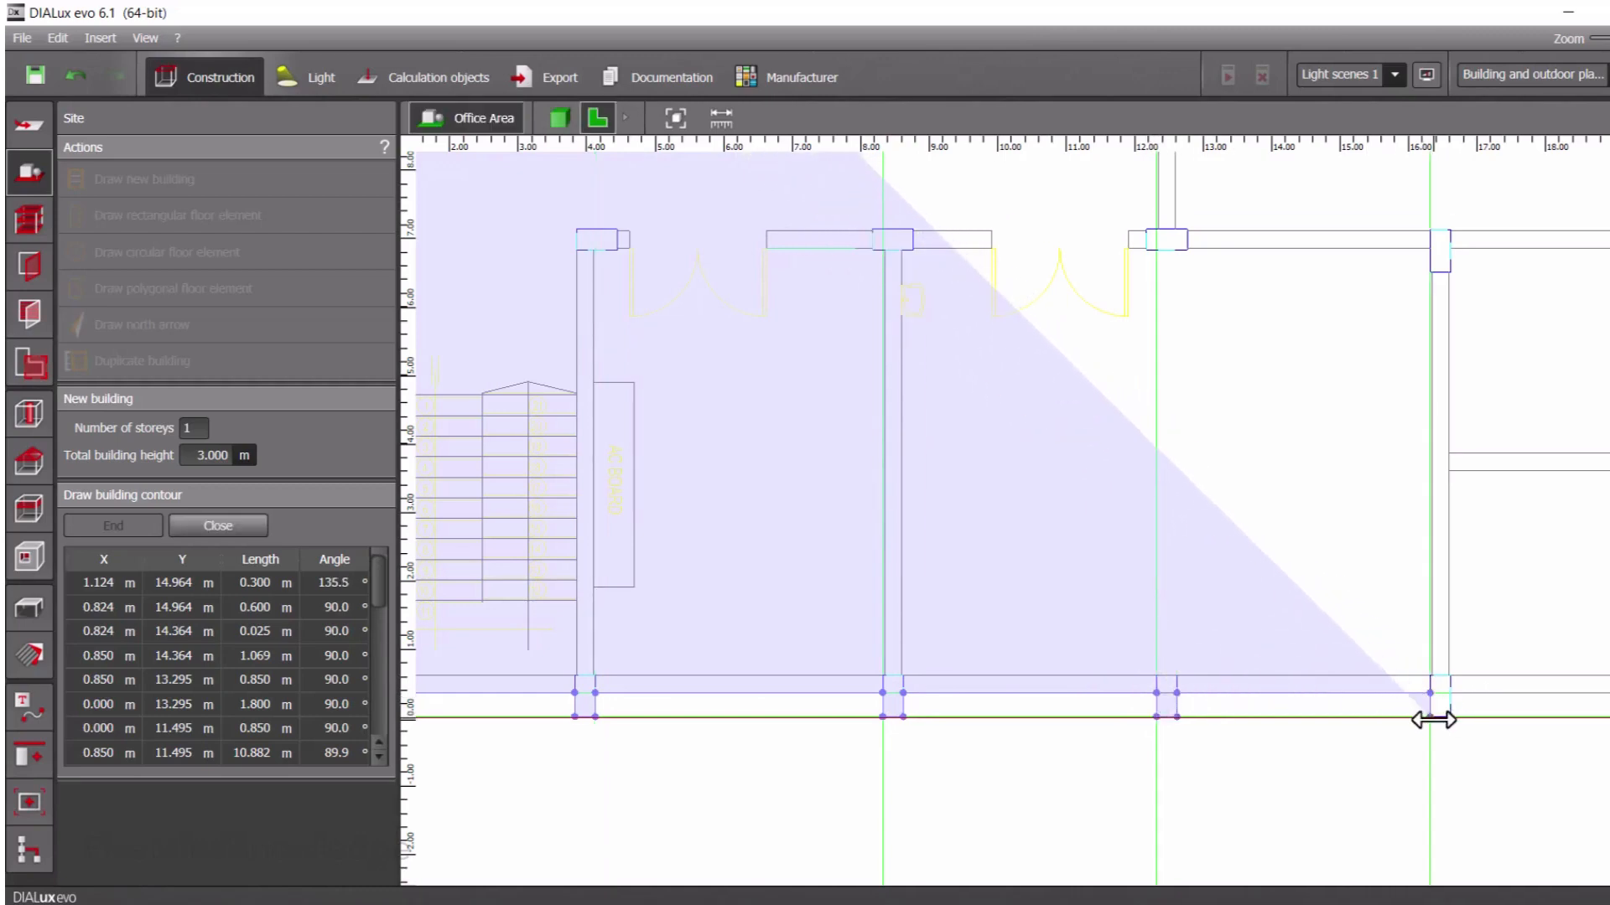
# Finish the fifth column's outline and continue the contour along the bottom wall and around the plan's lower-right corner column
pyautogui.scroll(-2, 1484, 696)
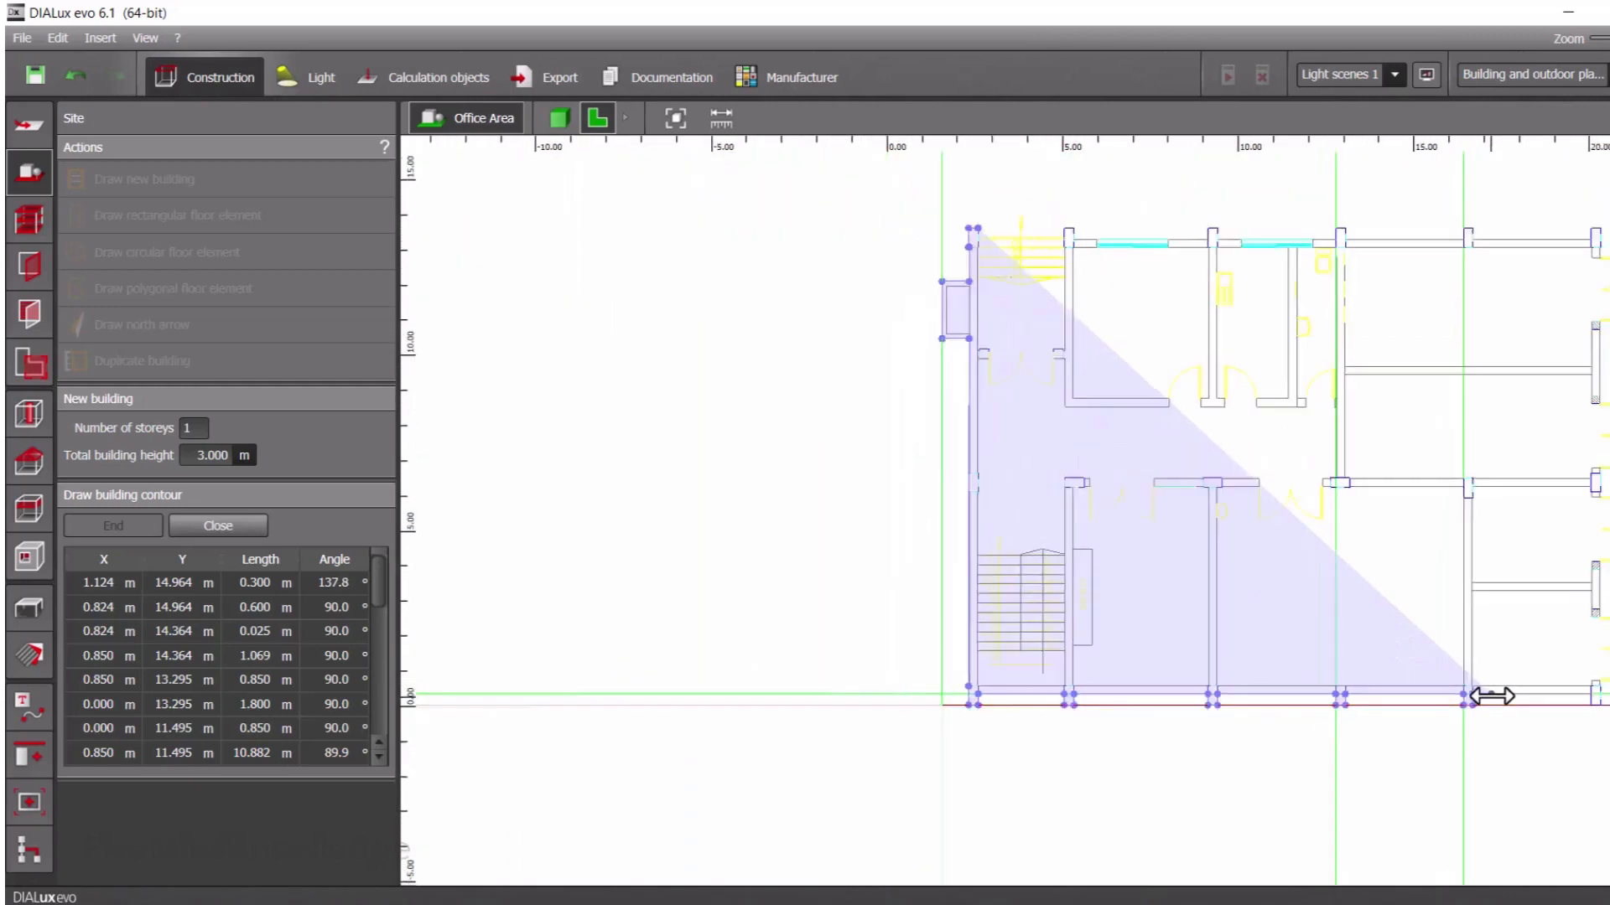
pyautogui.moveTo(1499, 697); pyautogui.dragTo(1017, 695, button='middle')
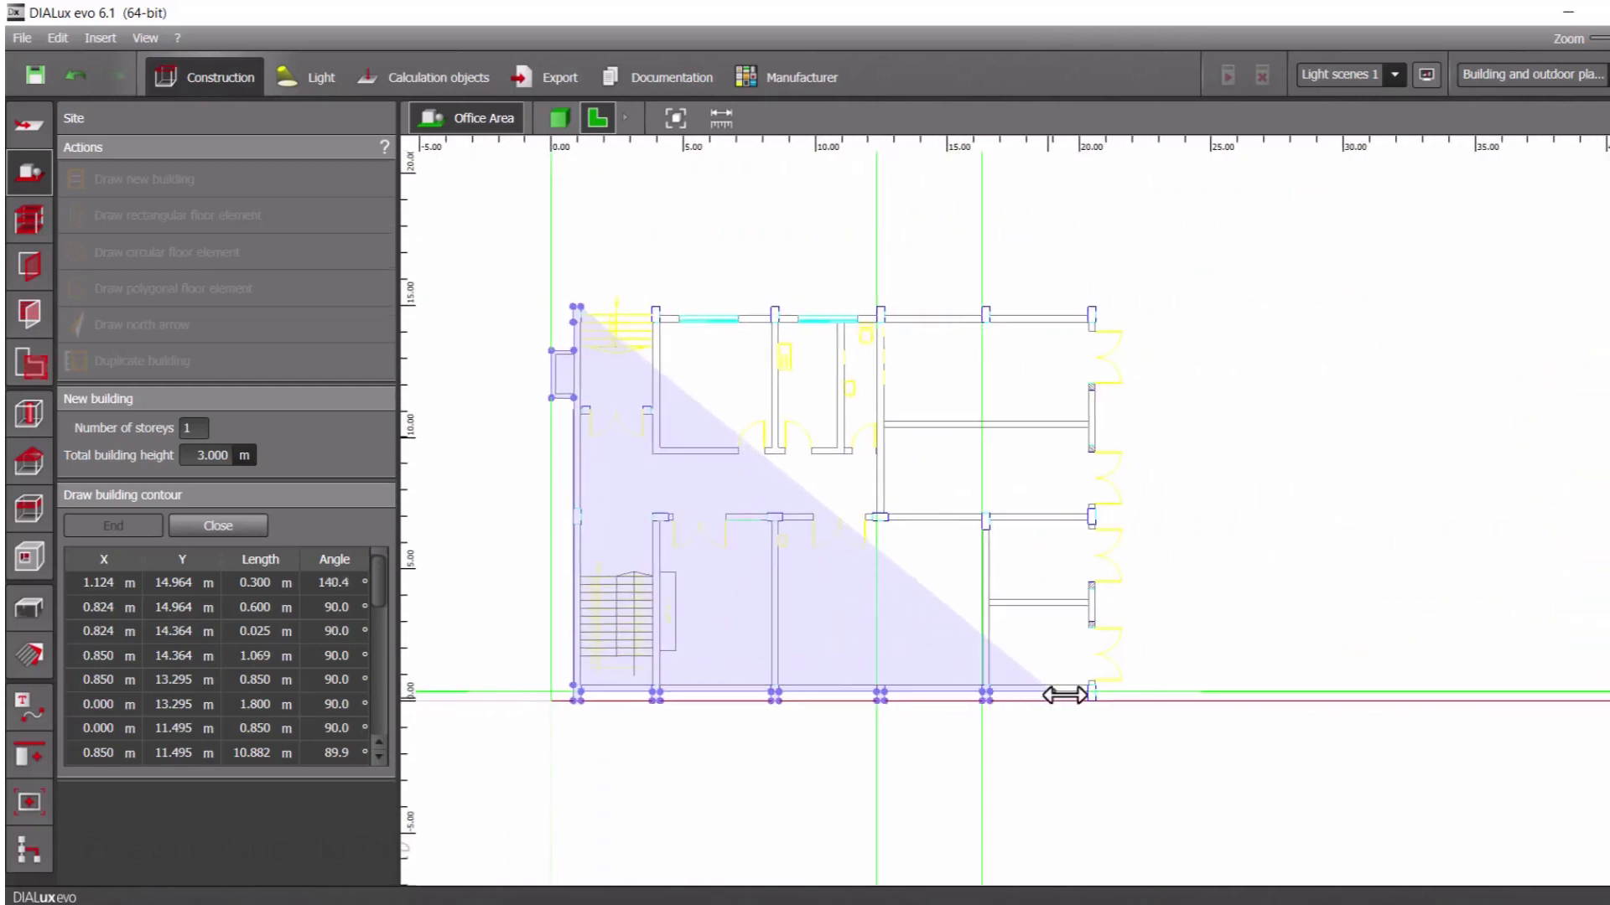
pyautogui.scroll(3, 1065, 695)
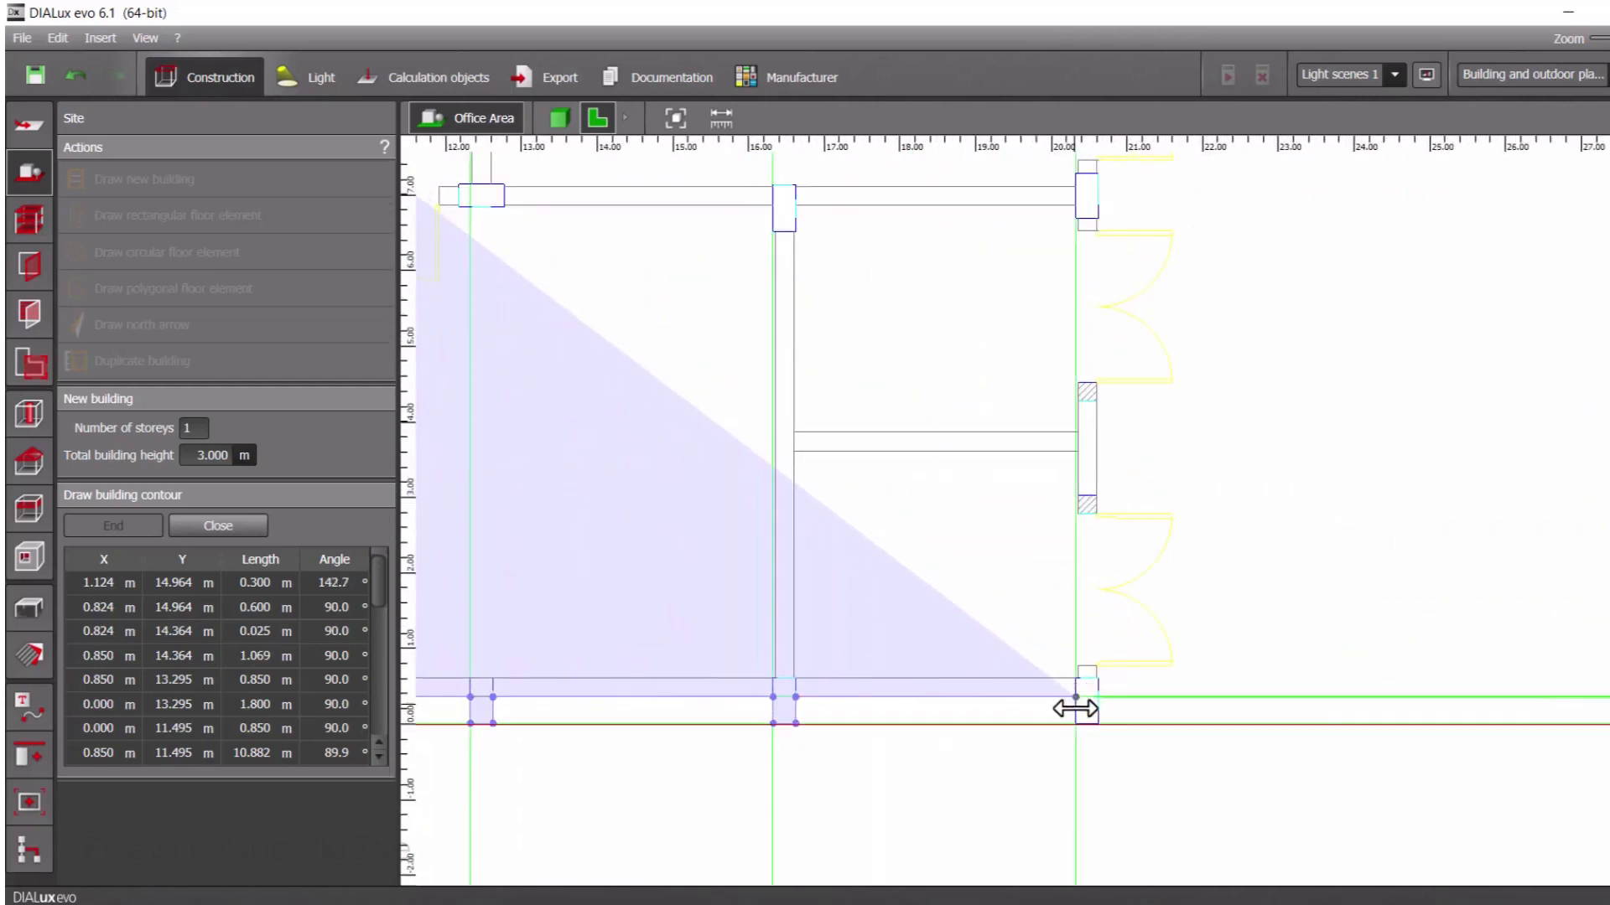
pyautogui.click(1075, 722)
pyautogui.click(1097, 724)
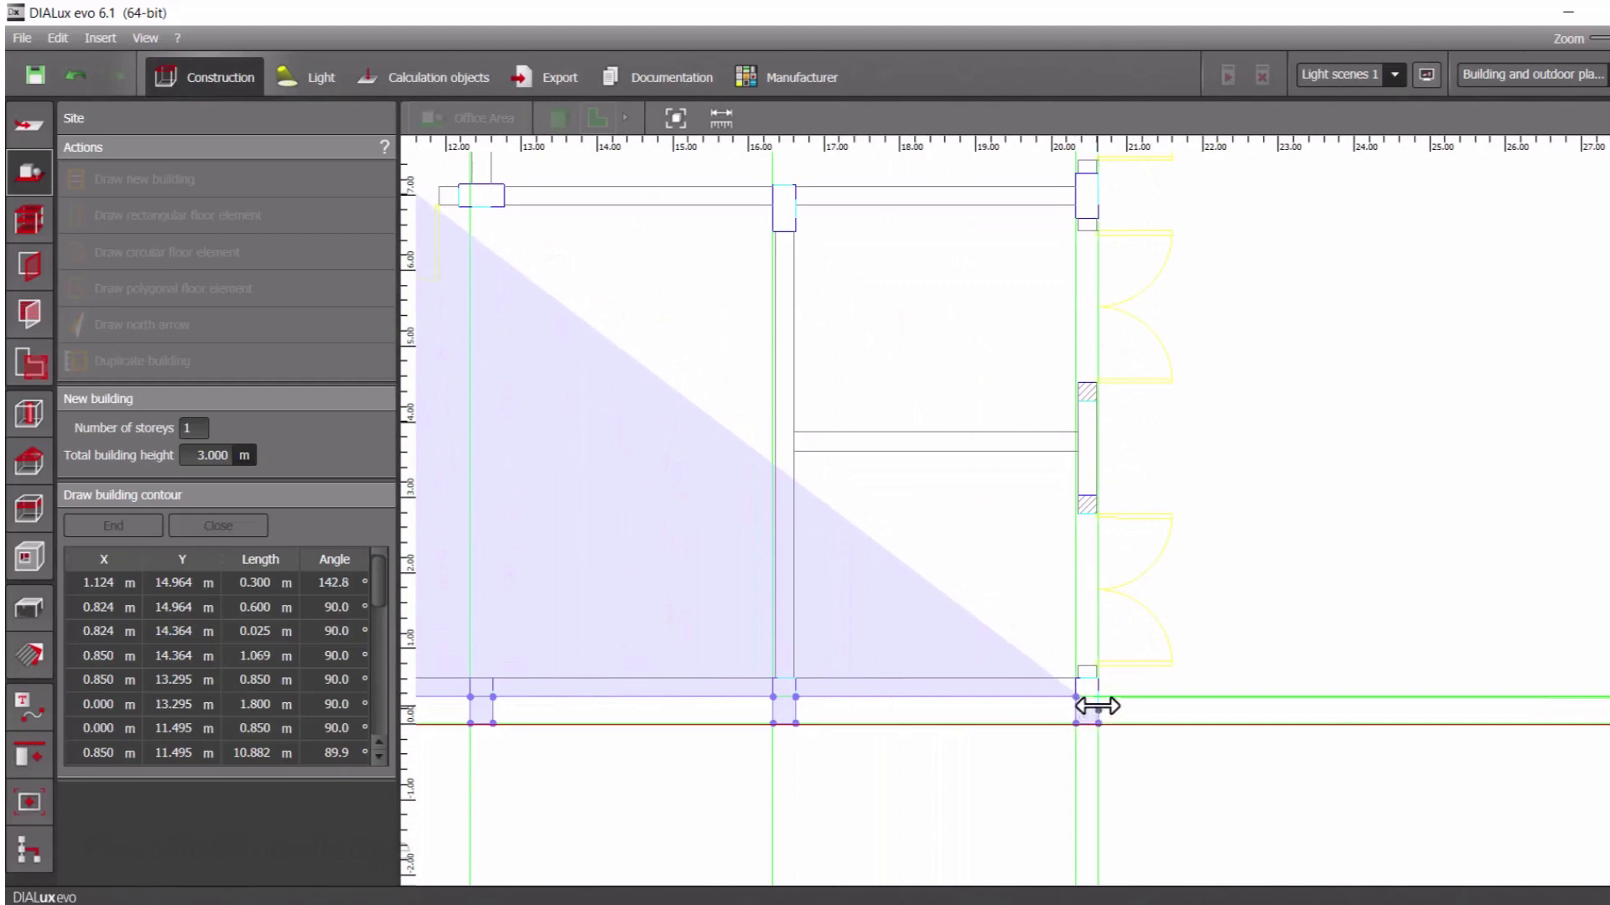
pyautogui.click(1097, 677)
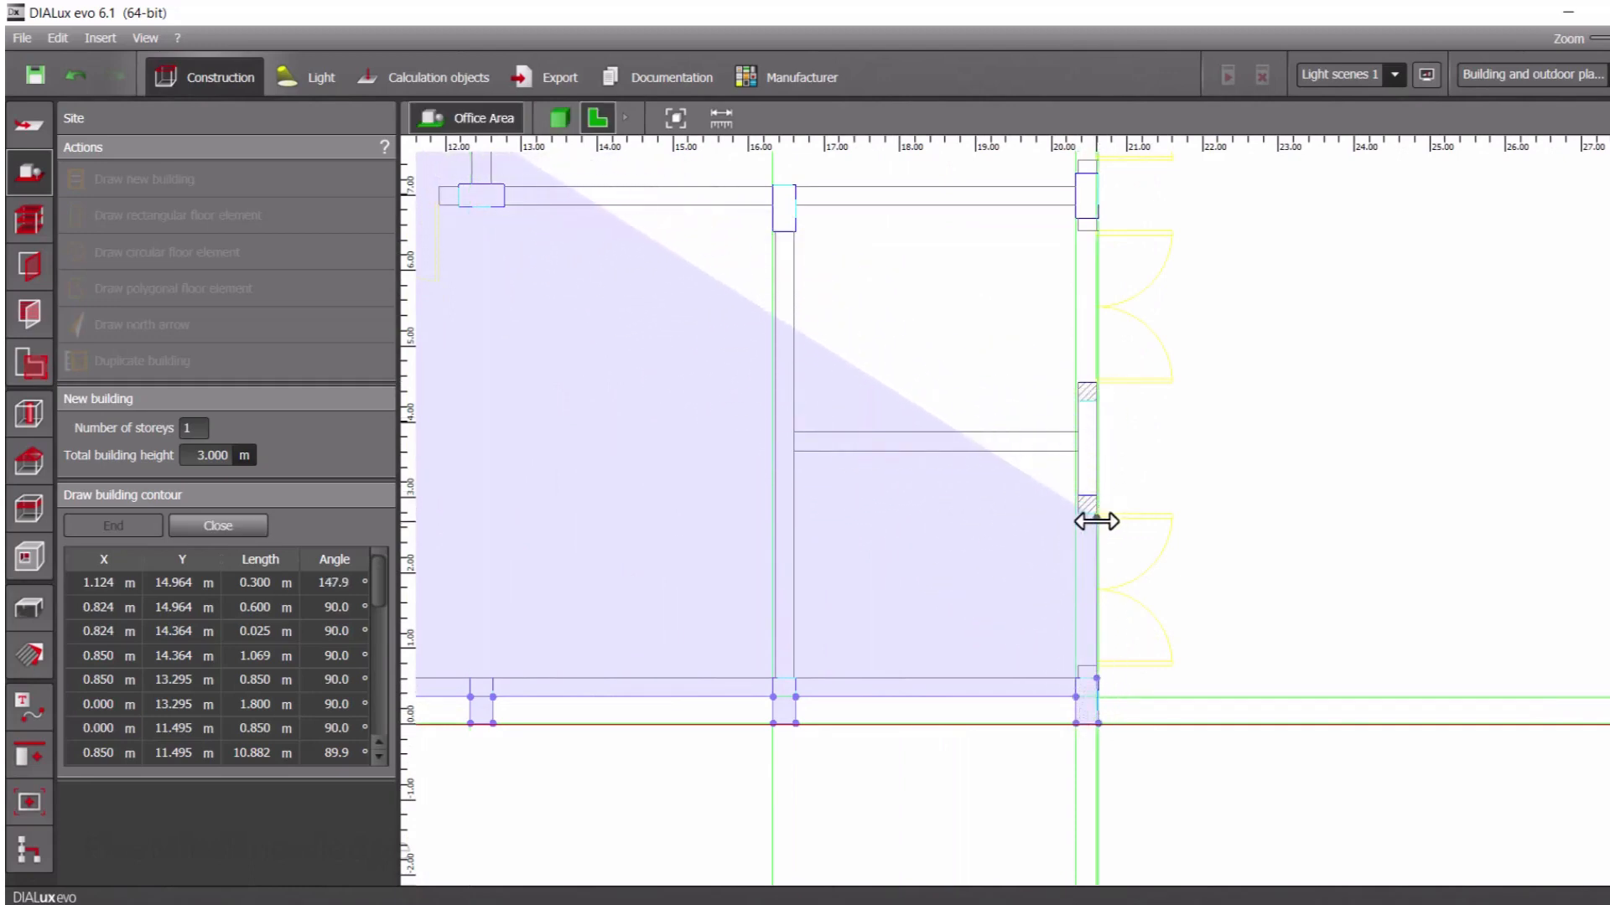
# Continue the contour up the right outer wall through the door-opening edges and middle column to the hatched pier above it
pyautogui.click(1096, 514)
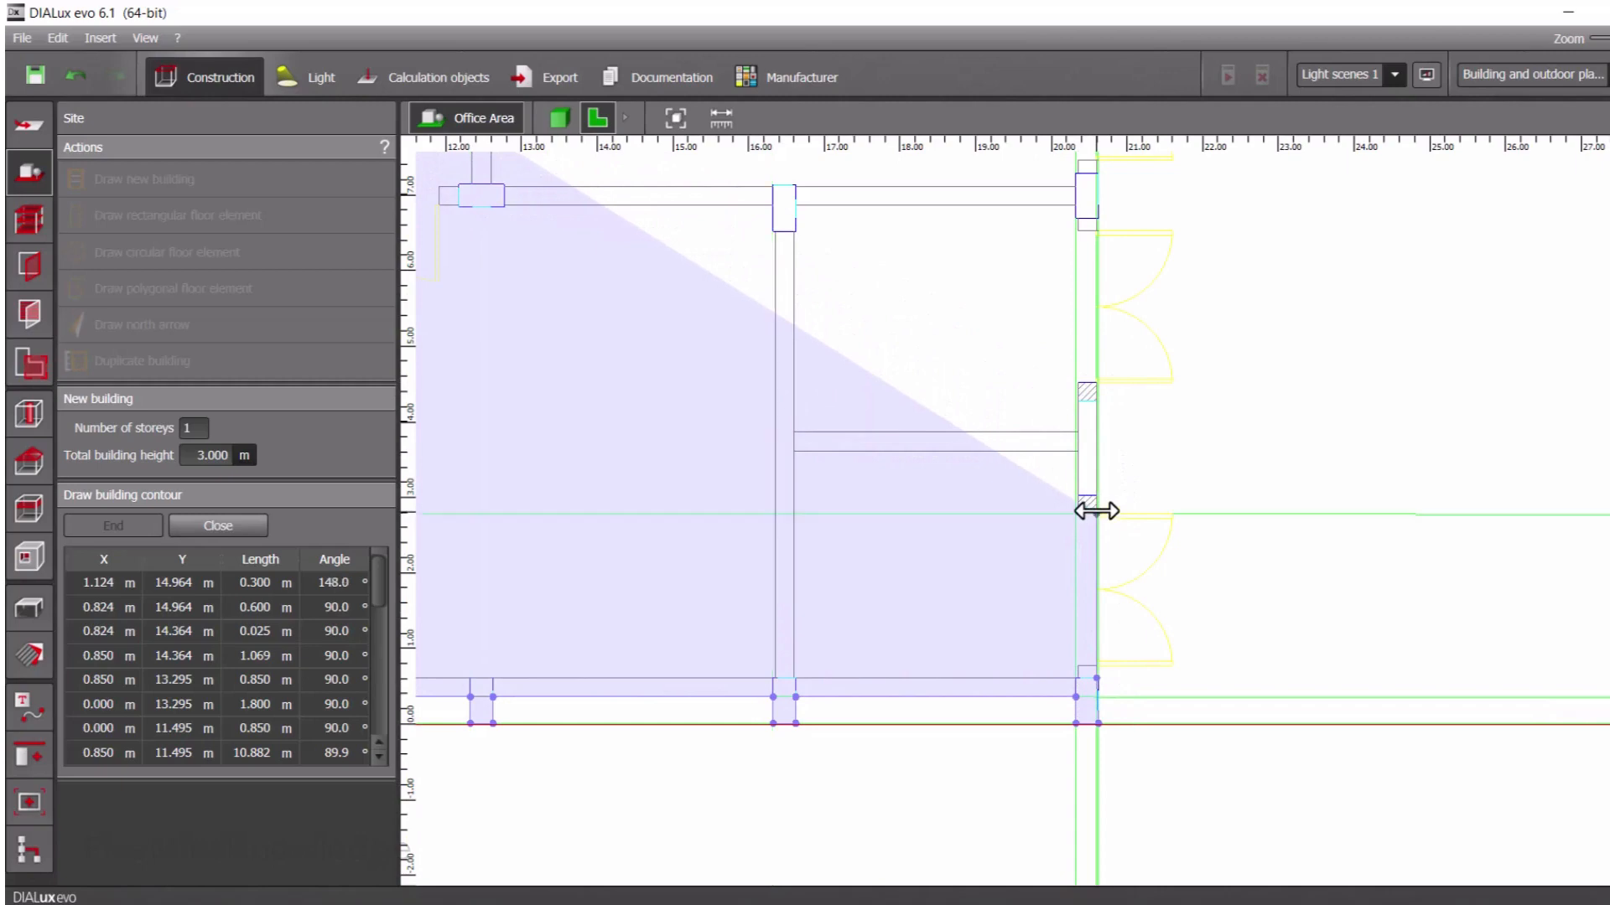
pyautogui.click(1097, 383)
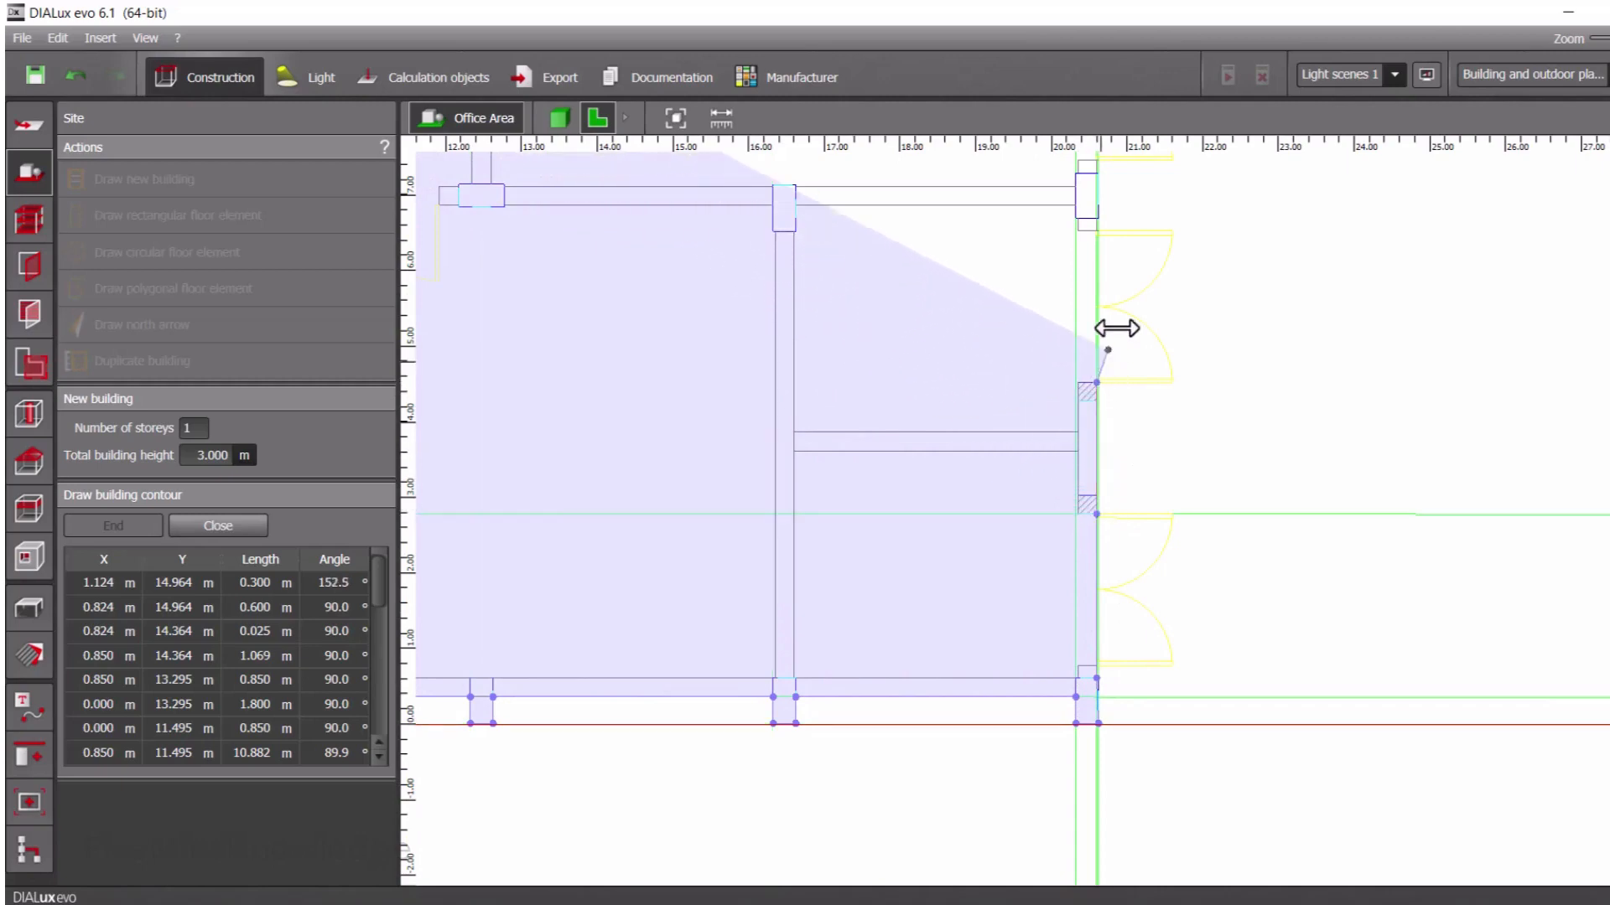
pyautogui.click(1097, 218)
pyautogui.moveTo(1071, 204); pyautogui.dragTo(939, 663, button='middle')
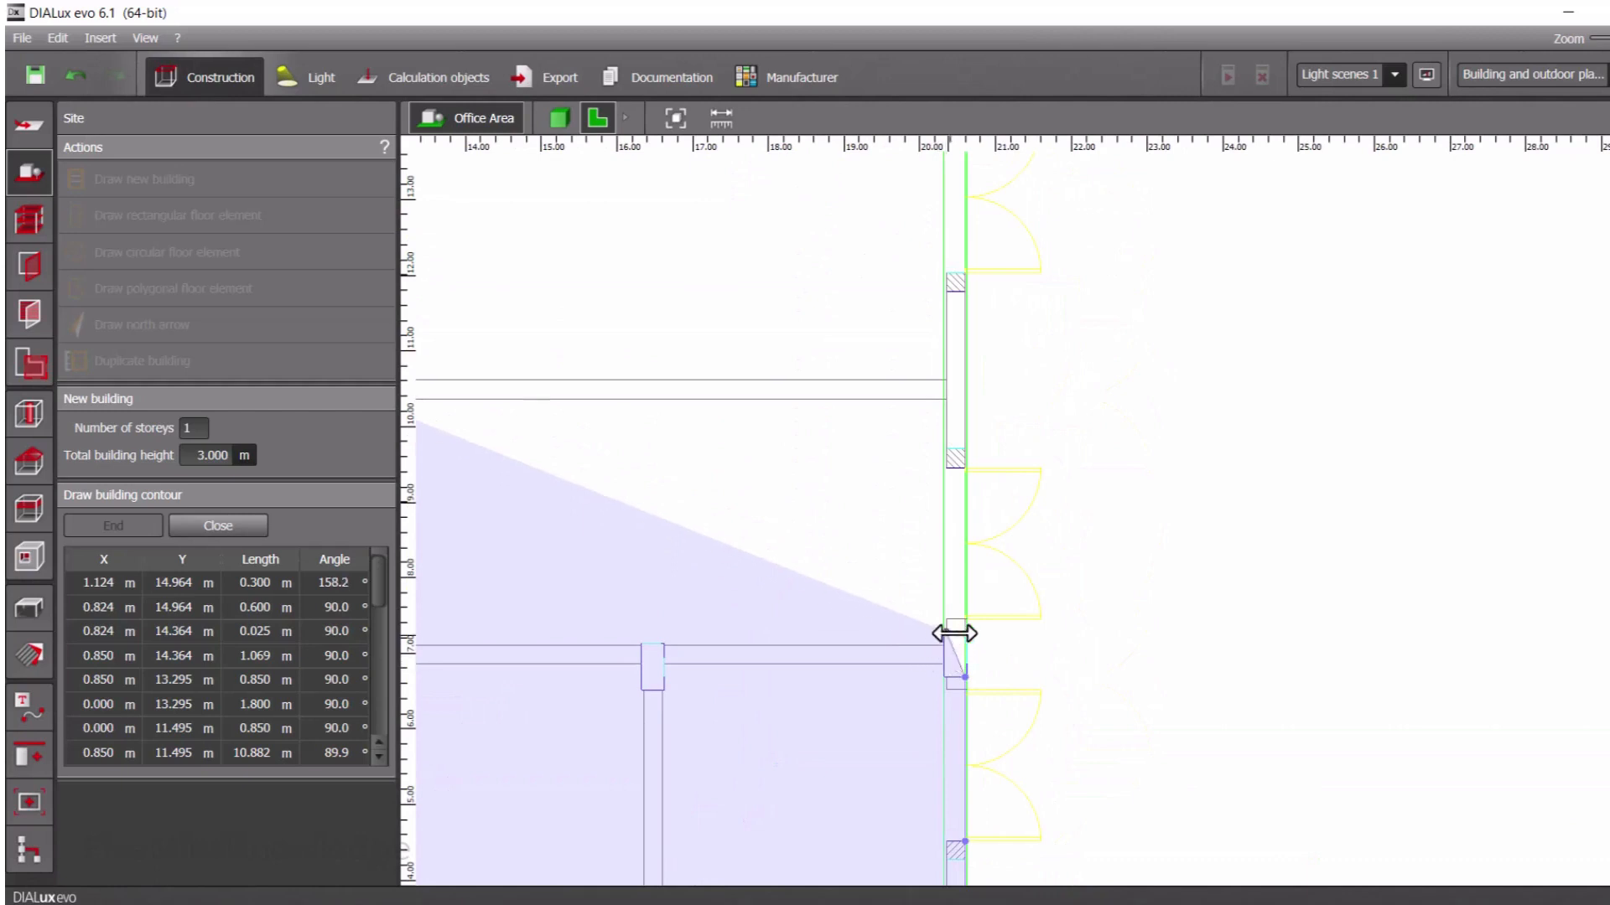
pyautogui.scroll(2, 967, 640)
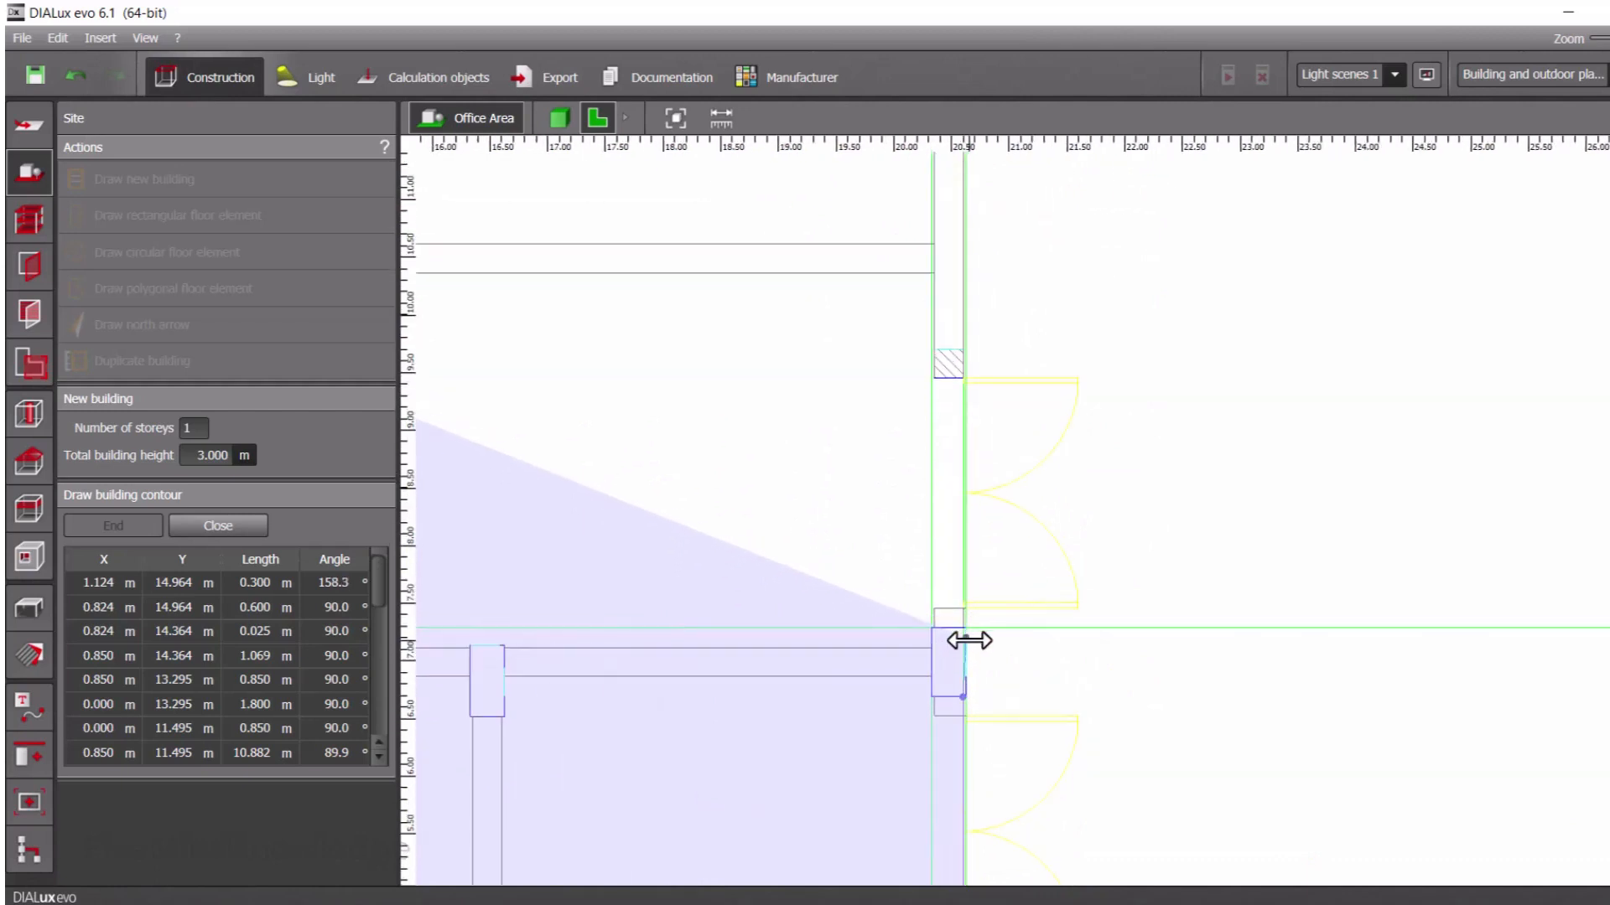
pyautogui.click(965, 610)
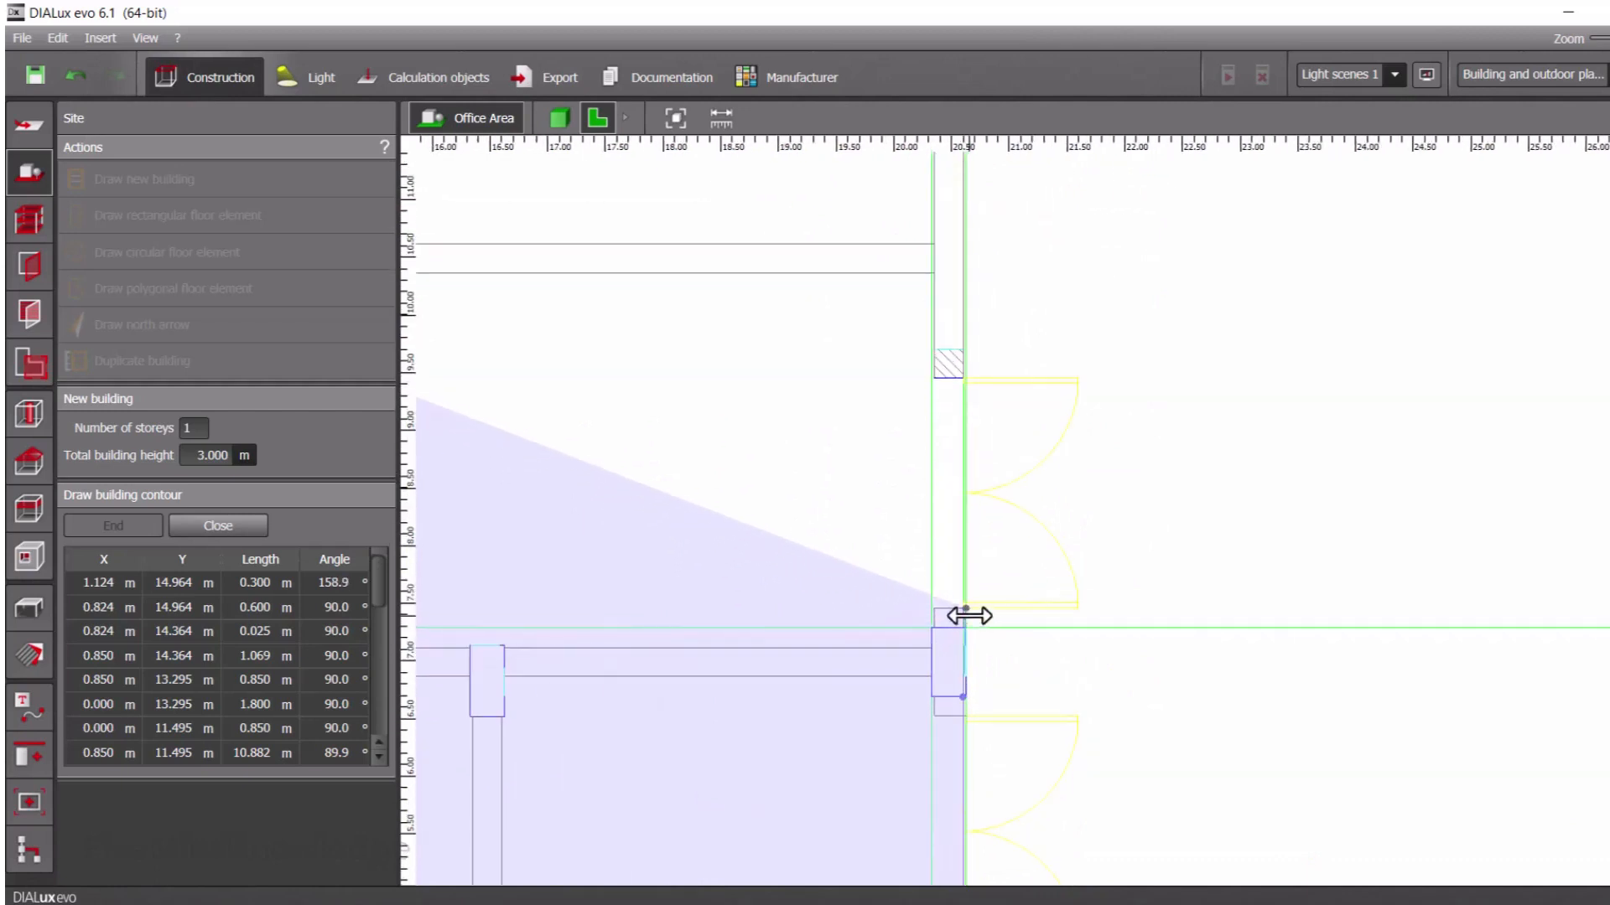
pyautogui.click(965, 377)
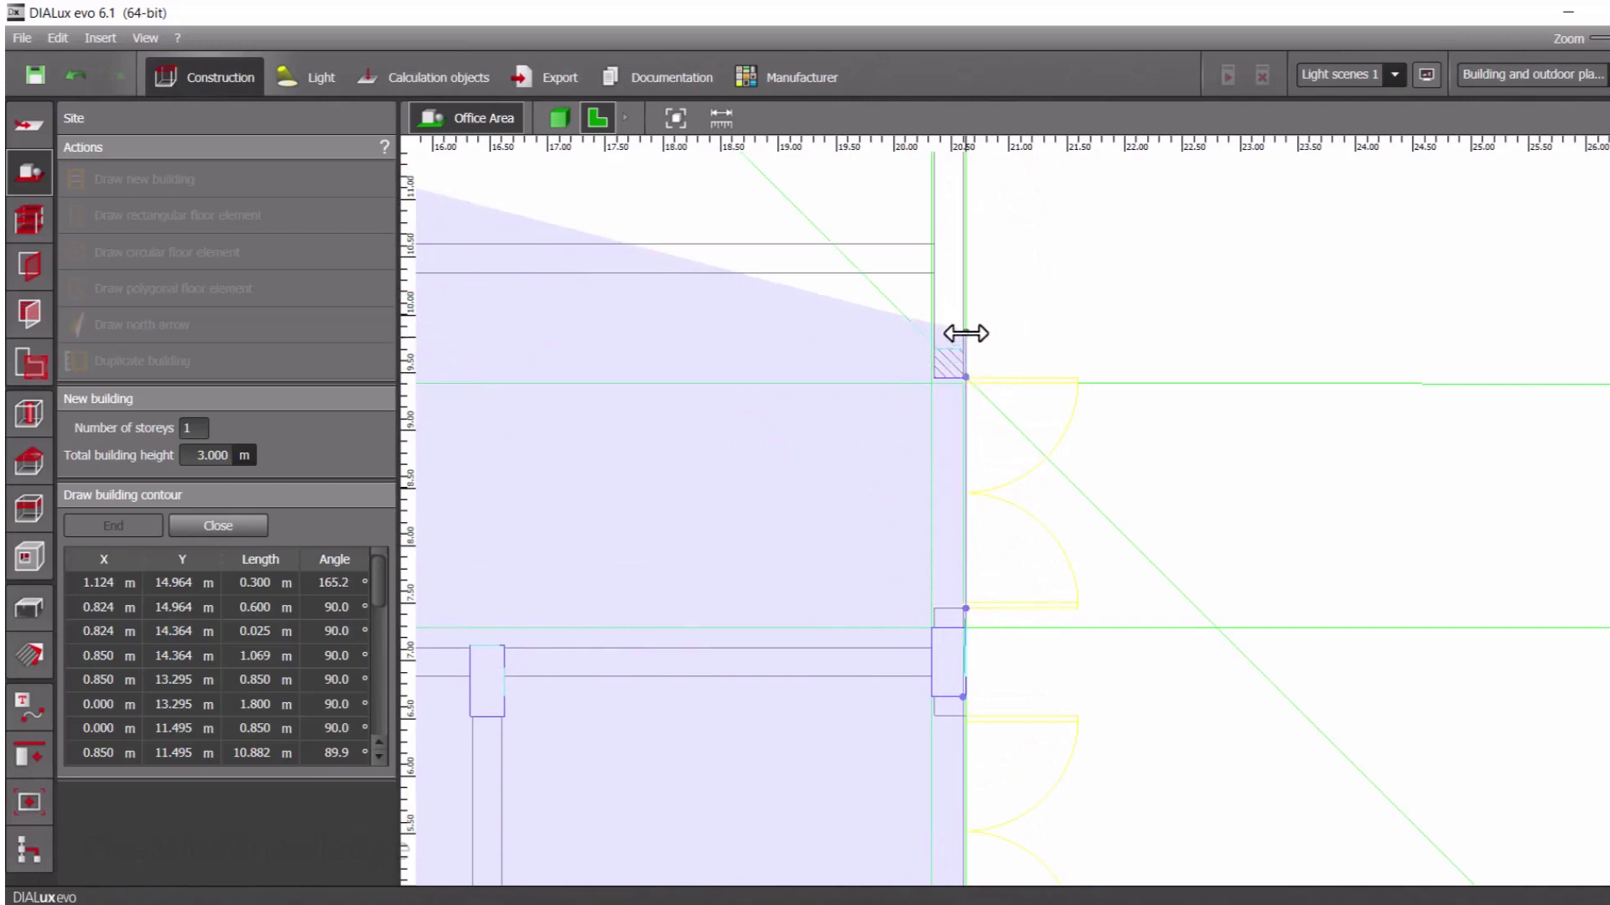
# Continue the contour to the upper-right corner, trace the top wall's columns back to the starting column, and close the building contour
pyautogui.scroll(-4, 967, 334)
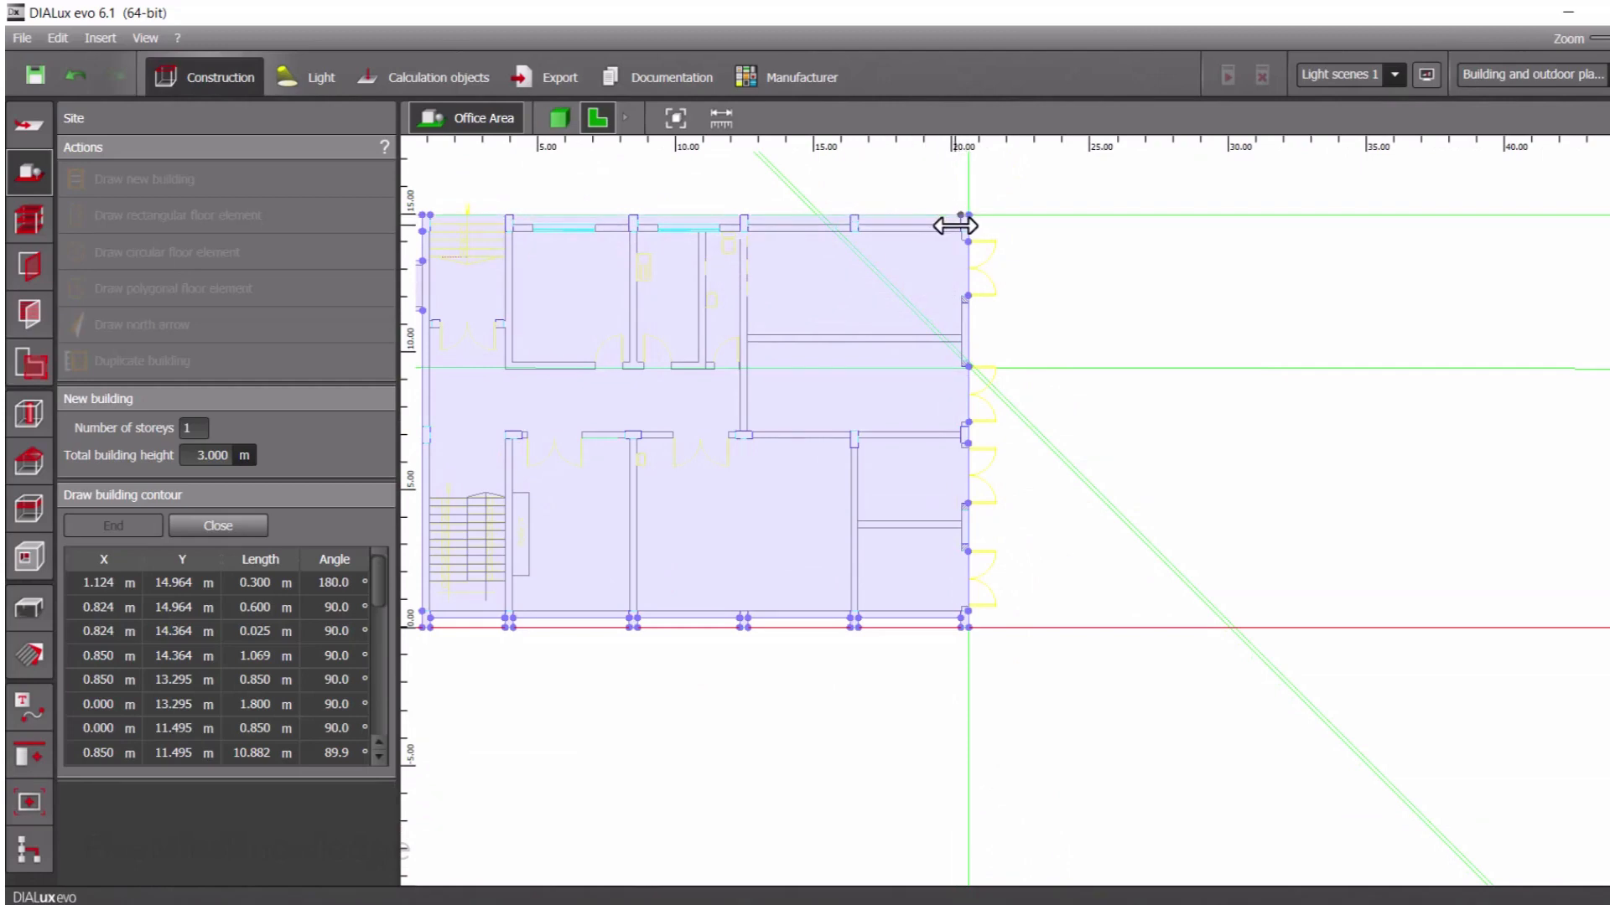
pyautogui.scroll(3, 966, 226)
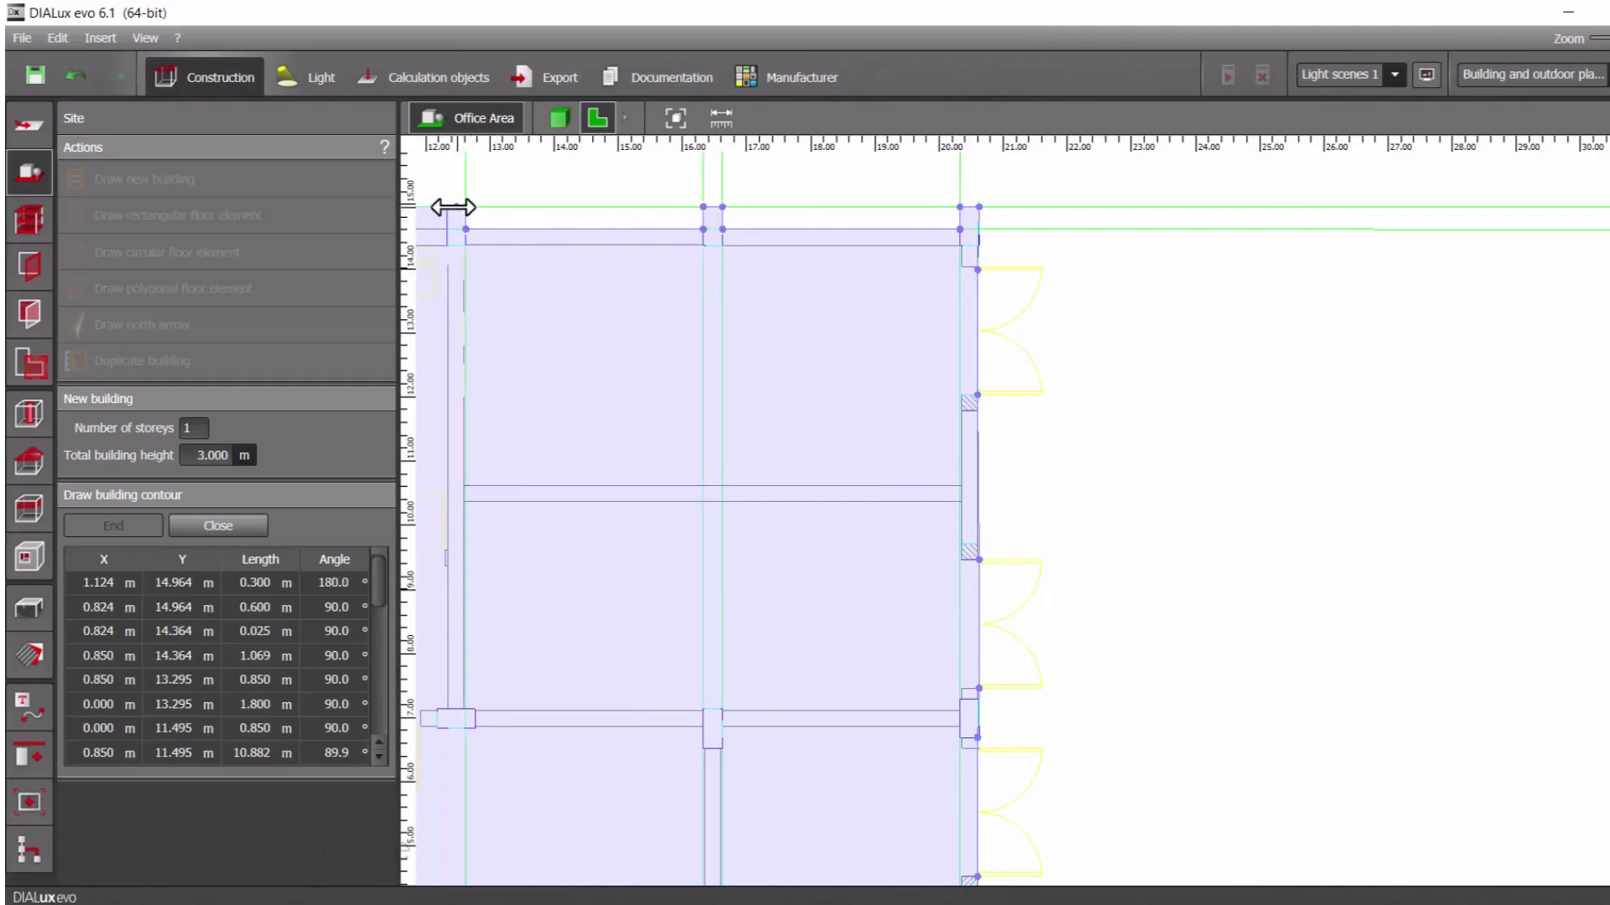
pyautogui.moveTo(446, 226); pyautogui.dragTo(1193, 359, button='middle')
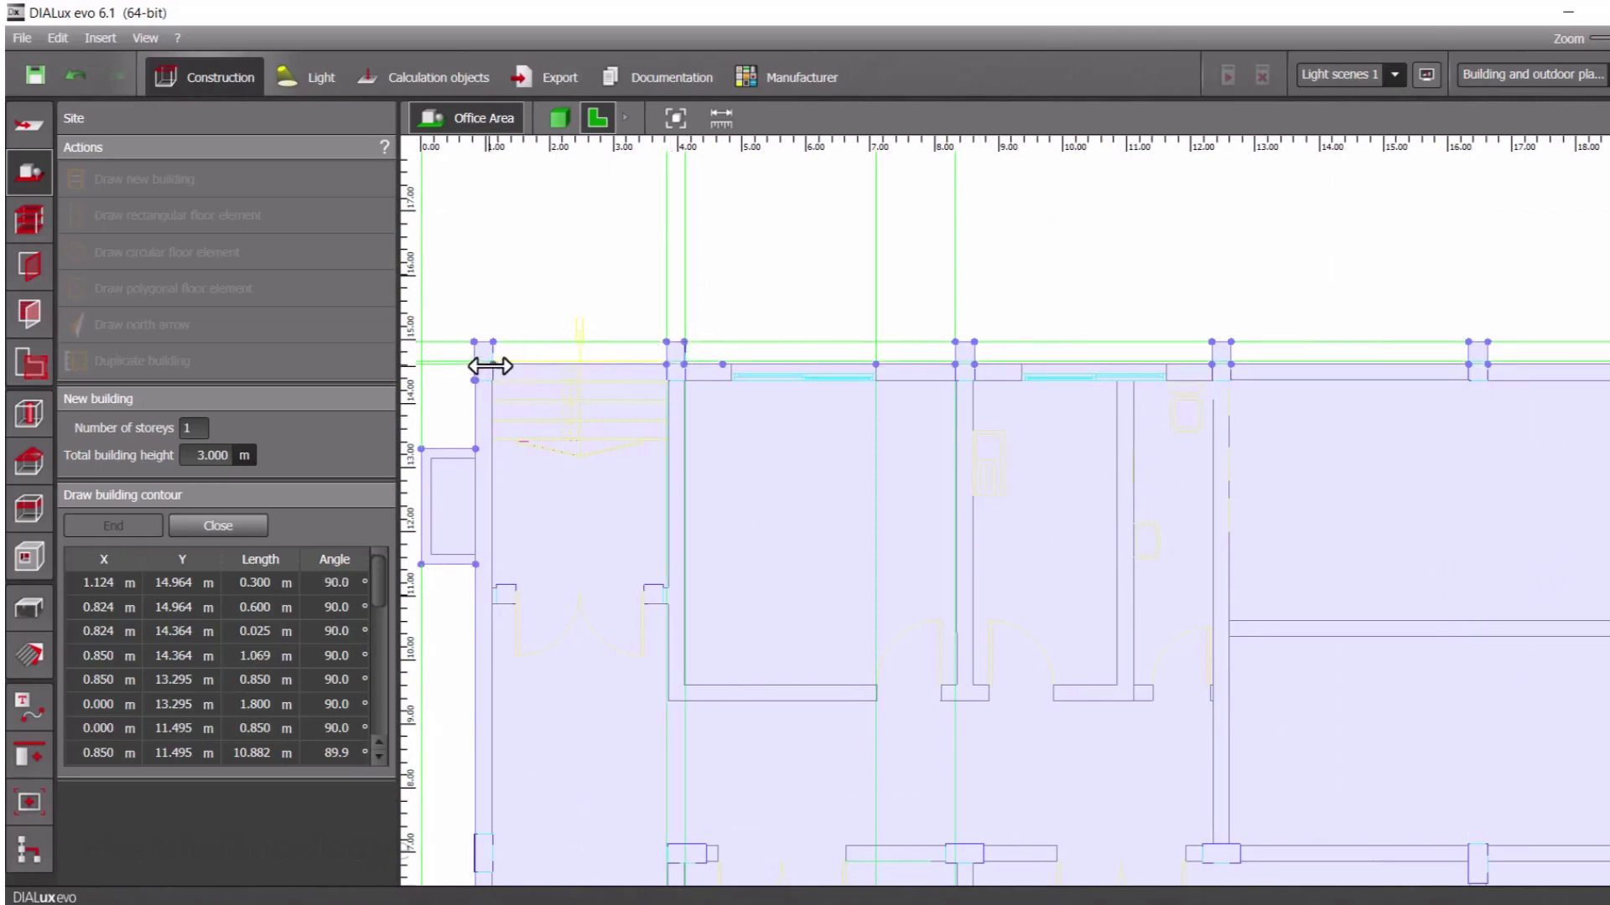
pyautogui.click(492, 348)
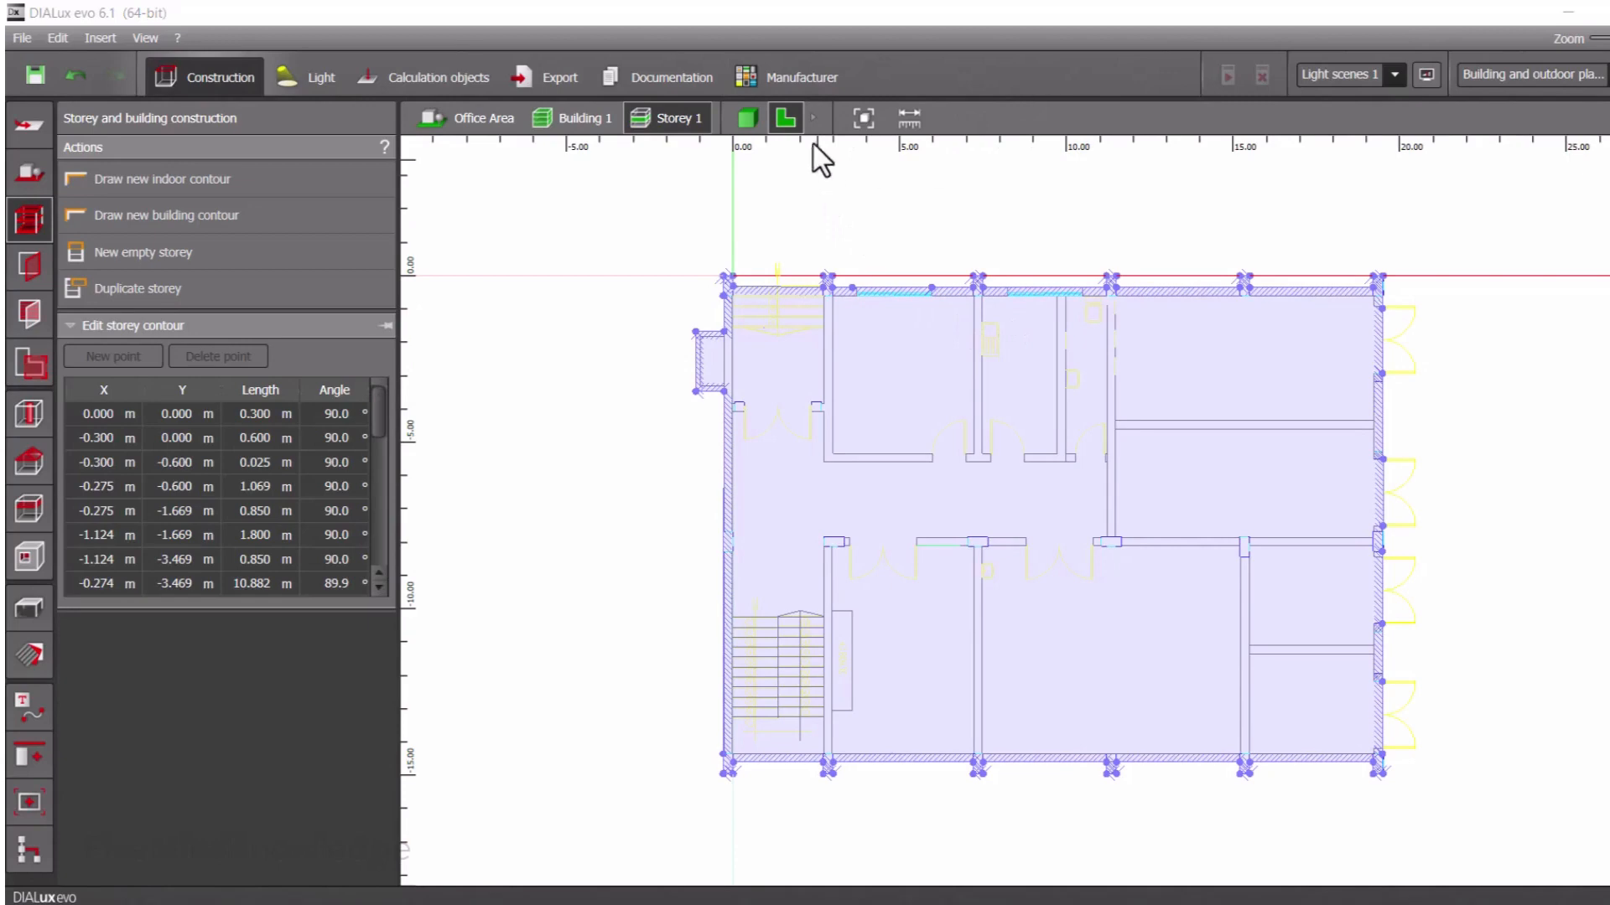
# Examine the new building in 3D from different sides
pyautogui.click(750, 126)
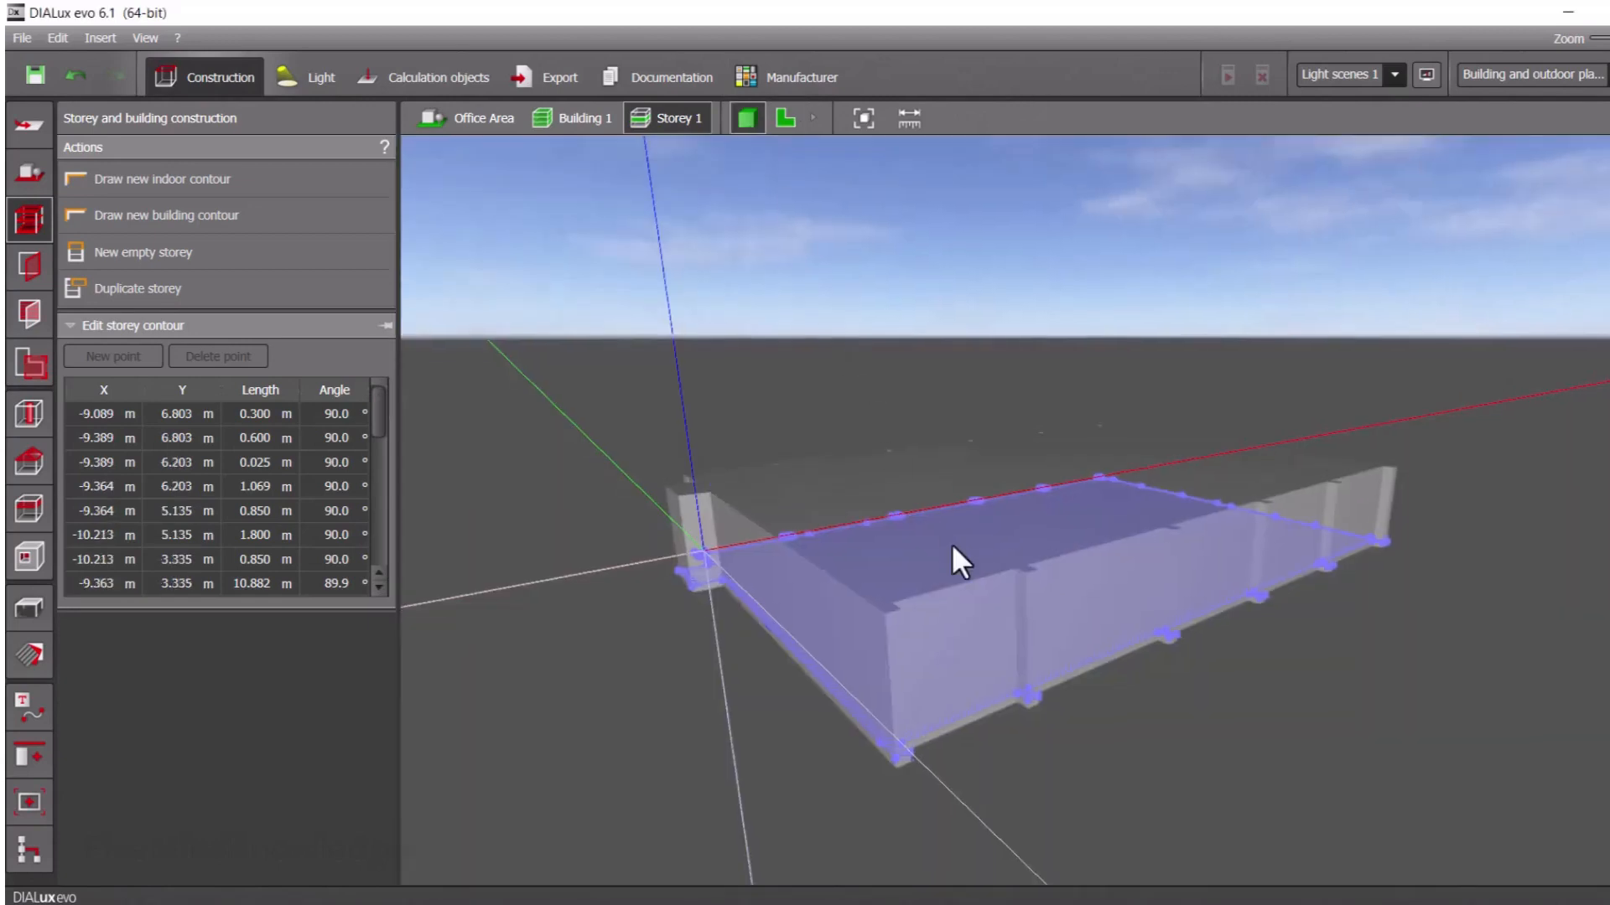
pyautogui.click(1249, 706)
pyautogui.moveTo(1081, 671); pyautogui.dragTo(867, 745, button='right')
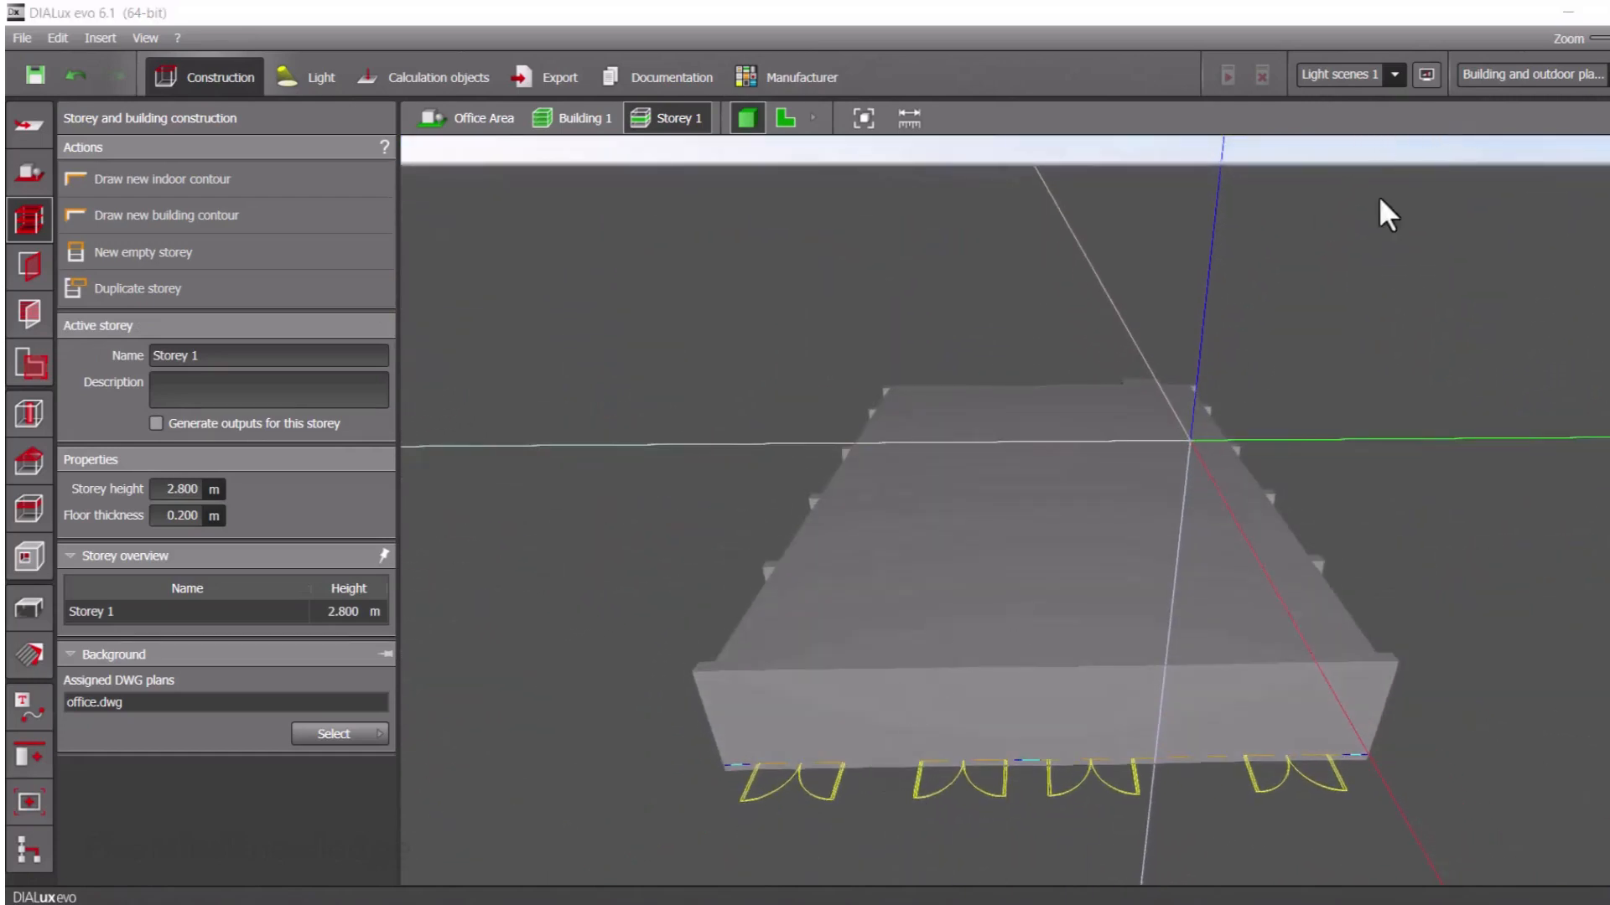
# Rename the active storey as Building 1 and check the site and storey levels
pyautogui.click(263, 352)
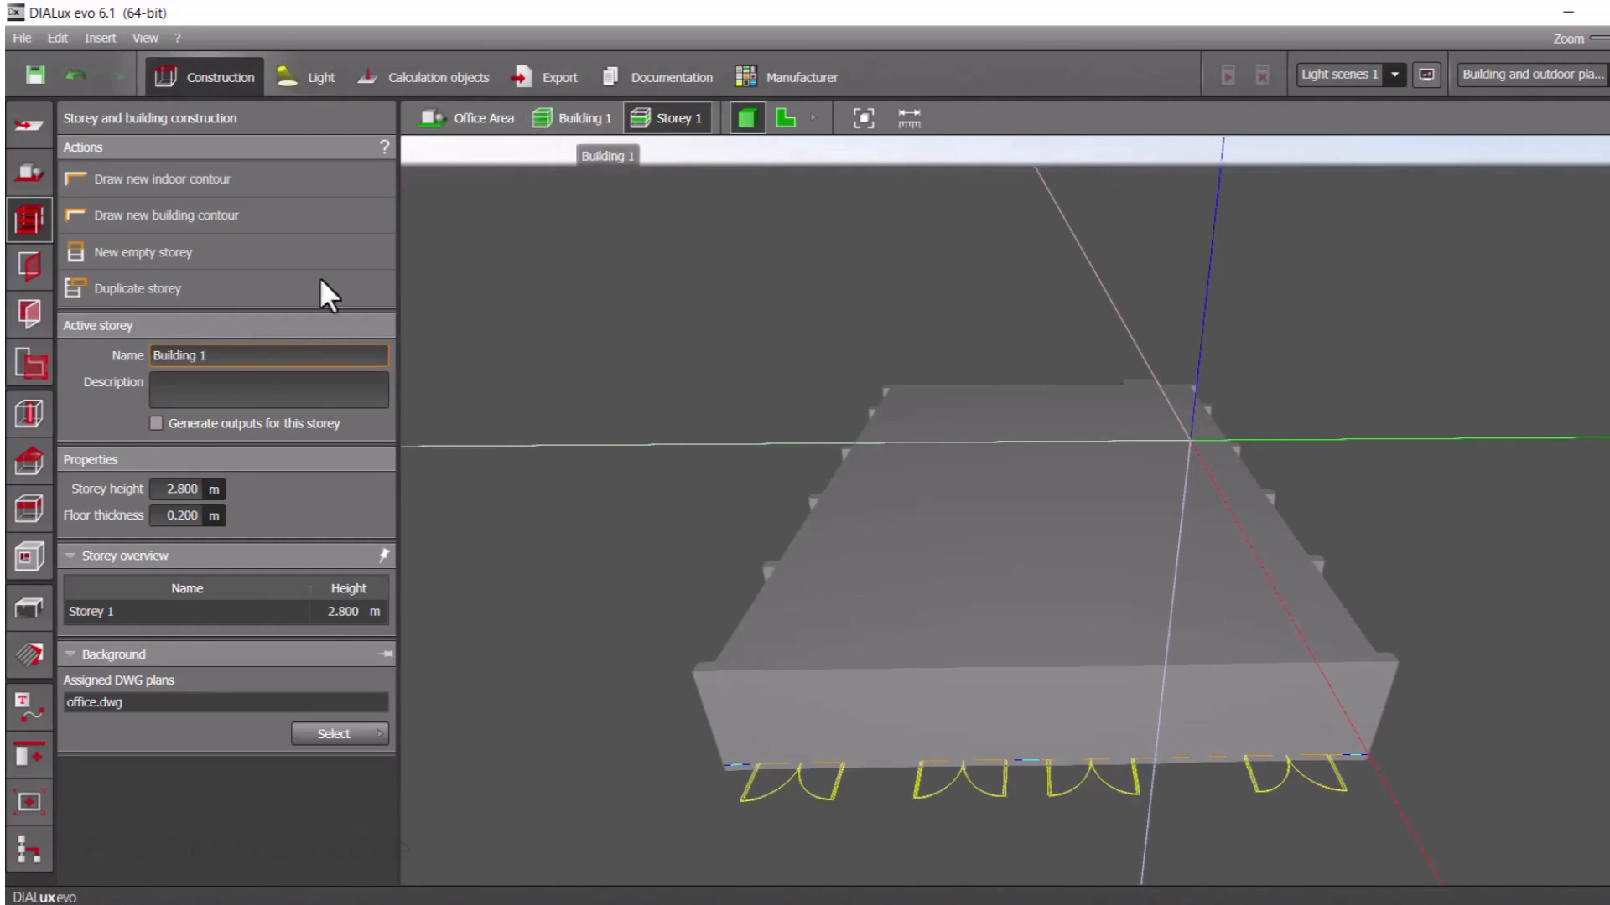
pyautogui.click(33, 180)
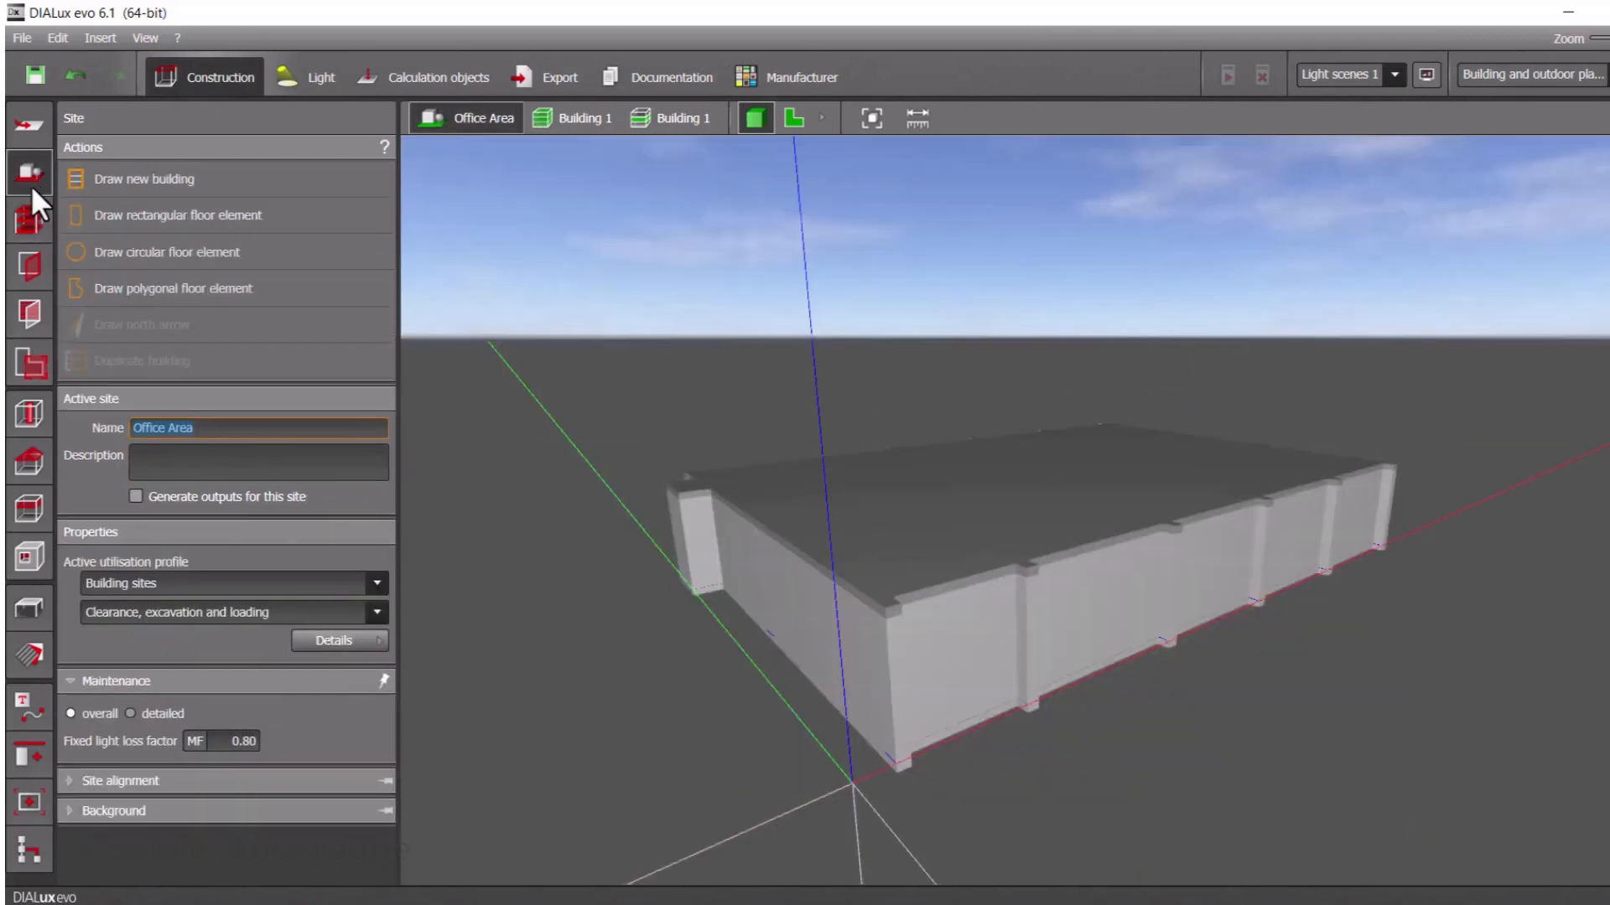
pyautogui.click(24, 227)
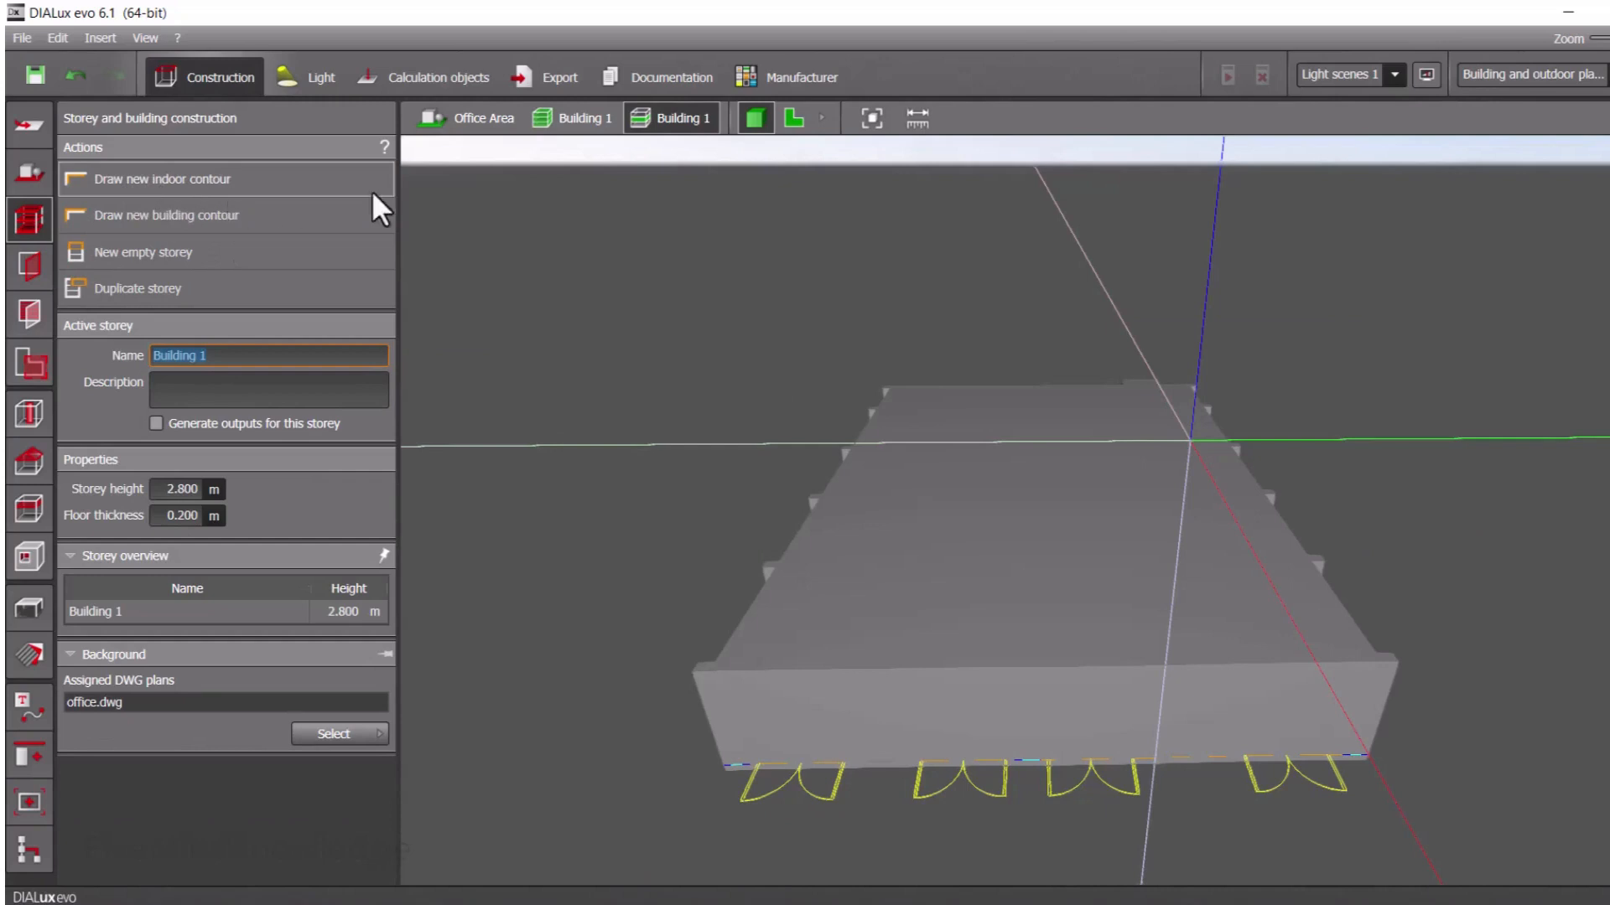
# Show the building in plan view and rename its storey as Floor 0
pyautogui.click(795, 119)
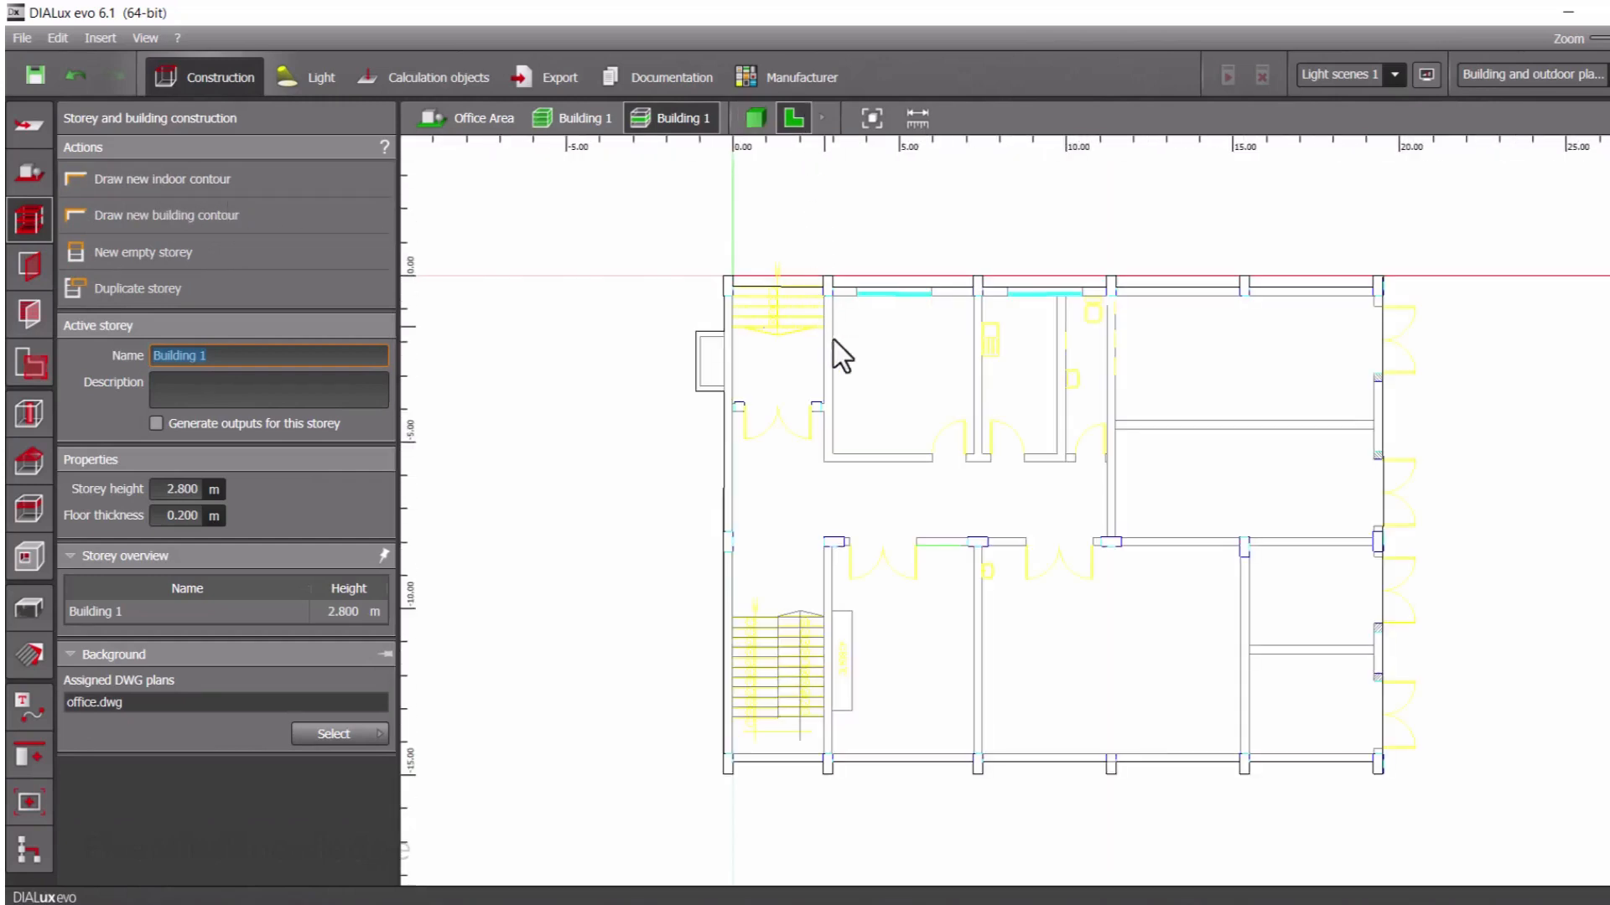
pyautogui.click(578, 124)
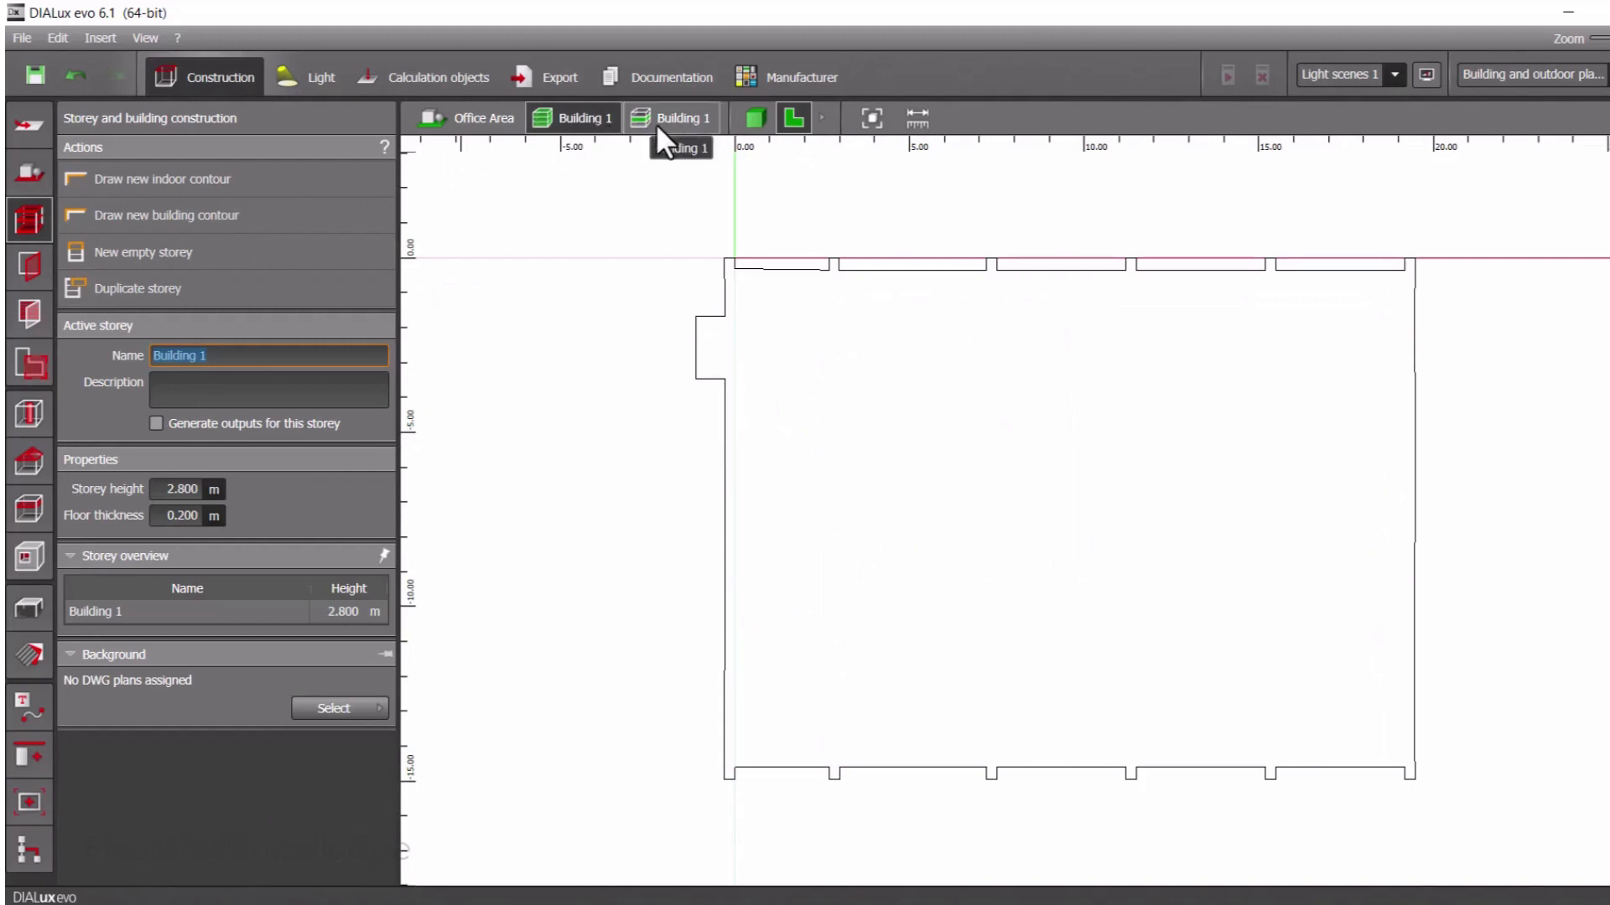
pyautogui.click(258, 353)
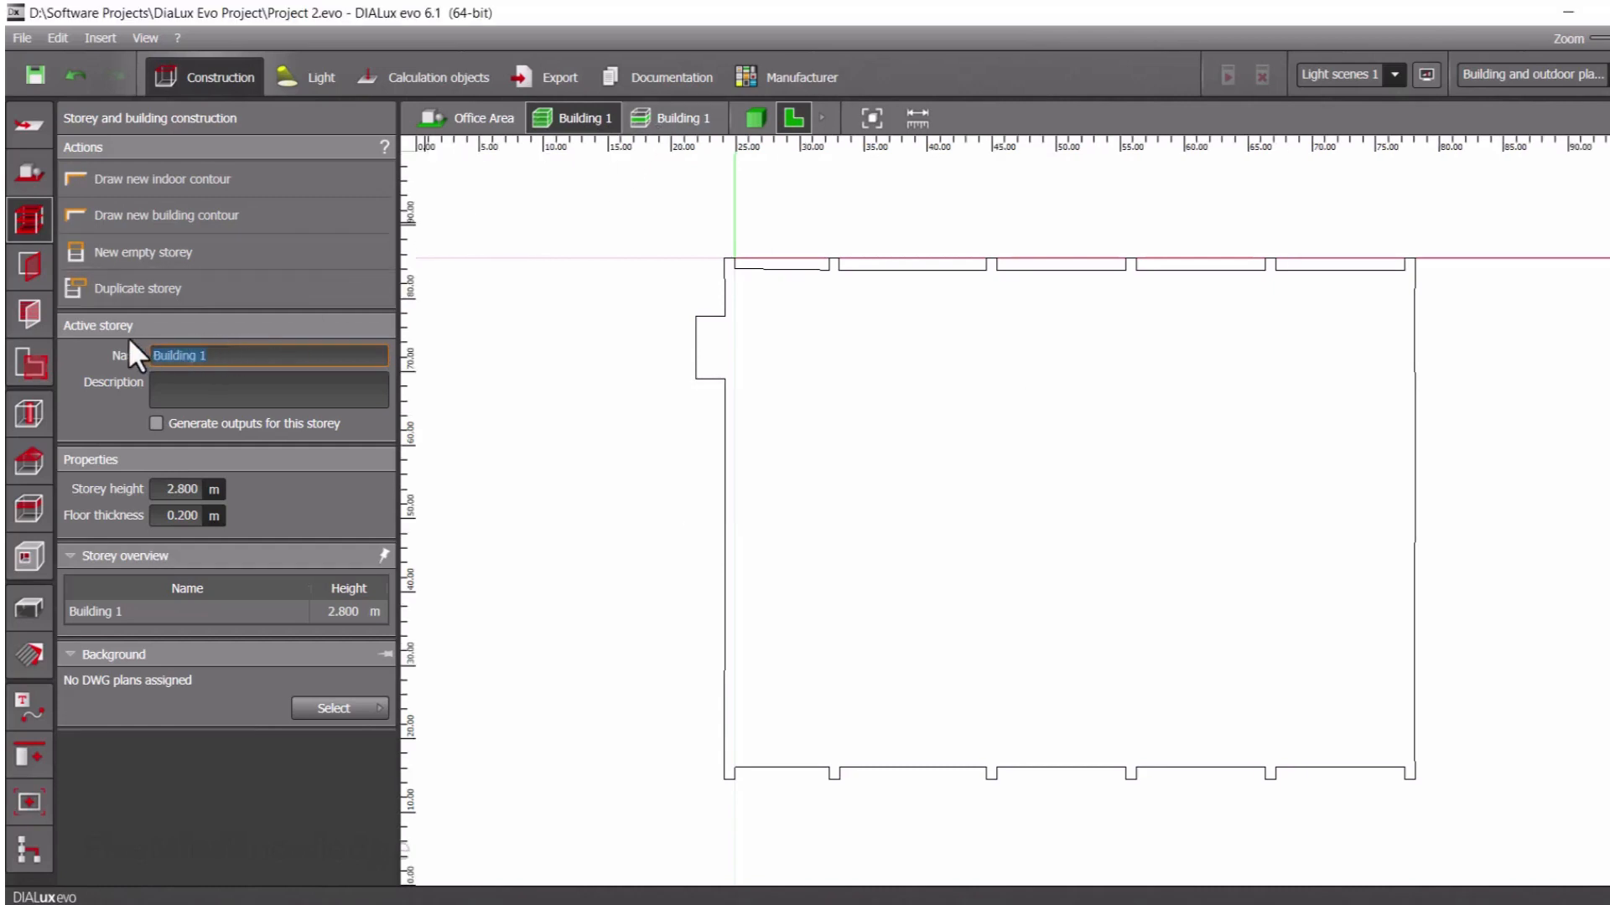
pyautogui.write('loor 0')
pyautogui.click(154, 355)
pyautogui.write('F')
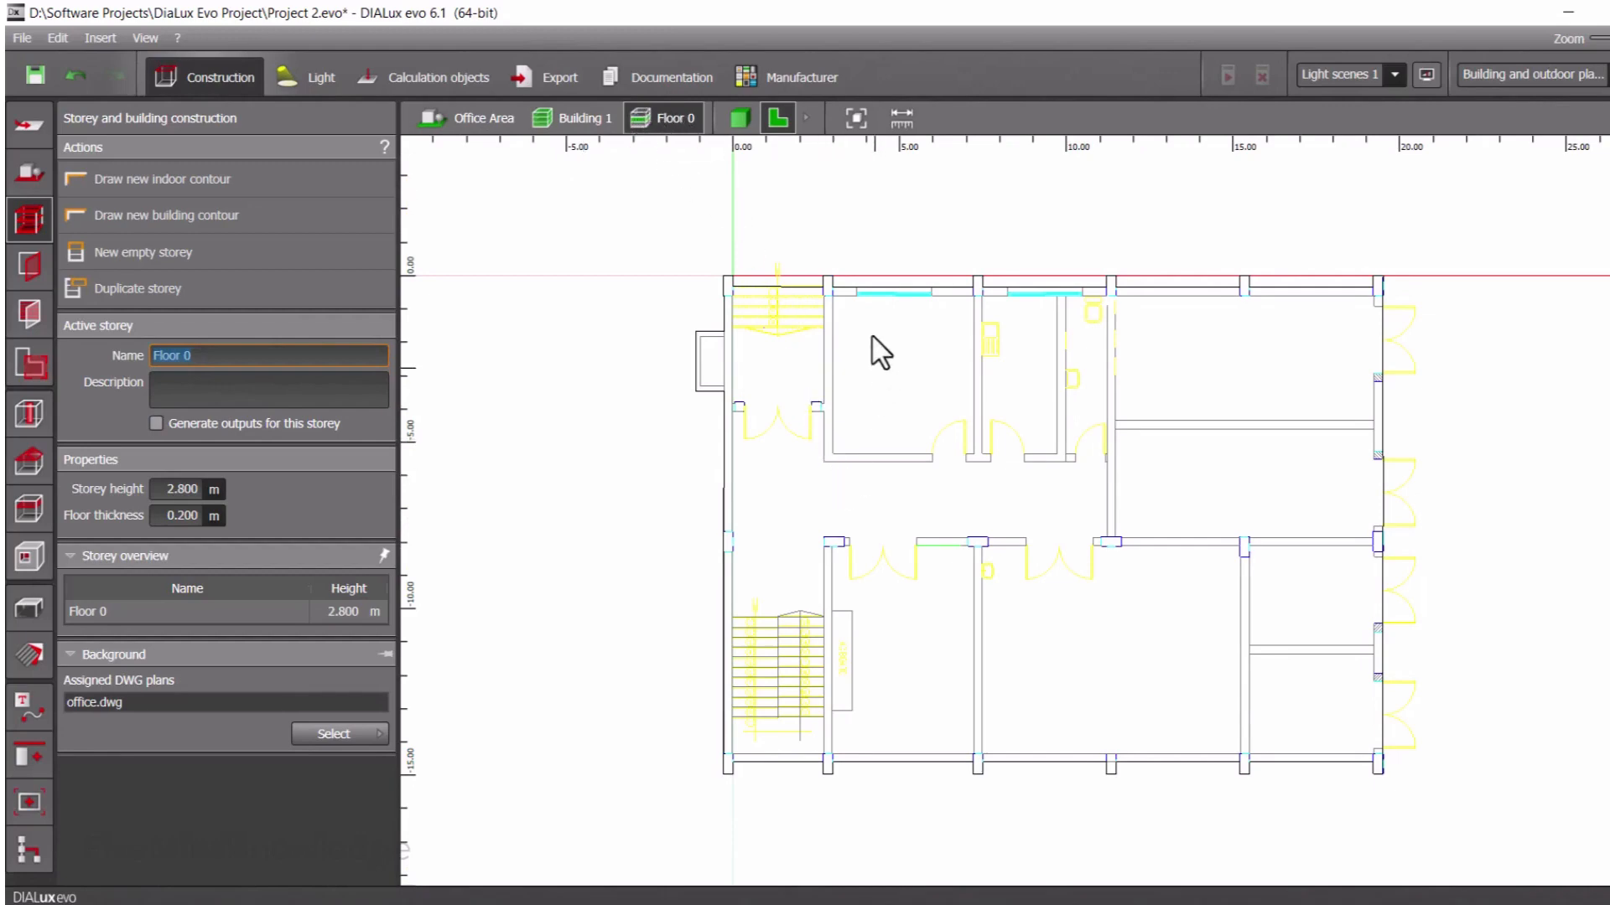
# Start an indoor contour for the room right of the upper stairs, tracing its left wall about 4.75 m and bottom wall about 4.25 m past the door opening
pyautogui.click(143, 184)
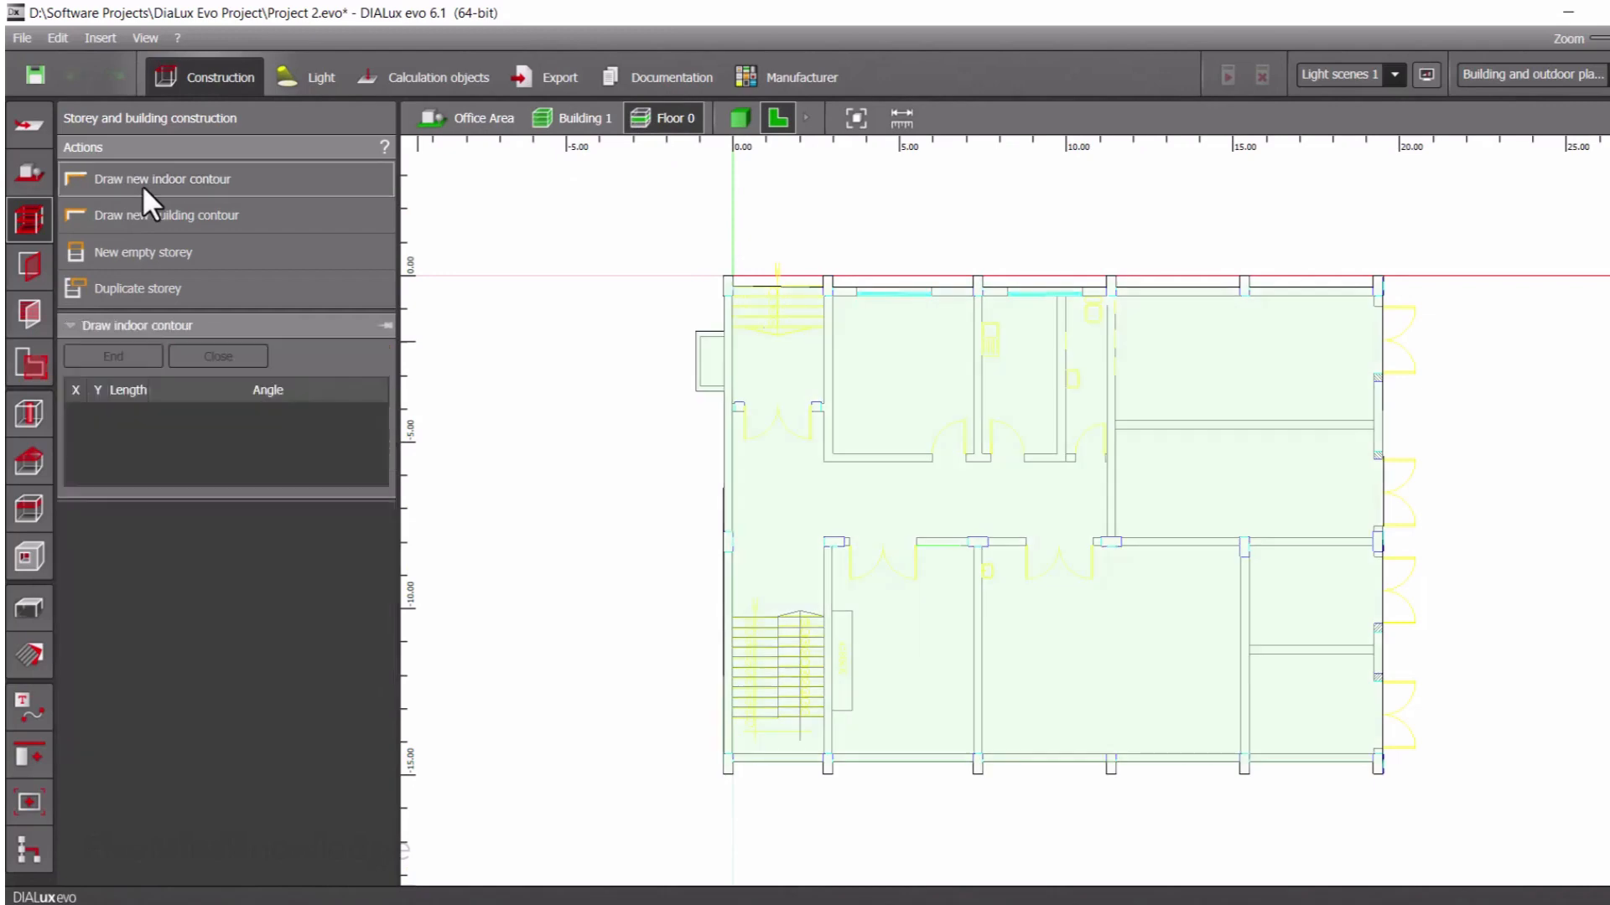
pyautogui.scroll(5, 835, 302)
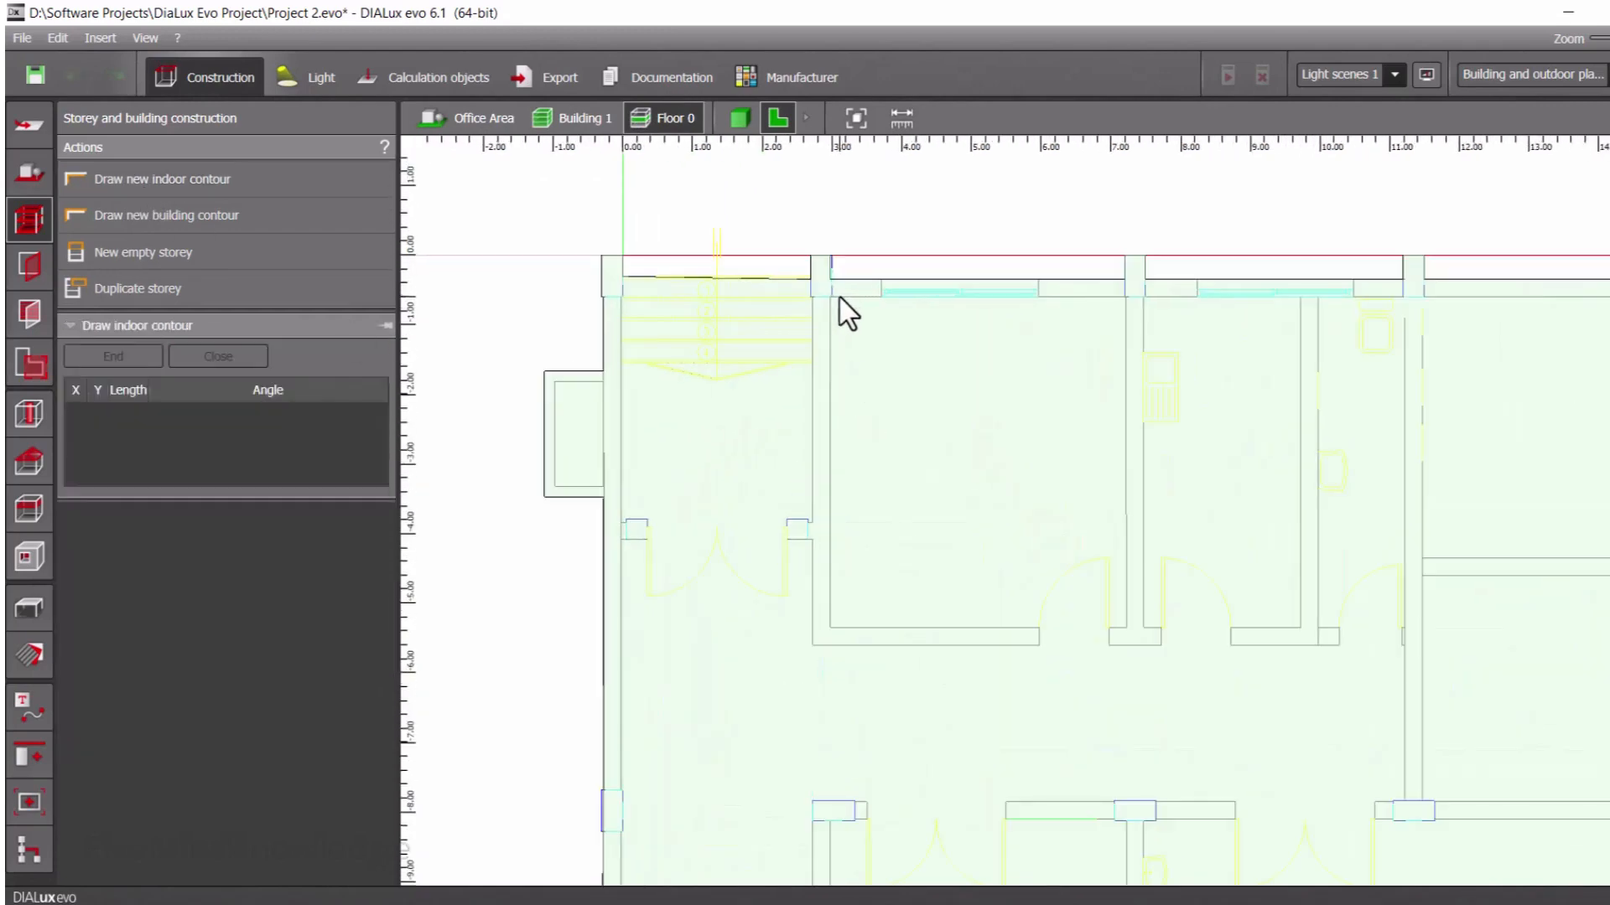
pyautogui.scroll(3, 839, 298)
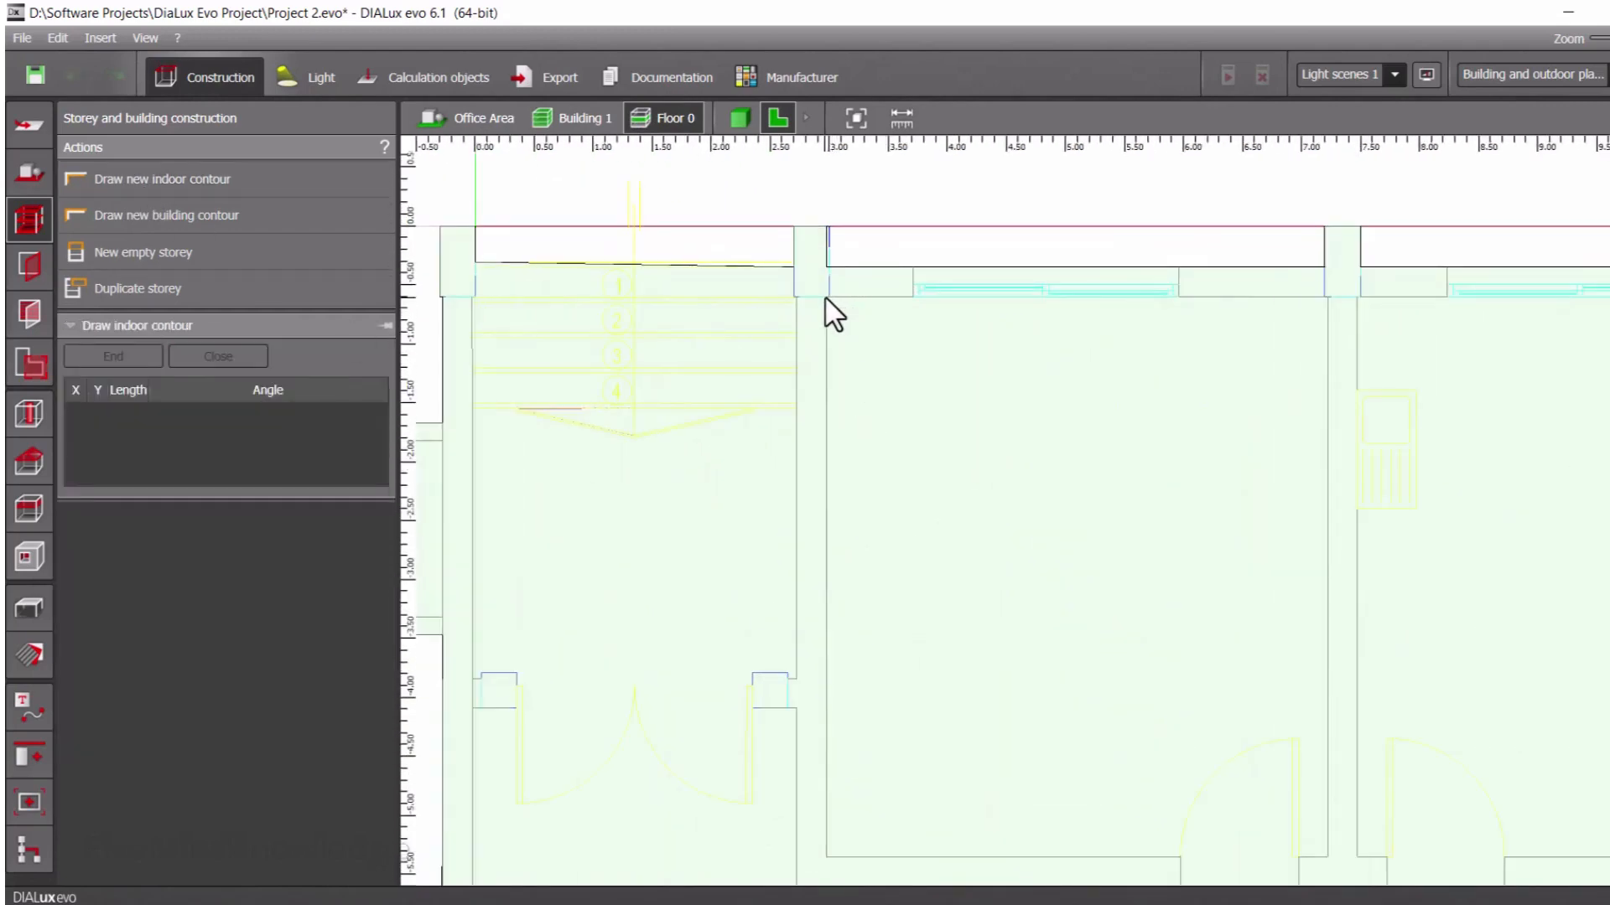
pyautogui.click(826, 297)
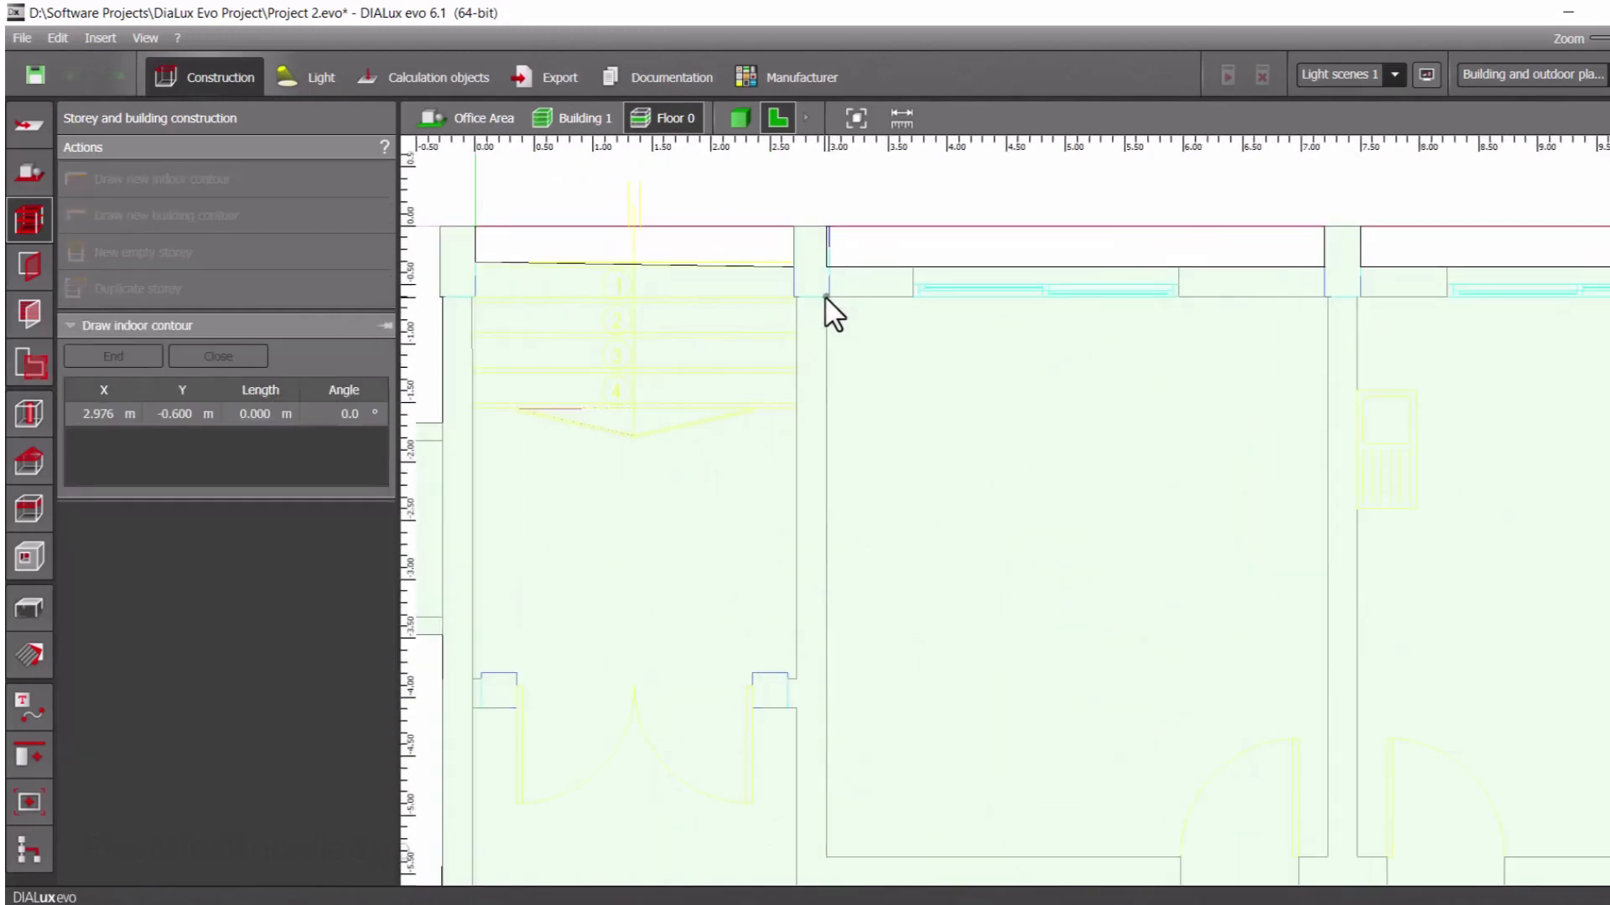
pyautogui.click(825, 857)
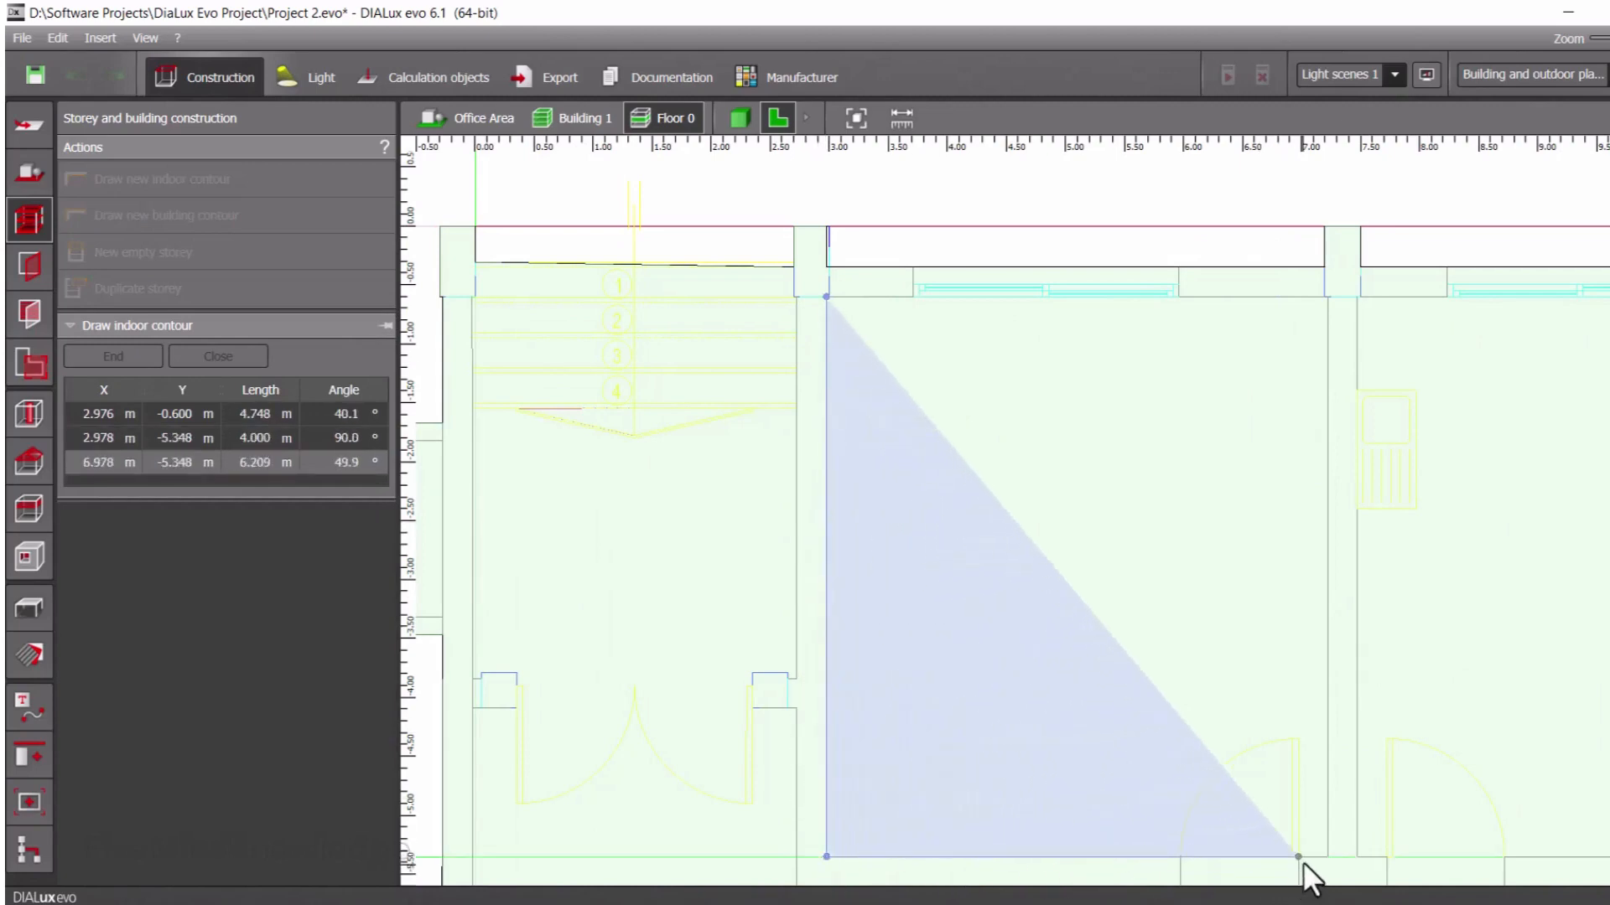
pyautogui.click(1180, 857)
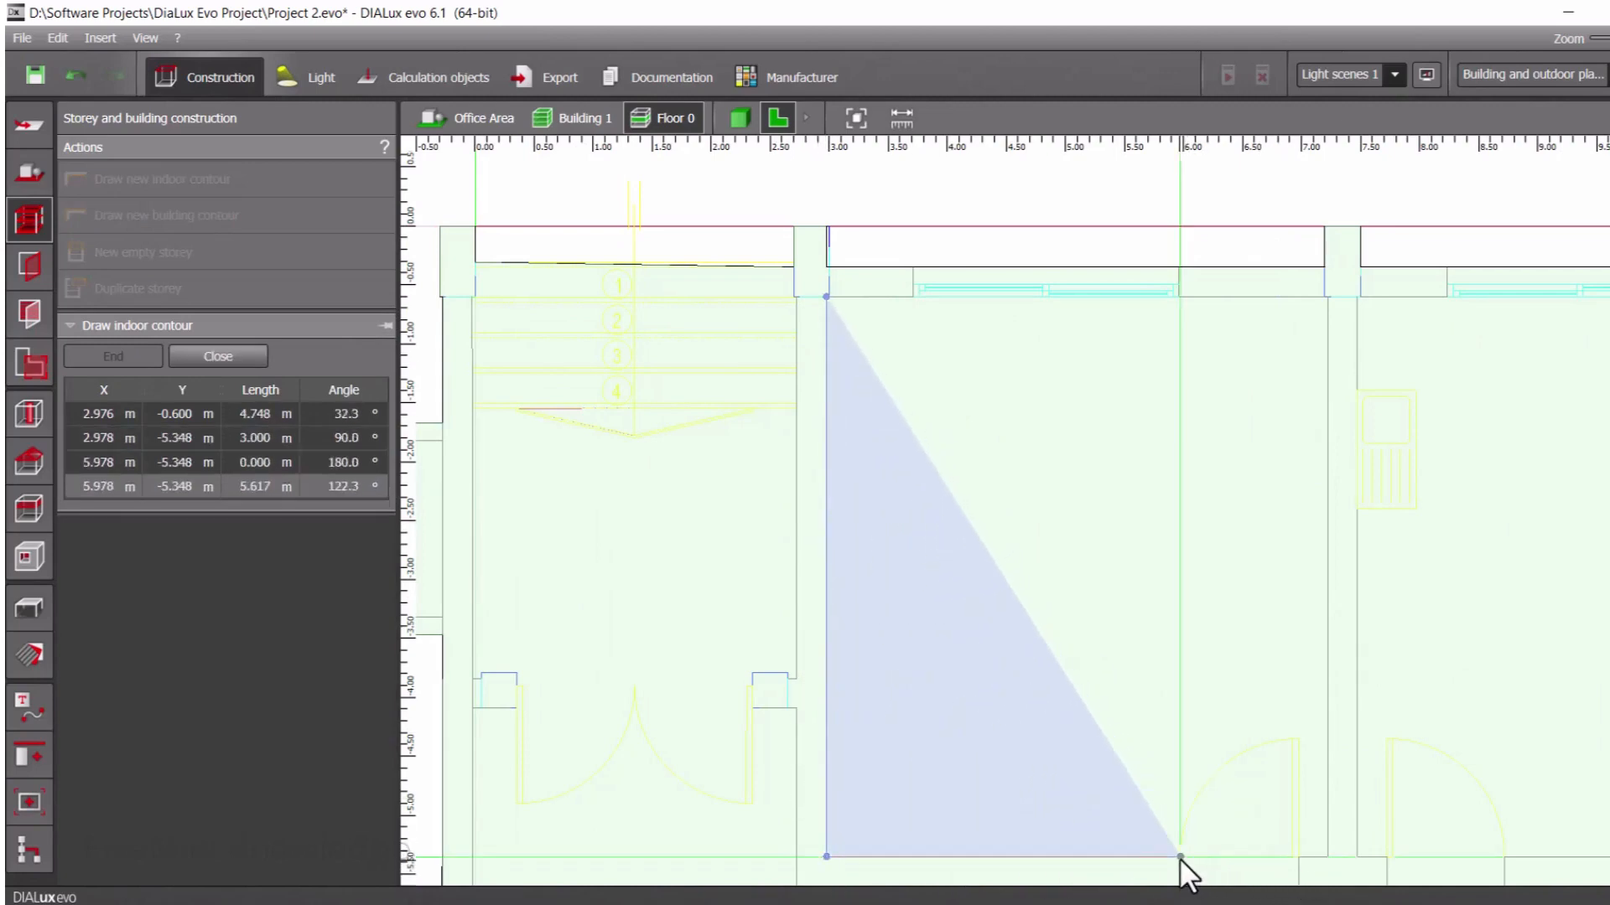
pyautogui.click(1297, 857)
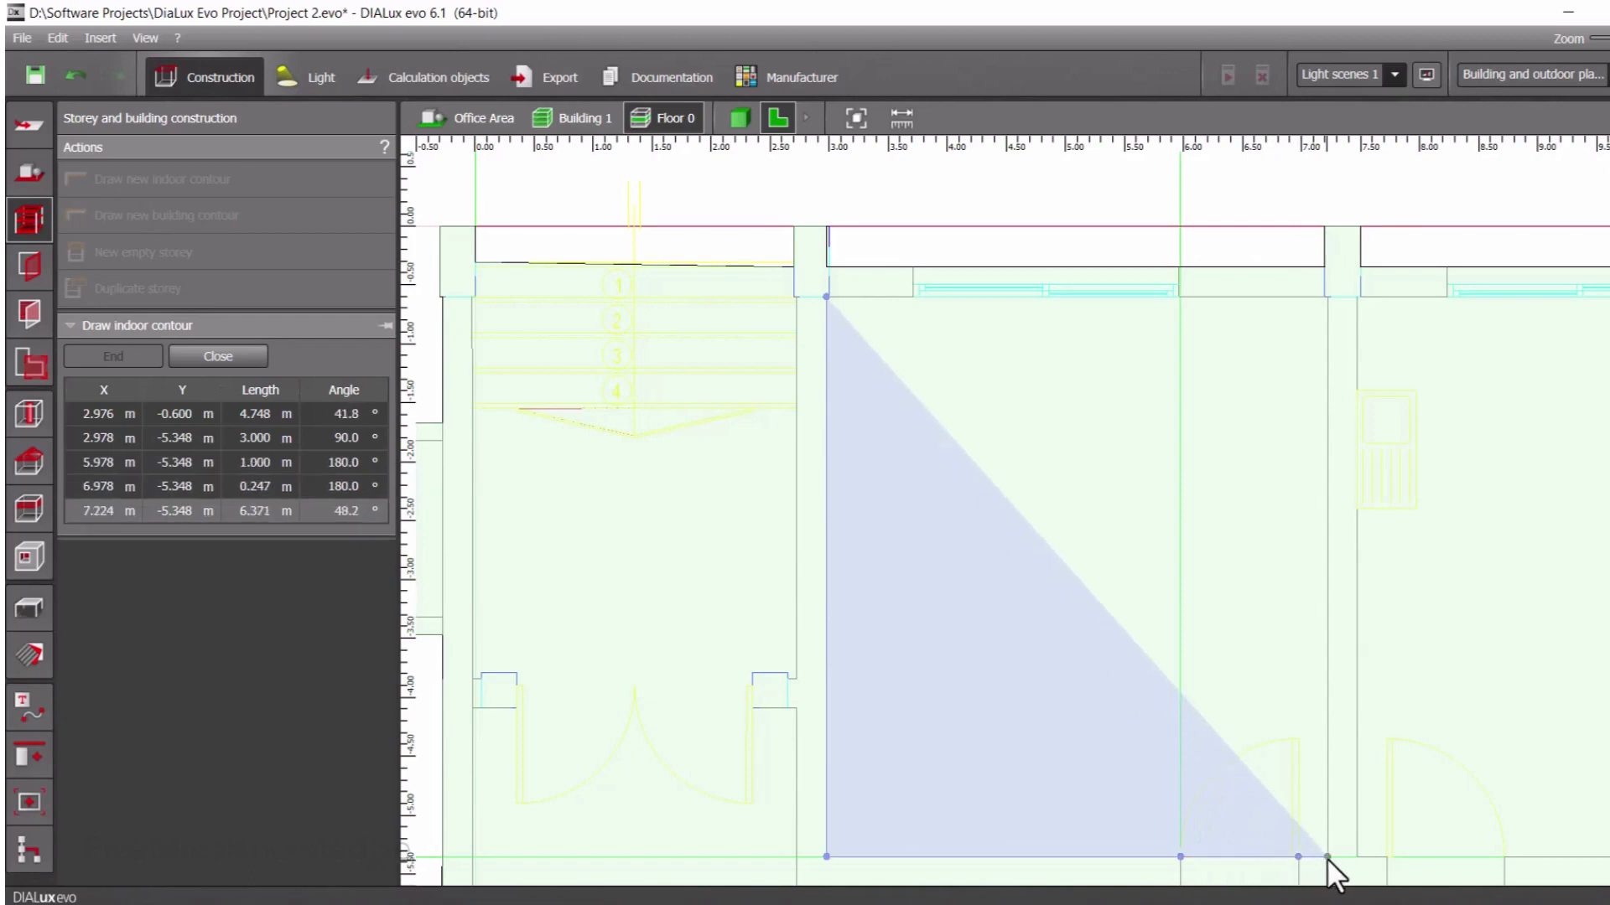
pyautogui.click(1327, 857)
# Trace the room's right wall and its top wall with points at both window ends, and close the contour at the starting corner
pyautogui.click(1327, 296)
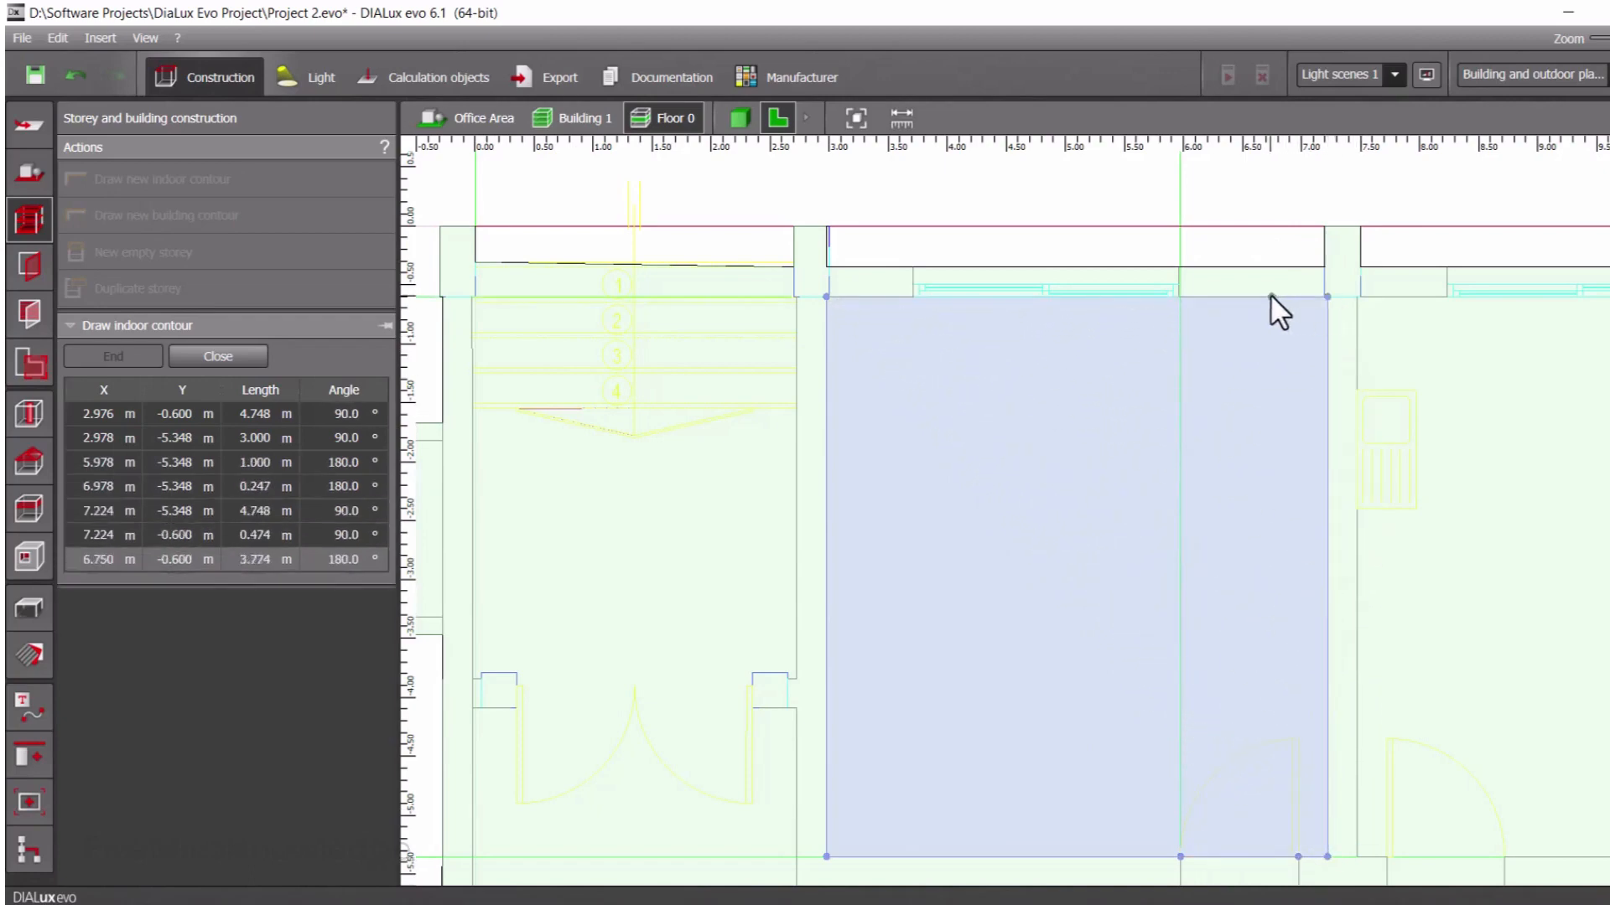
pyautogui.click(1180, 296)
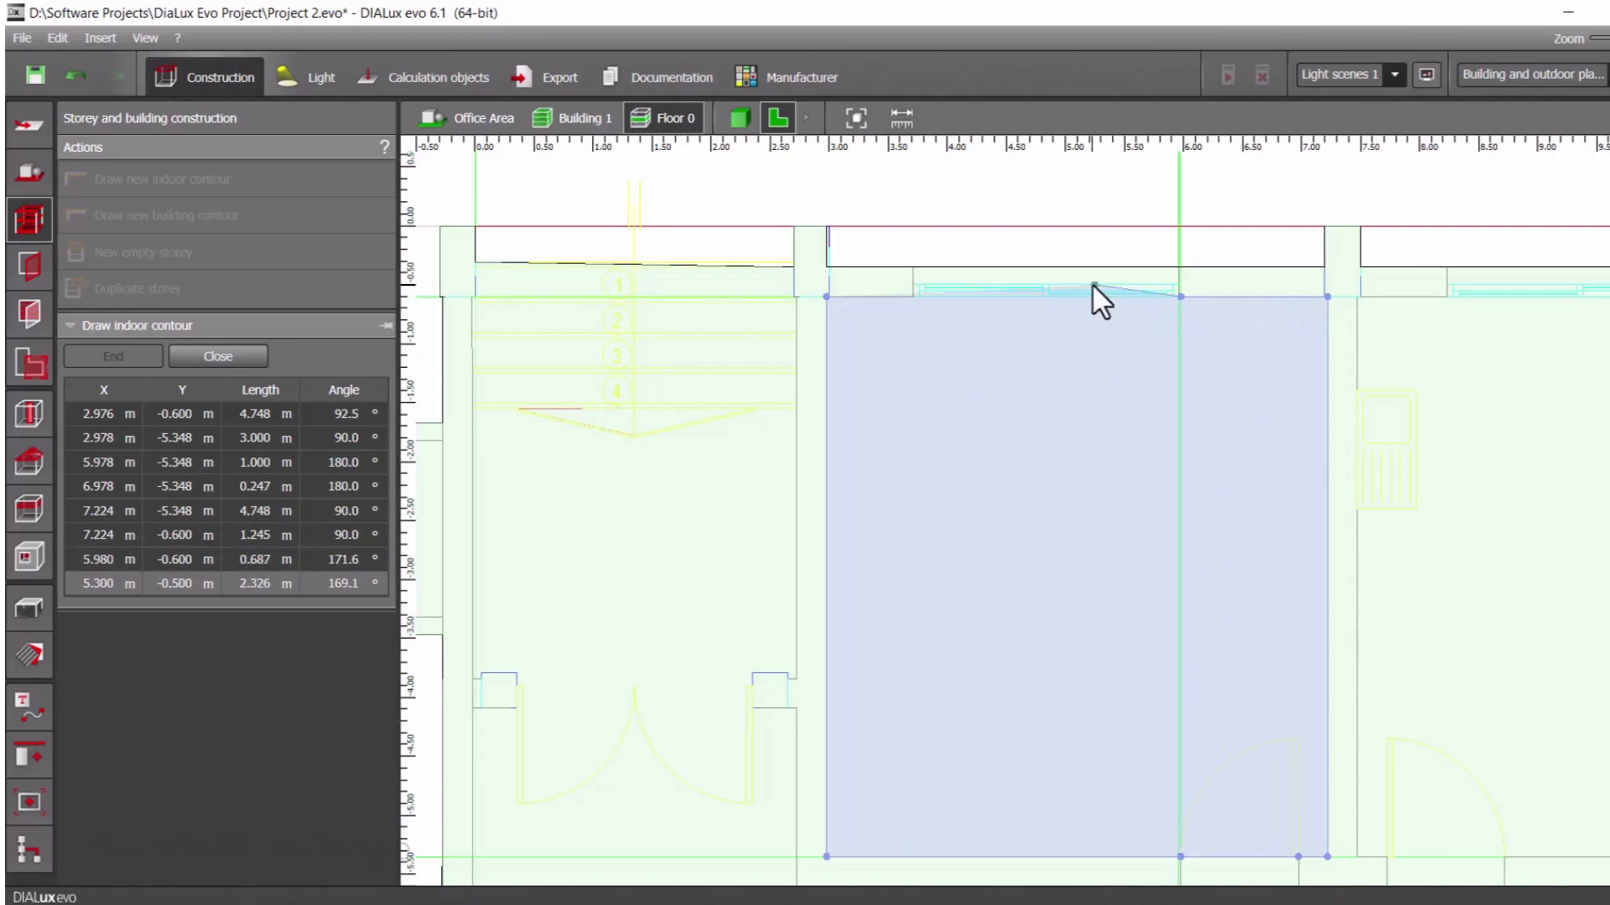
pyautogui.click(913, 296)
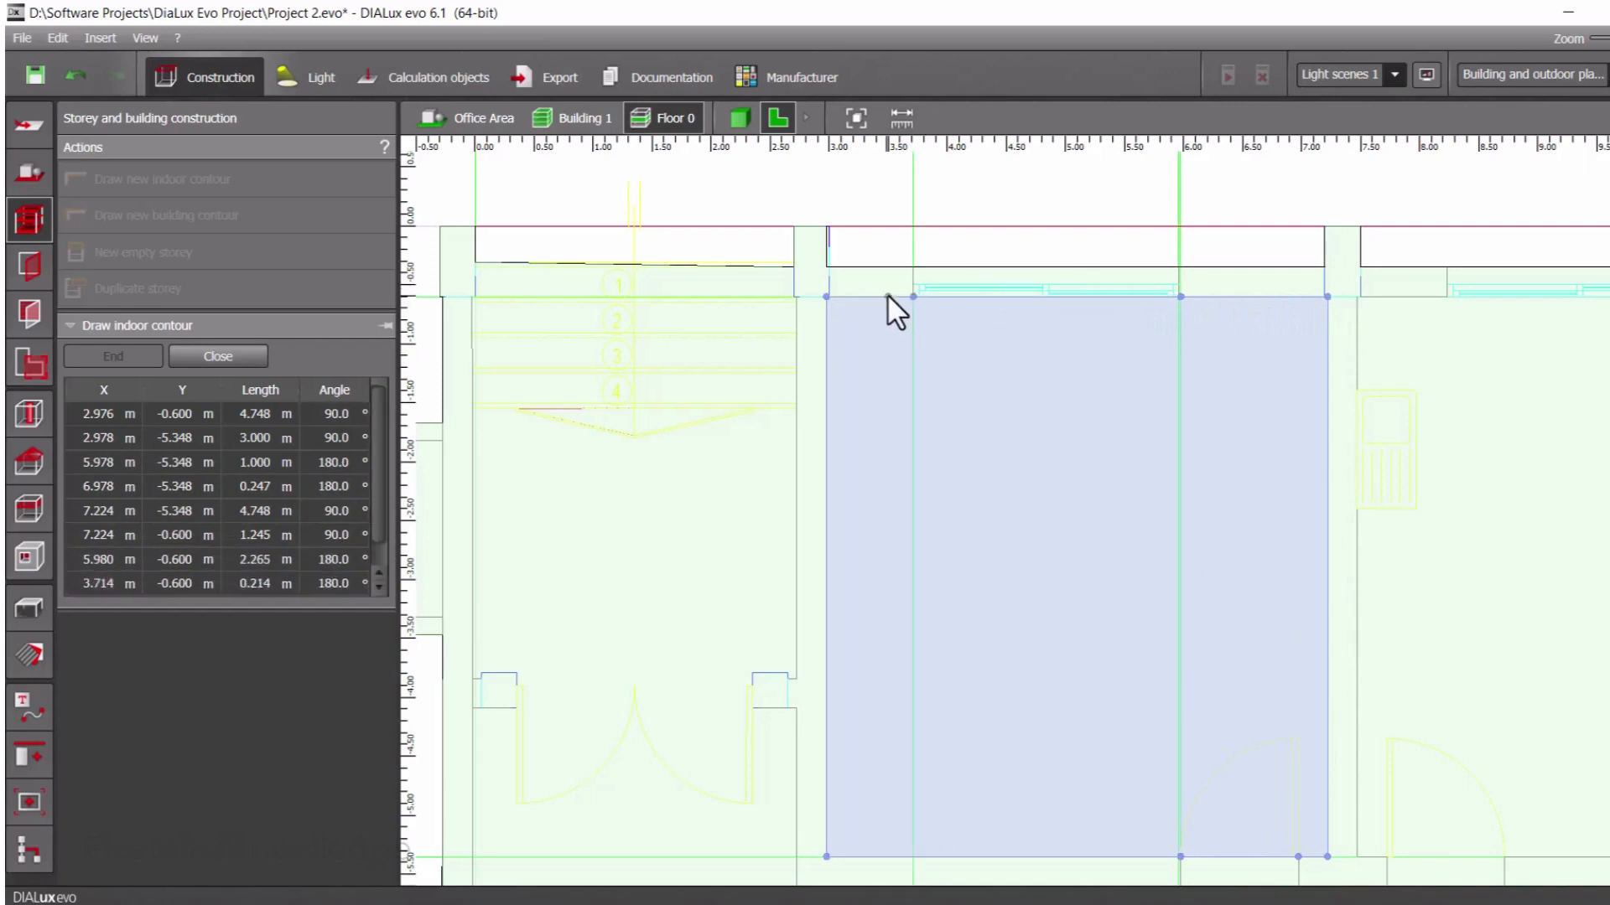
pyautogui.click(828, 295)
# Examine the new room inside the building in 3D, and return to the plan view
pyautogui.scroll(-5, 1015, 474)
pyautogui.scroll(-1, 1015, 473)
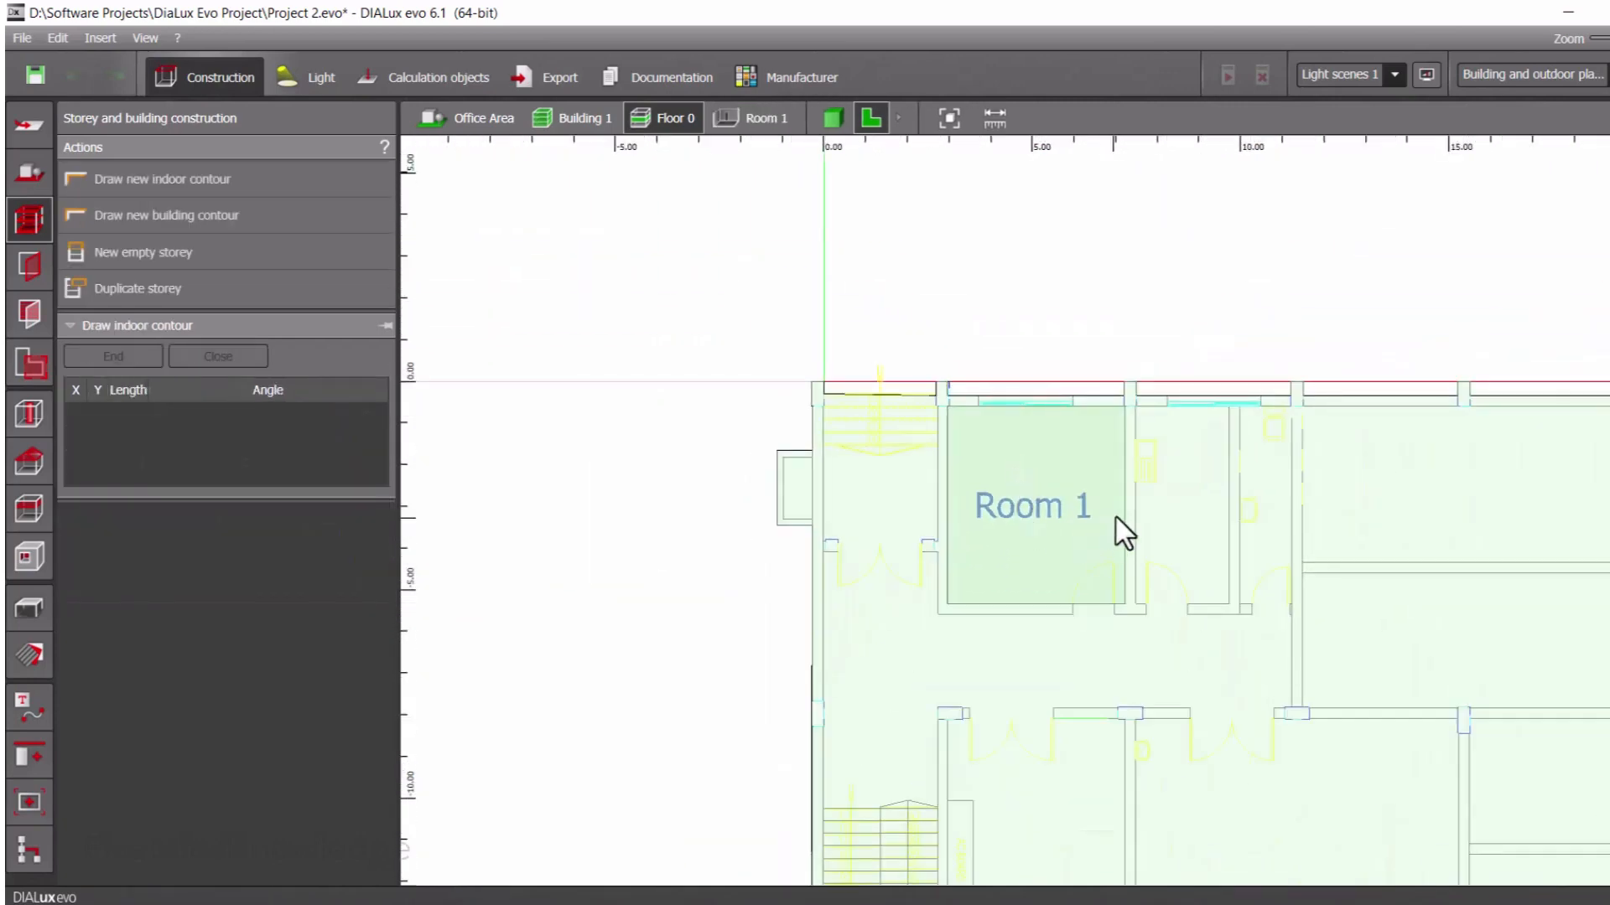
pyautogui.scroll(-4, 1117, 514)
pyautogui.moveTo(1145, 508); pyautogui.dragTo(966, 515, button='middle')
pyautogui.scroll(2, 966, 515)
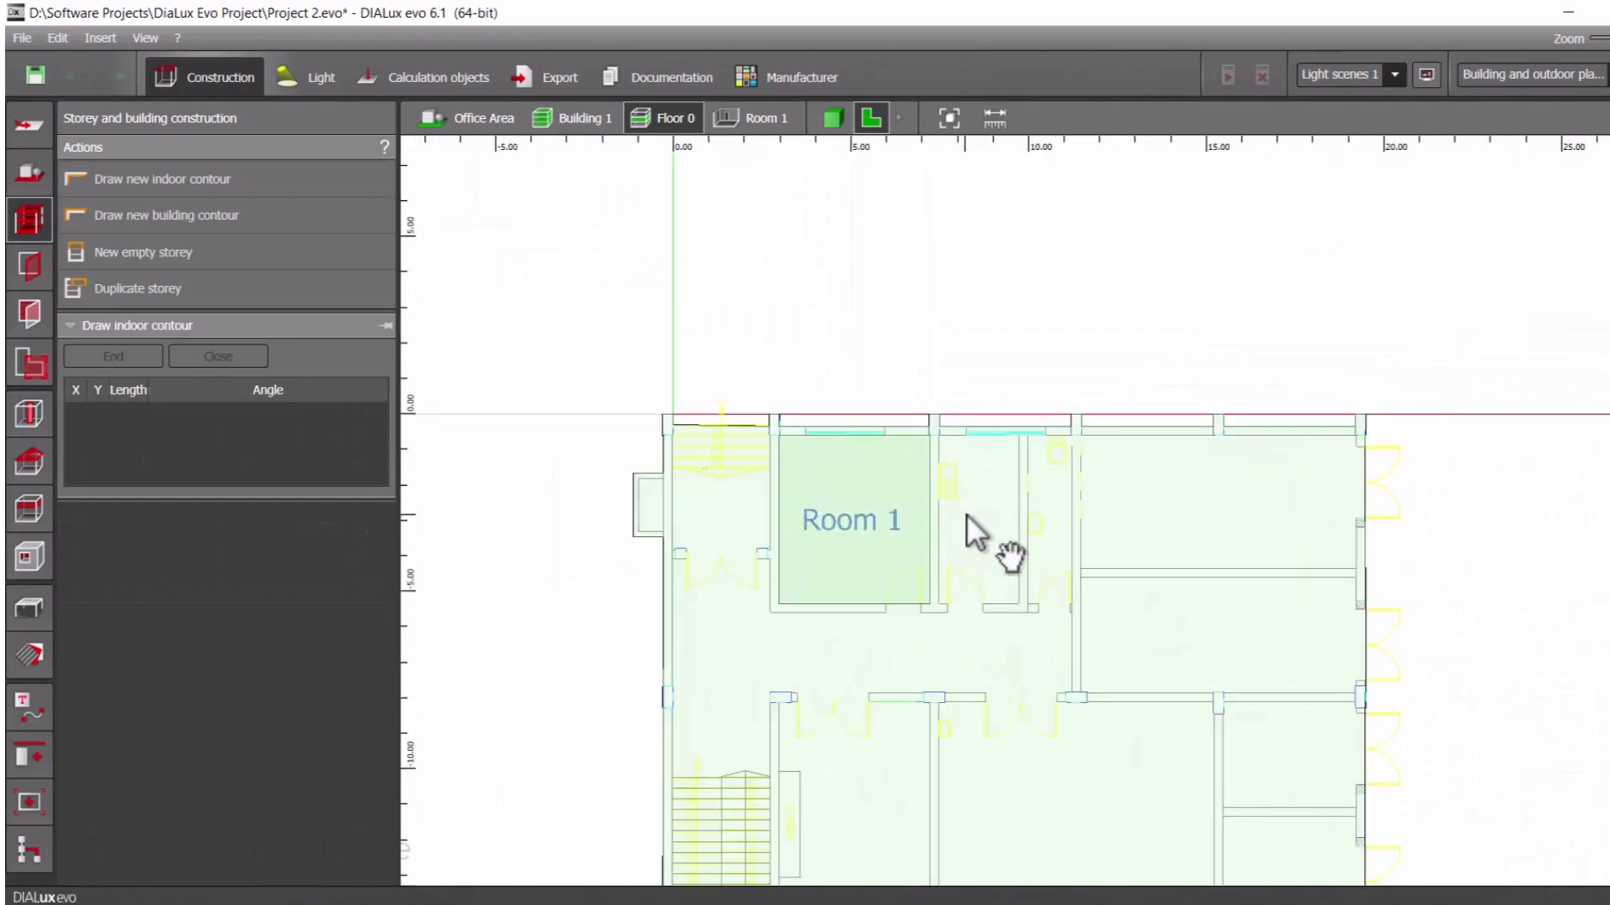
pyautogui.click(834, 127)
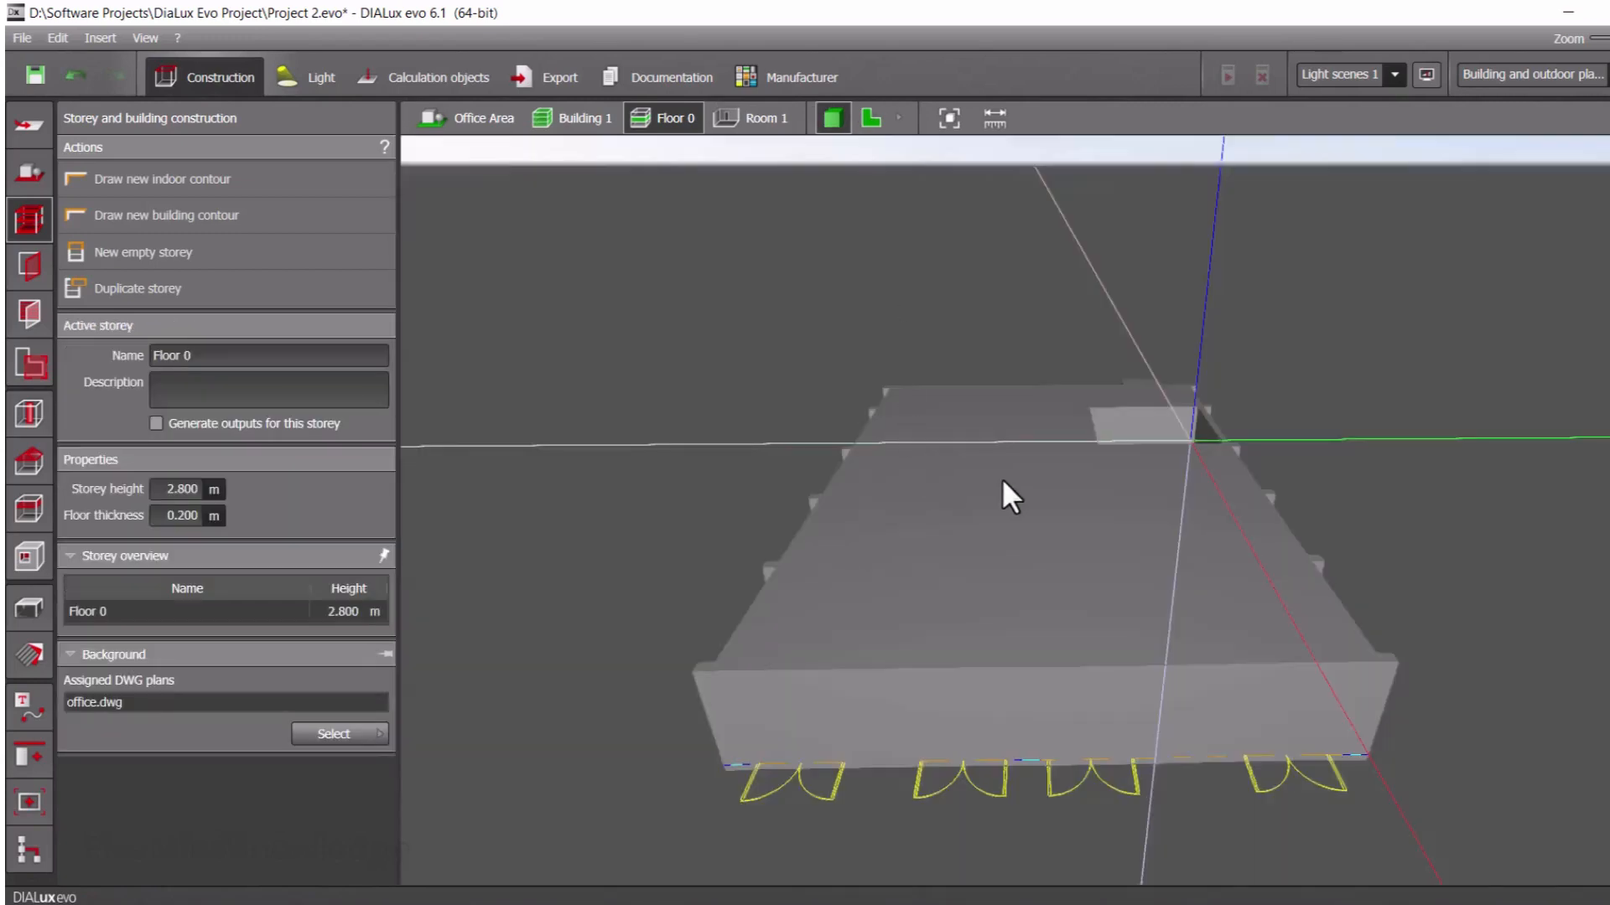
pyautogui.moveTo(1002, 478); pyautogui.dragTo(1062, 513, button='right')
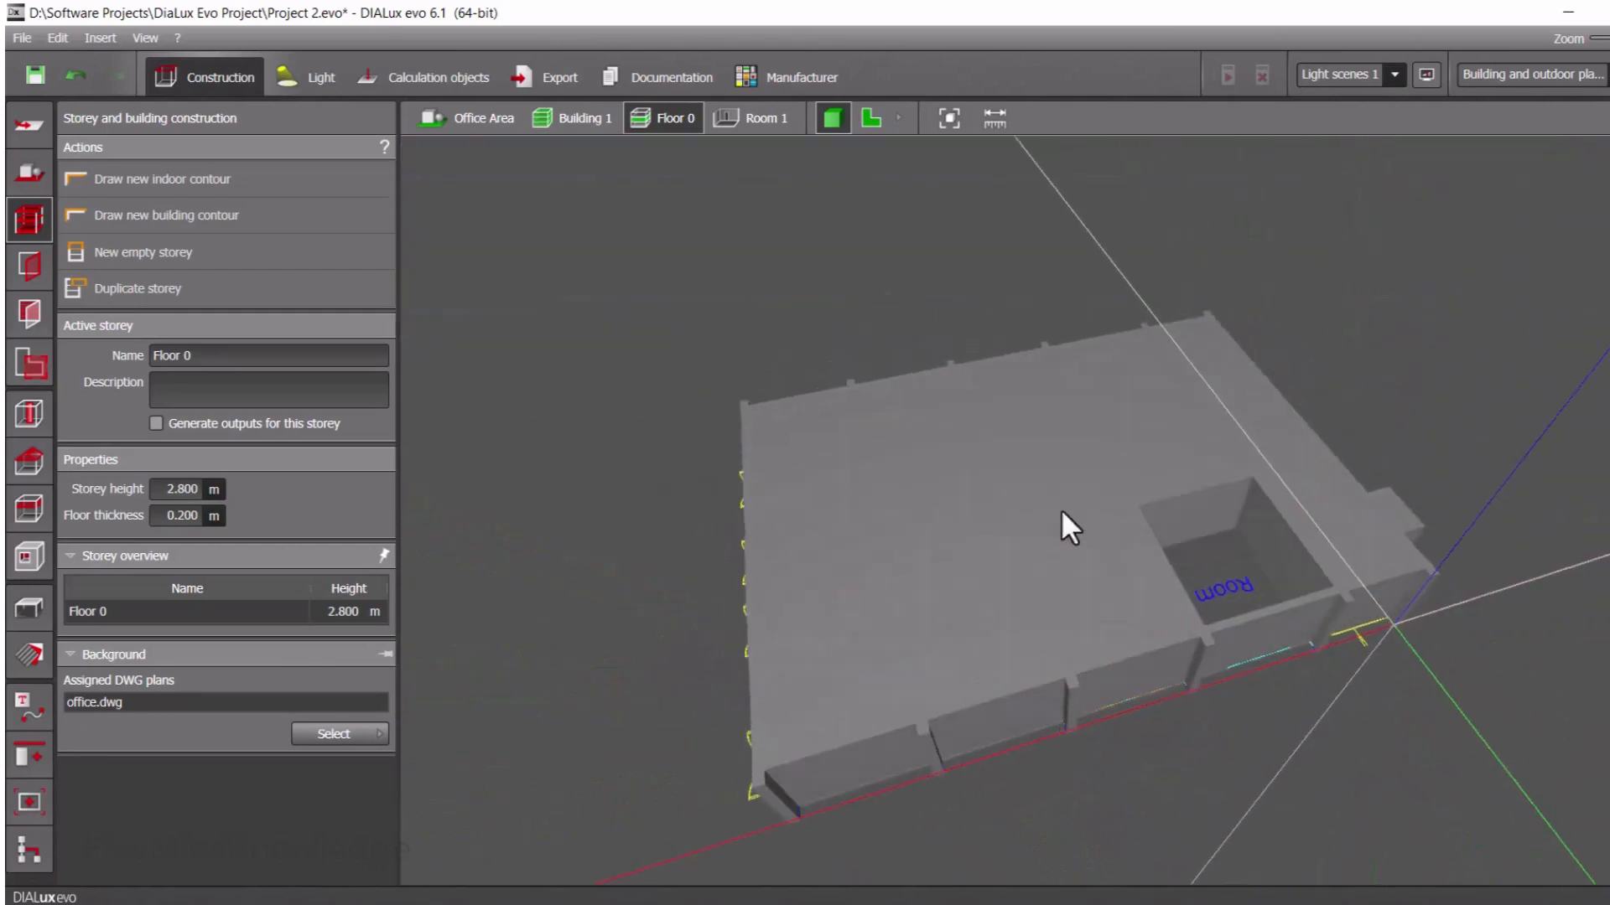
pyautogui.click(871, 118)
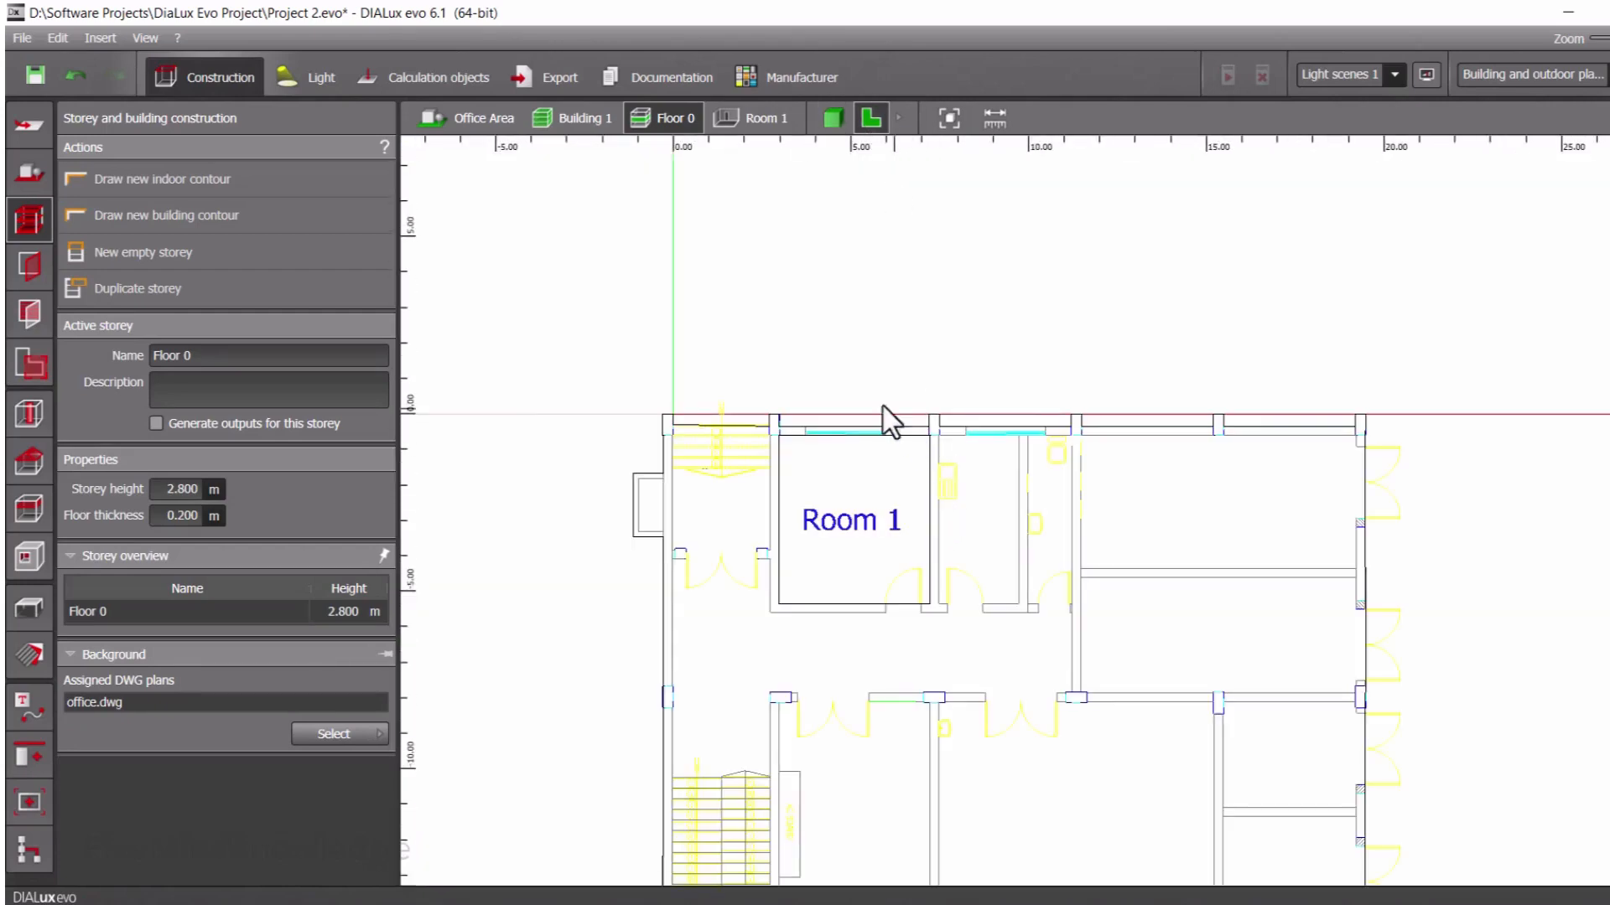
# Start an indoor contour for the room right of Room 1 and trace its top wall about 2.25 m, with points at the window's edge and middle
pyautogui.click(220, 179)
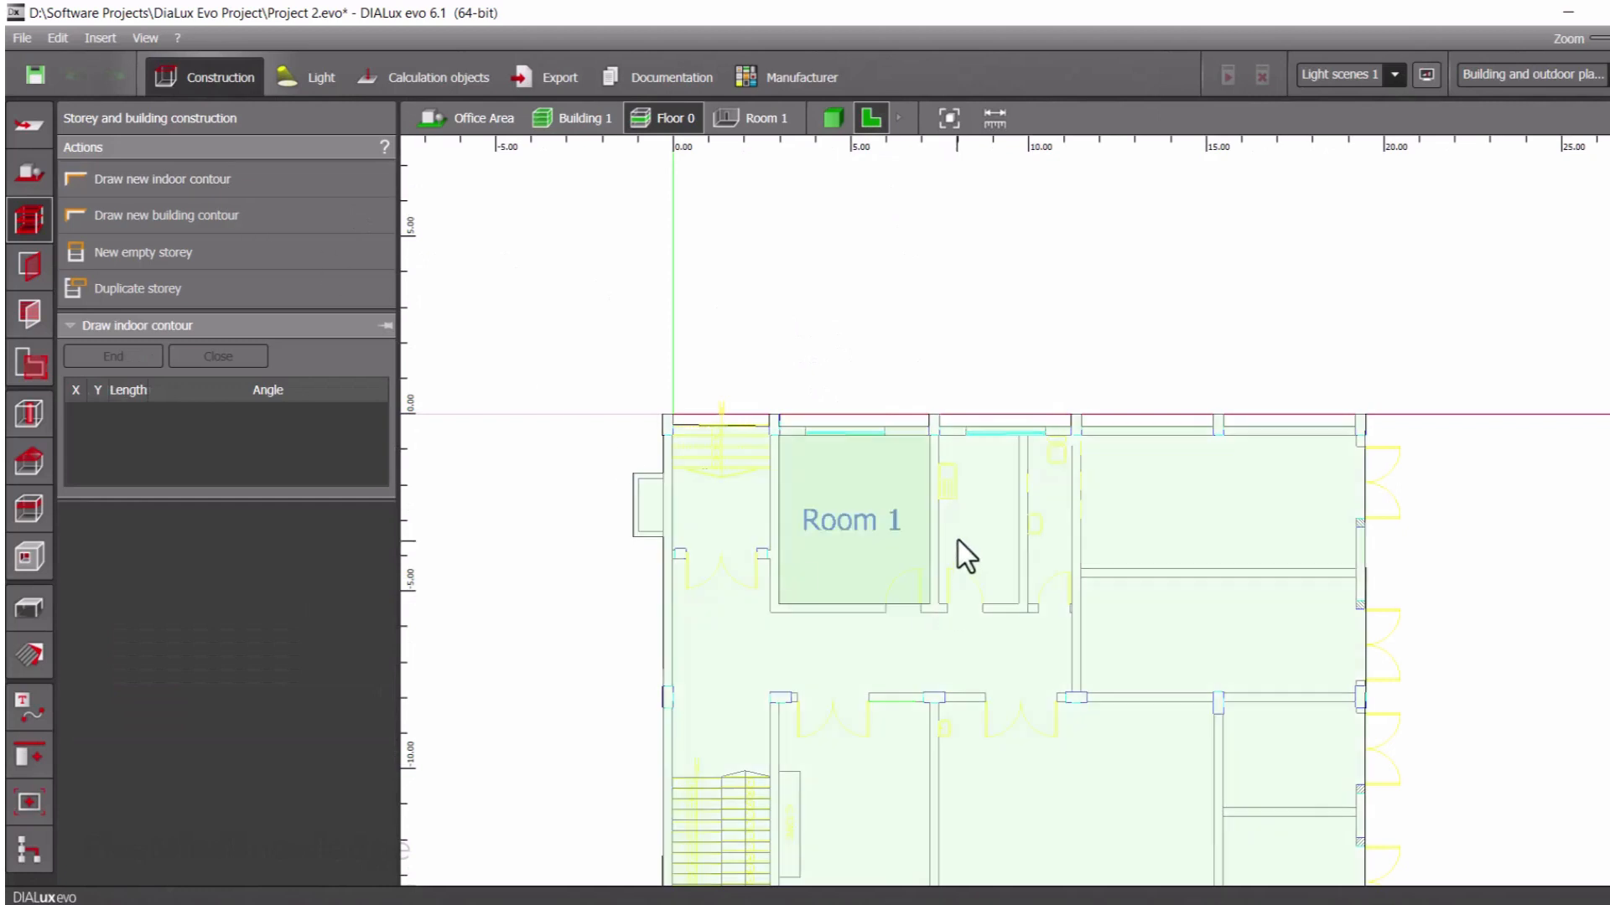
pyautogui.scroll(8, 941, 451)
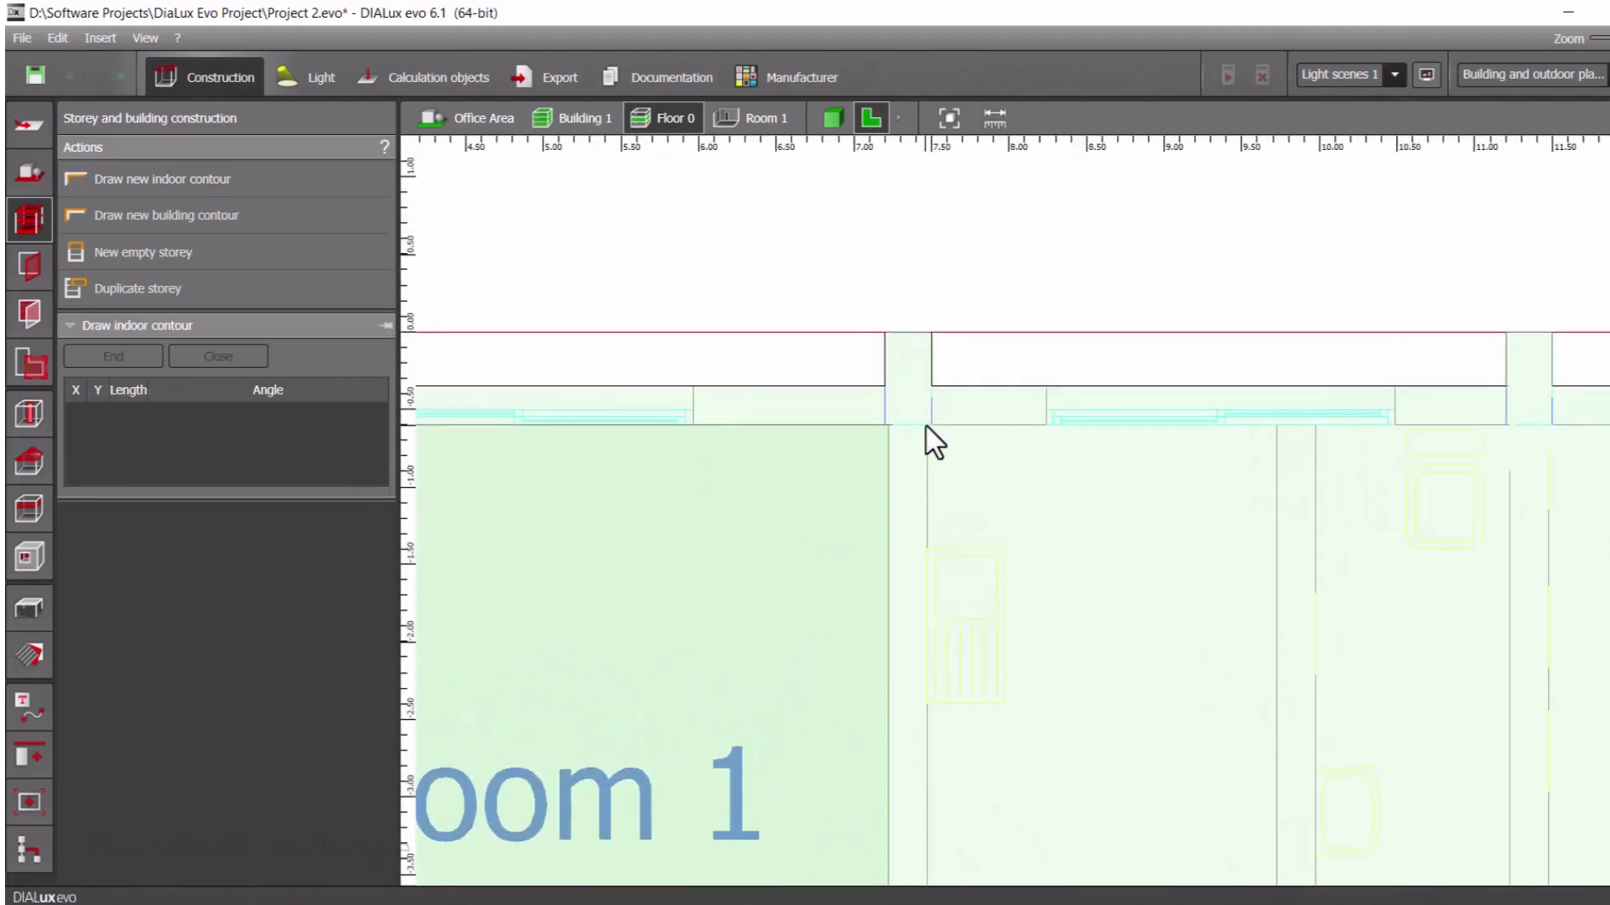
pyautogui.click(927, 426)
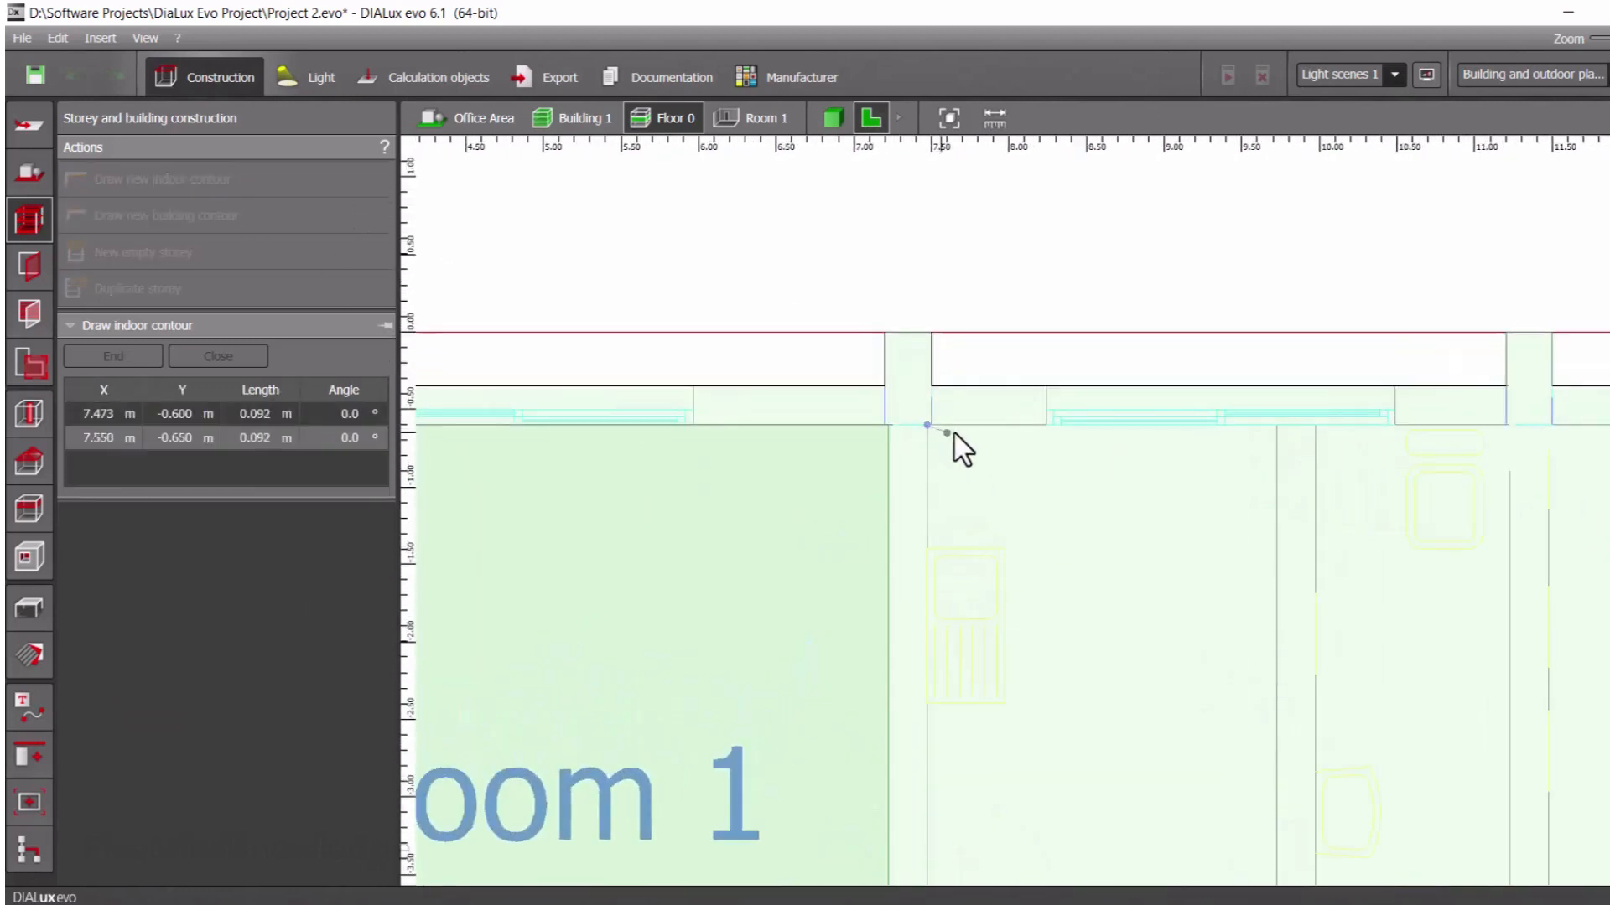
pyautogui.click(1047, 427)
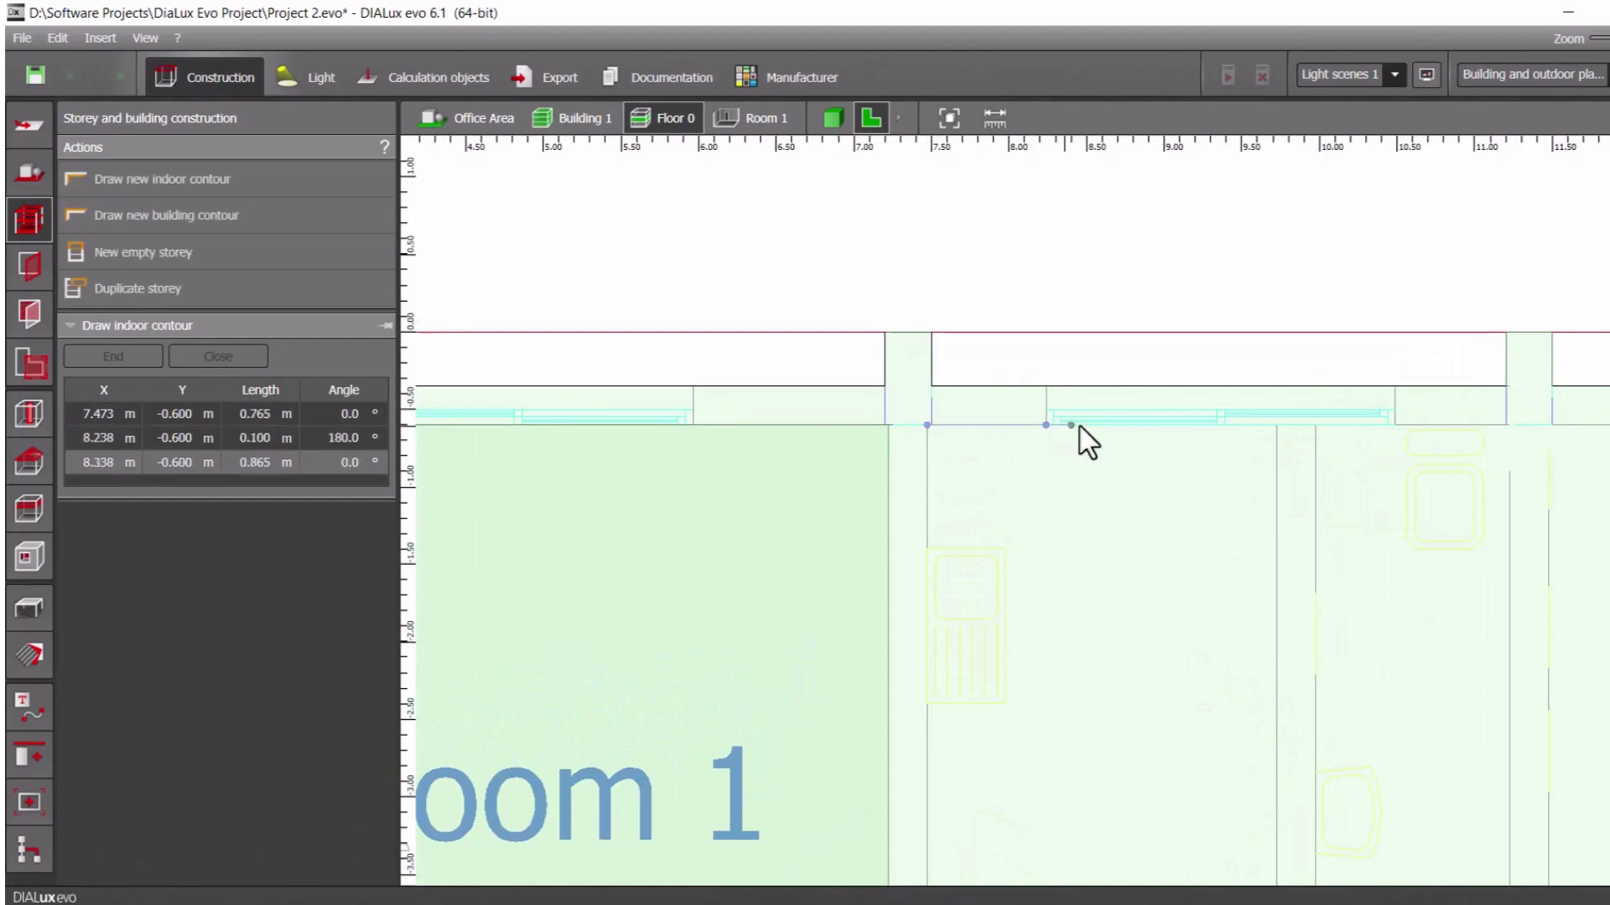
pyautogui.click(1217, 425)
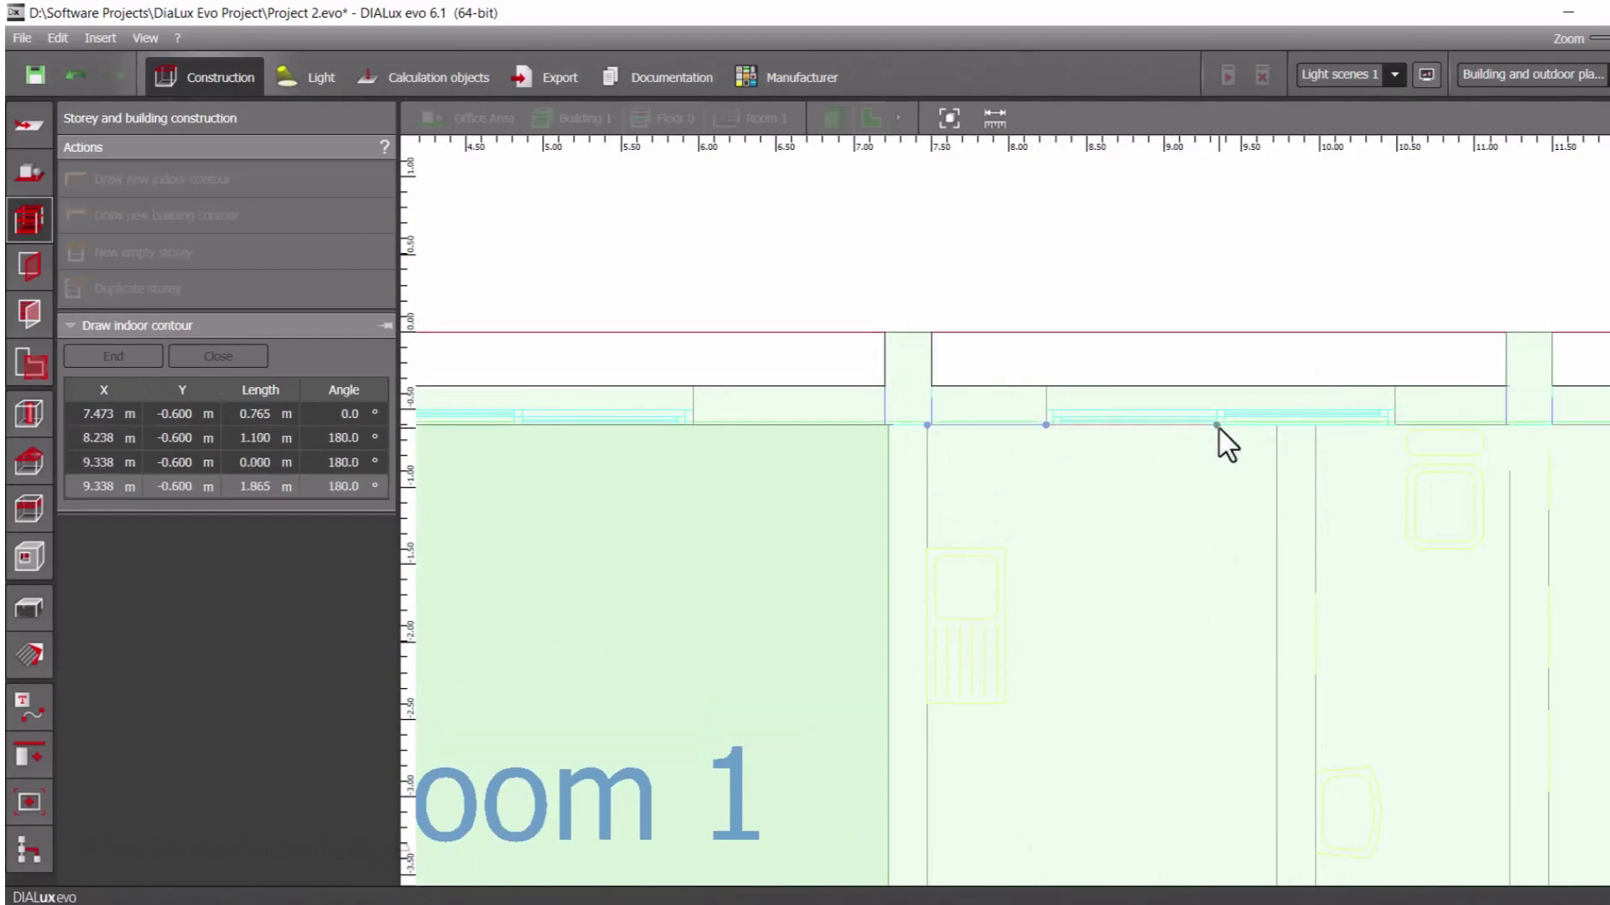
pyautogui.click(1276, 426)
# Continue the contour about 4.75 m down the right wall to the room's lower-right inner corner
pyautogui.scroll(-7, 1282, 762)
pyautogui.moveTo(1273, 765); pyautogui.dragTo(1071, 481, button='middle')
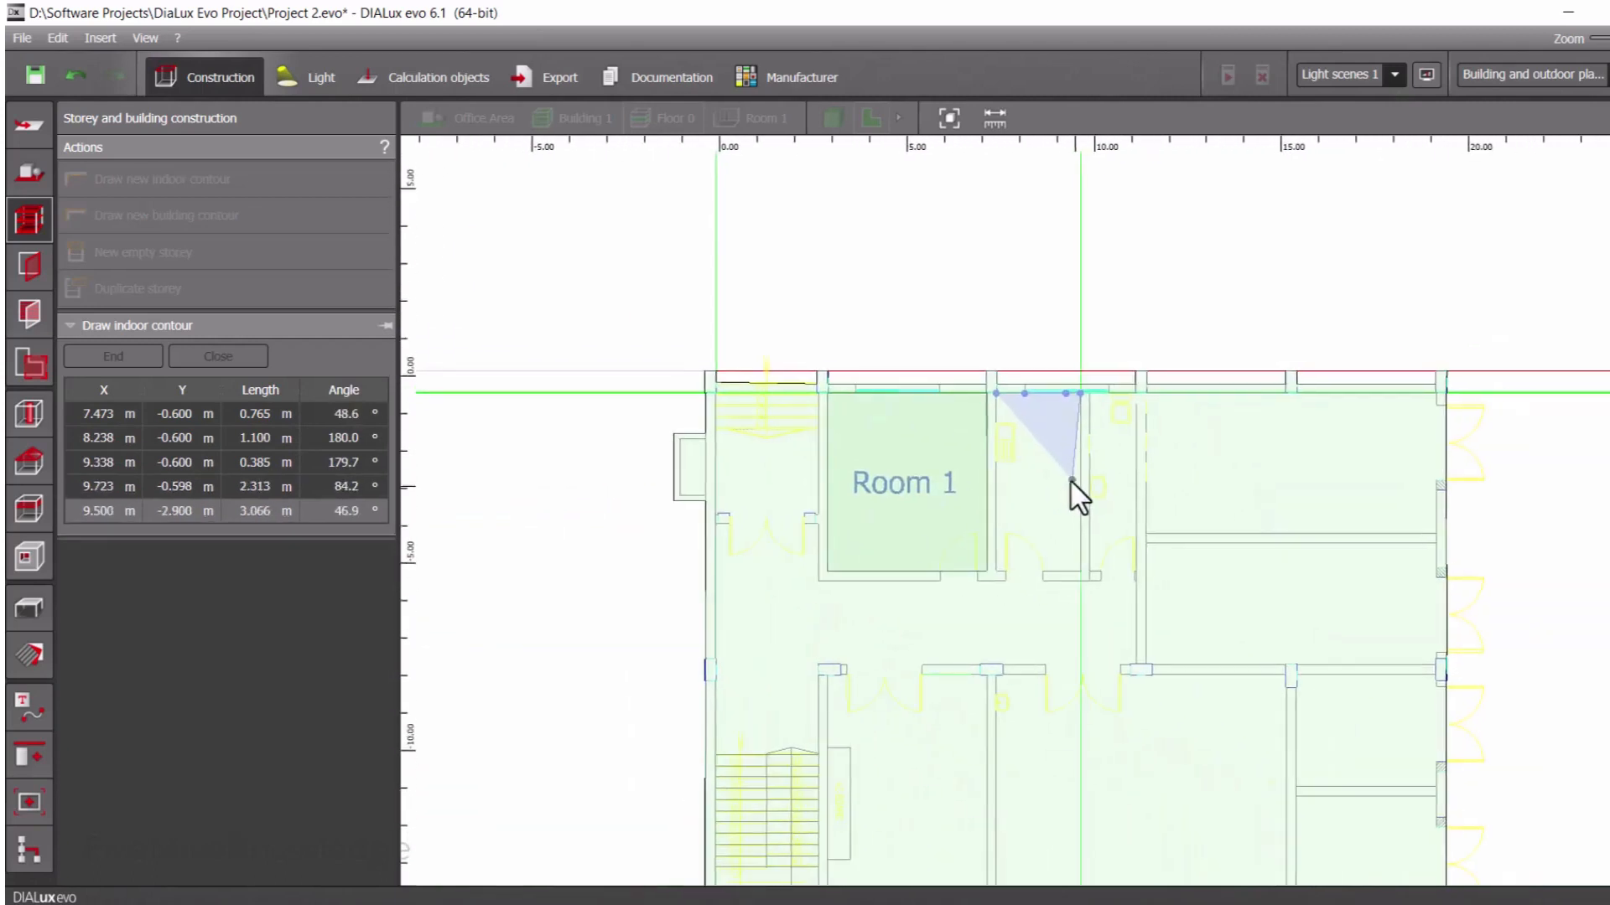
pyautogui.scroll(2, 1072, 481)
pyautogui.scroll(1, 1082, 497)
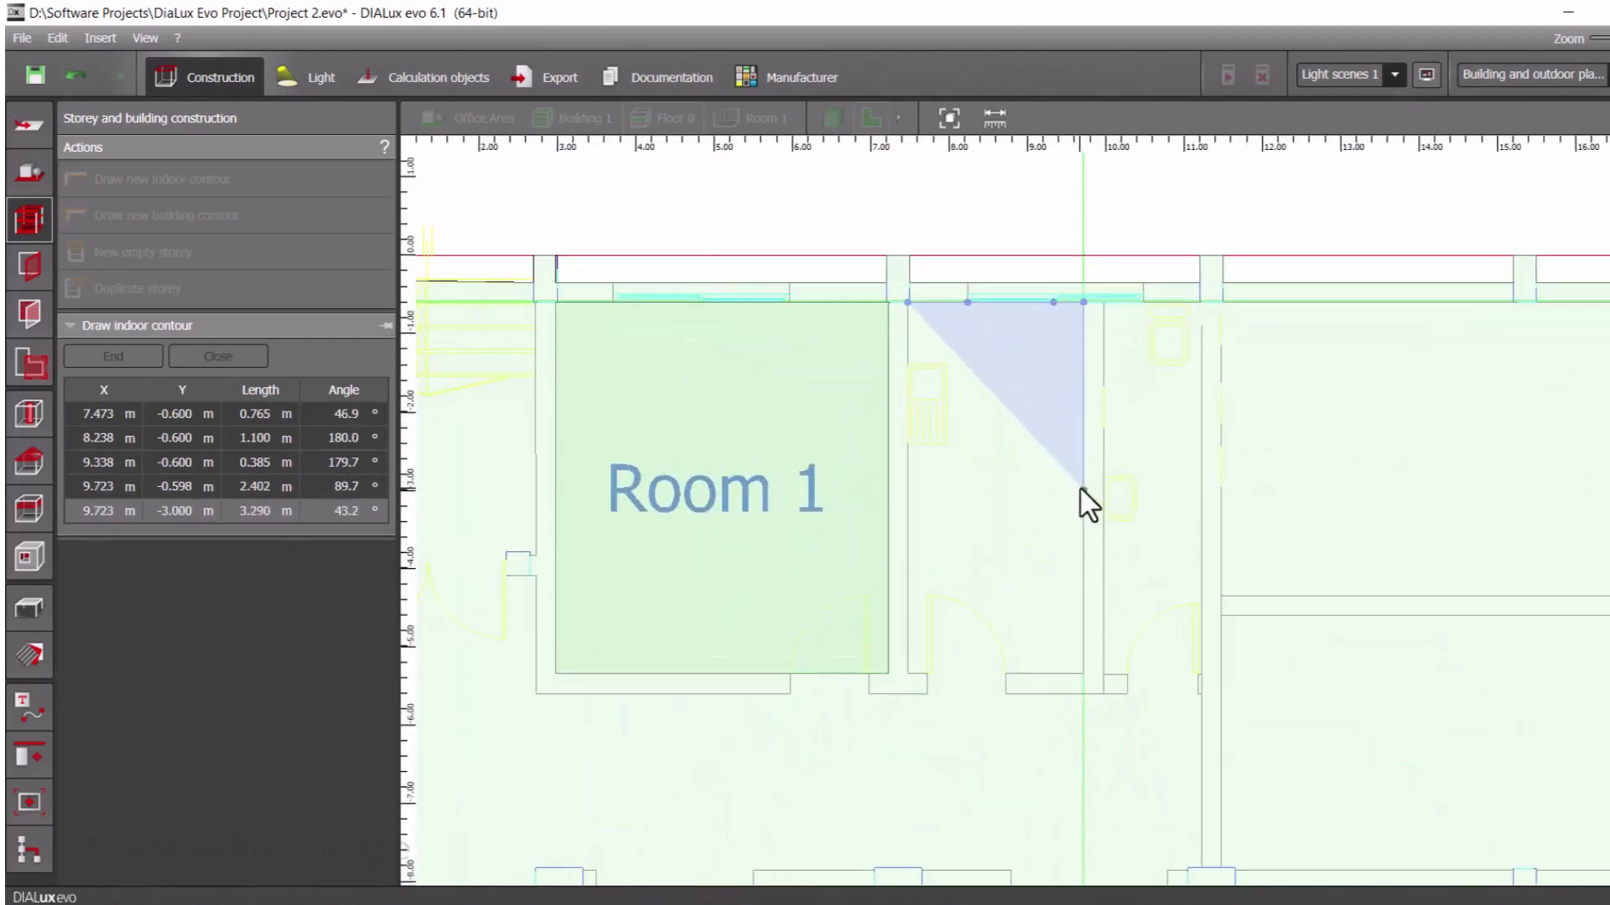
pyautogui.click(1083, 674)
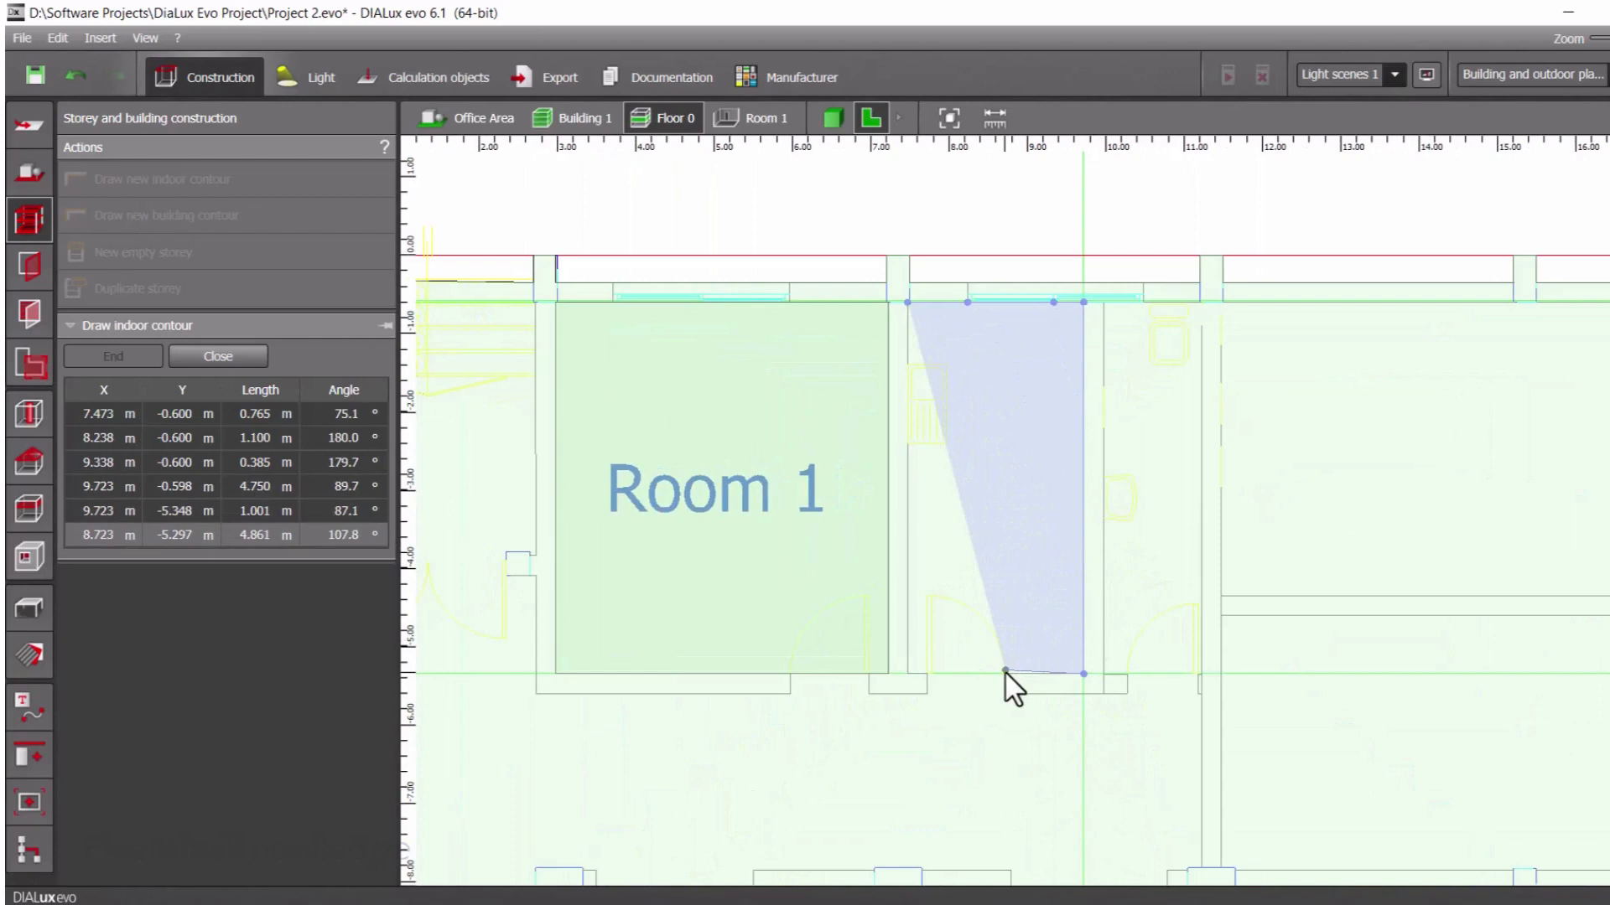
# Trace the bottom wall through both edges of the door opening, follow the left wall up to the starting corner, and close the polygon
pyautogui.click(1006, 674)
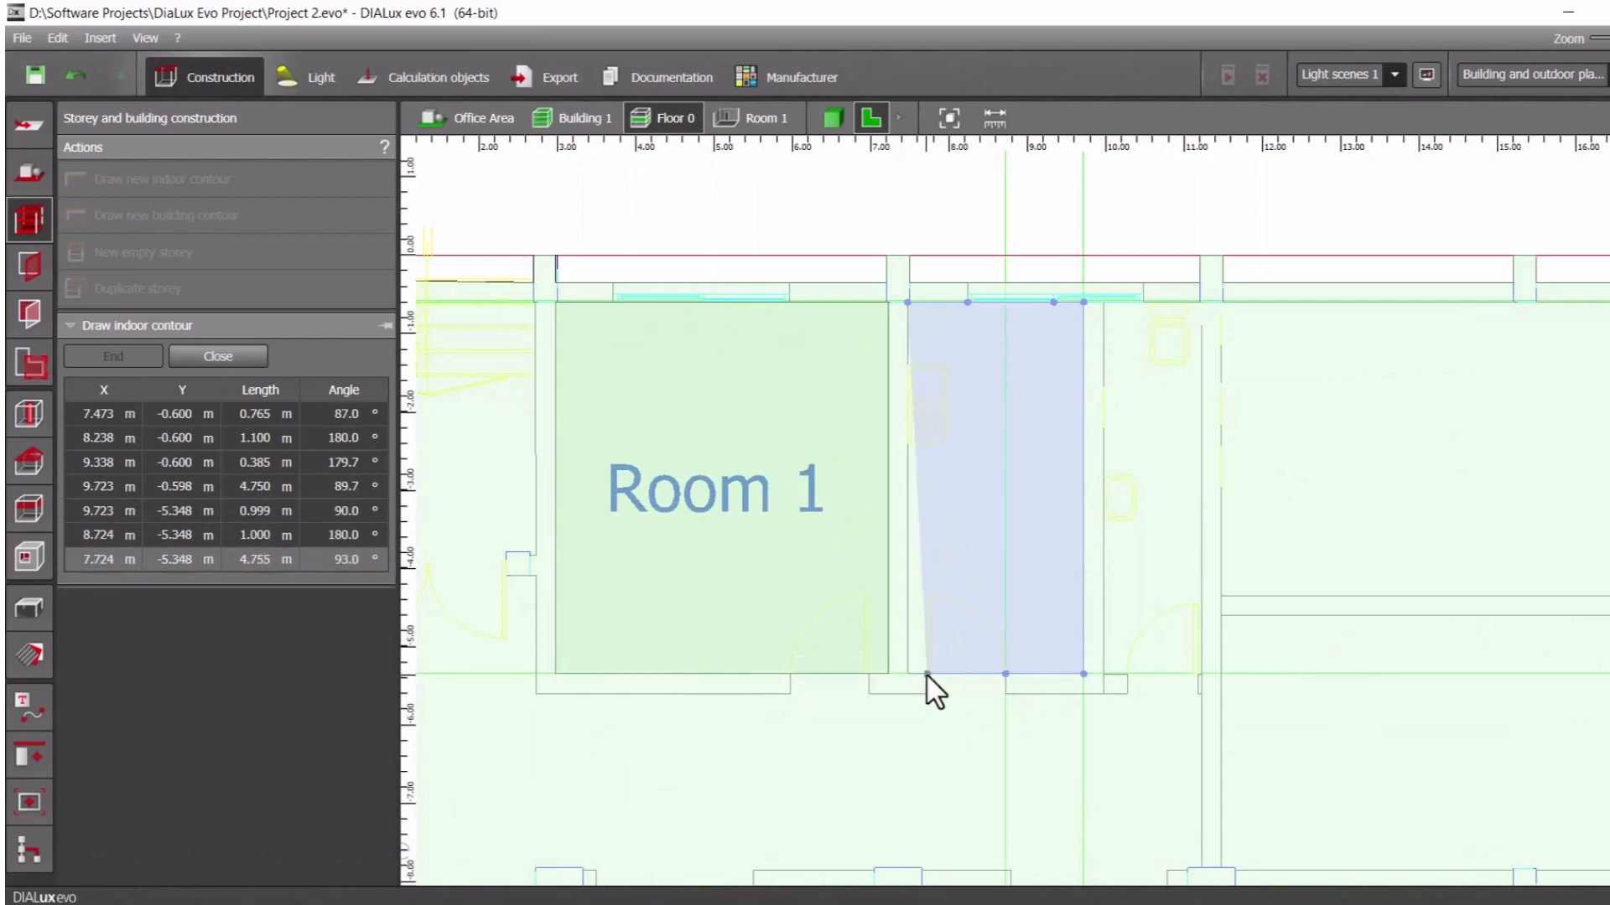
pyautogui.click(927, 675)
pyautogui.click(907, 674)
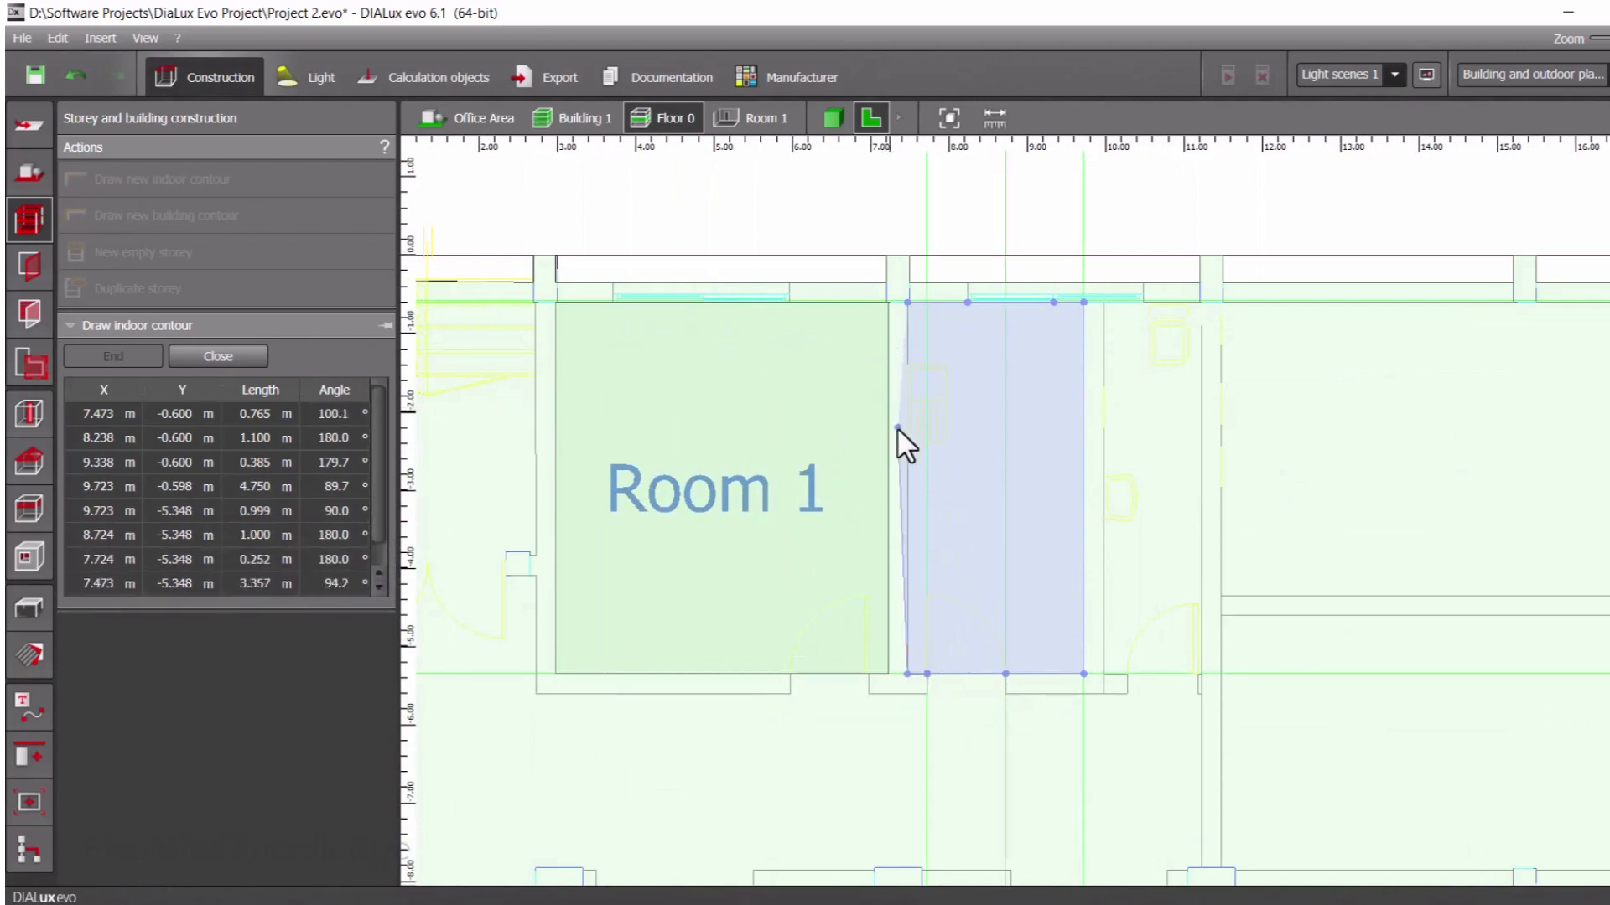
pyautogui.click(907, 302)
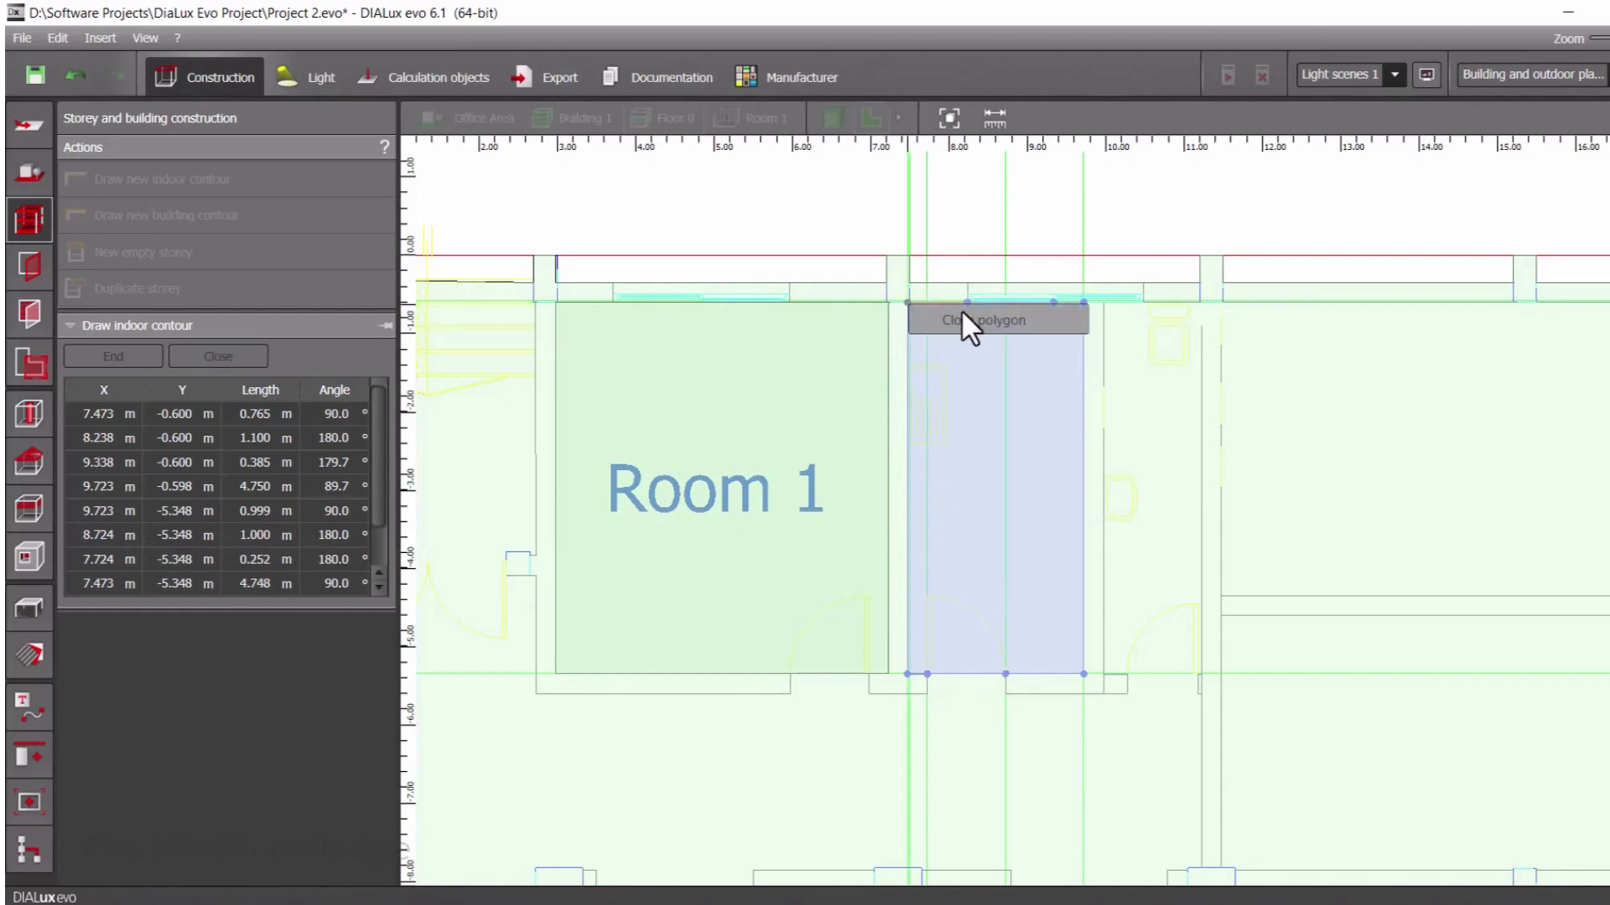
pyautogui.click(945, 316)
# Start an indoor contour for the narrow room right of Room 2 and trace its top wall about 1.22 m past the window's end to the column
pyautogui.scroll(-2, 1042, 730)
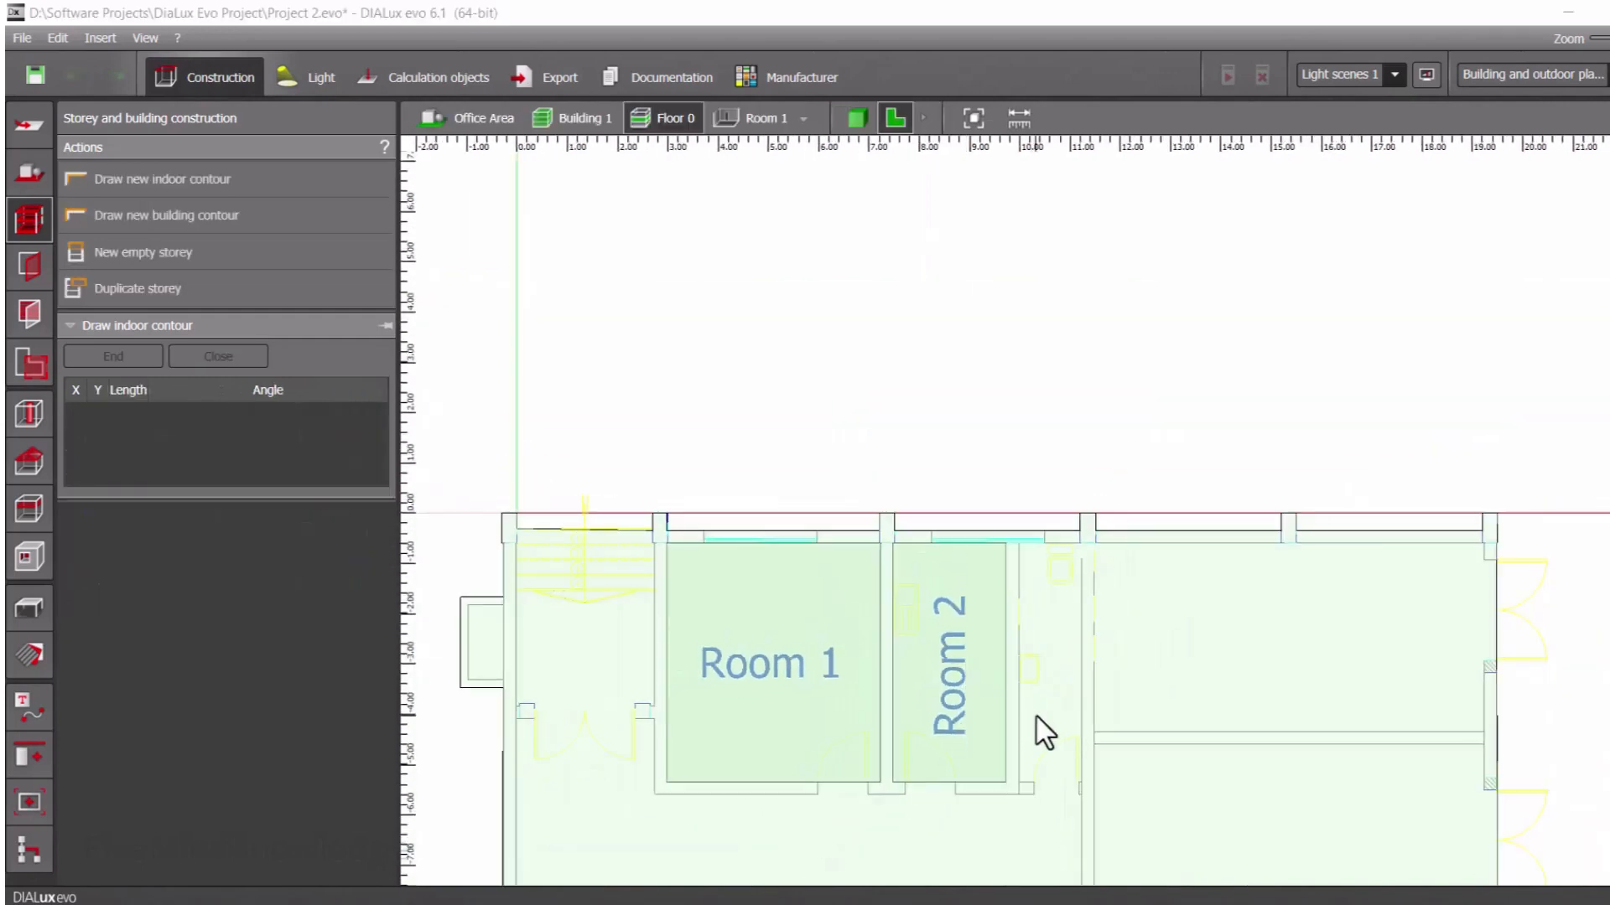
pyautogui.scroll(5, 1071, 758)
pyautogui.moveTo(1056, 692); pyautogui.dragTo(963, 585, button='middle')
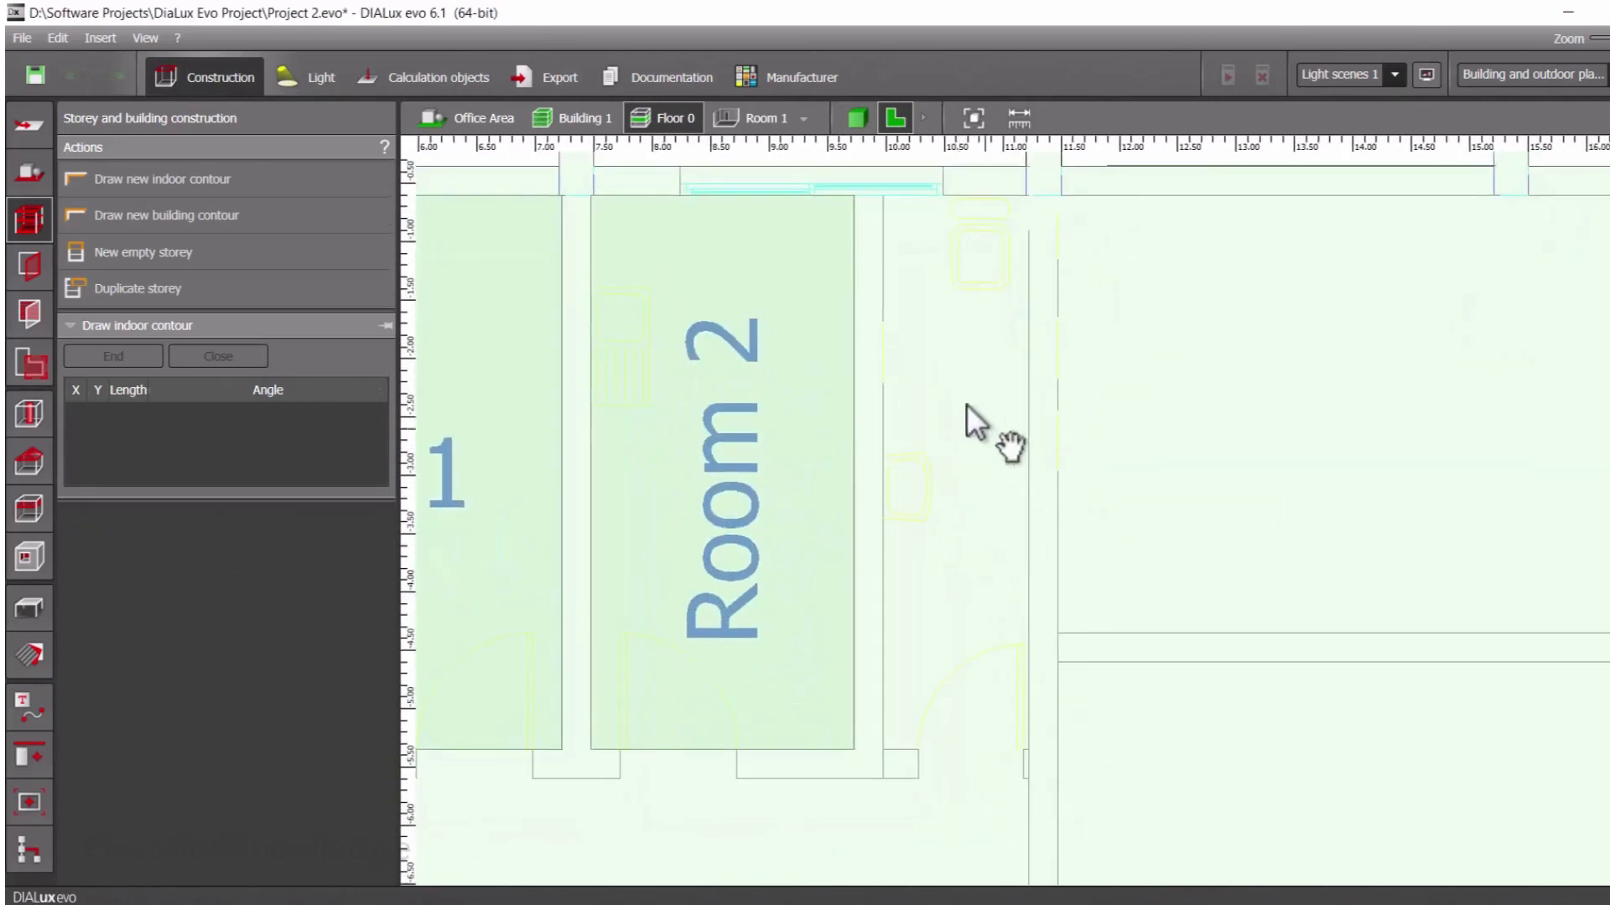
pyautogui.scroll(3, 877, 220)
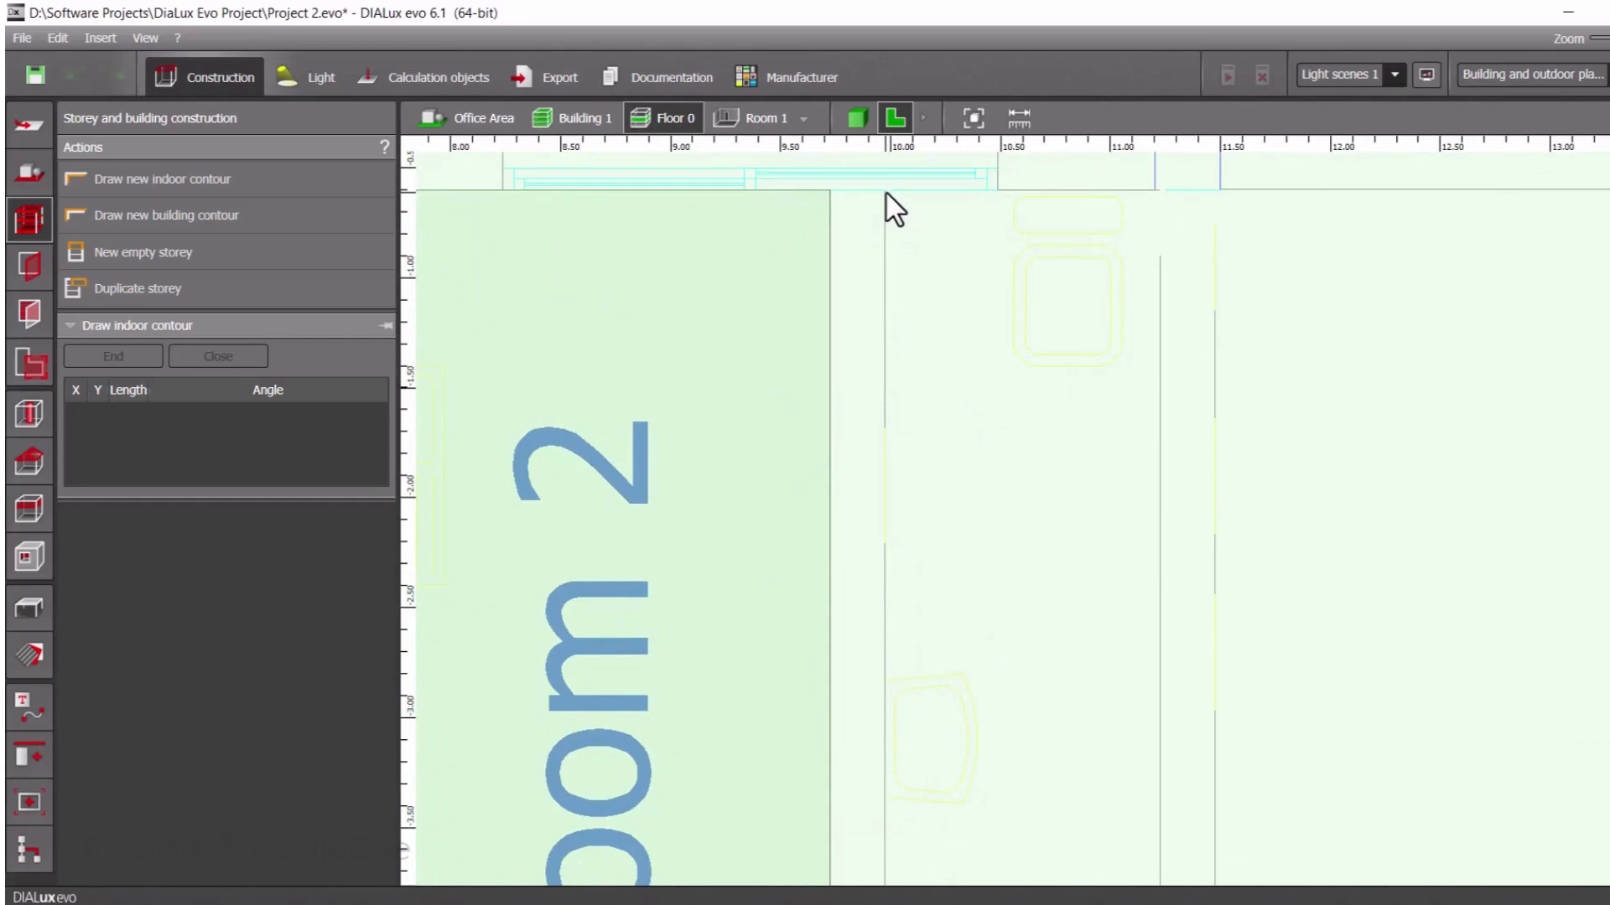
pyautogui.click(884, 193)
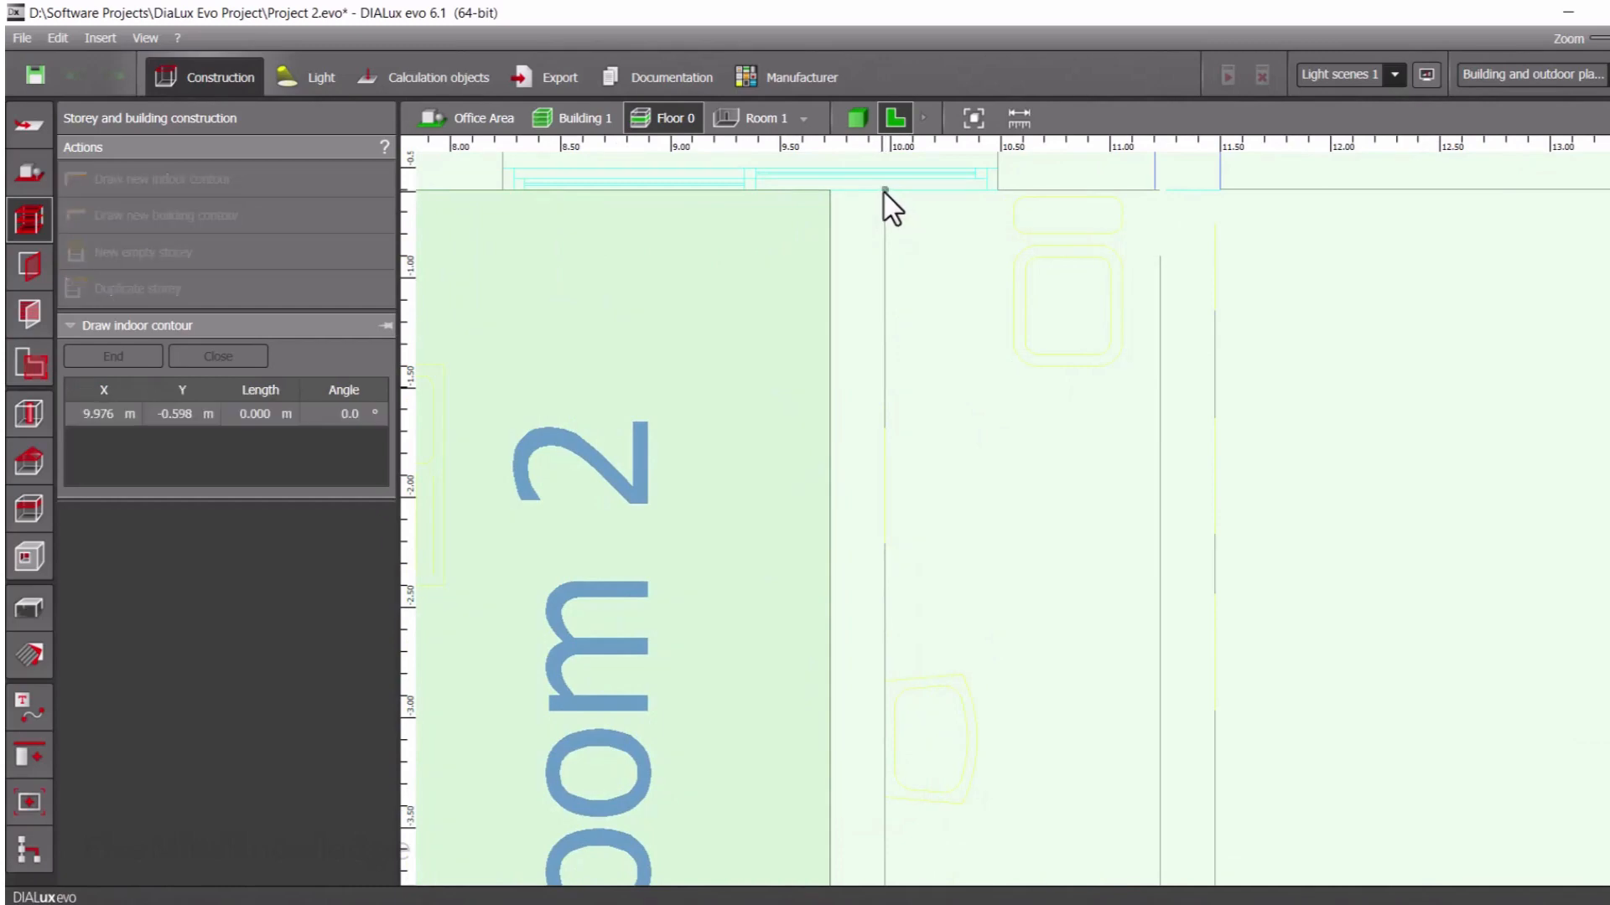
pyautogui.click(998, 190)
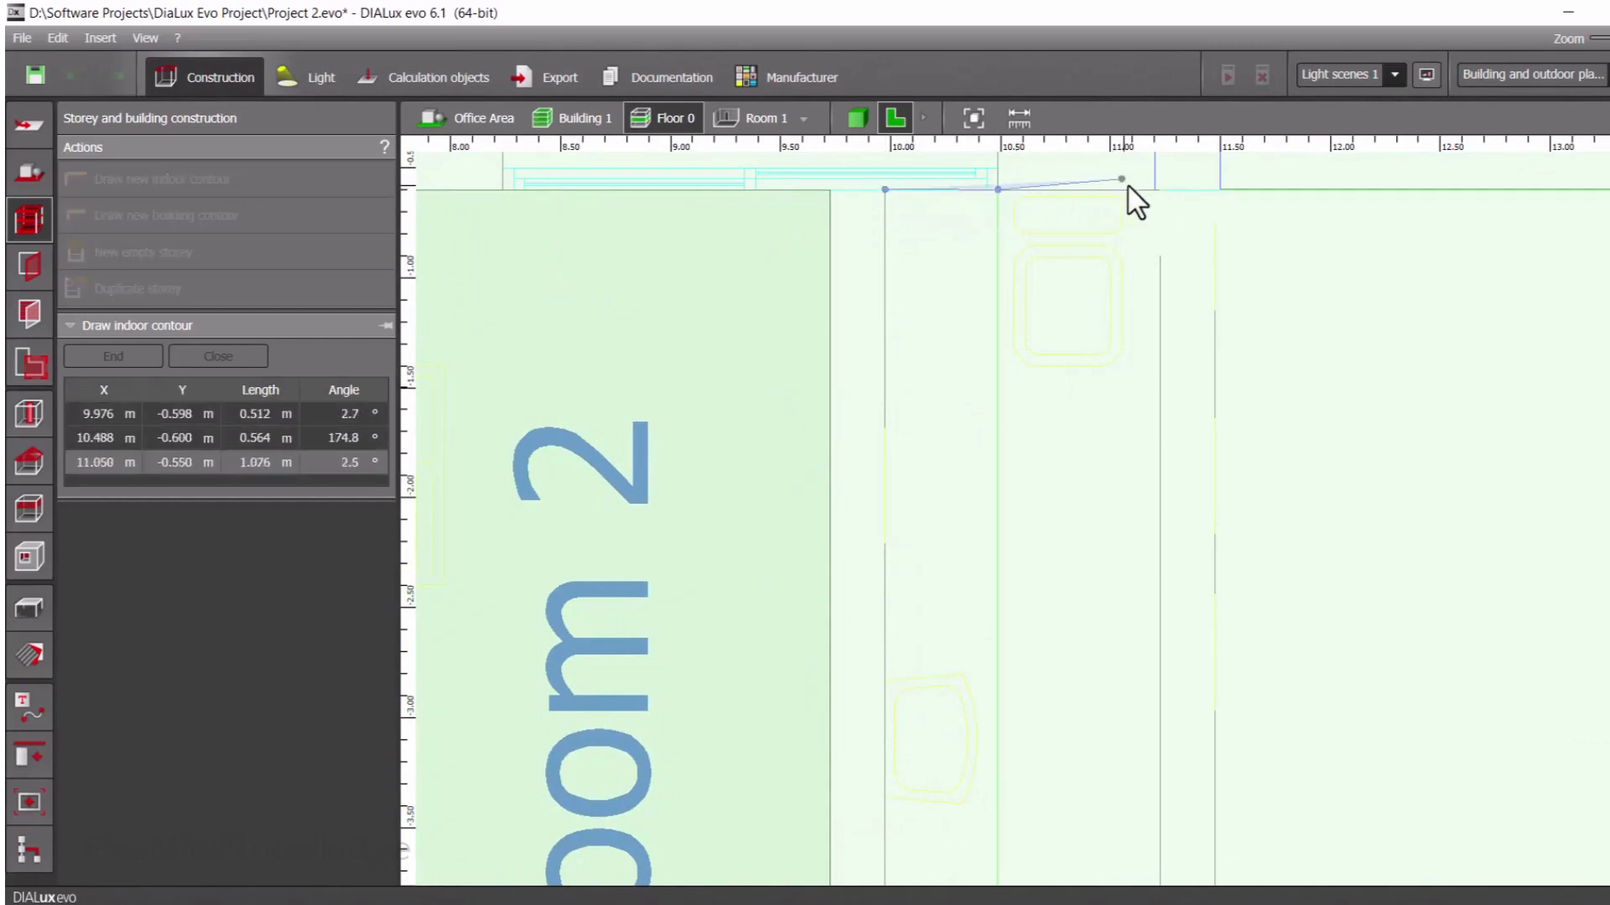
pyautogui.click(1154, 191)
# Continue the narrow room's contour about 4.75 m down the right wall to its lower-right inner corner
pyautogui.scroll(-6, 1132, 512)
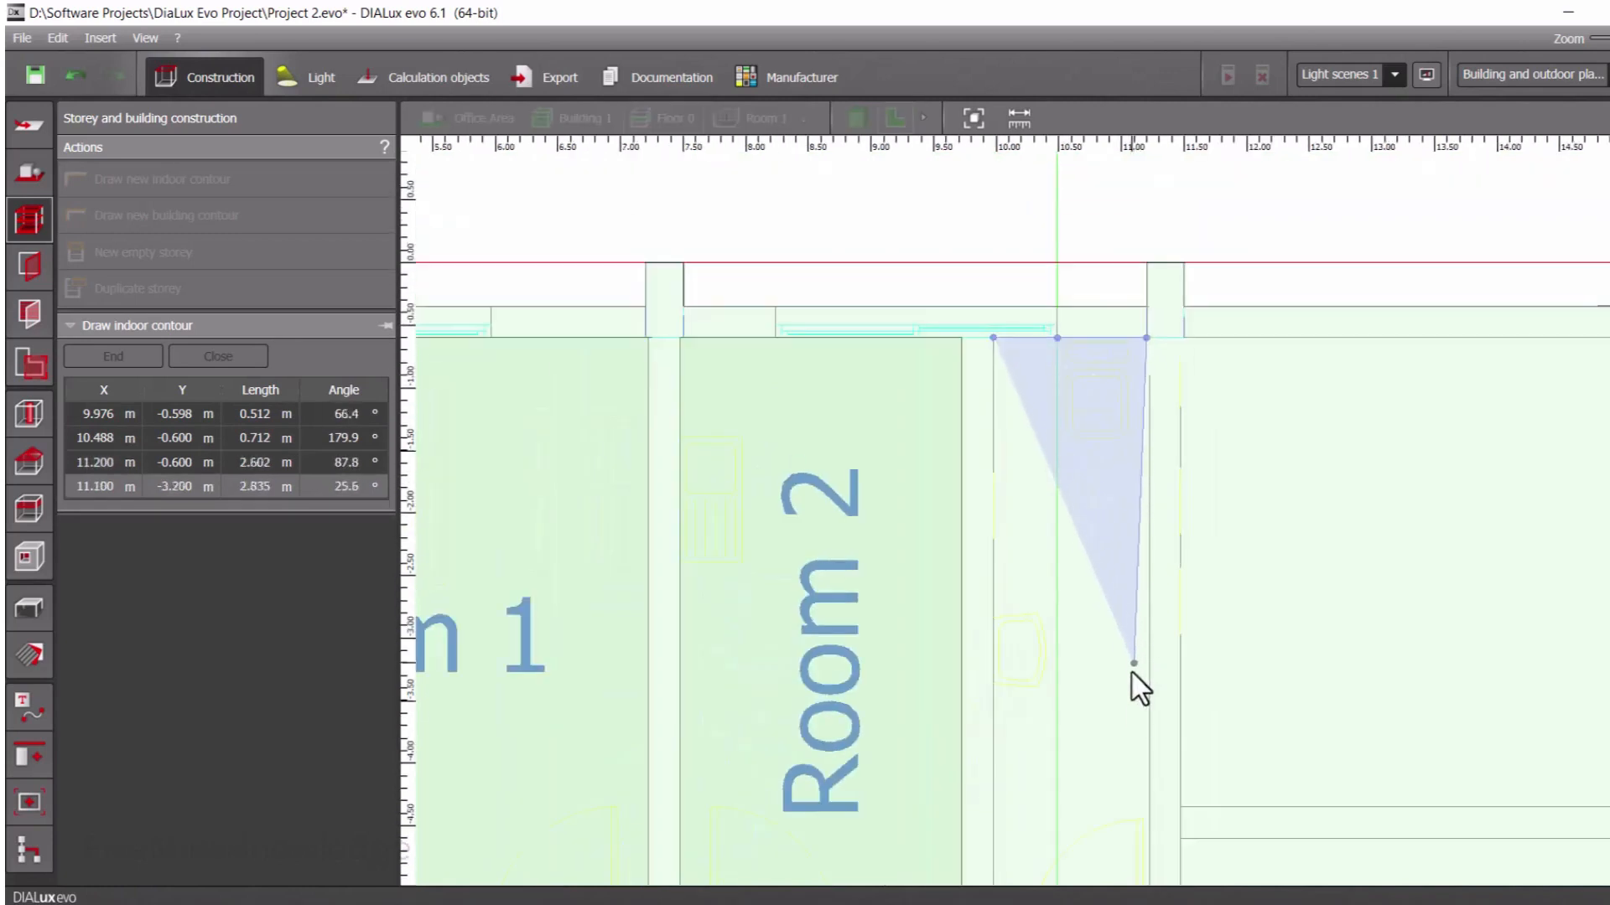
pyautogui.scroll(-1, 1132, 766)
pyautogui.moveTo(1132, 767); pyautogui.dragTo(1083, 498, button='middle')
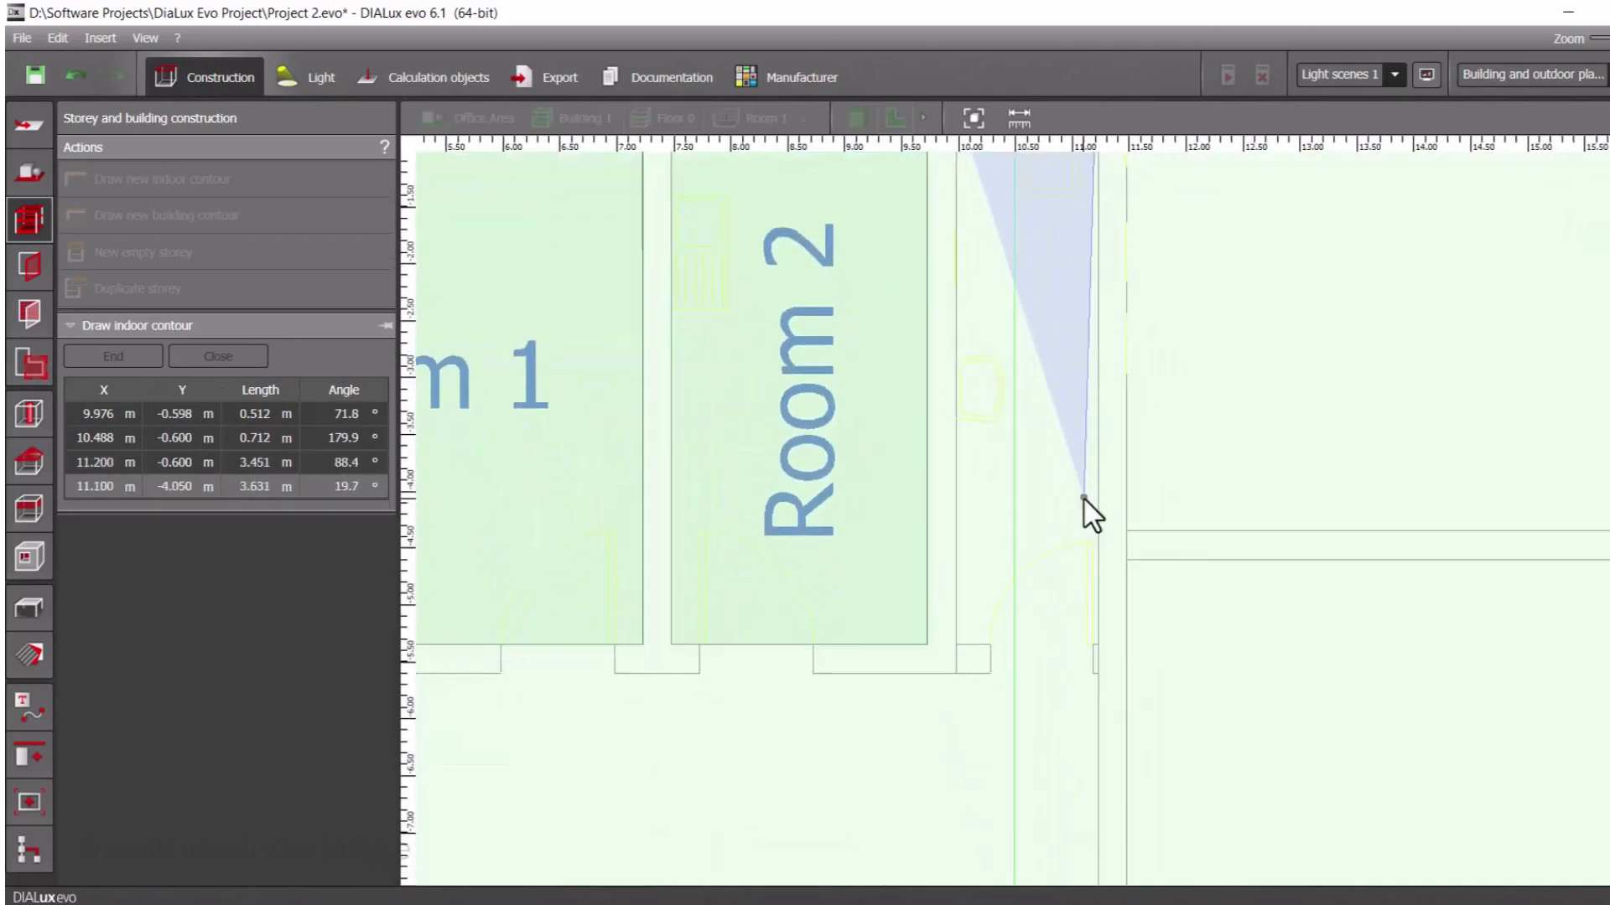
pyautogui.click(1098, 645)
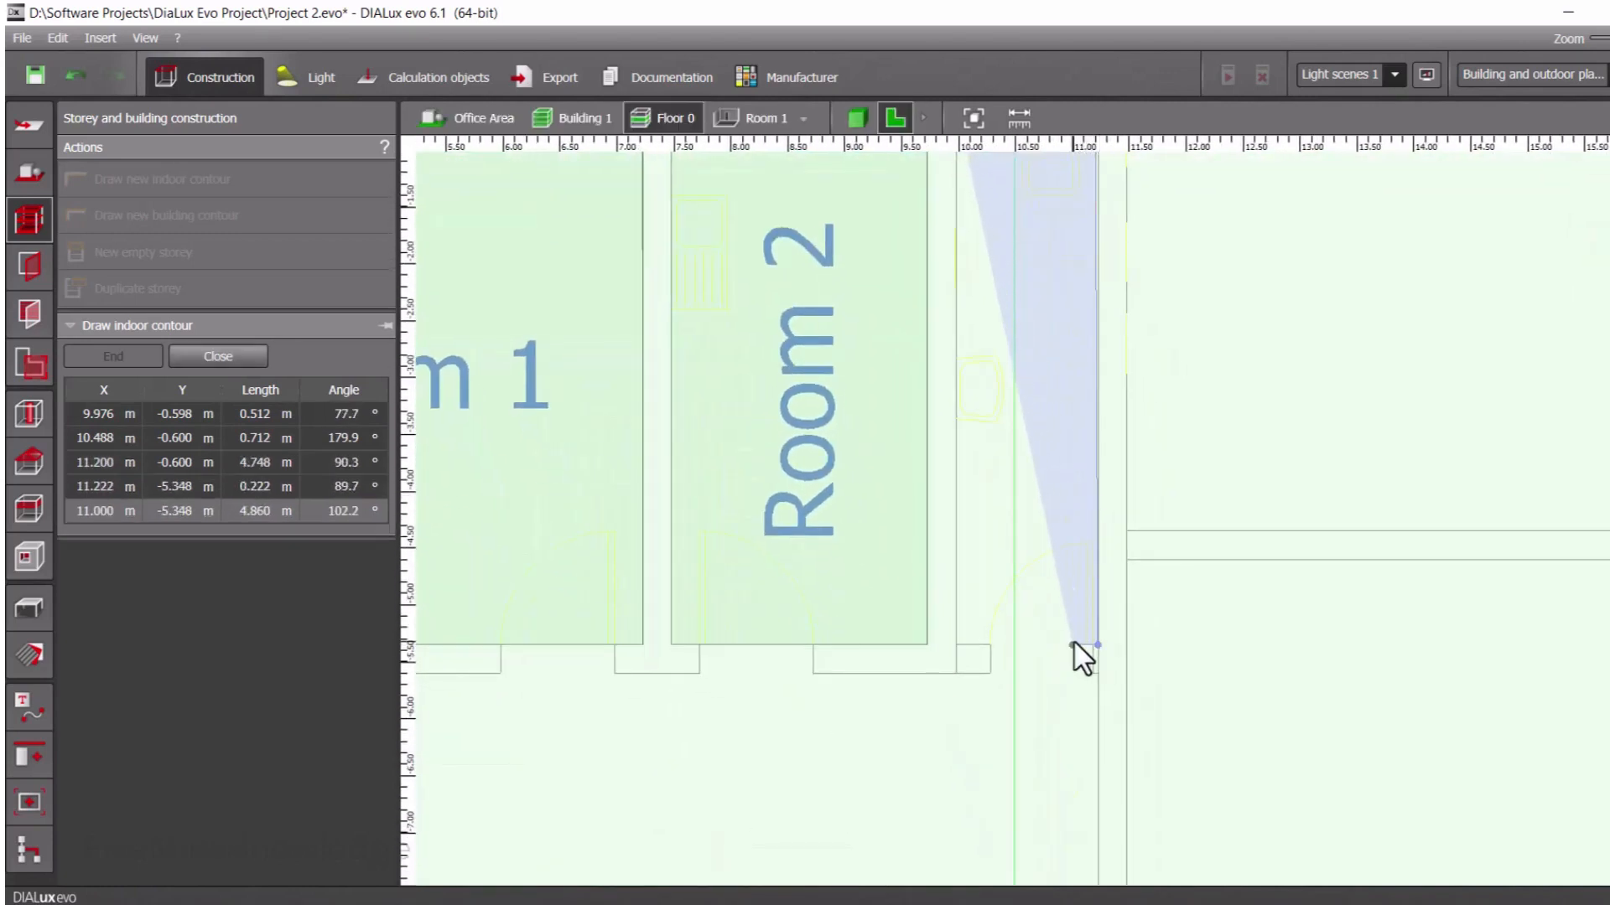
# Trace the bottom wall through the door opening's far edge to the lower-left corner, about 1.25 m in total, and close the polygon at the start
pyautogui.click(989, 645)
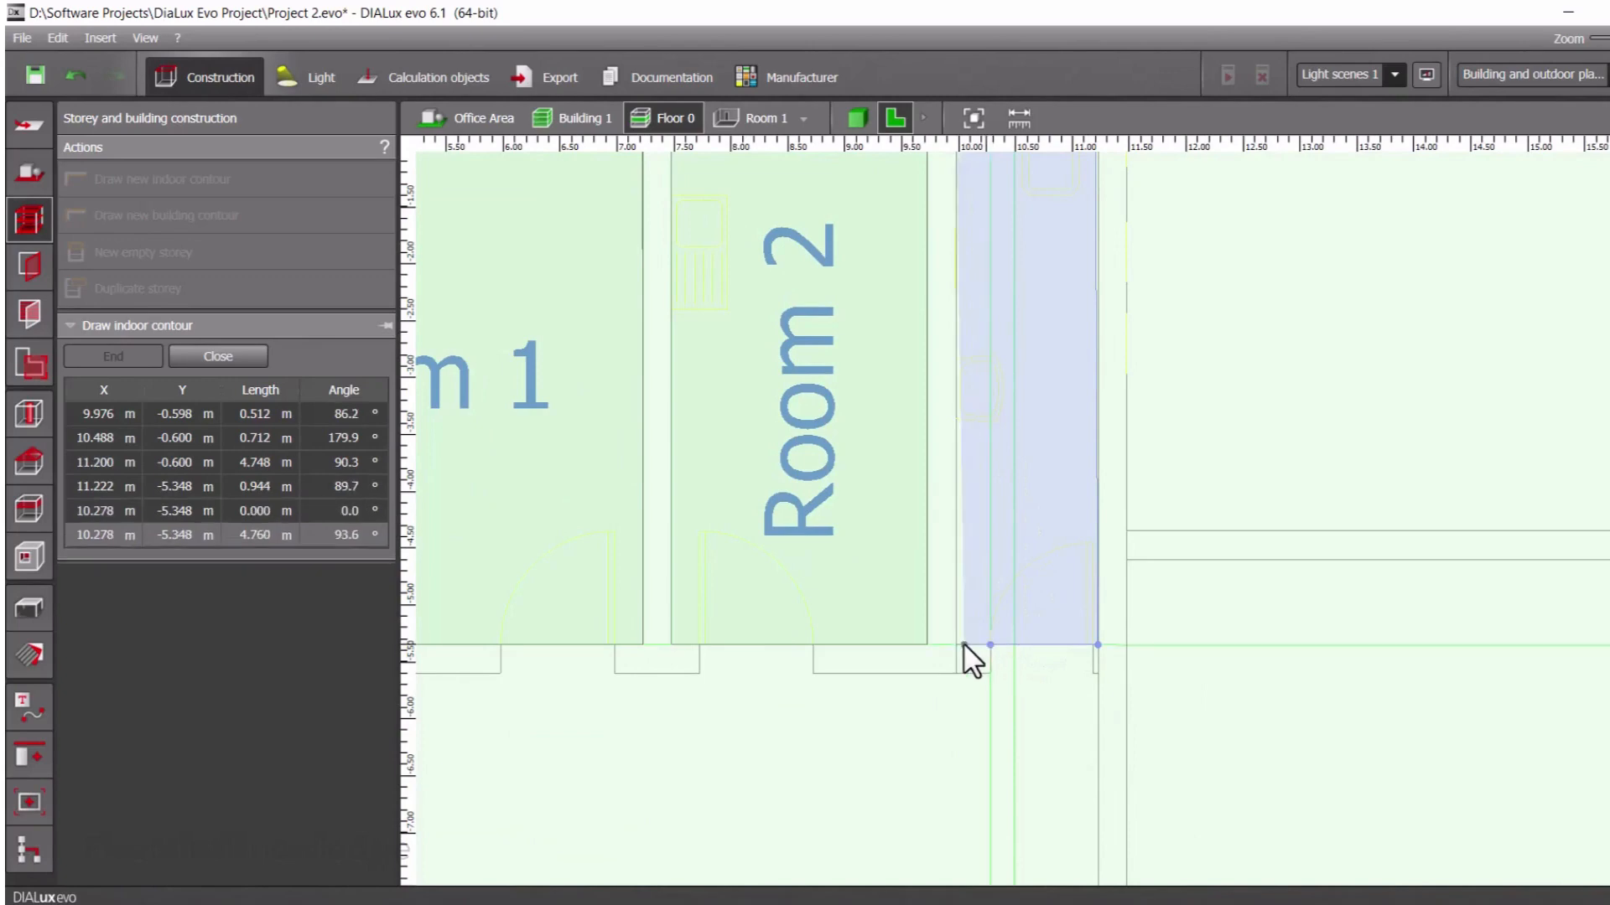
pyautogui.click(954, 642)
pyautogui.scroll(-2, 952, 289)
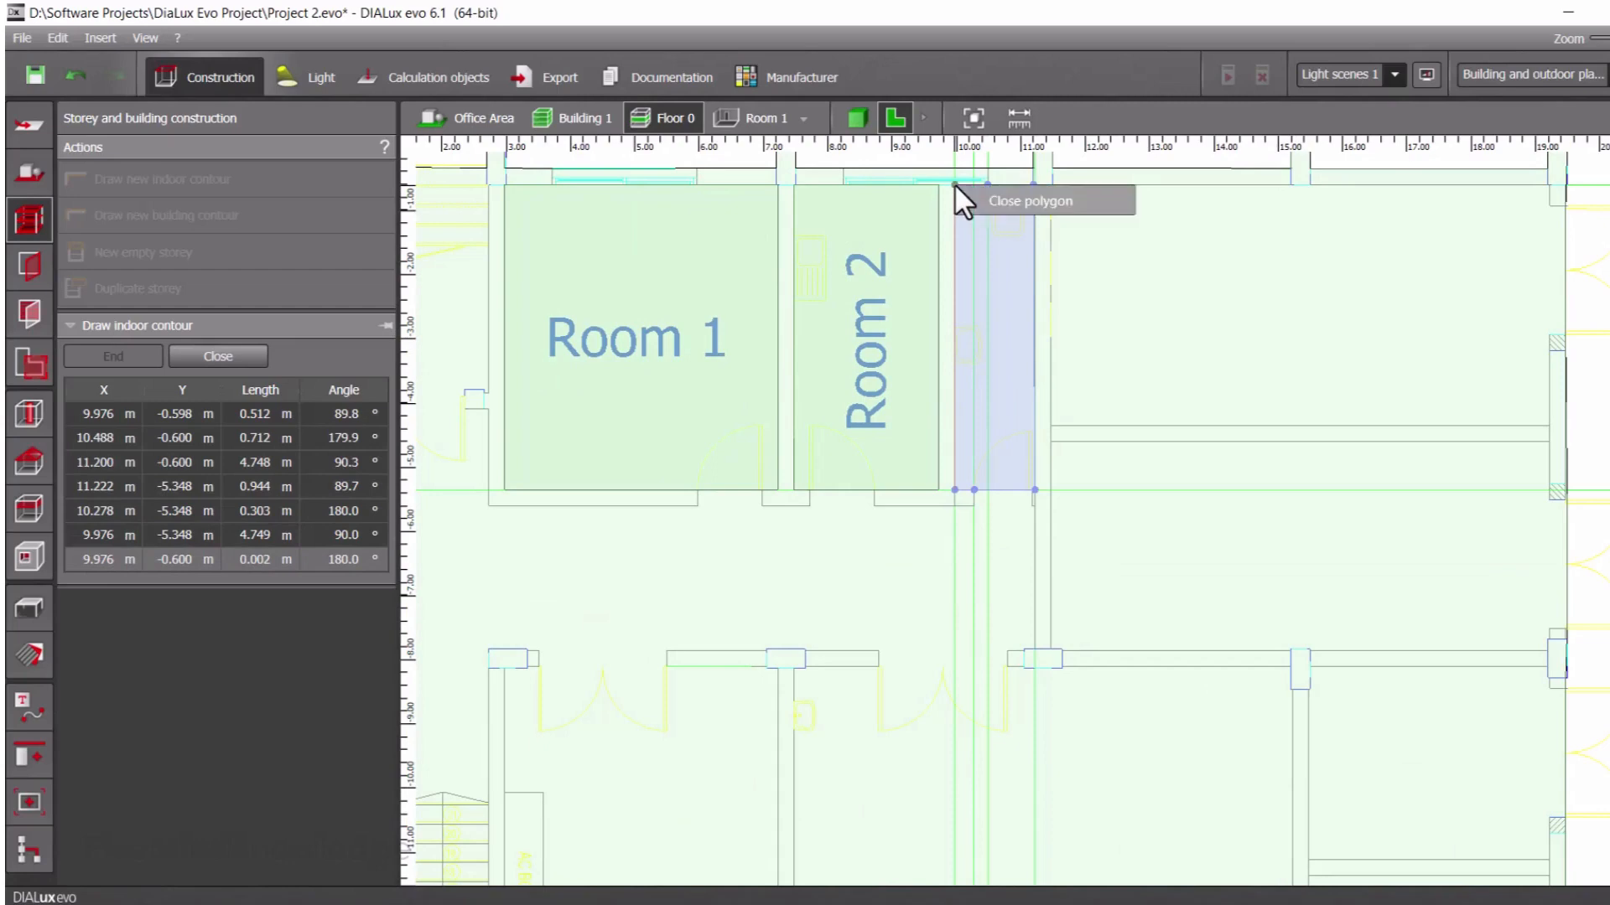
pyautogui.click(1004, 199)
# Trace an indoor contour about 7.75 m by 3.75 m for the room right of Room 3 and close the polygon
pyautogui.scroll(-2, 1006, 361)
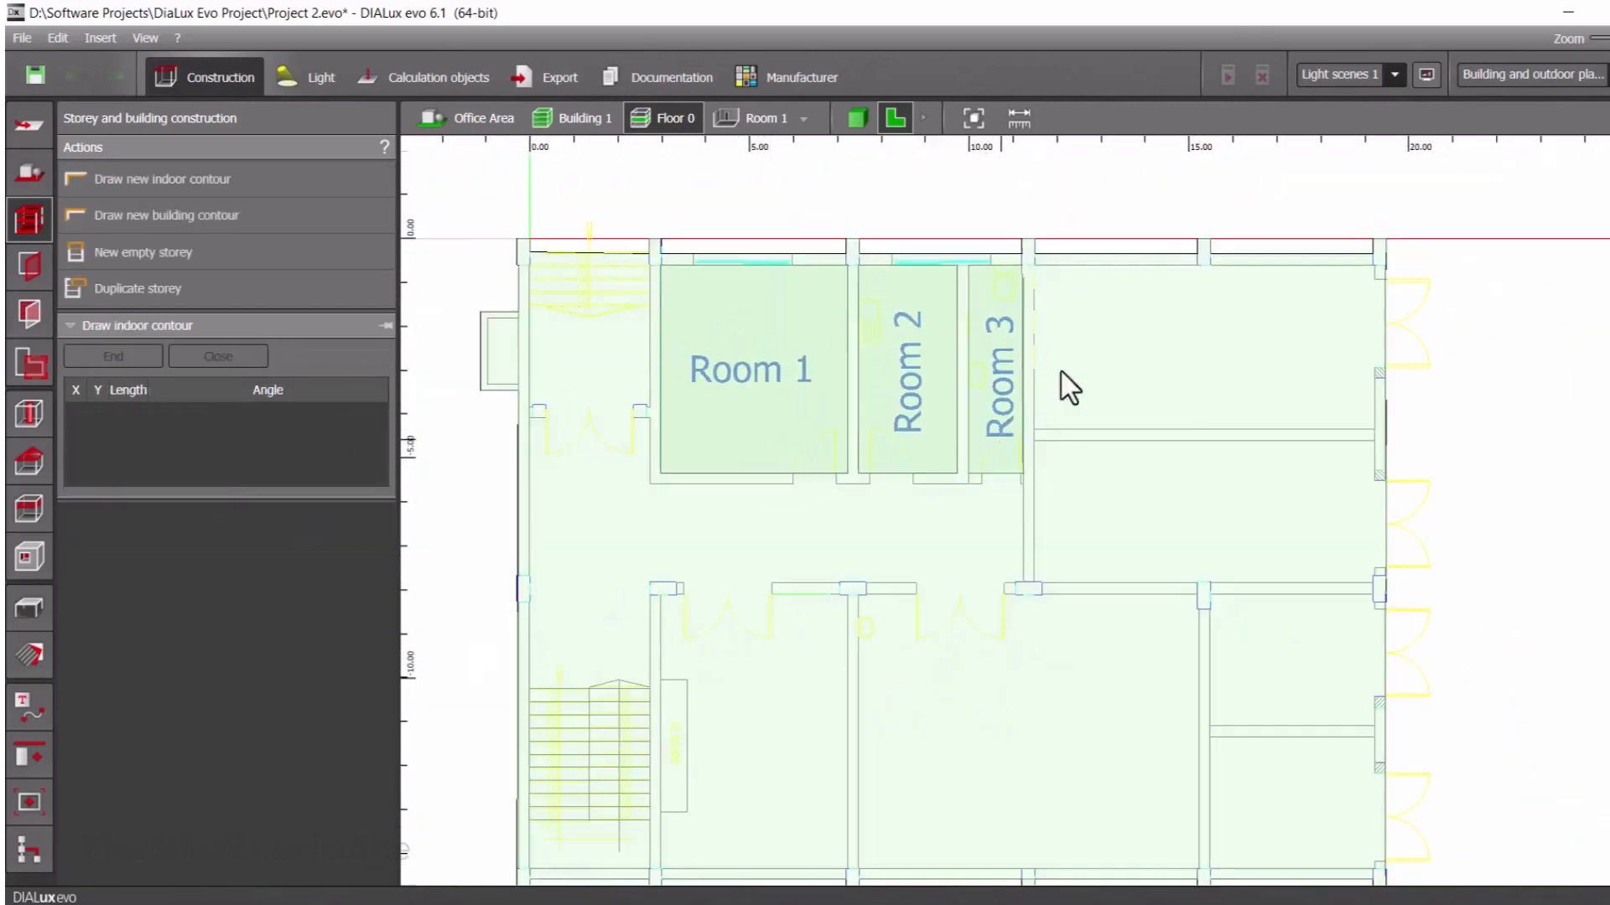
pyautogui.scroll(3, 1485, 335)
pyautogui.scroll(2, 696, 234)
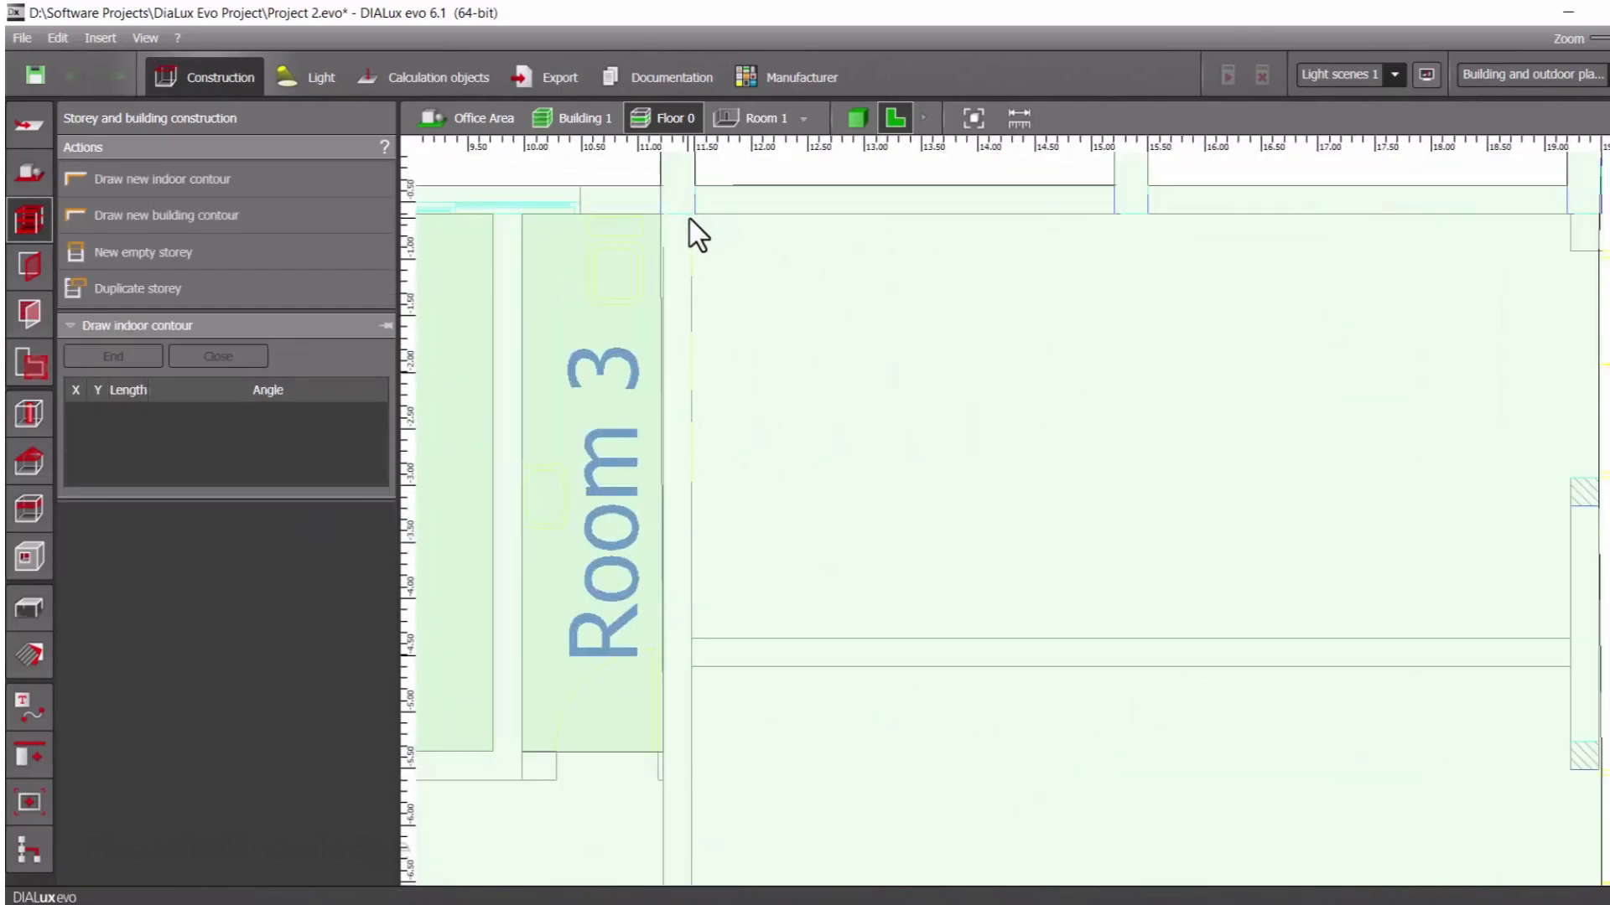
pyautogui.click(694, 215)
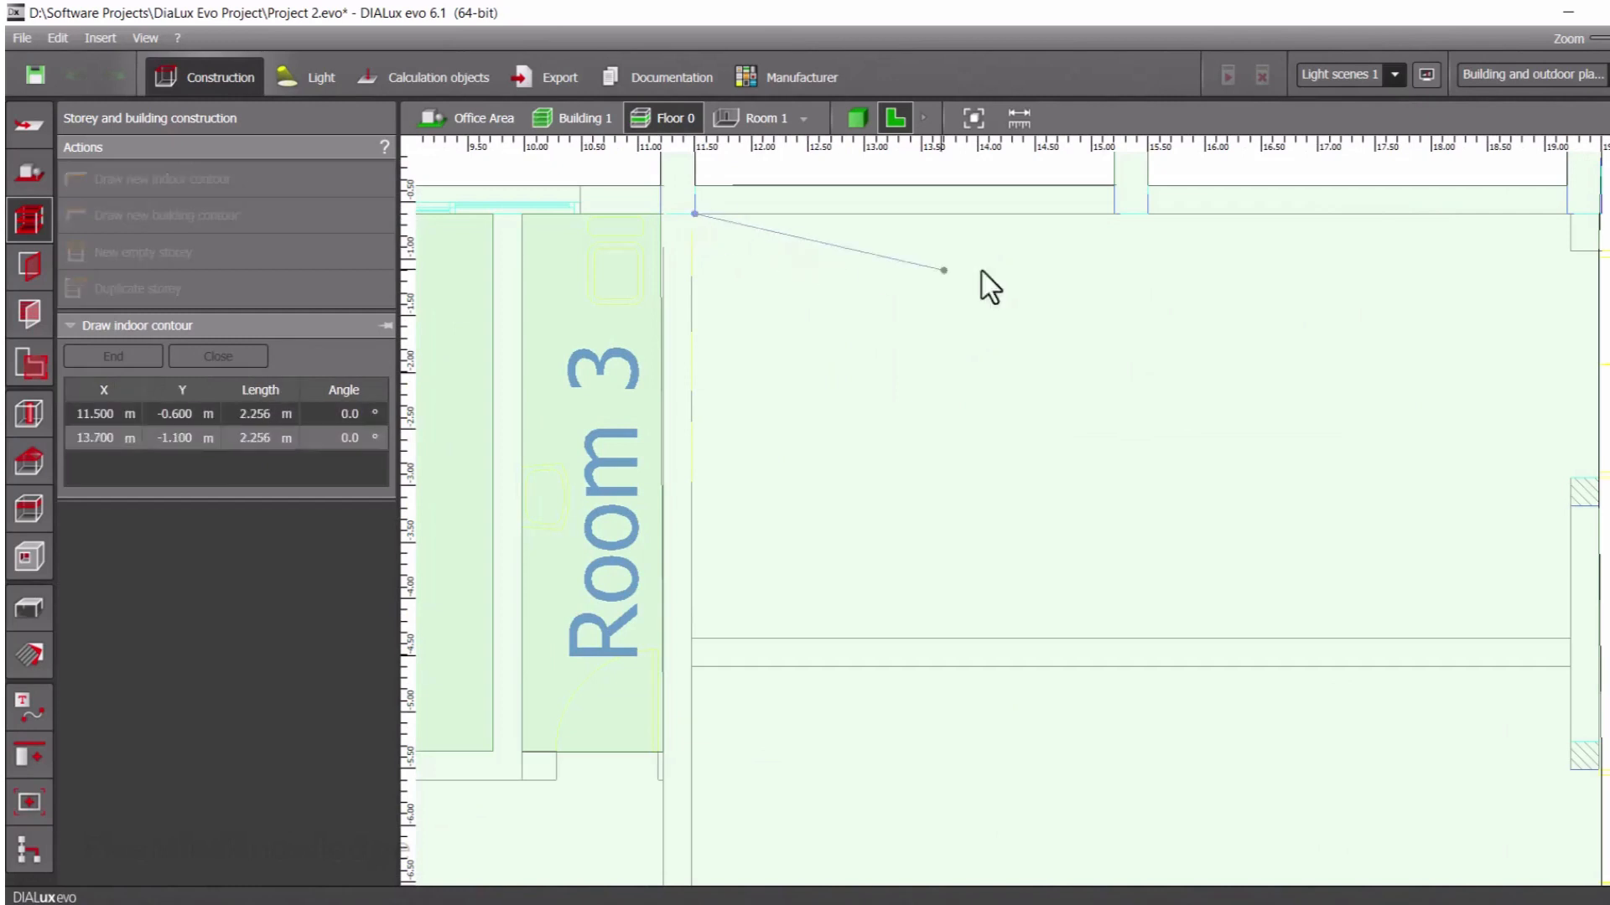
pyautogui.click(1572, 216)
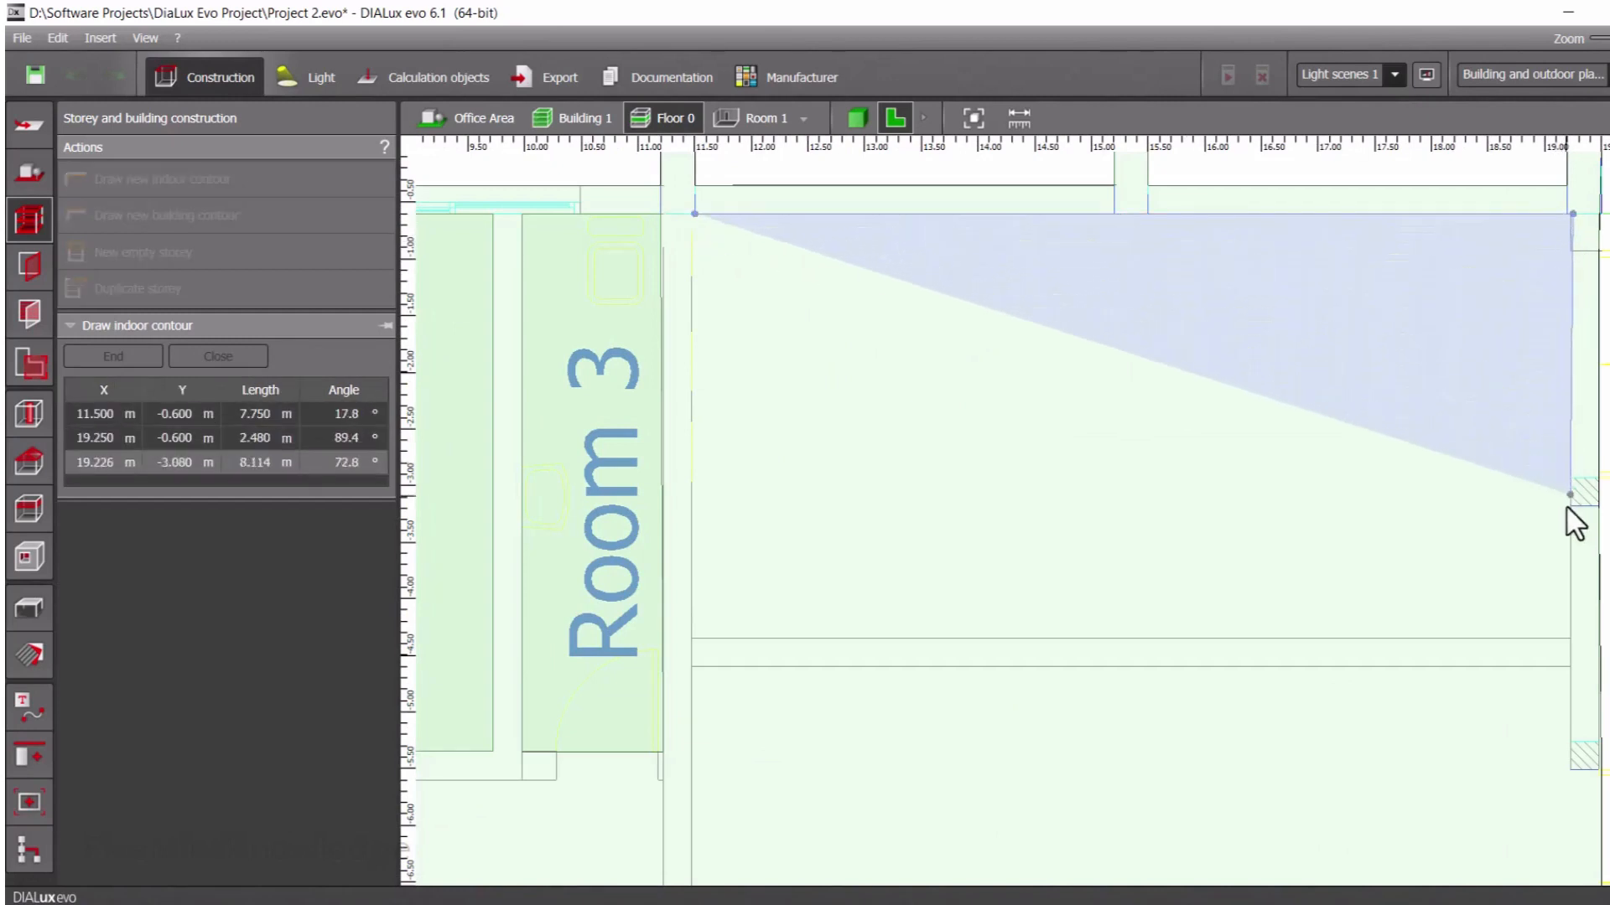
pyautogui.click(1570, 637)
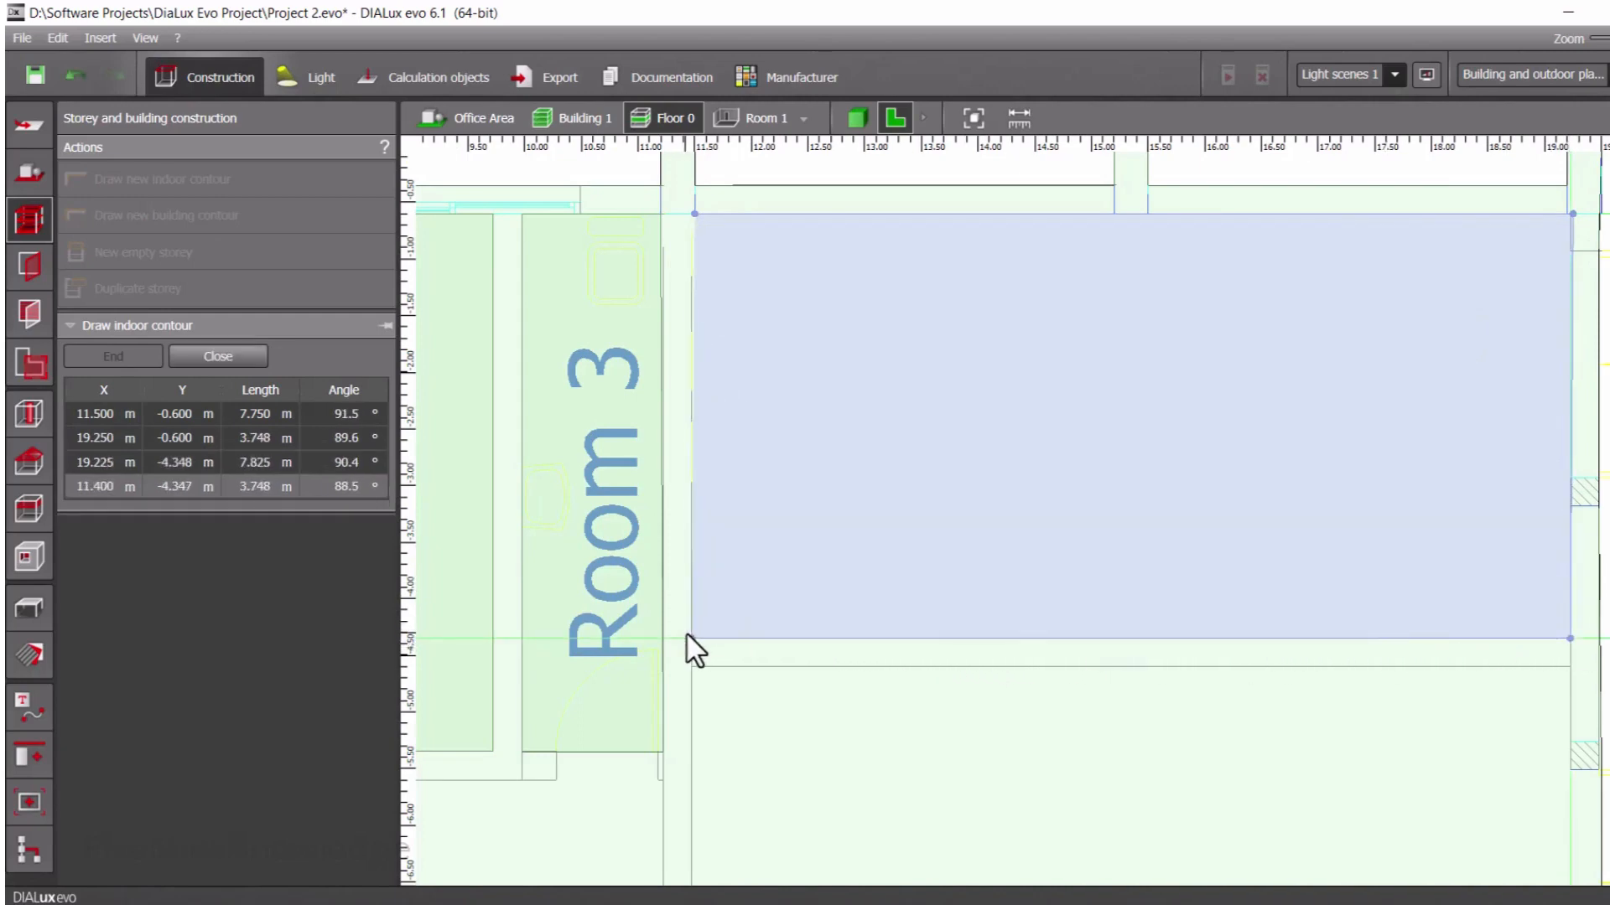
pyautogui.click(691, 639)
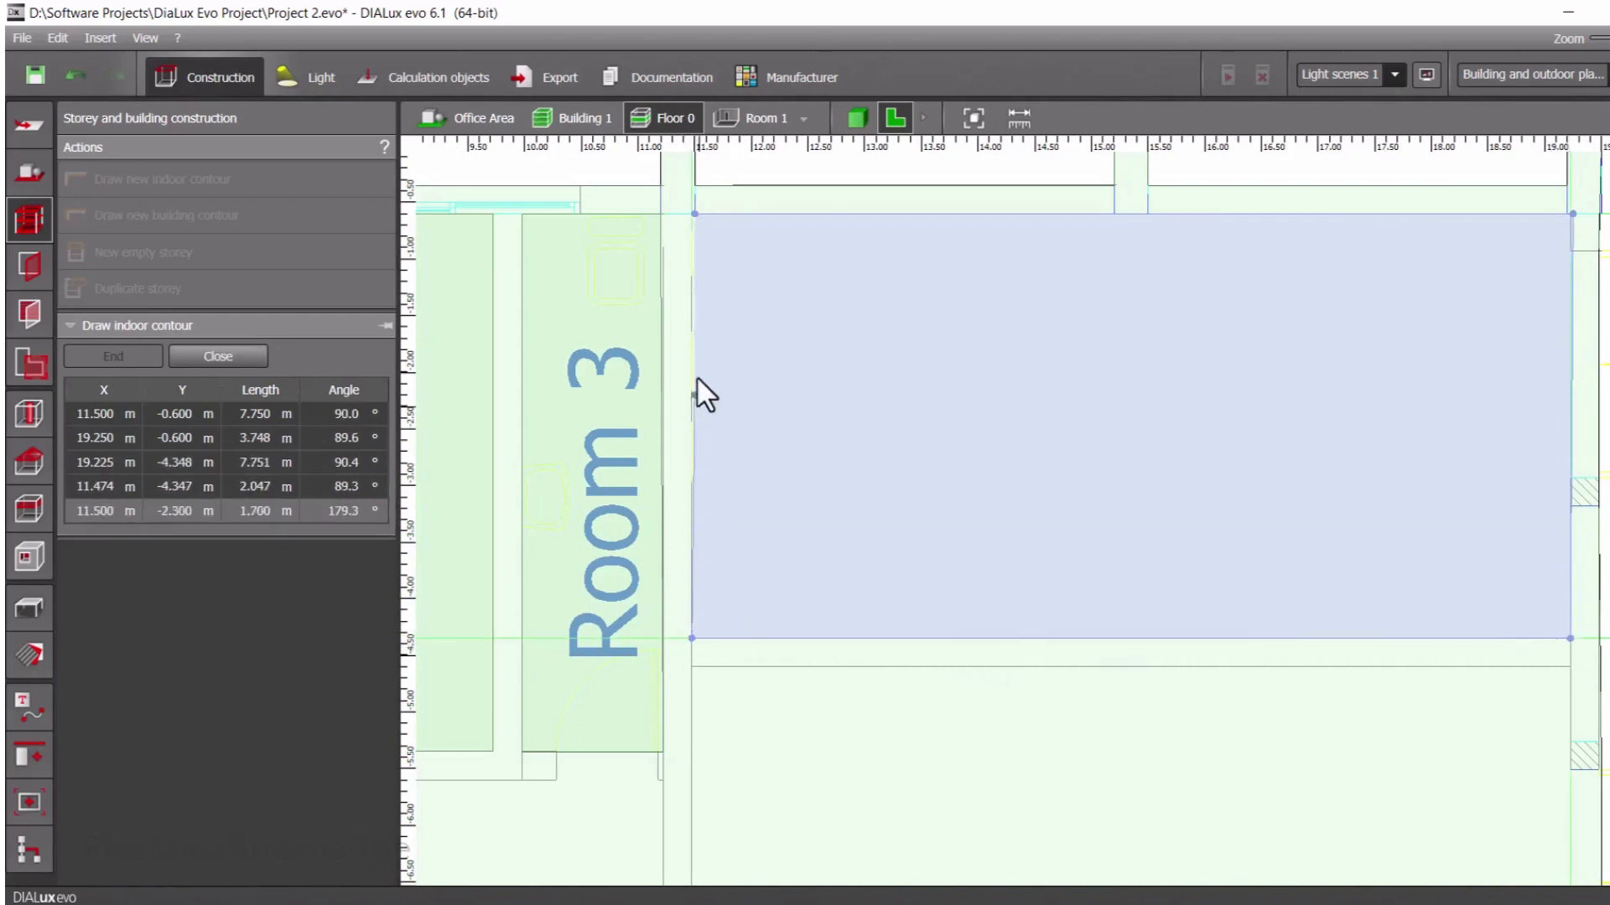
pyautogui.rightClick(693, 210)
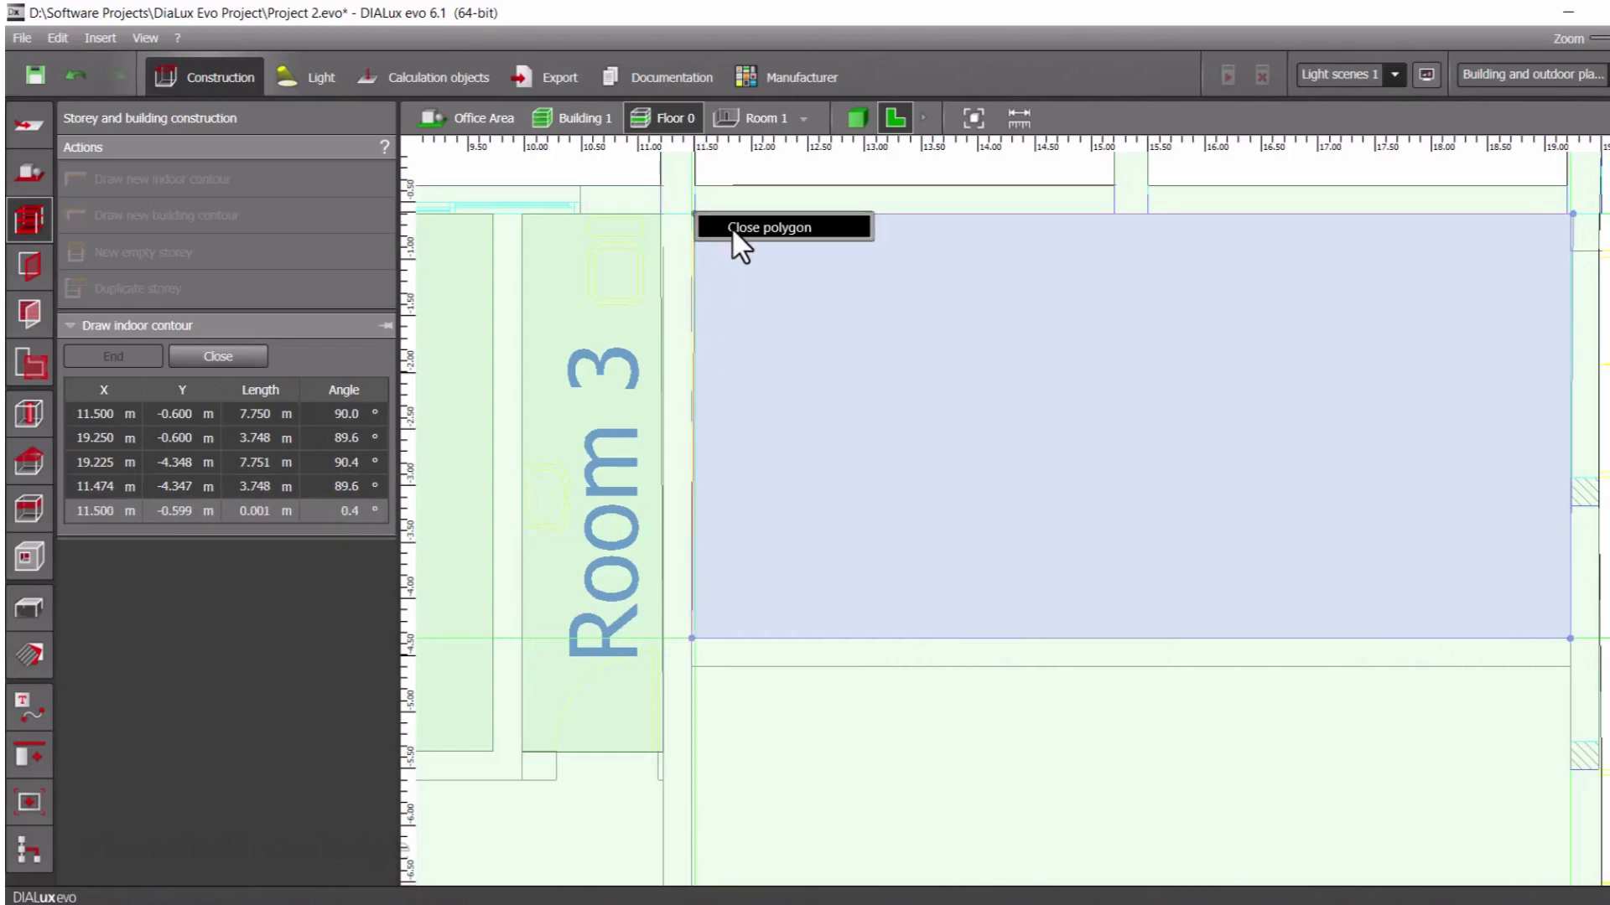
pyautogui.click(731, 228)
pyautogui.scroll(-3, 770, 460)
pyautogui.click(724, 617)
pyautogui.moveTo(725, 617); pyautogui.dragTo(941, 471, button='middle')
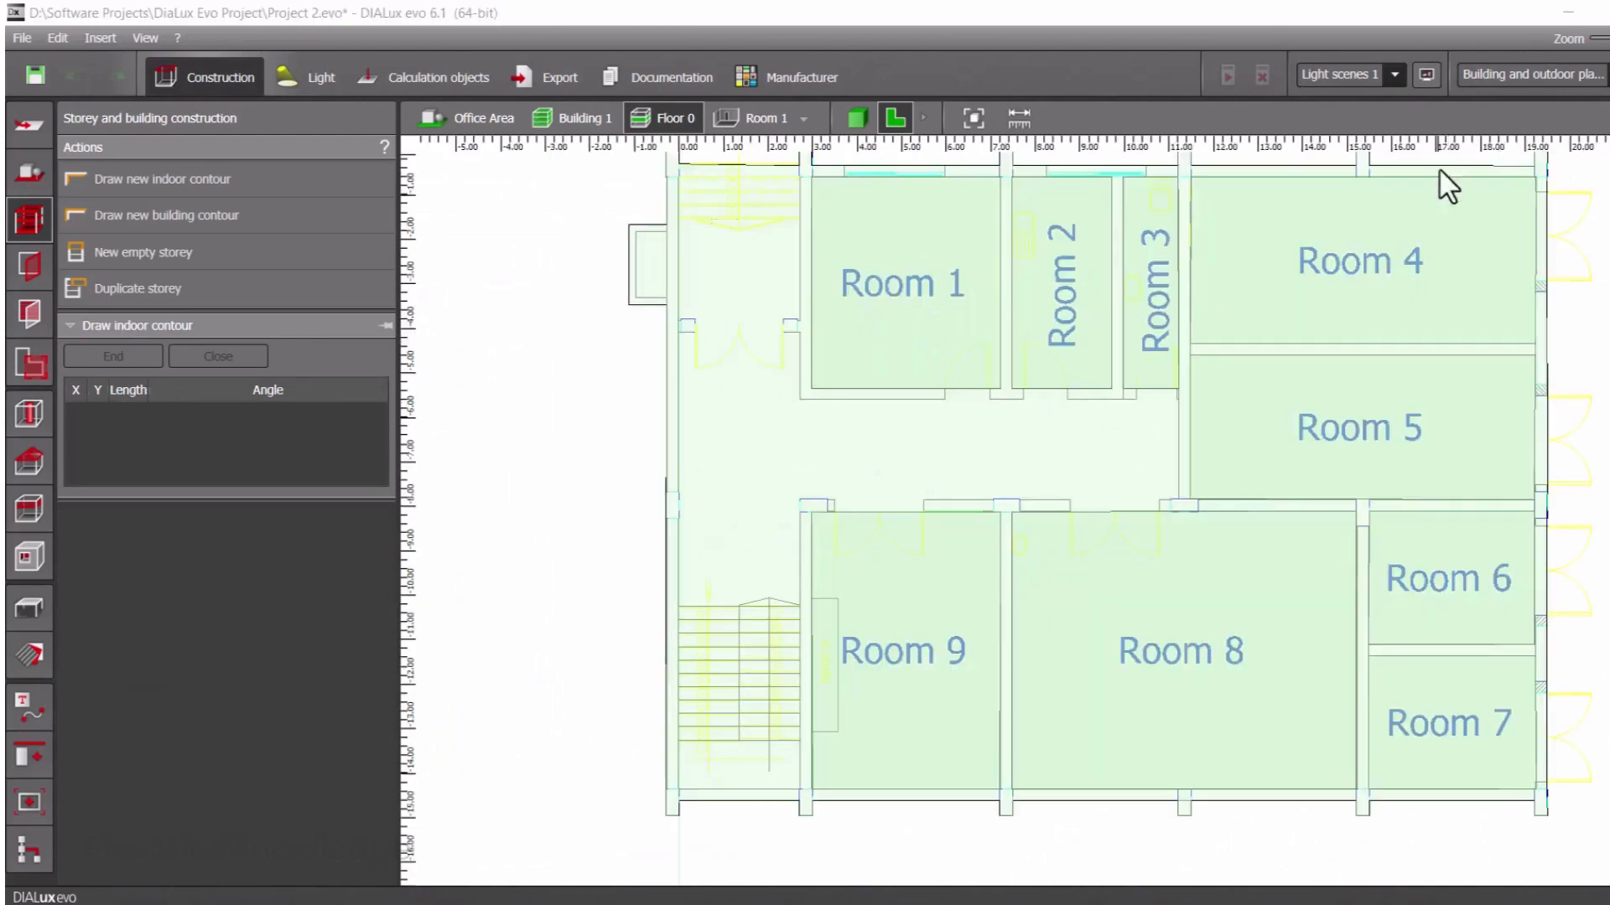
# Start an indoor contour for the corridor at its upper-right corner below Room 3 and trace its upper wall about 8.49 m to the wall corner
pyautogui.scroll(2, 1169, 421)
pyautogui.scroll(1, 1174, 421)
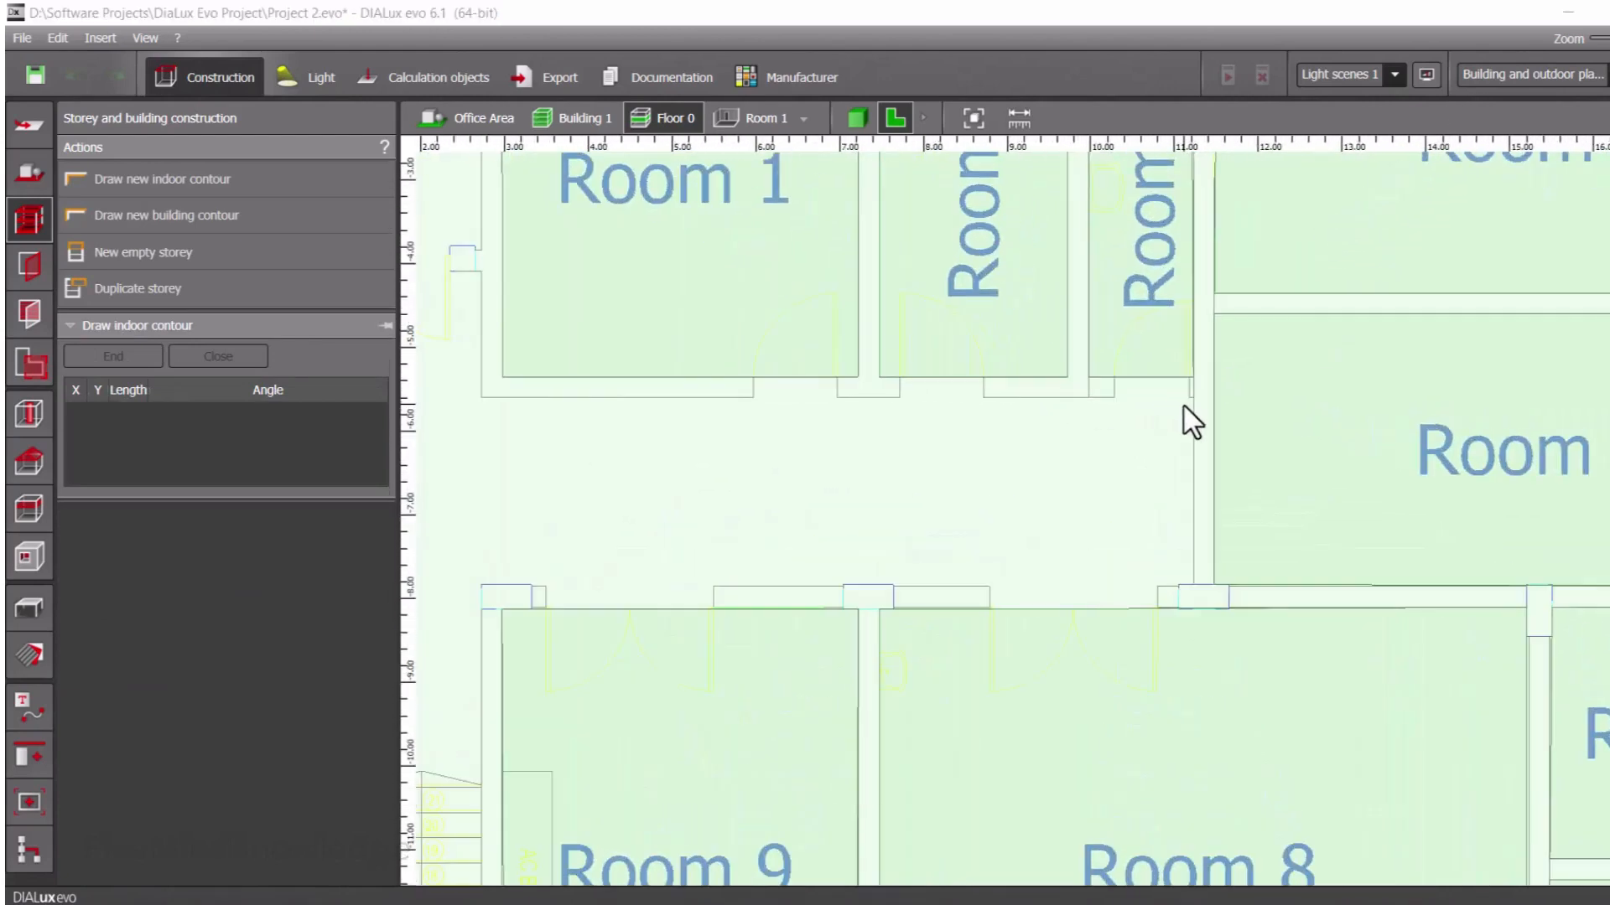
pyautogui.click(1193, 398)
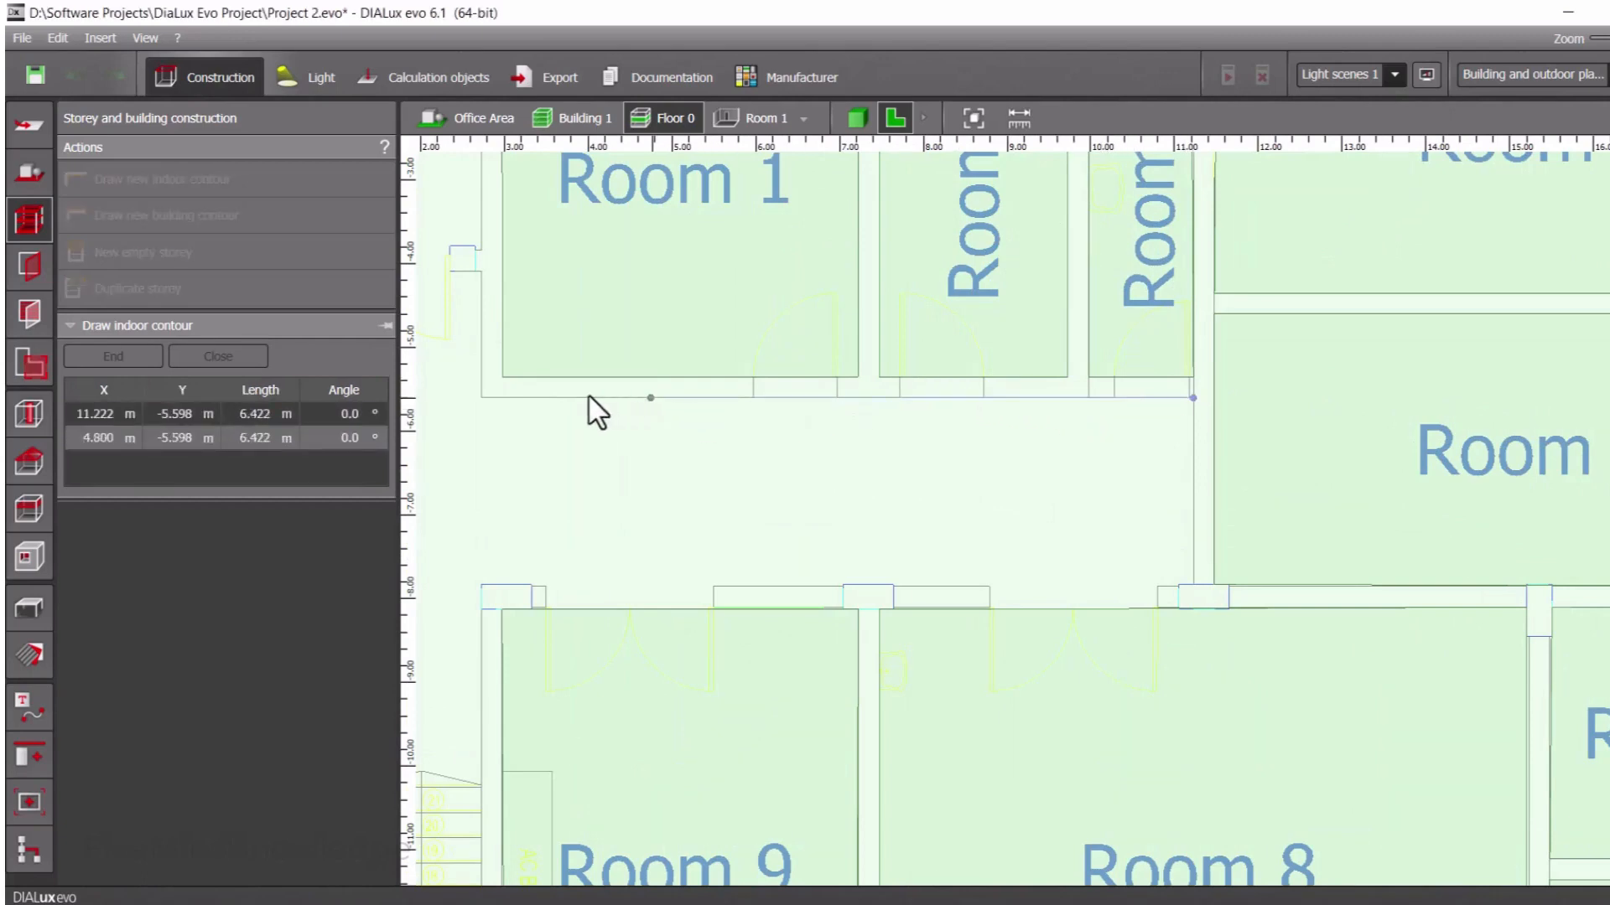
pyautogui.click(482, 399)
# Continue the corridor contour about 1.51 m up beside Room 1 to the double-door wall, then about 2.75 m across to the outer wall
pyautogui.scroll(-3, 479, 404)
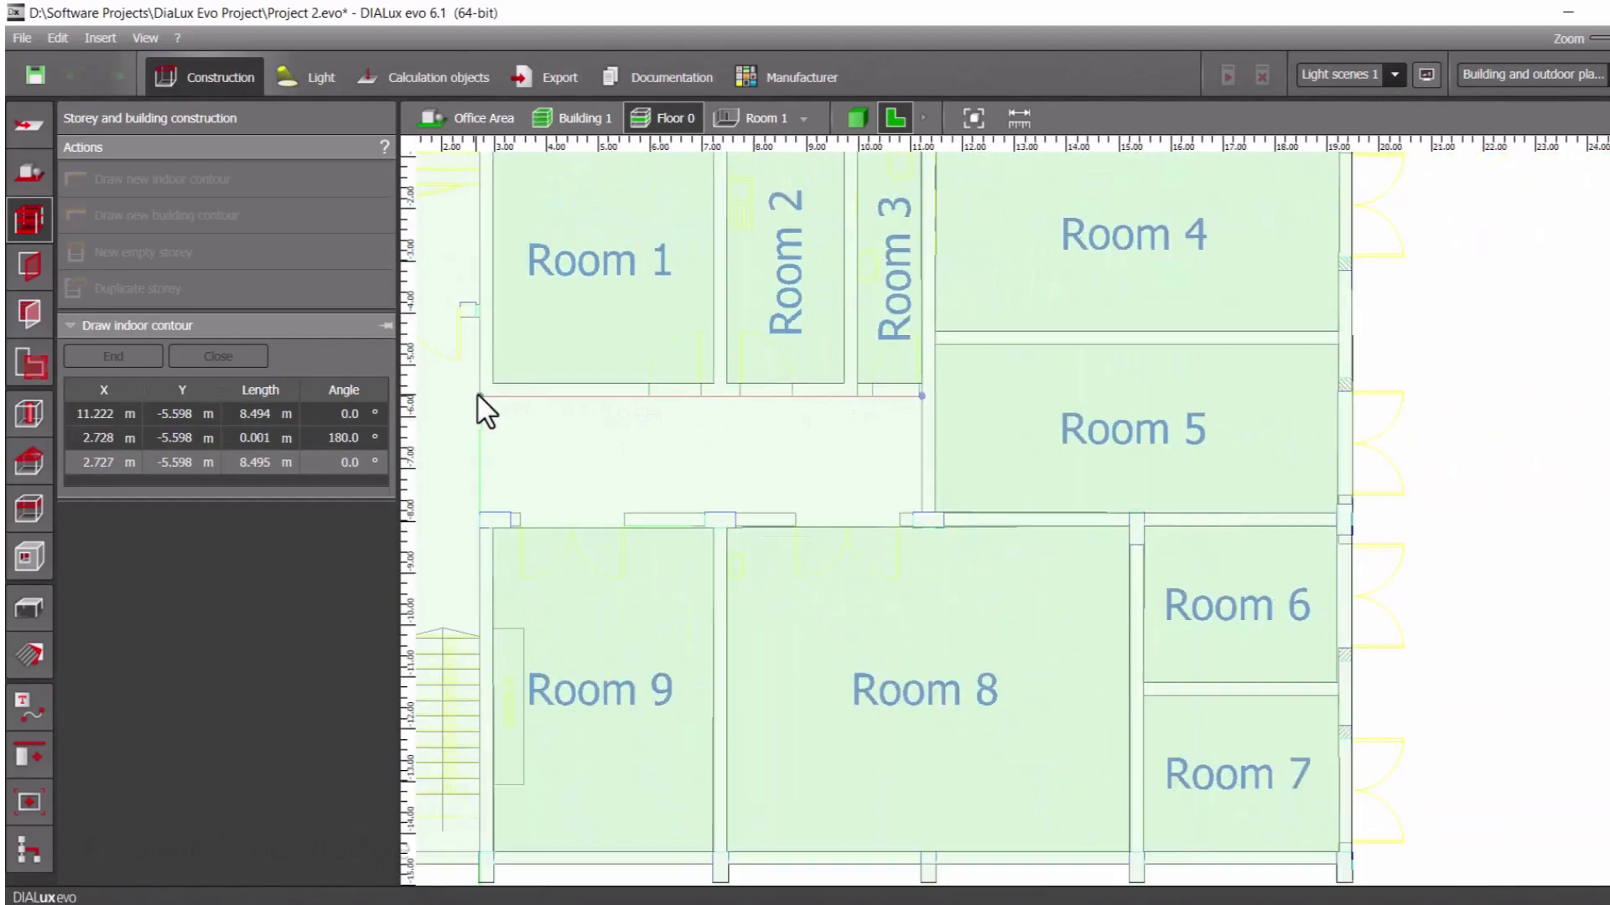
pyautogui.scroll(1, 471, 393)
pyautogui.moveTo(471, 391); pyautogui.dragTo(811, 450, button='middle')
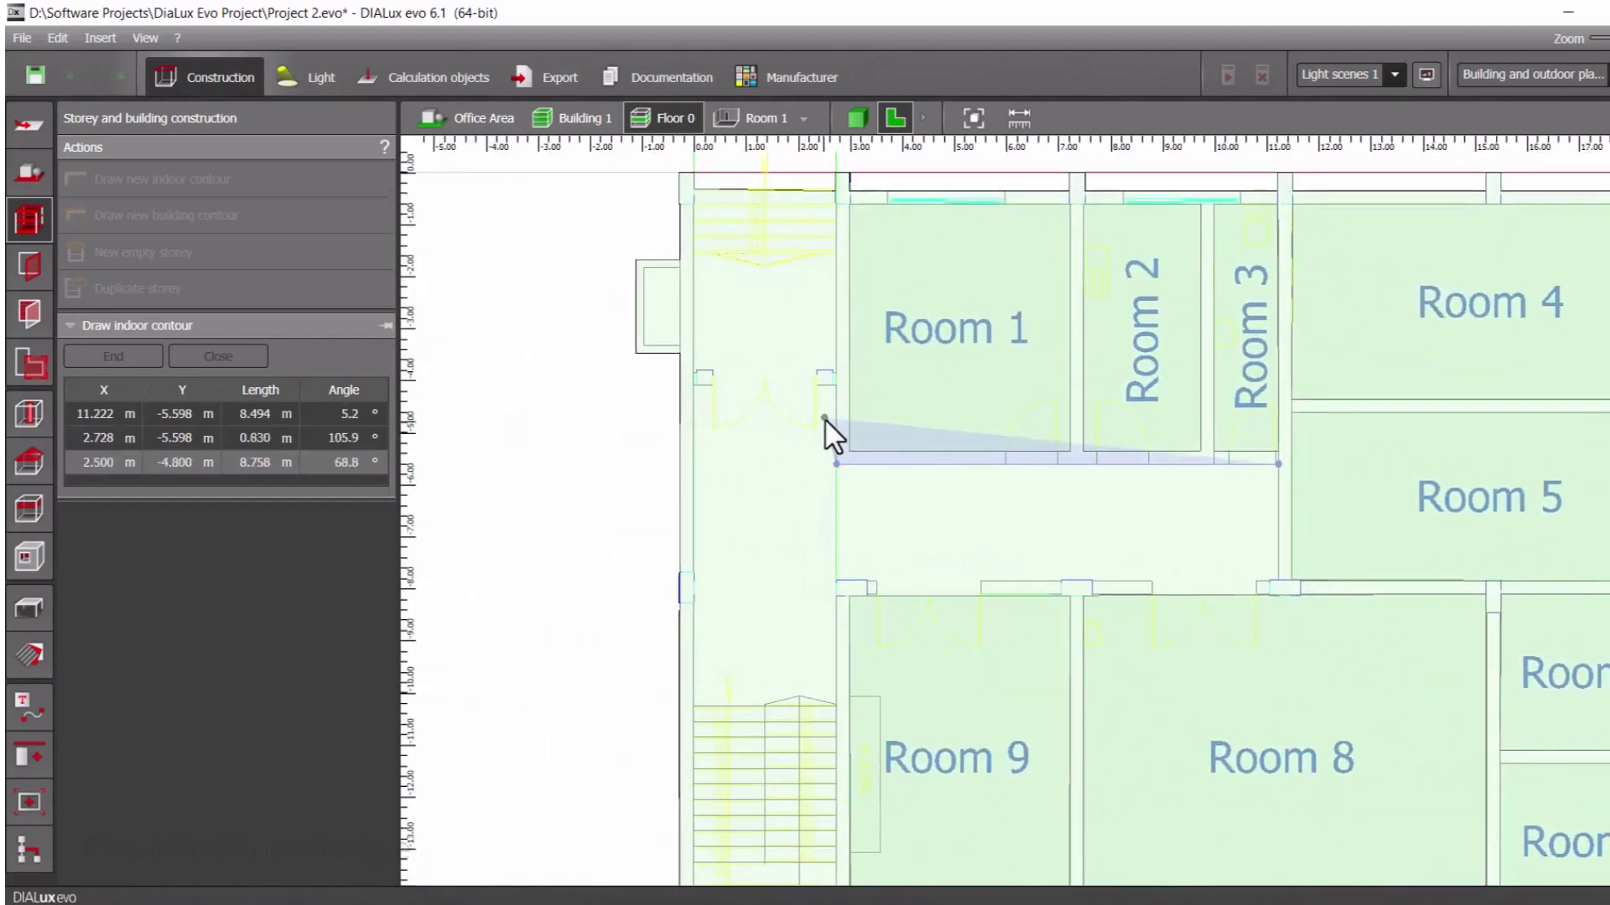
pyautogui.scroll(4, 835, 392)
pyautogui.scroll(2, 836, 390)
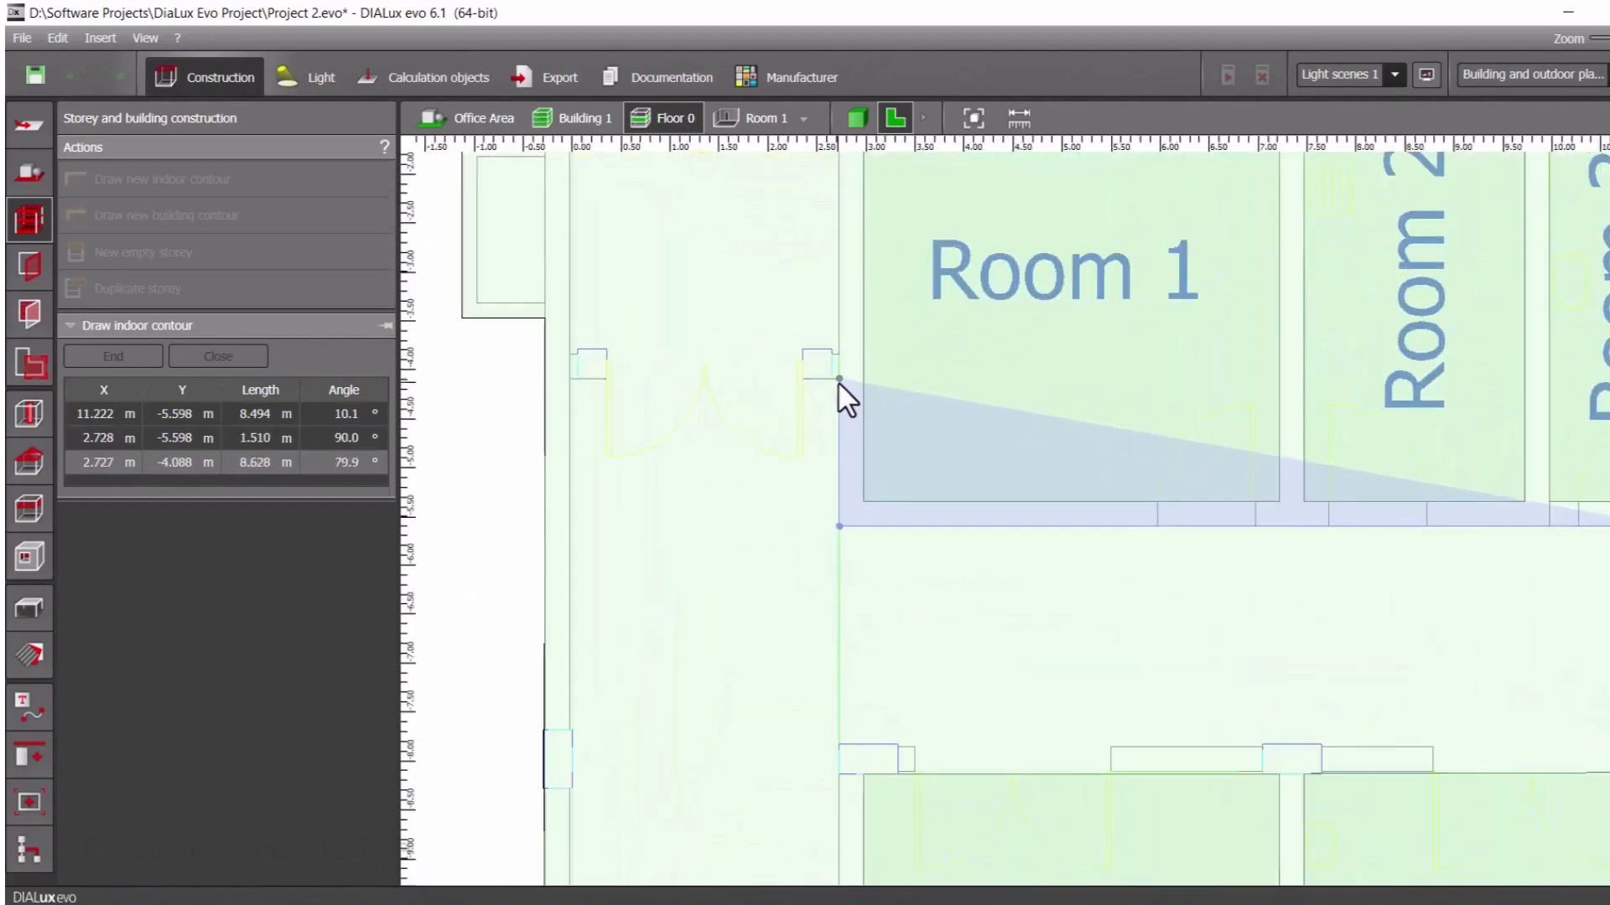
pyautogui.click(838, 384)
pyautogui.click(570, 379)
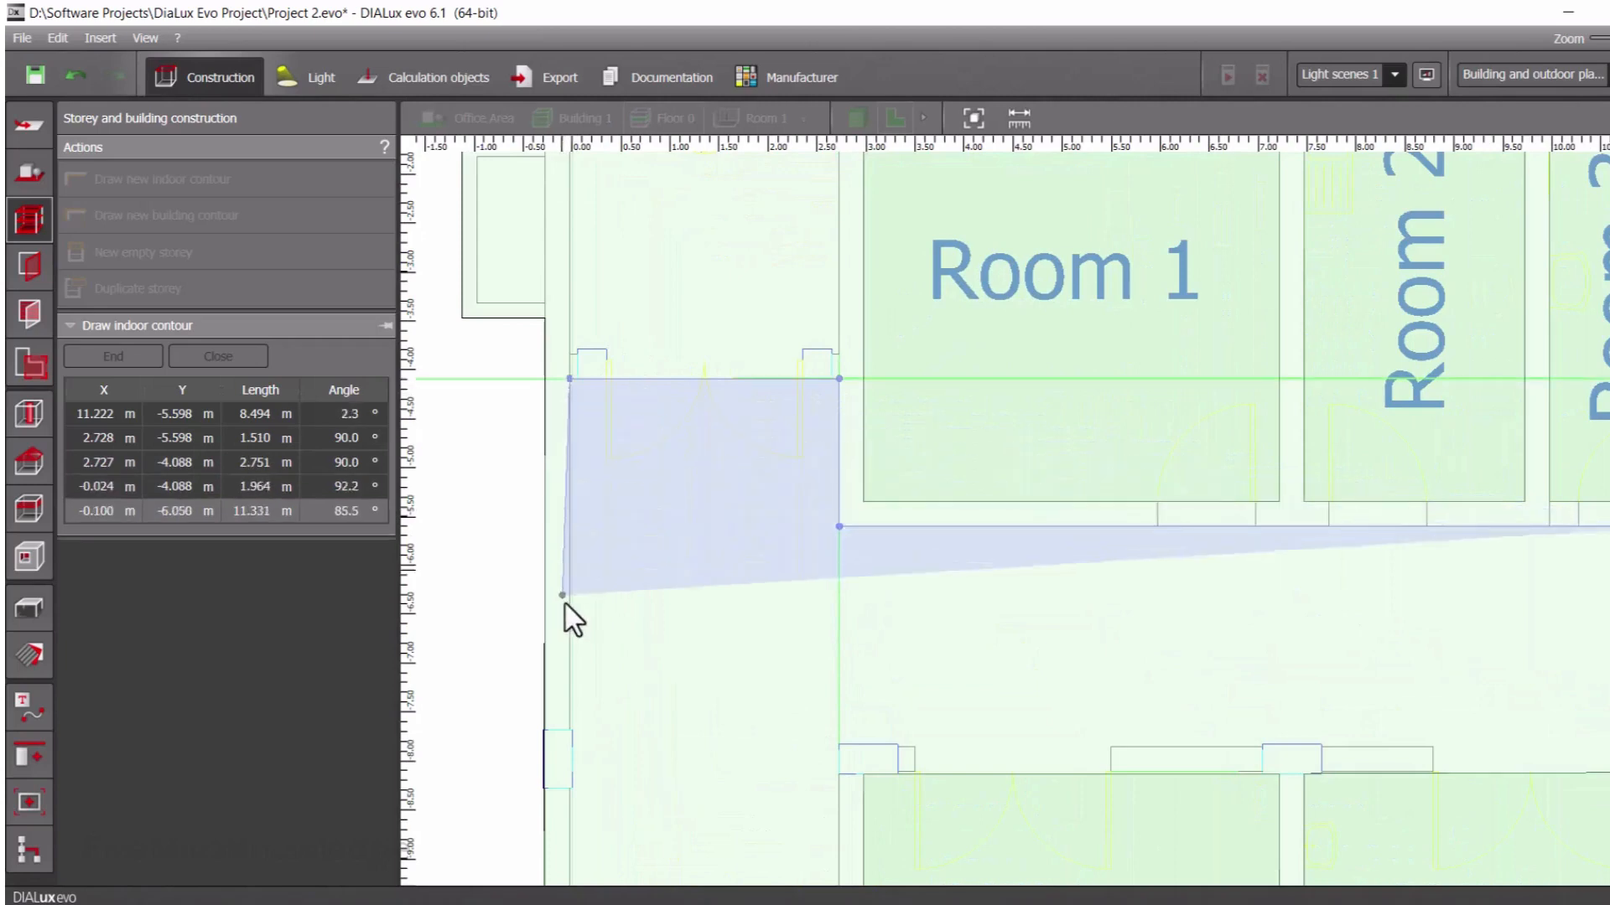
# Trace the outer wall about 6.19 m down to the stairs, 2.75 m across the stair edge, and 2.46 m up to the corridor's lower wall
pyautogui.scroll(-4, 566, 612)
pyautogui.scroll(3, 601, 729)
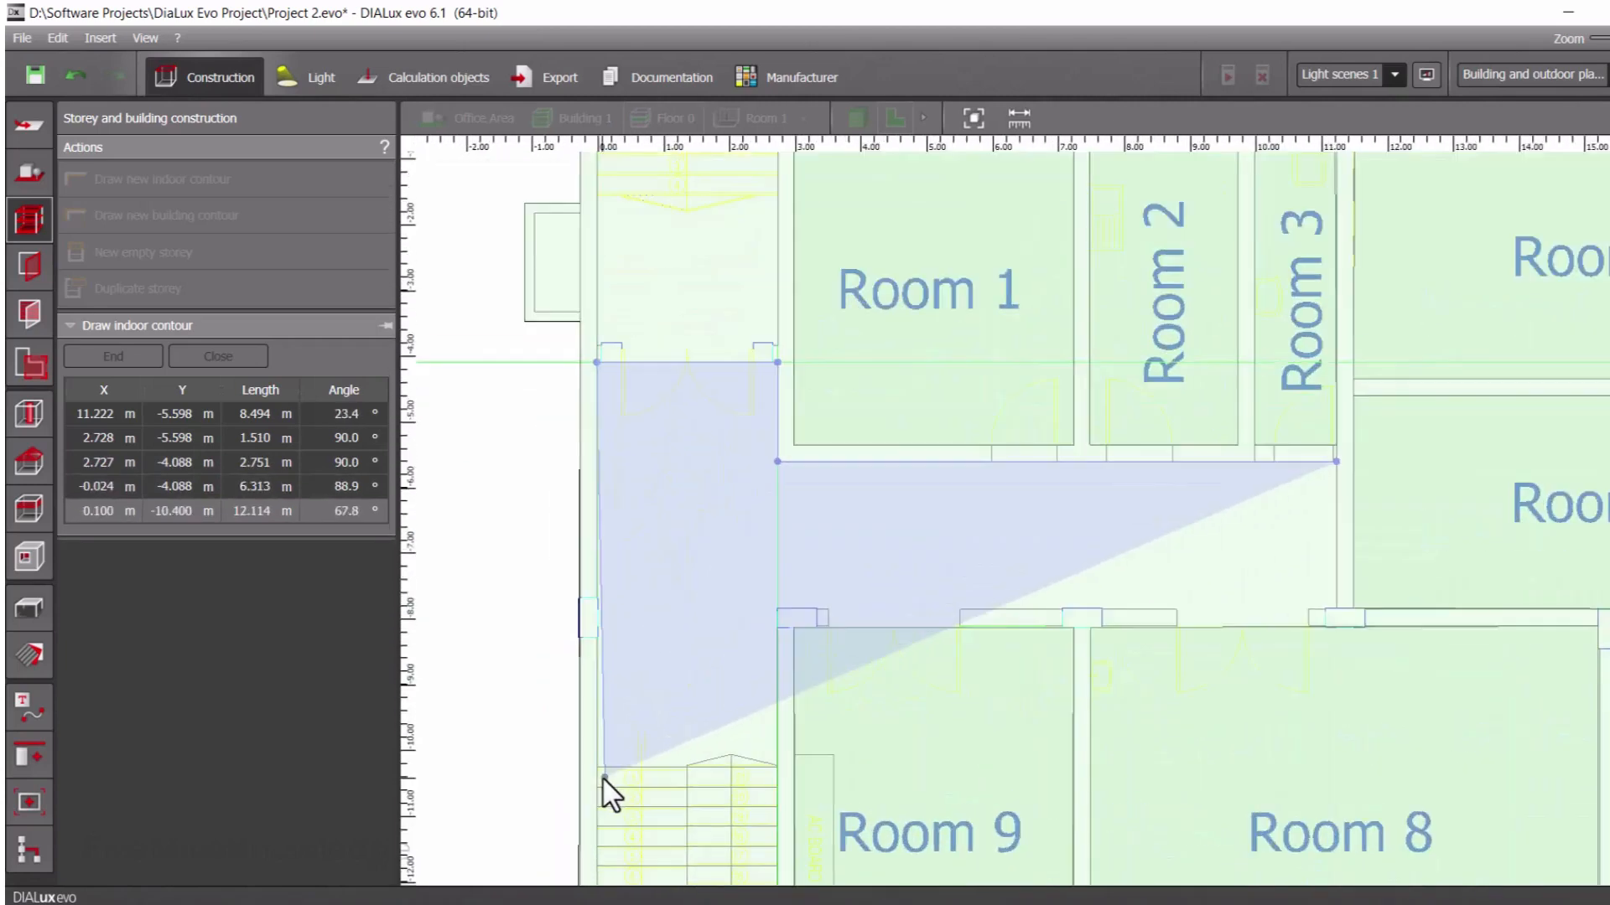
pyautogui.click(597, 766)
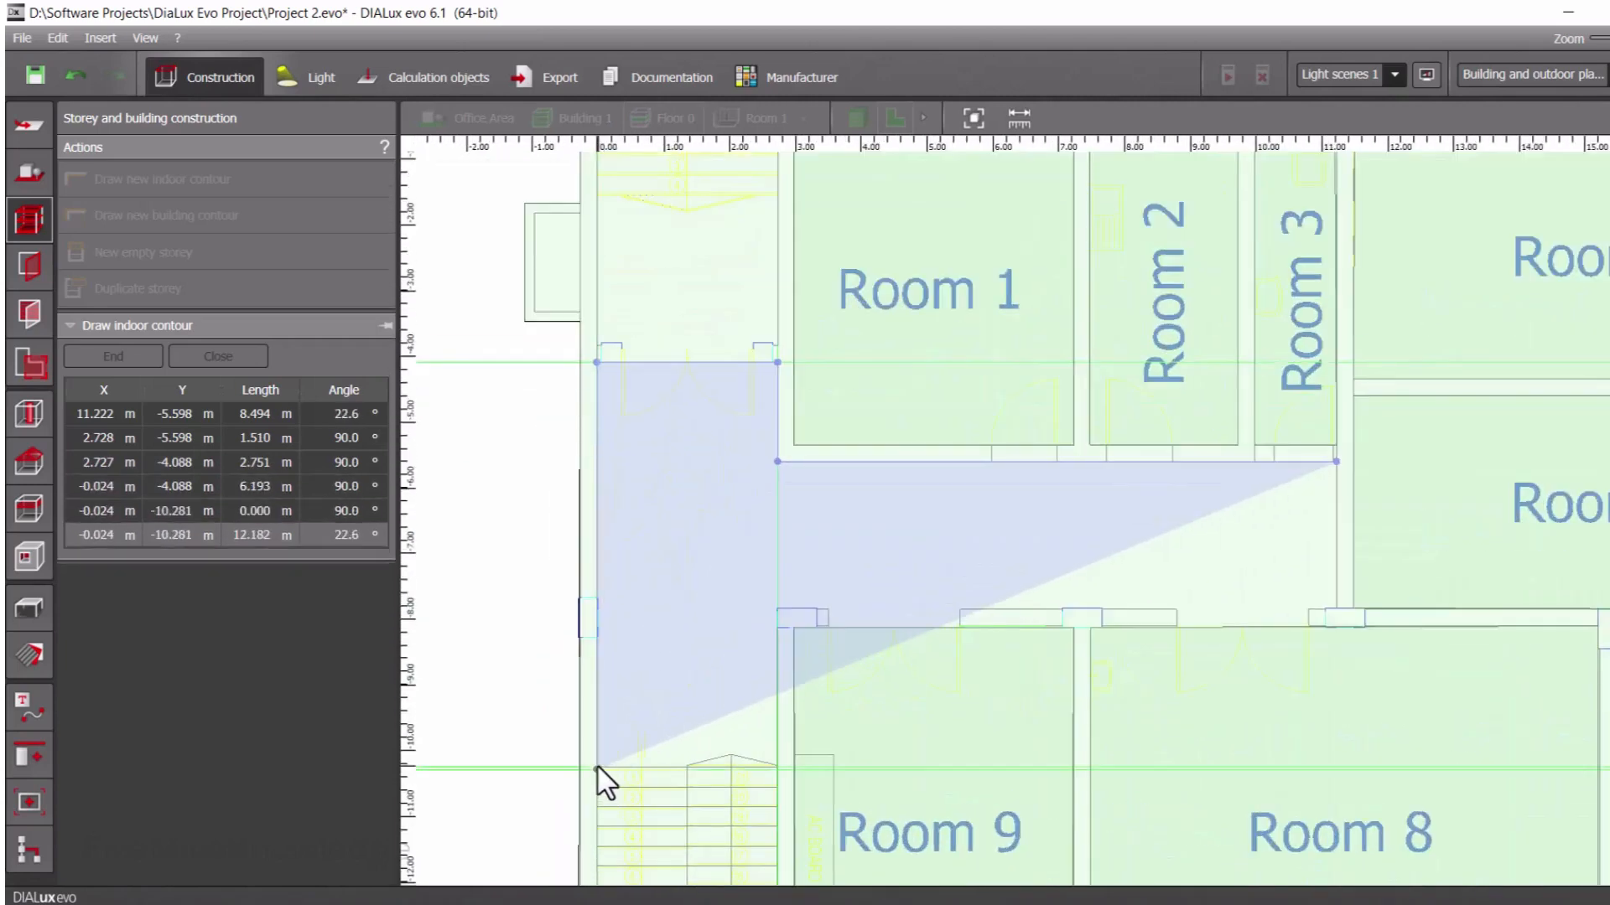
pyautogui.click(773, 767)
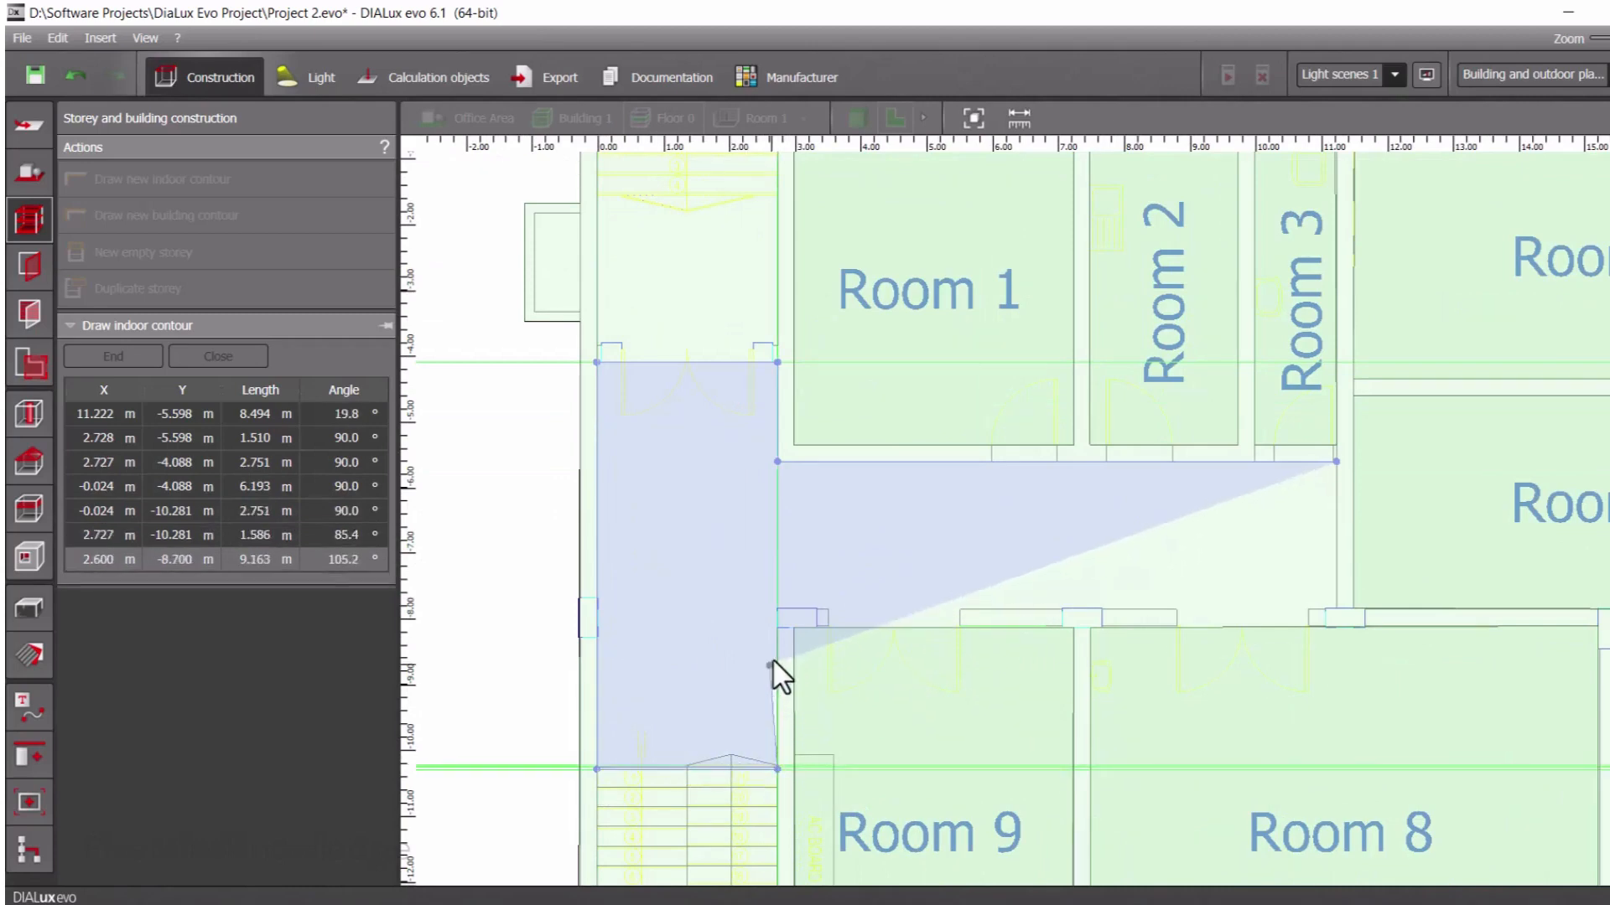
pyautogui.click(777, 607)
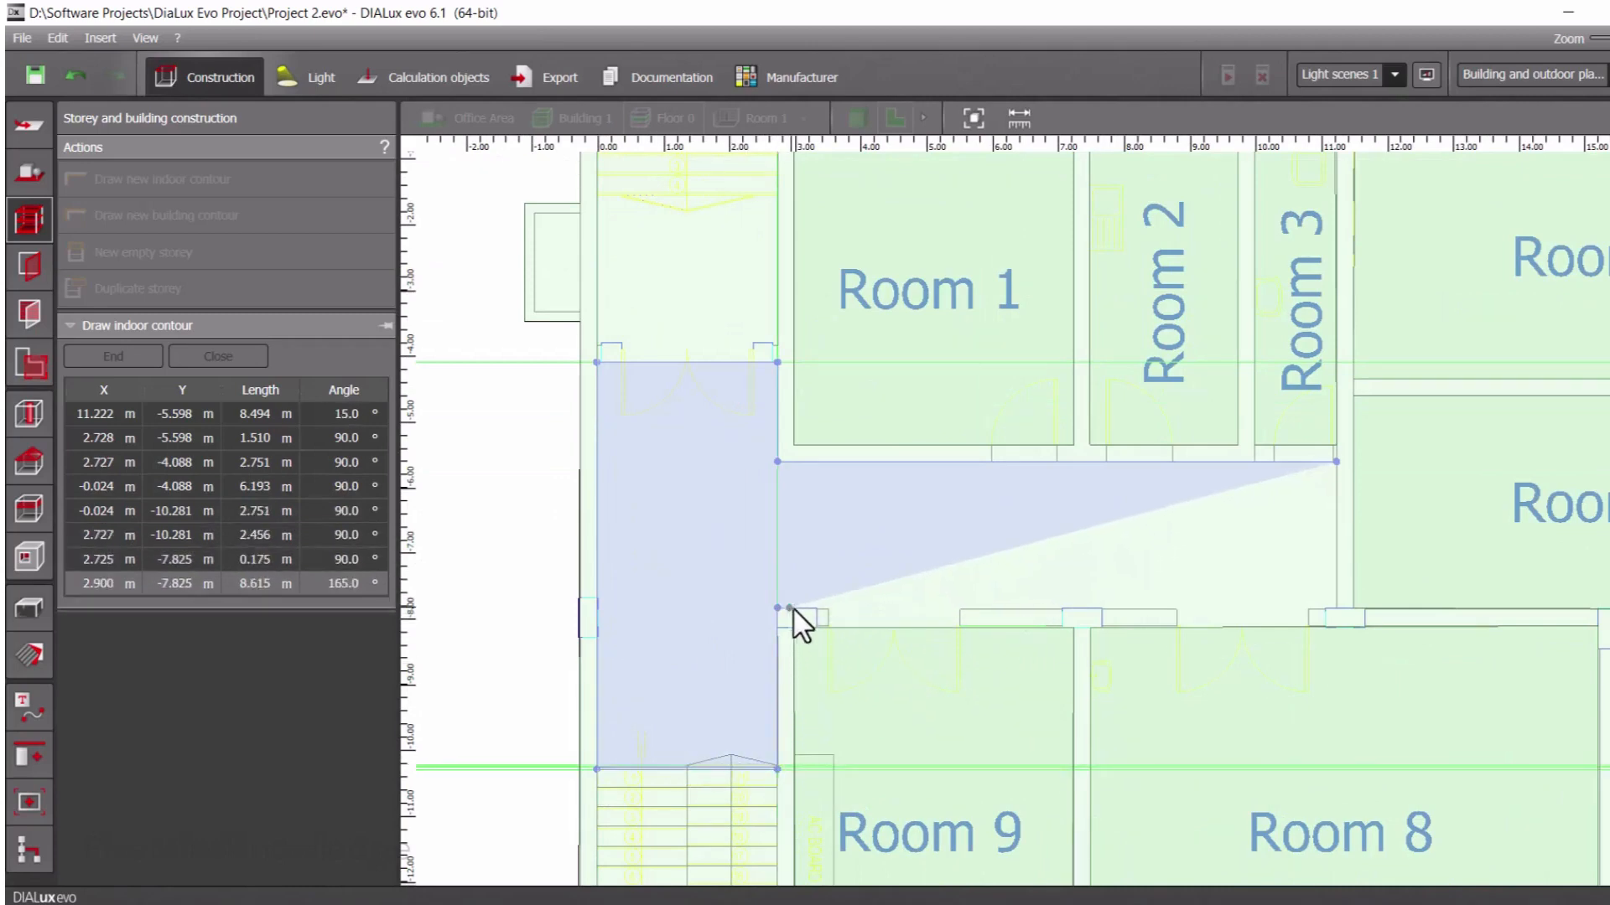
# Trace the corridor's lower wall about 8.50 m to its right end and close the polygon, then save the project
pyautogui.click(1335, 606)
pyautogui.rightClick(1276, 544)
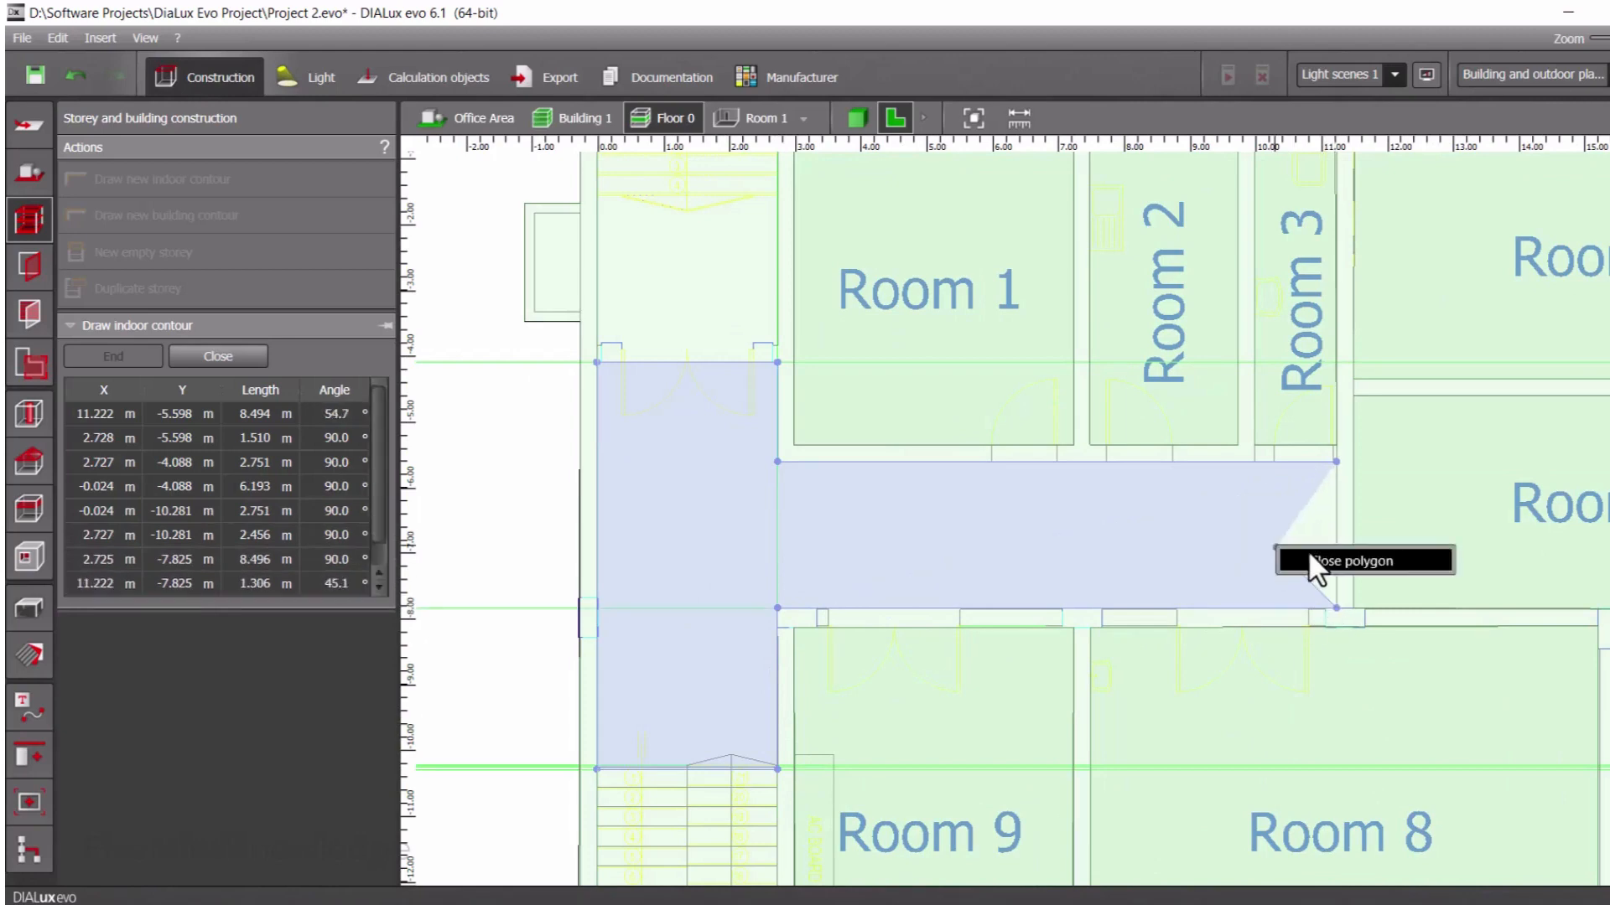
pyautogui.click(1310, 550)
pyautogui.scroll(-3, 1081, 542)
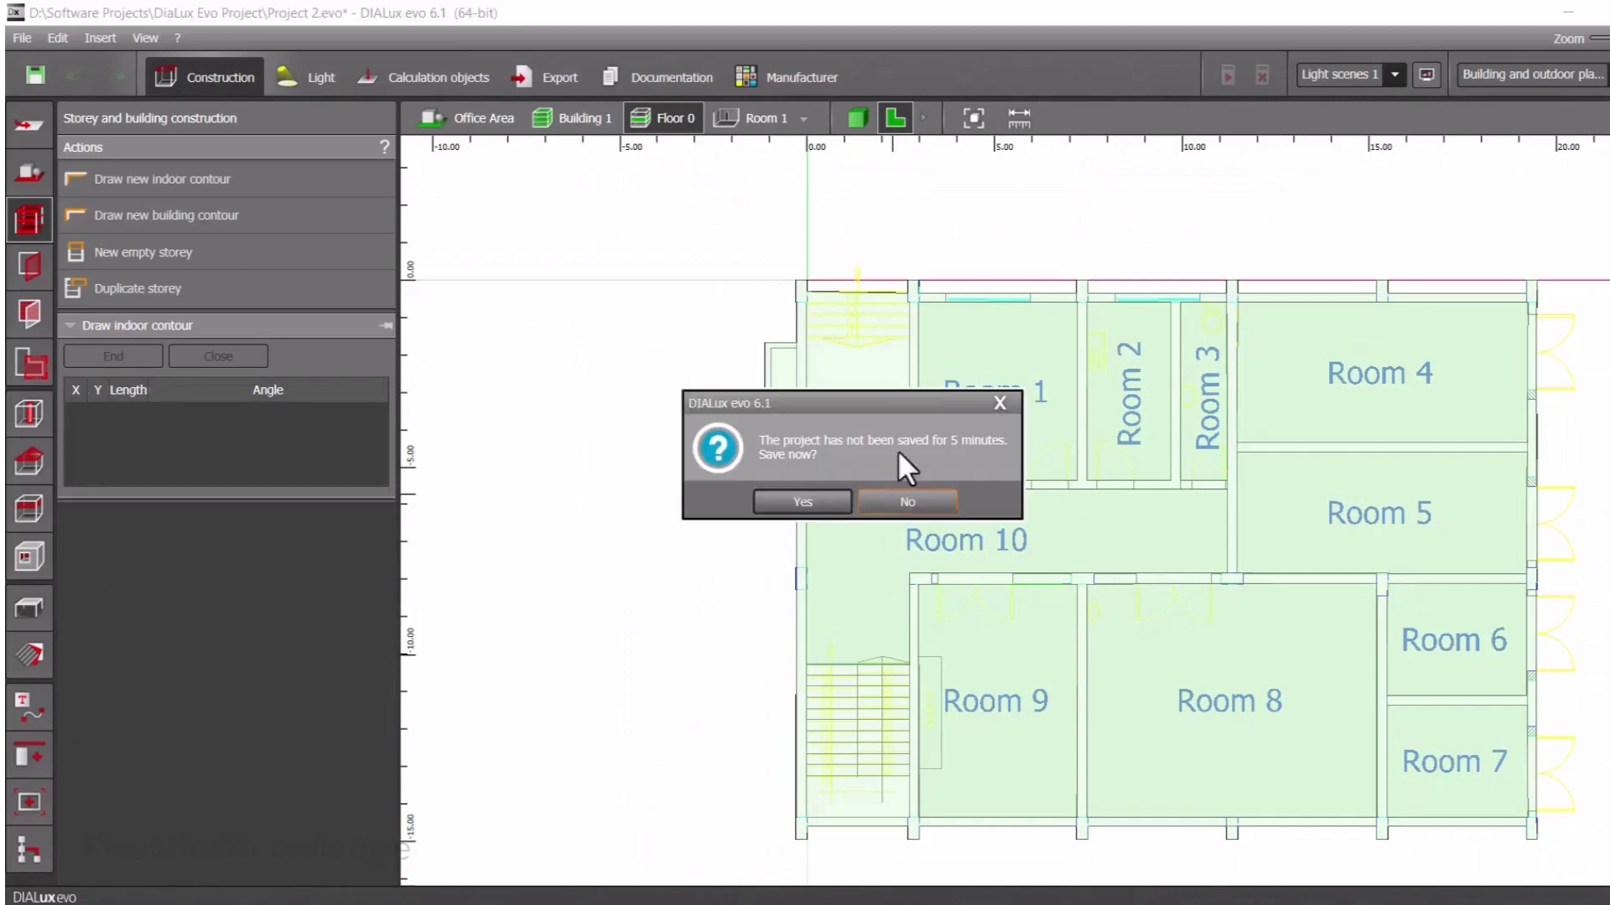
pyautogui.click(801, 501)
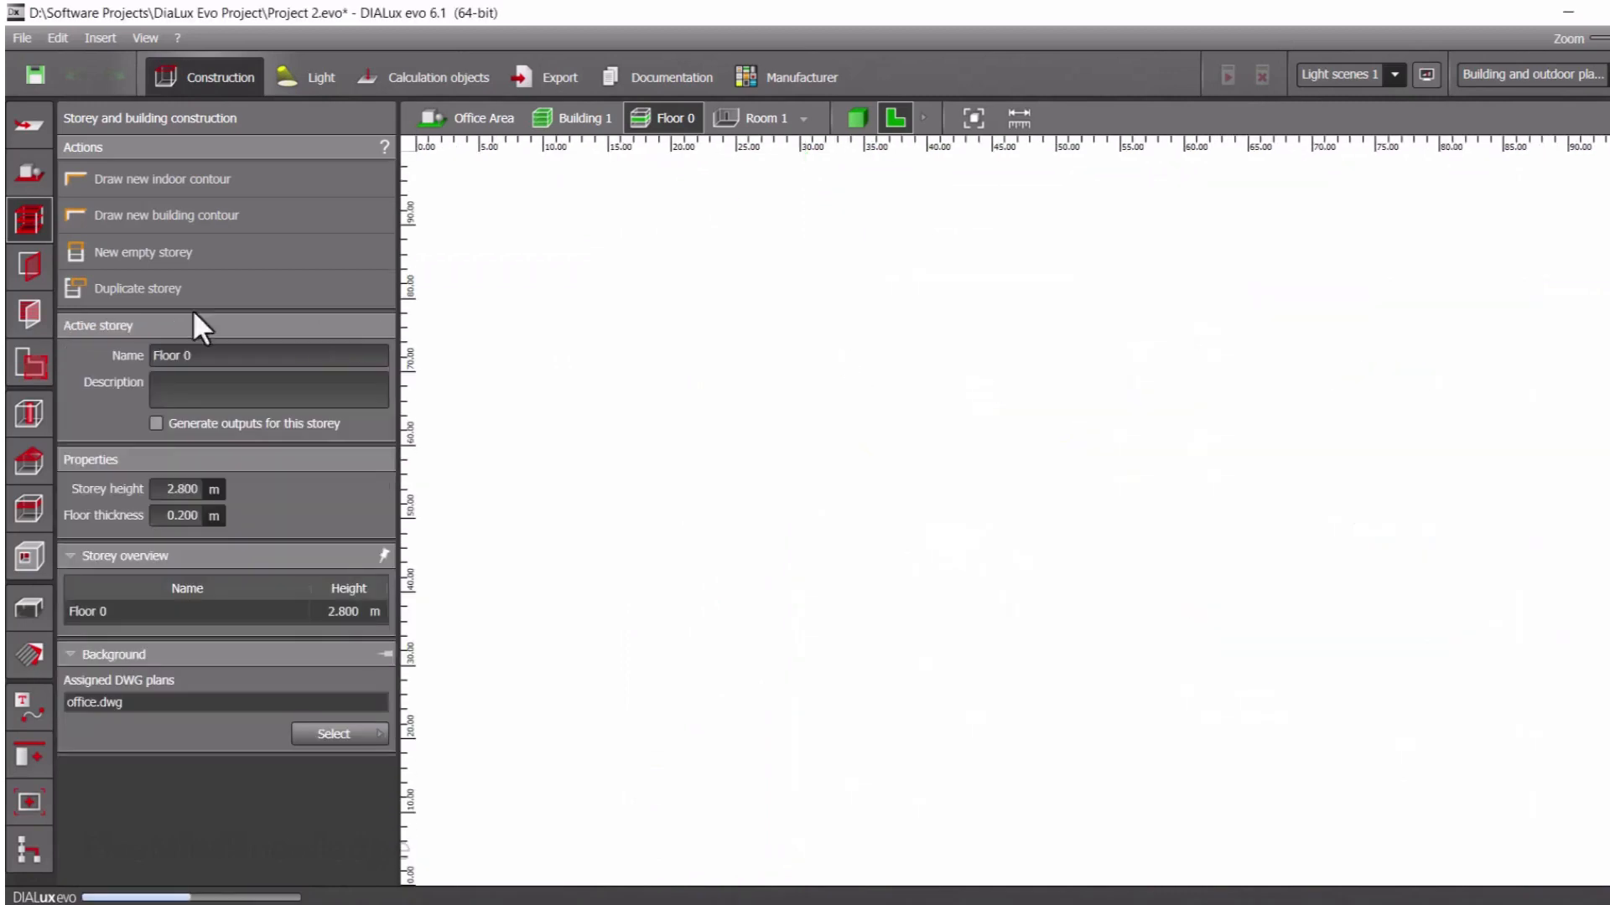
# Draw a new indoor contour about 2.75 m by 3.24 m for the entrance stair area left of Room 1 and close the polygon
pyautogui.click(161, 179)
pyautogui.scroll(10, 845, 313)
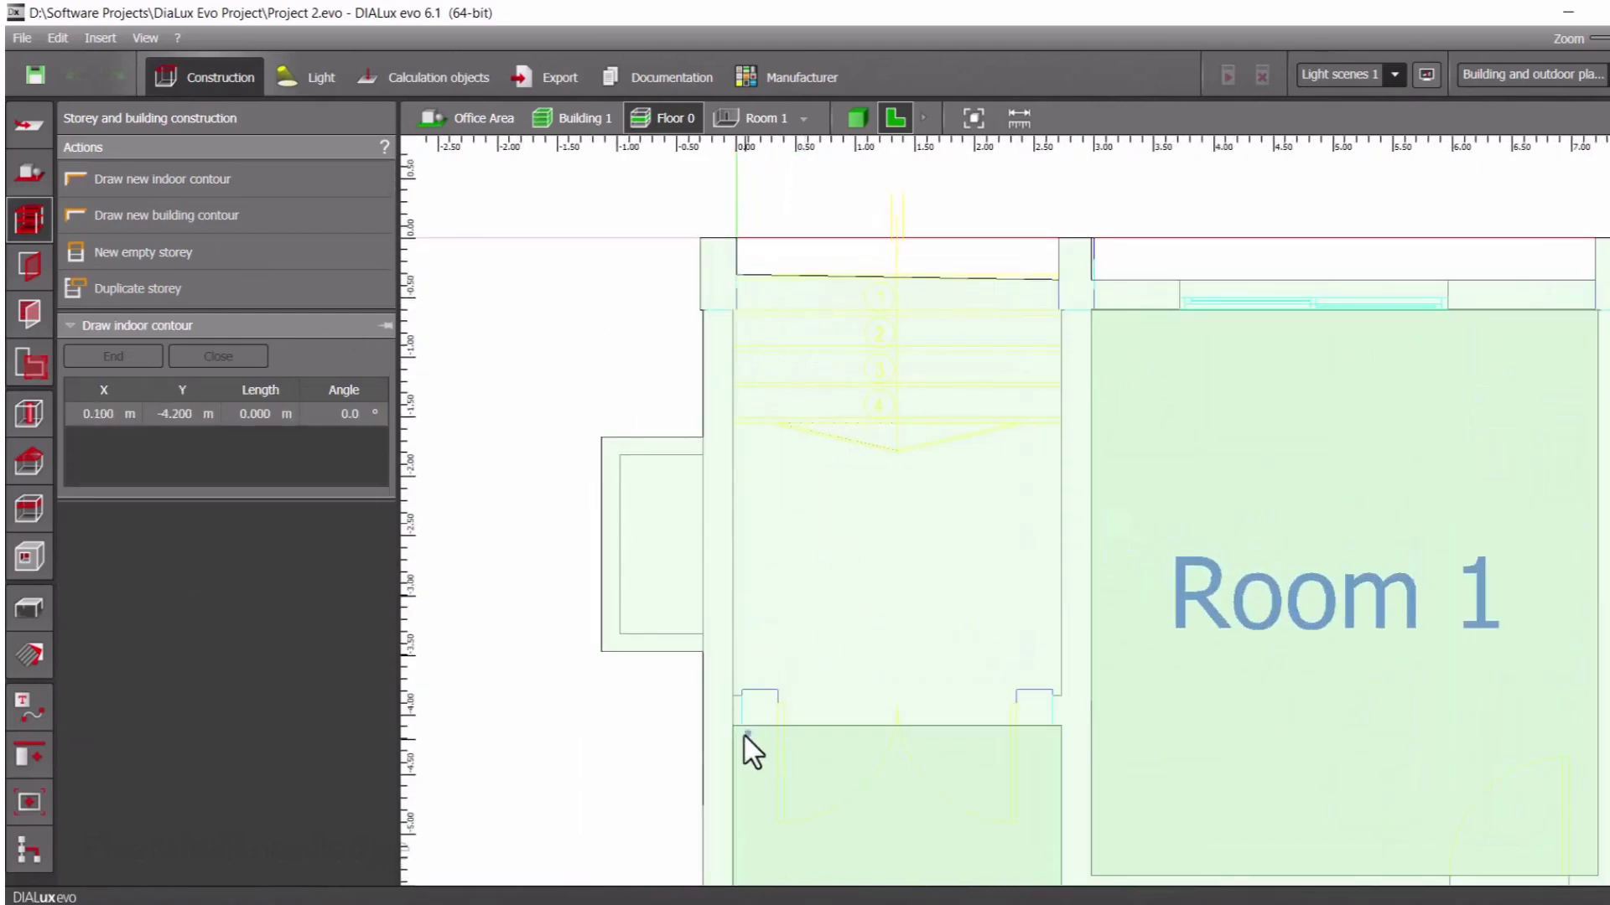
pyautogui.click(735, 697)
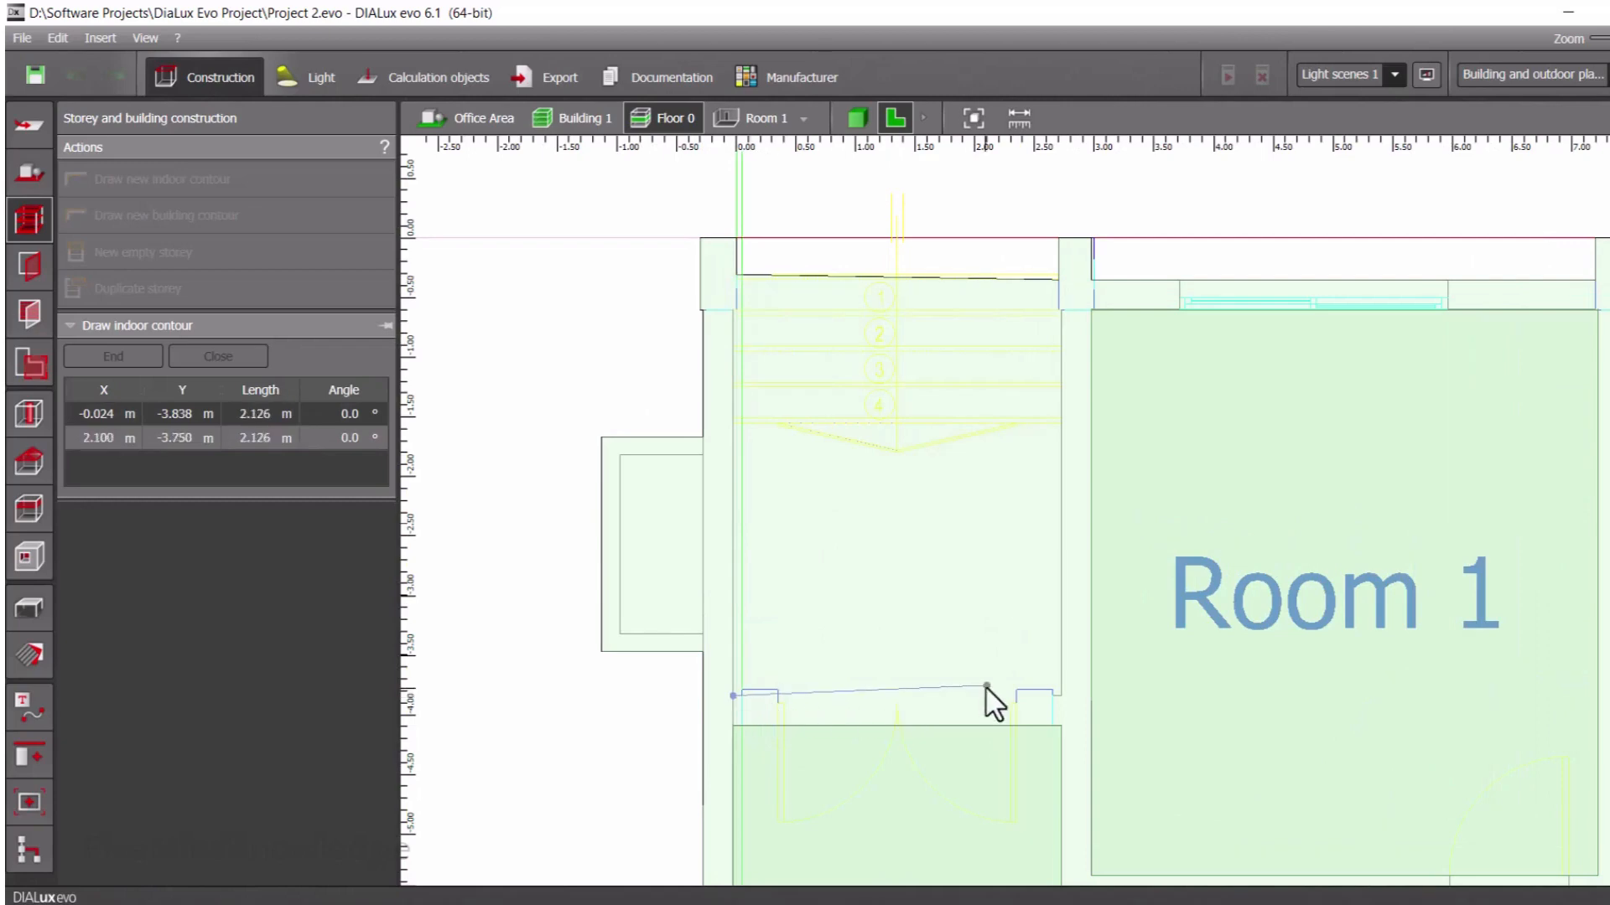
pyautogui.click(1062, 696)
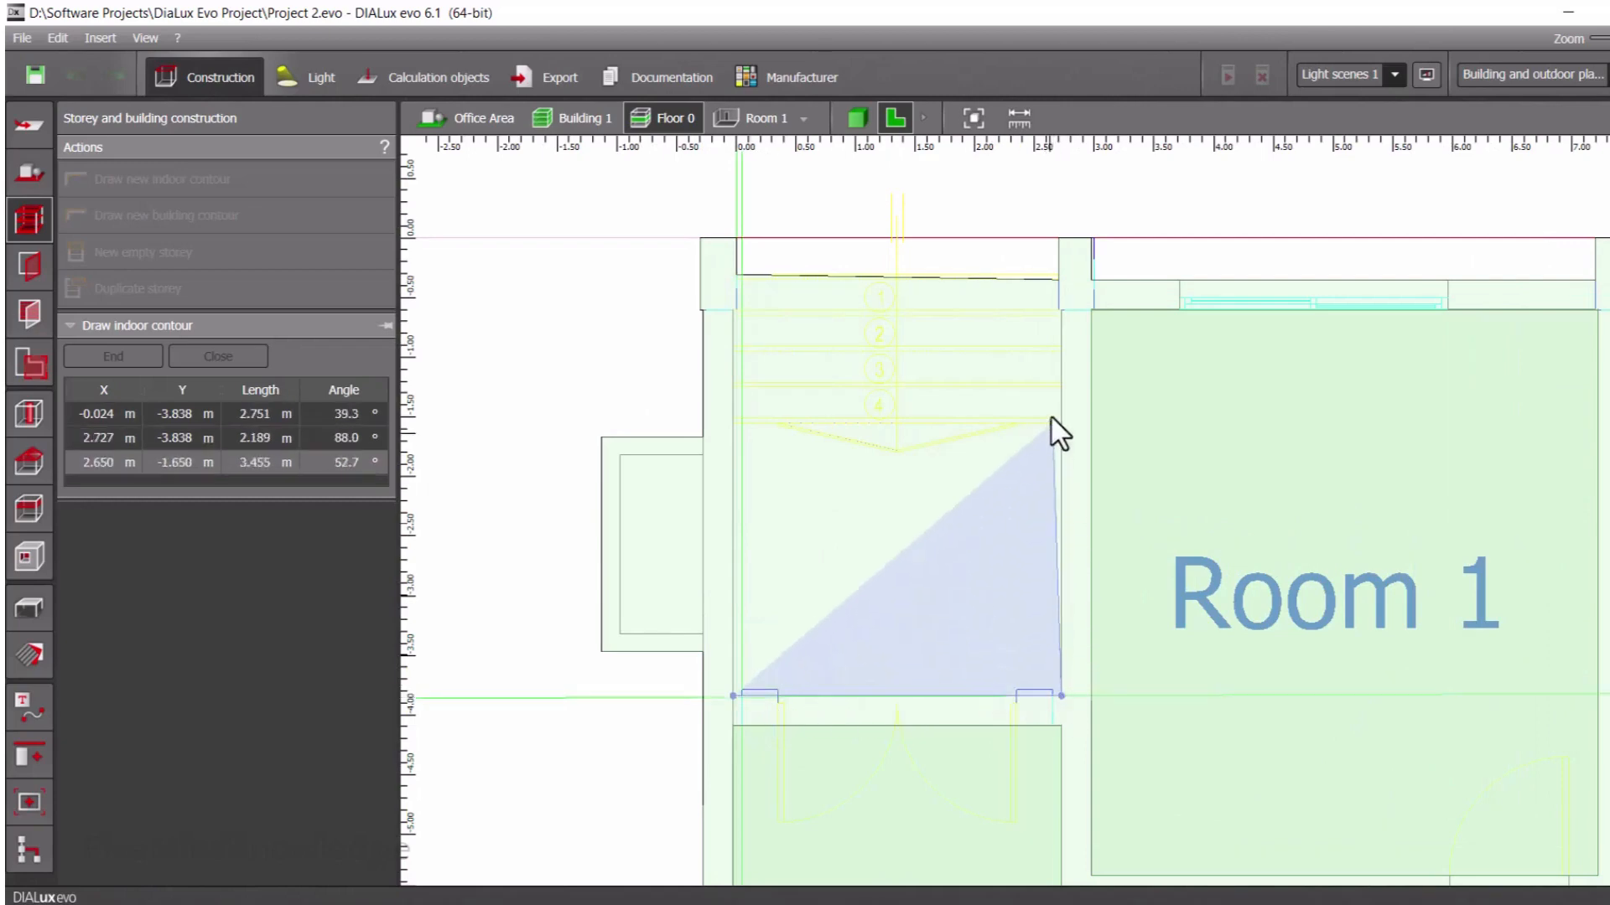
pyautogui.click(1060, 310)
pyautogui.click(731, 311)
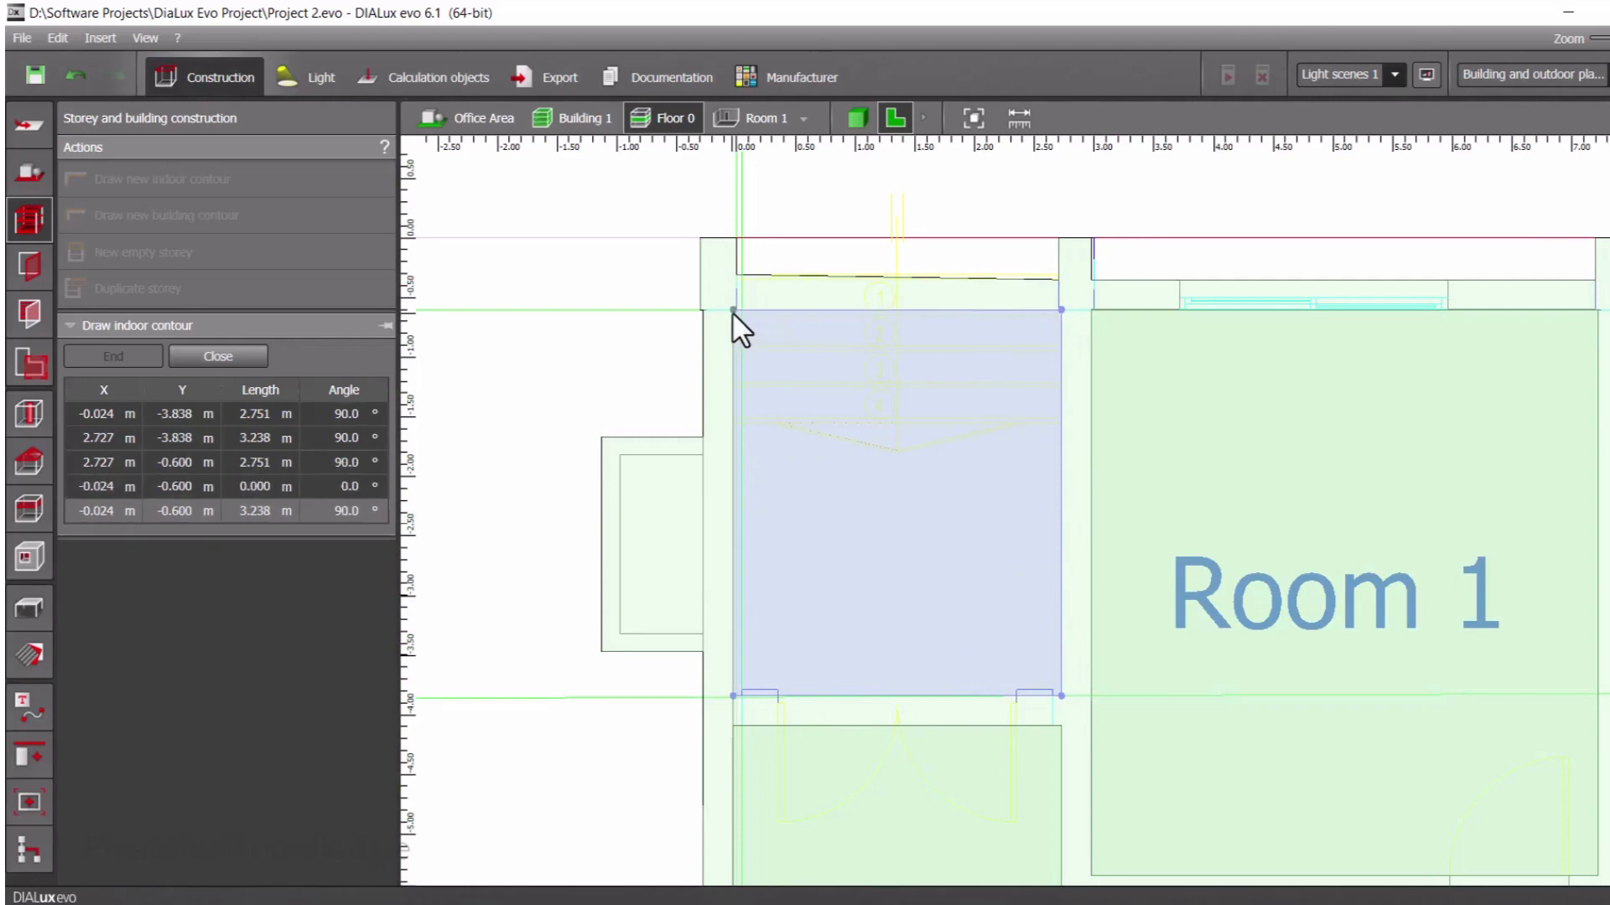
pyautogui.rightClick(767, 356)
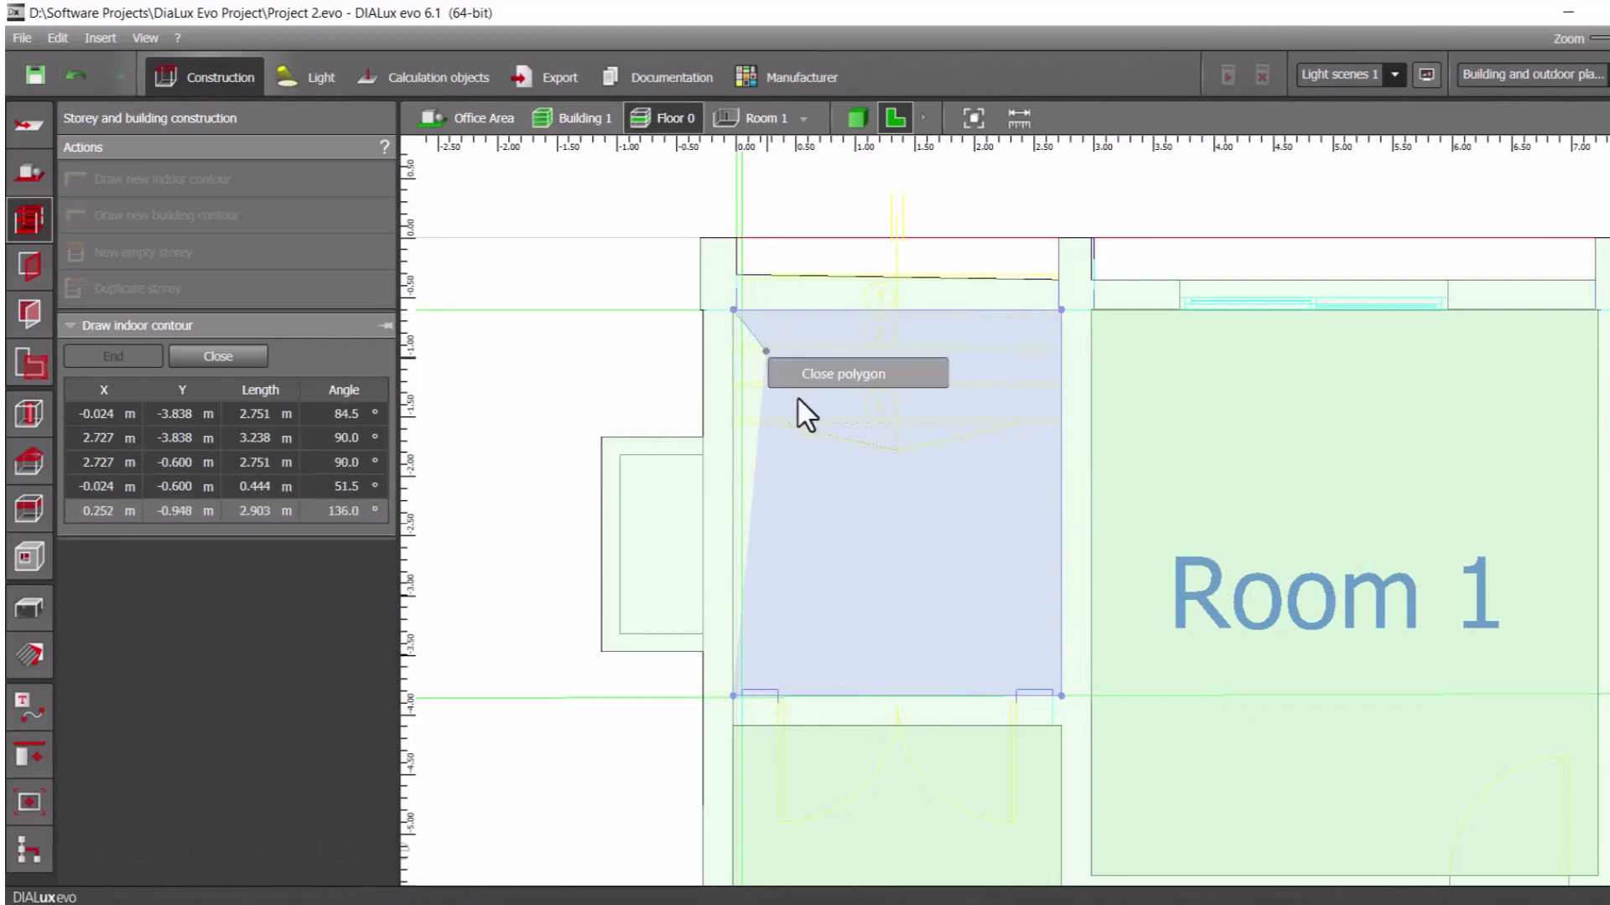
pyautogui.click(816, 372)
pyautogui.scroll(-10, 809, 379)
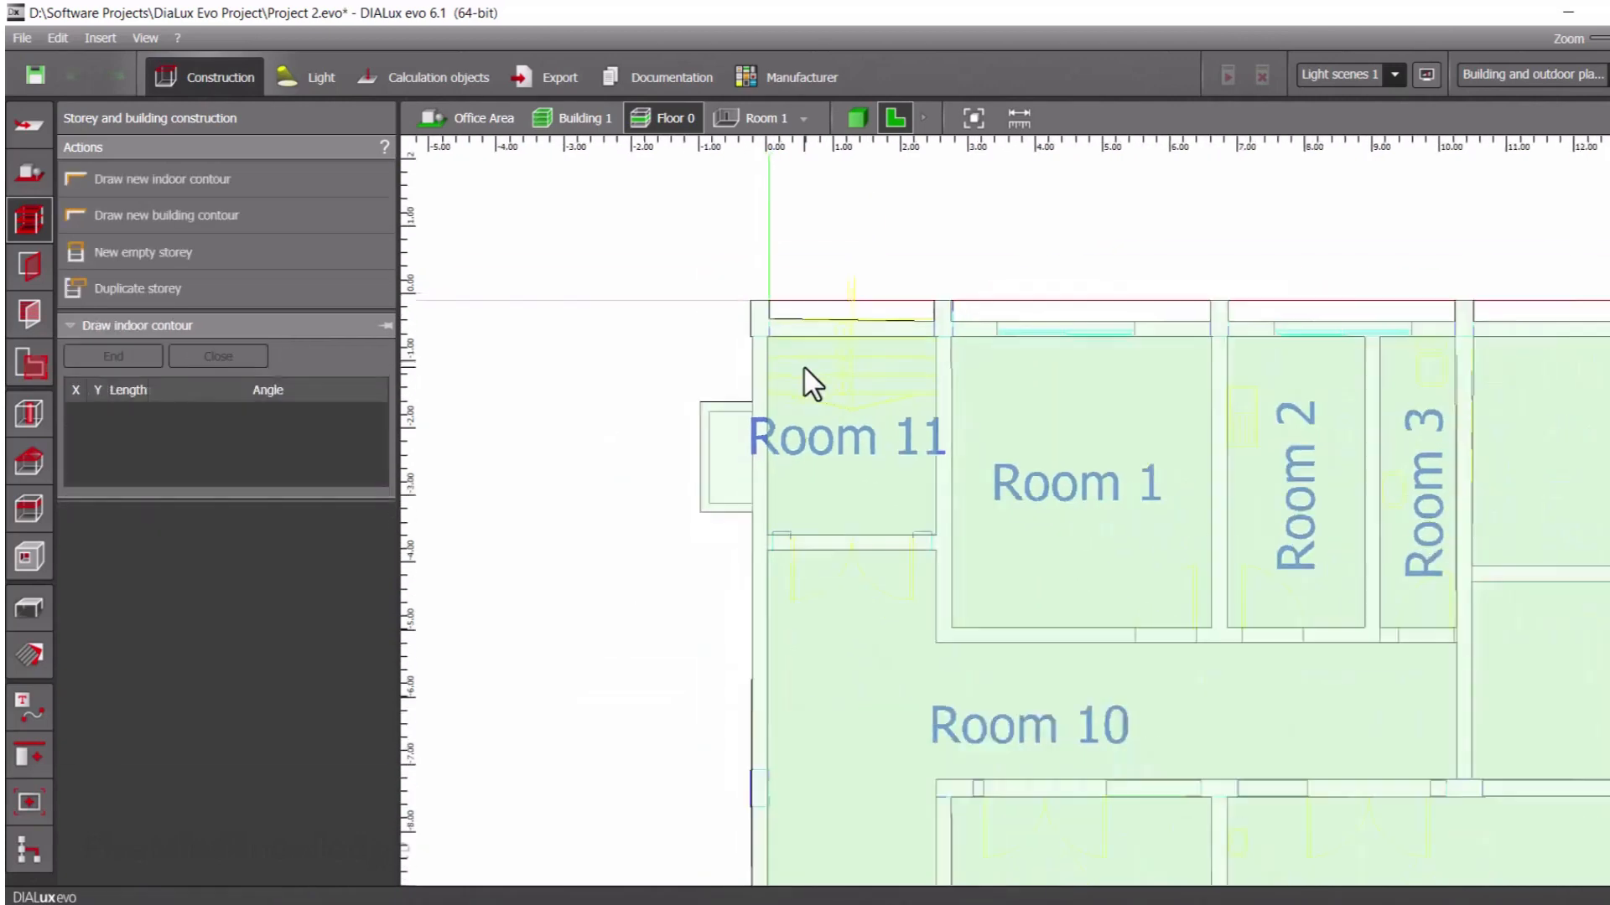
# Show Floor 0 in the 3D view and orbit the model to examine the room walls from the stair side
pyautogui.scroll(1, 808, 379)
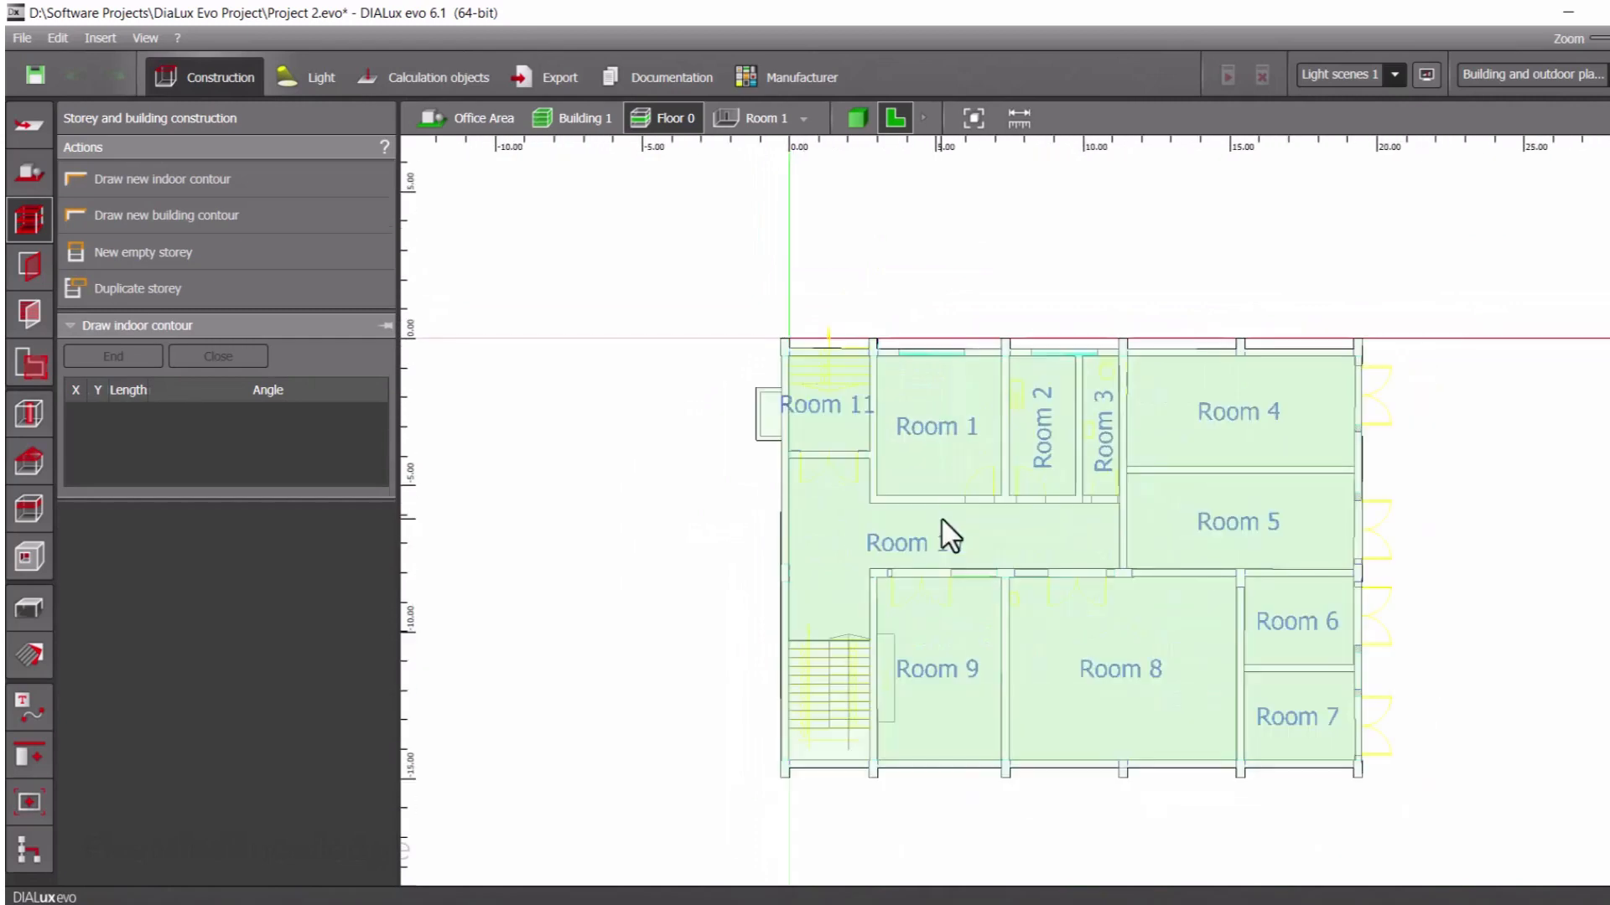
pyautogui.click(853, 123)
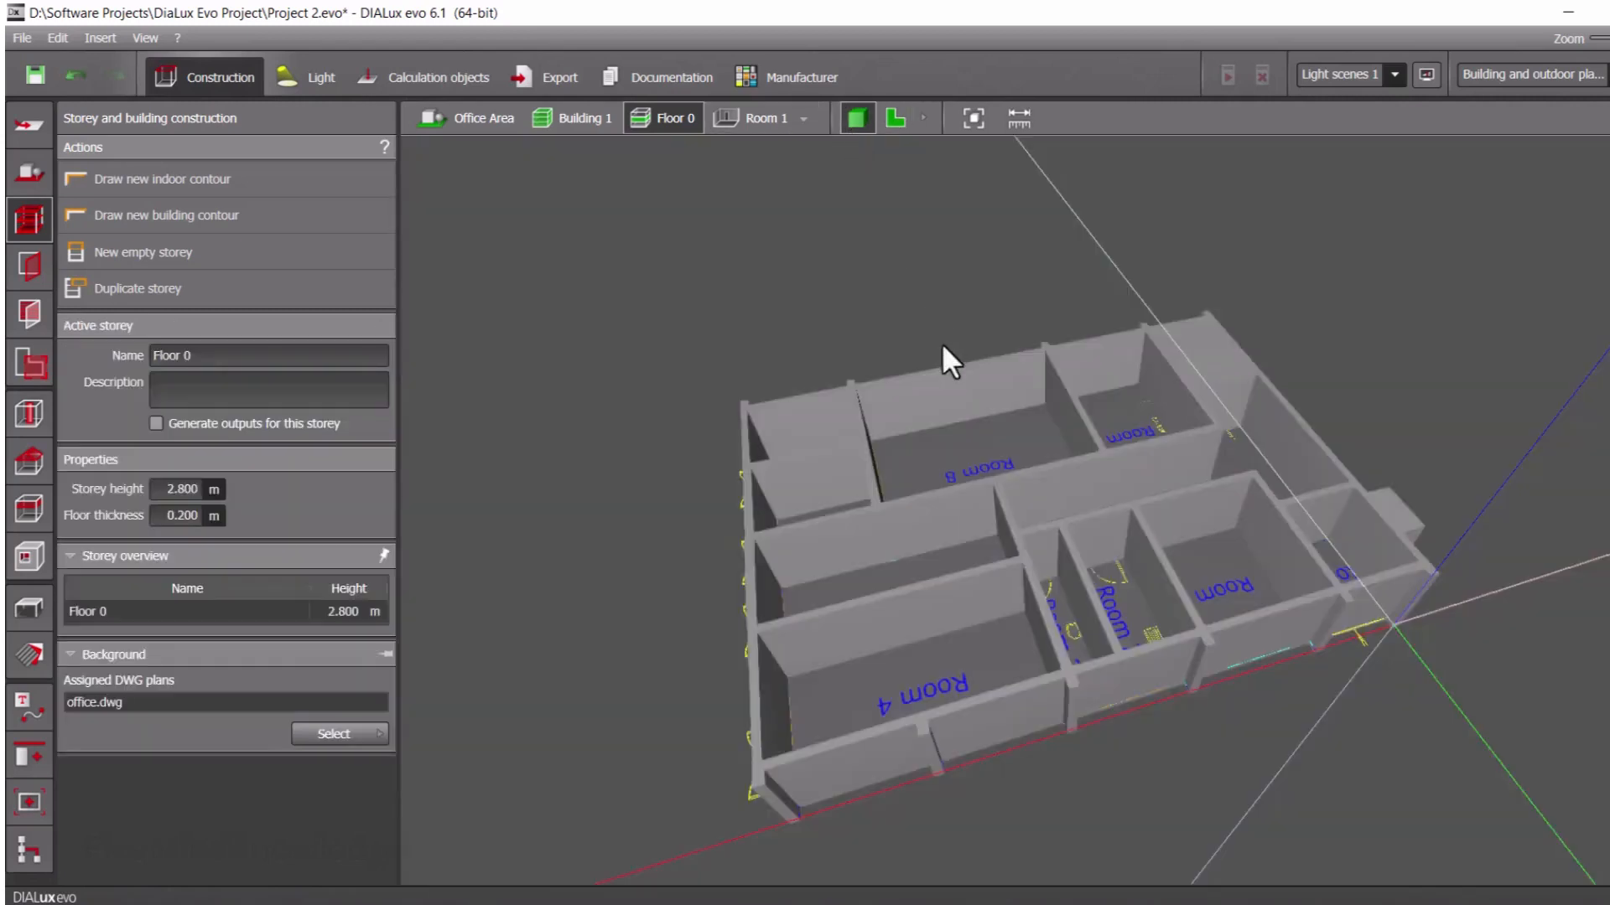
pyautogui.moveTo(943, 578); pyautogui.dragTo(609, 786)
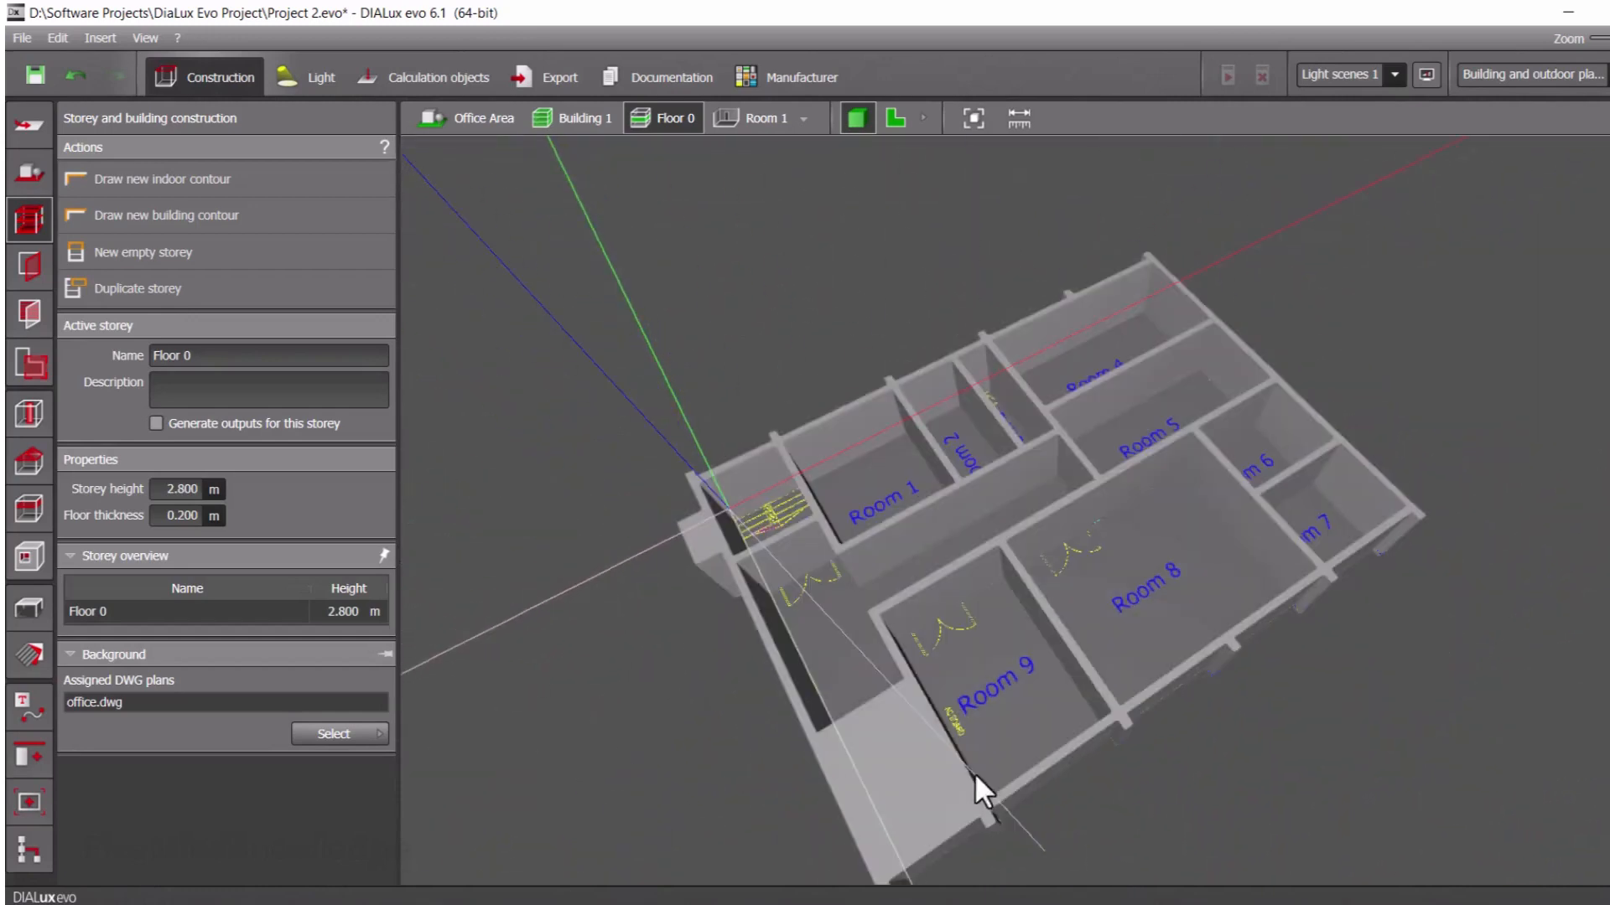
# Show the assessment zones of Floor 0 and examine the highlighted rooms in 3D from several angles
pyautogui.moveTo(776, 761); pyautogui.dragTo(842, 755)
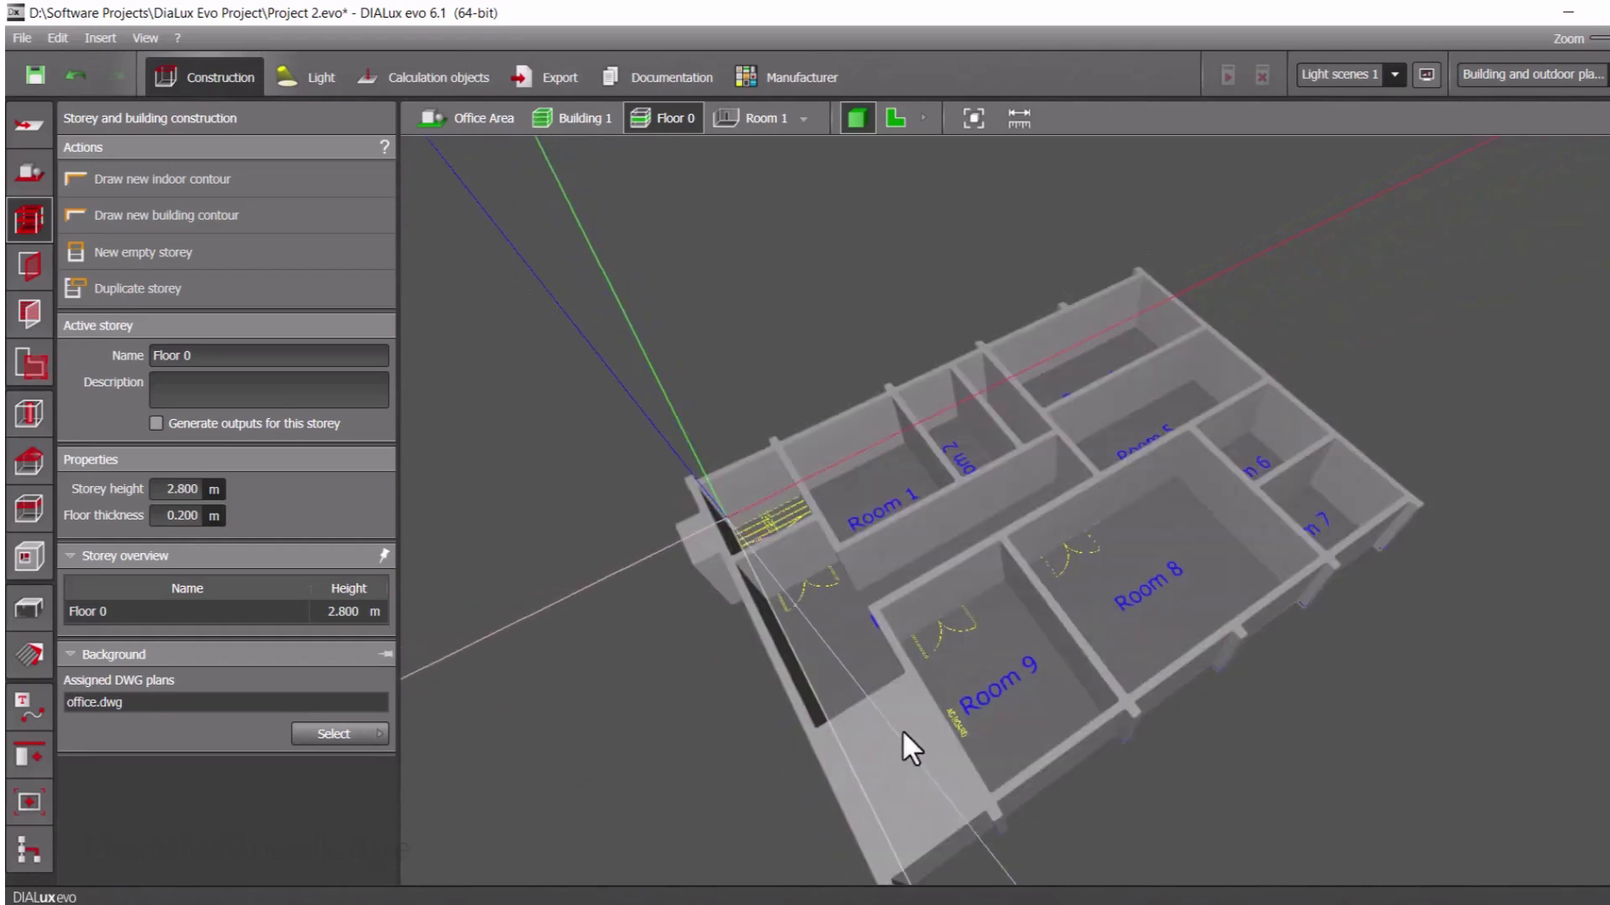
pyautogui.moveTo(847, 629); pyautogui.dragTo(818, 694)
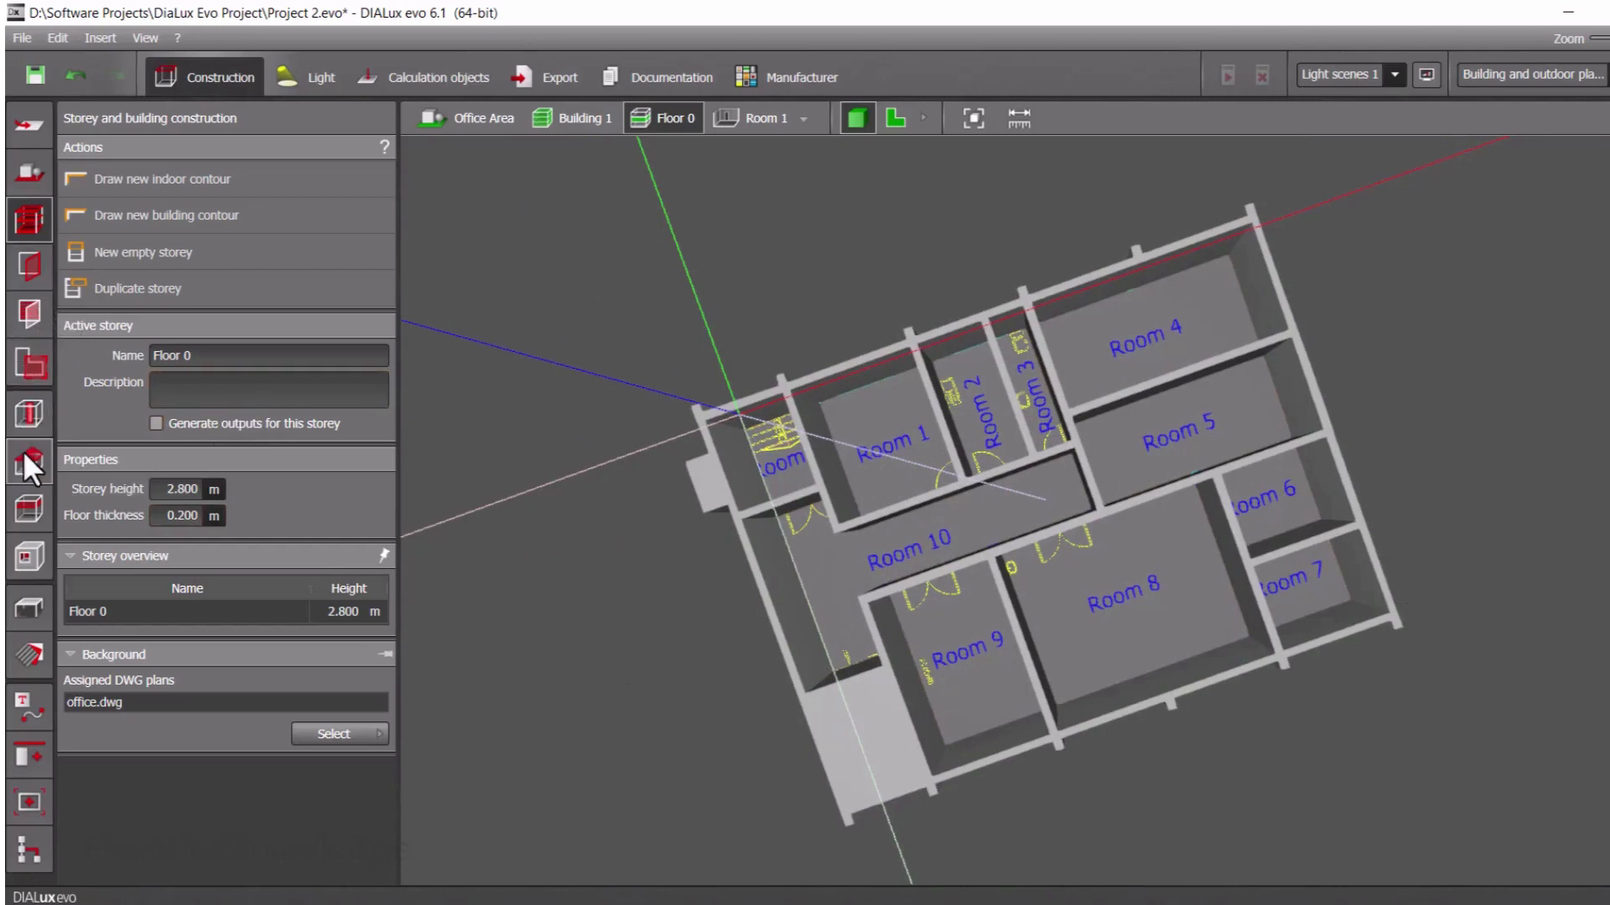
pyautogui.click(27, 366)
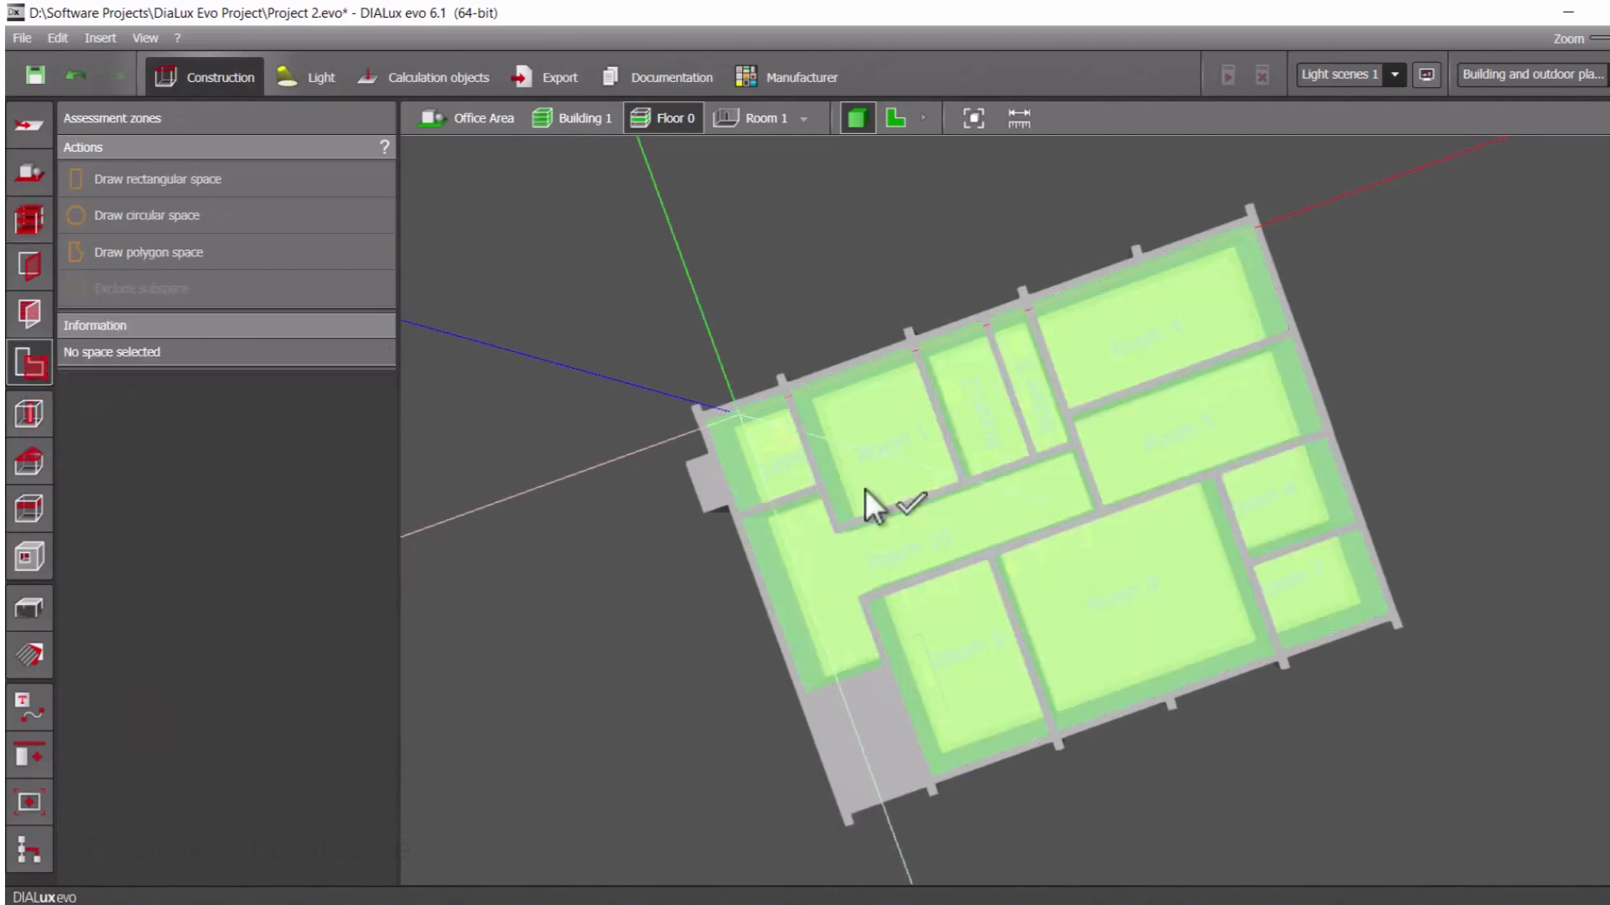
pyautogui.moveTo(1005, 535); pyautogui.dragTo(943, 123, button='right')
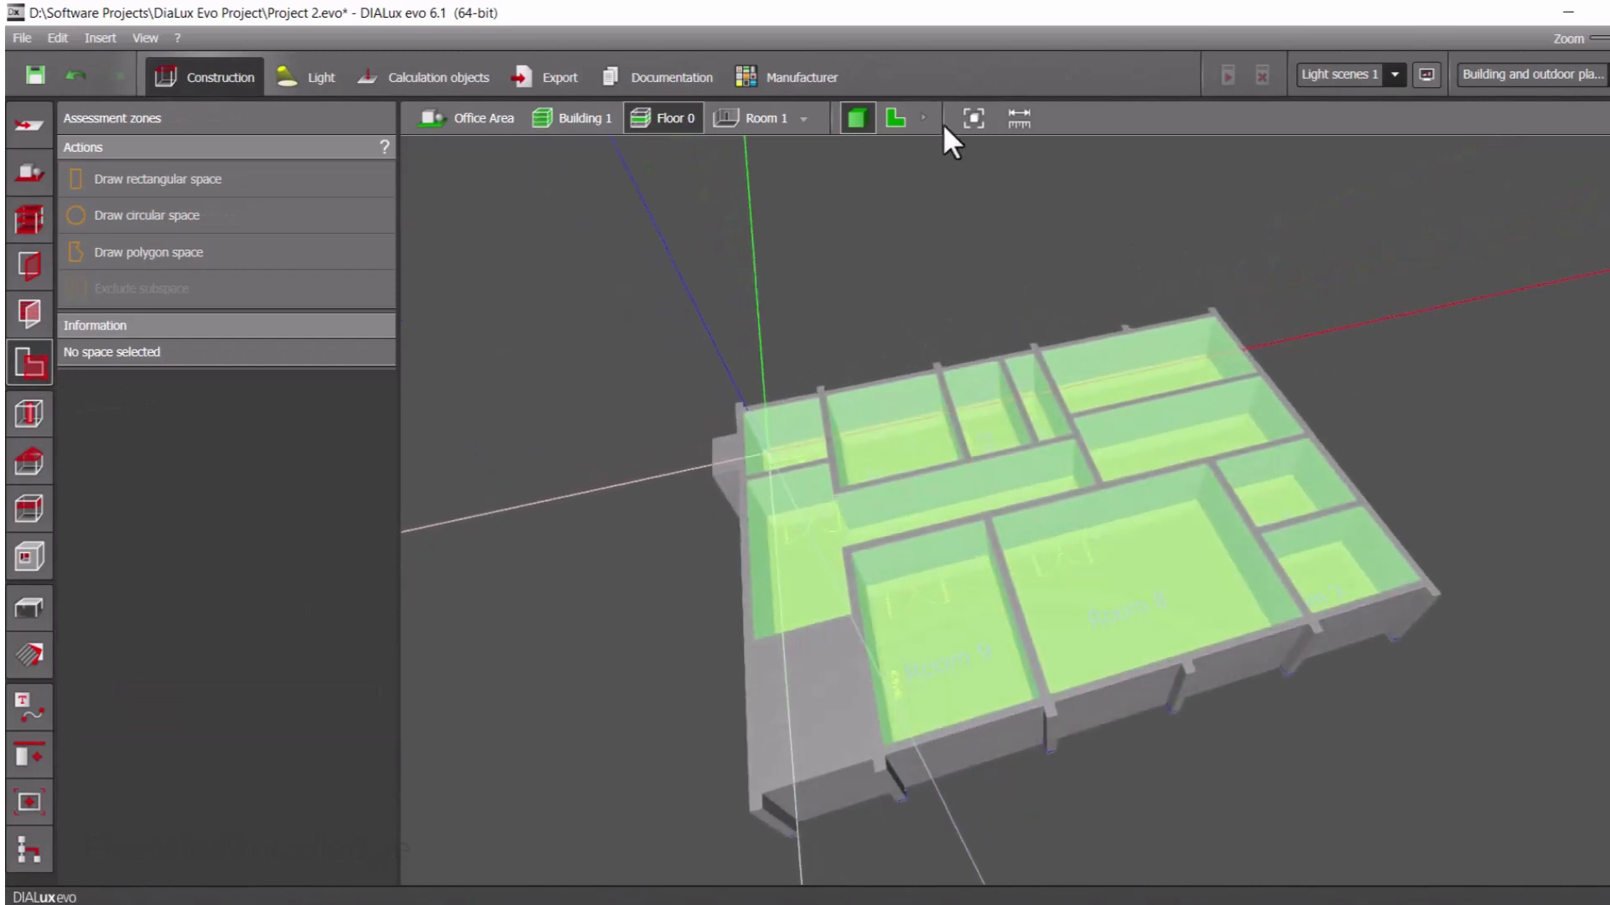
# Return to the floor plan and rename the Room 1 space as Office
pyautogui.click(895, 118)
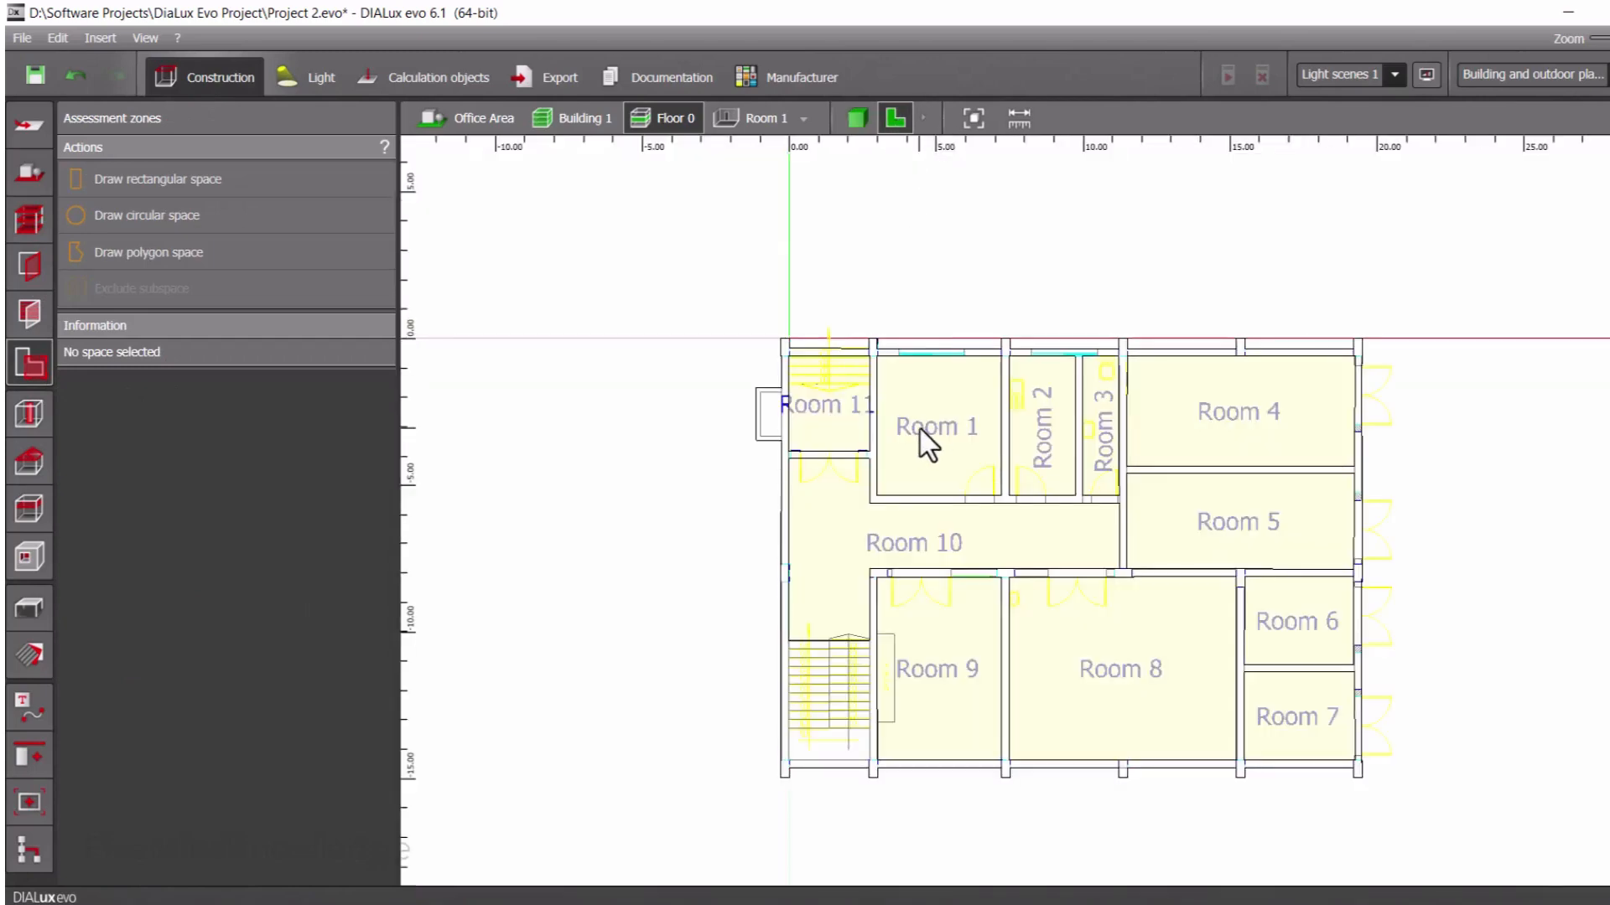
pyautogui.scroll(2, 919, 429)
pyautogui.click(939, 429)
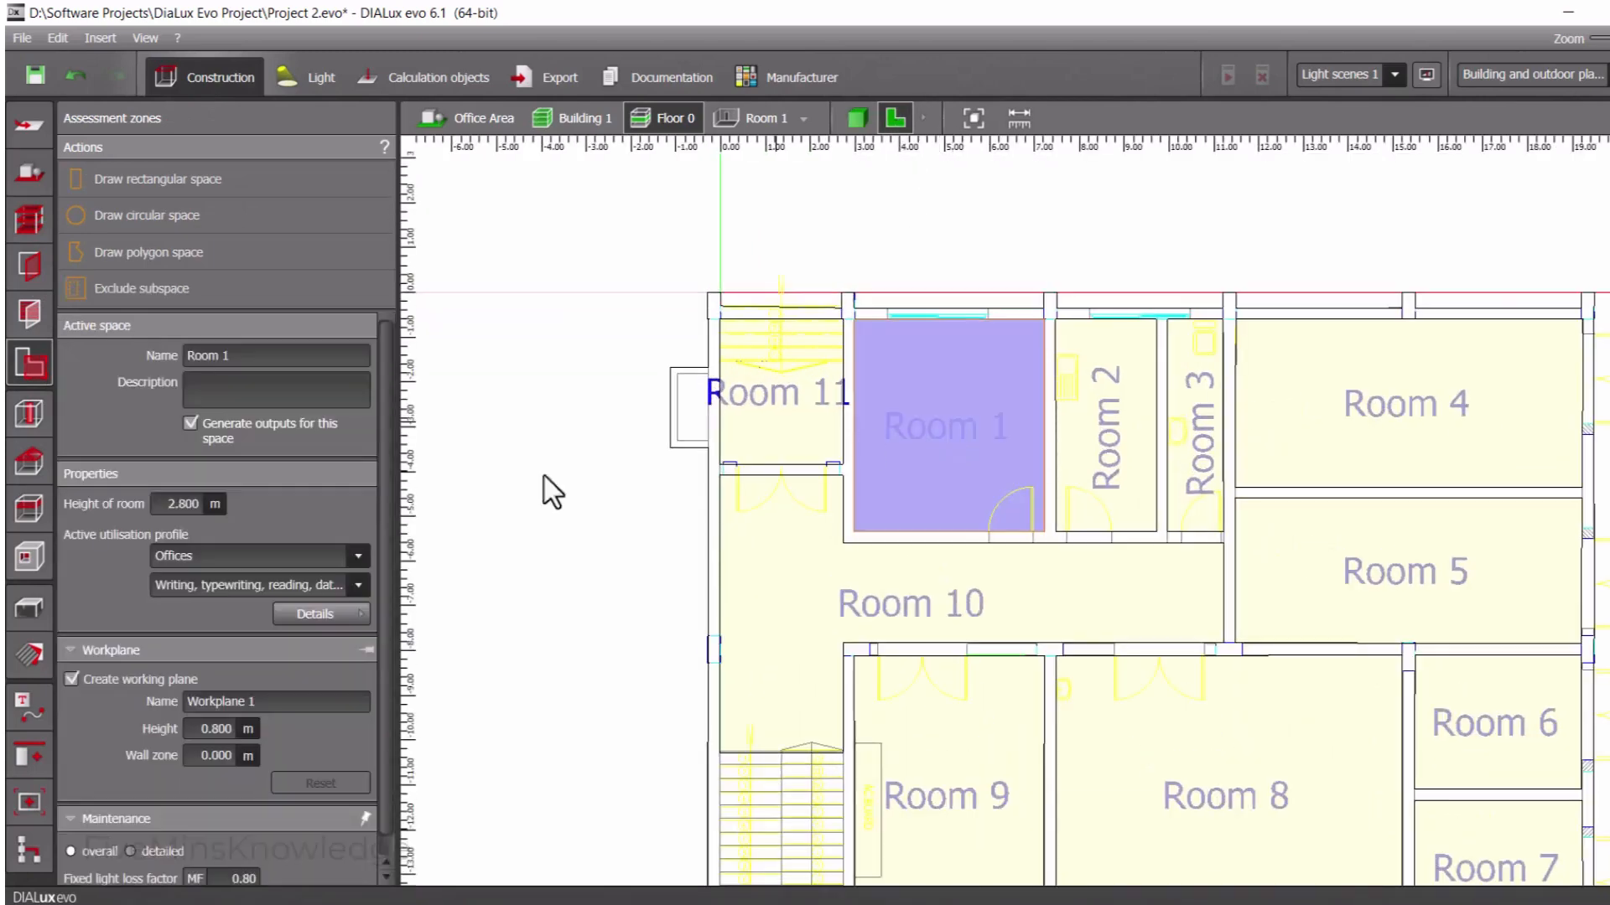
pyautogui.click(253, 355)
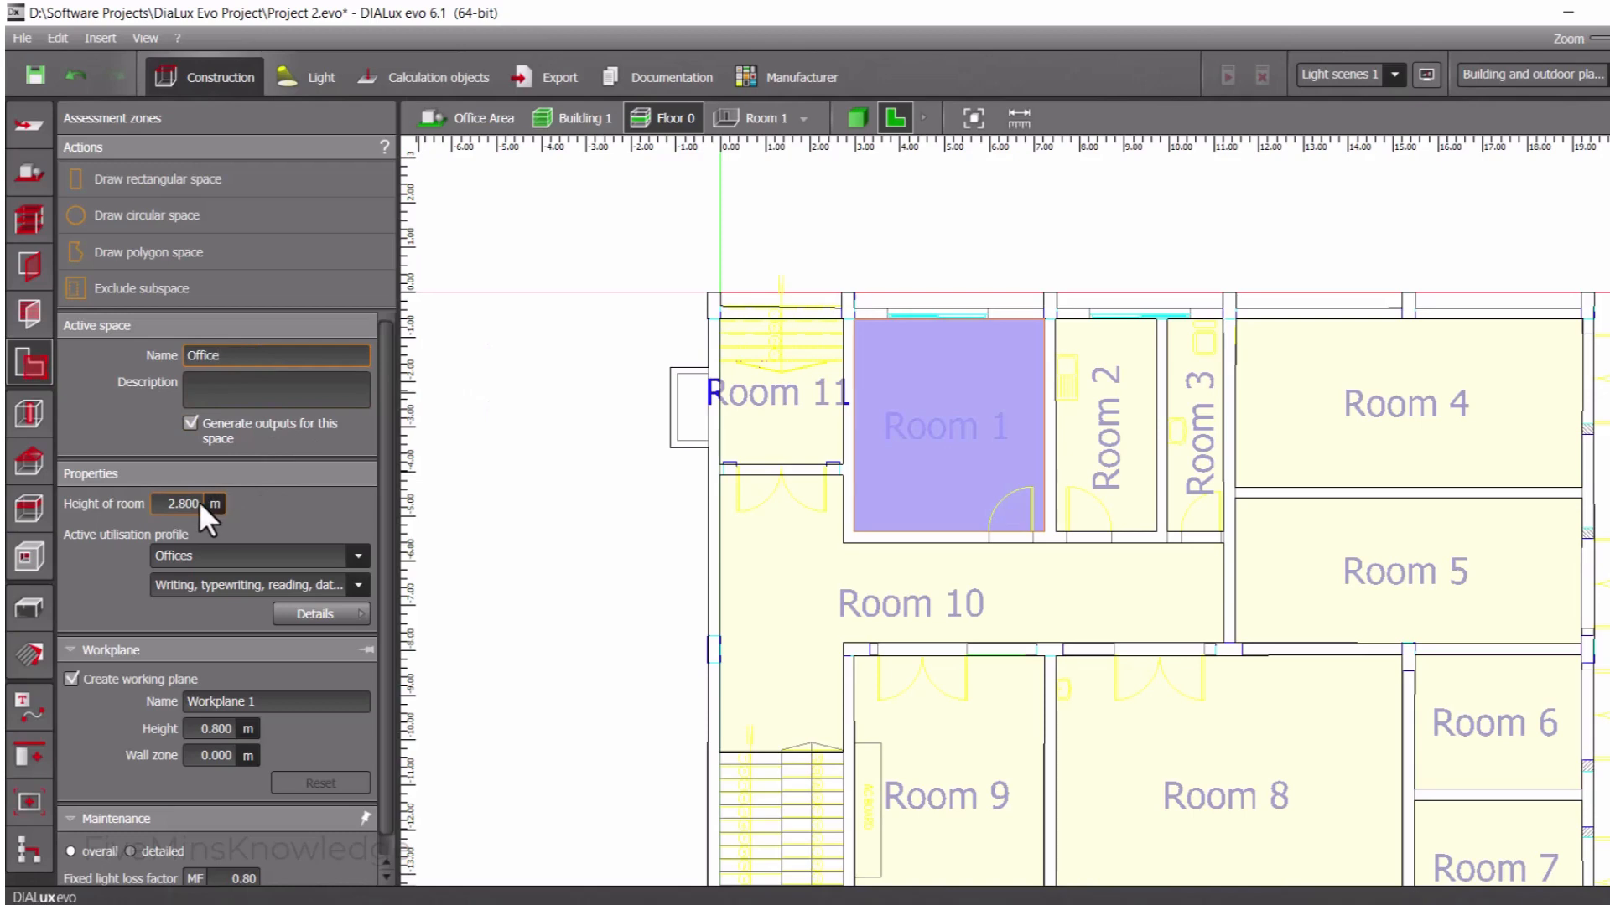
# View Floor 0 in 3D from the side and set the Office's room height to 3 m
pyautogui.click(861, 117)
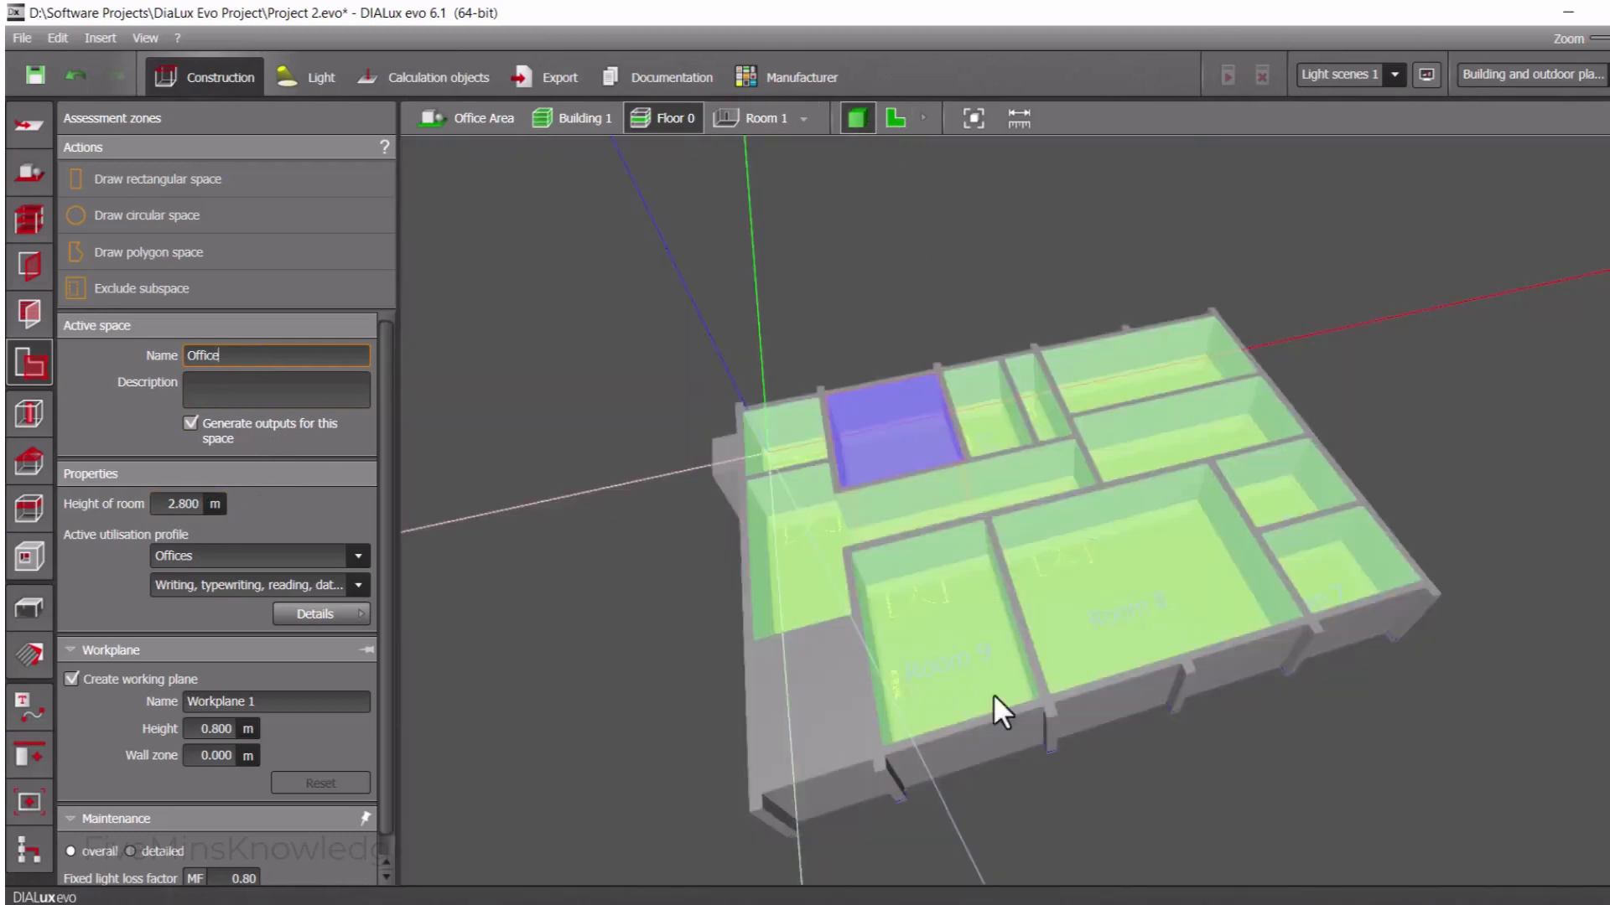
pyautogui.moveTo(995, 708); pyautogui.dragTo(961, 536)
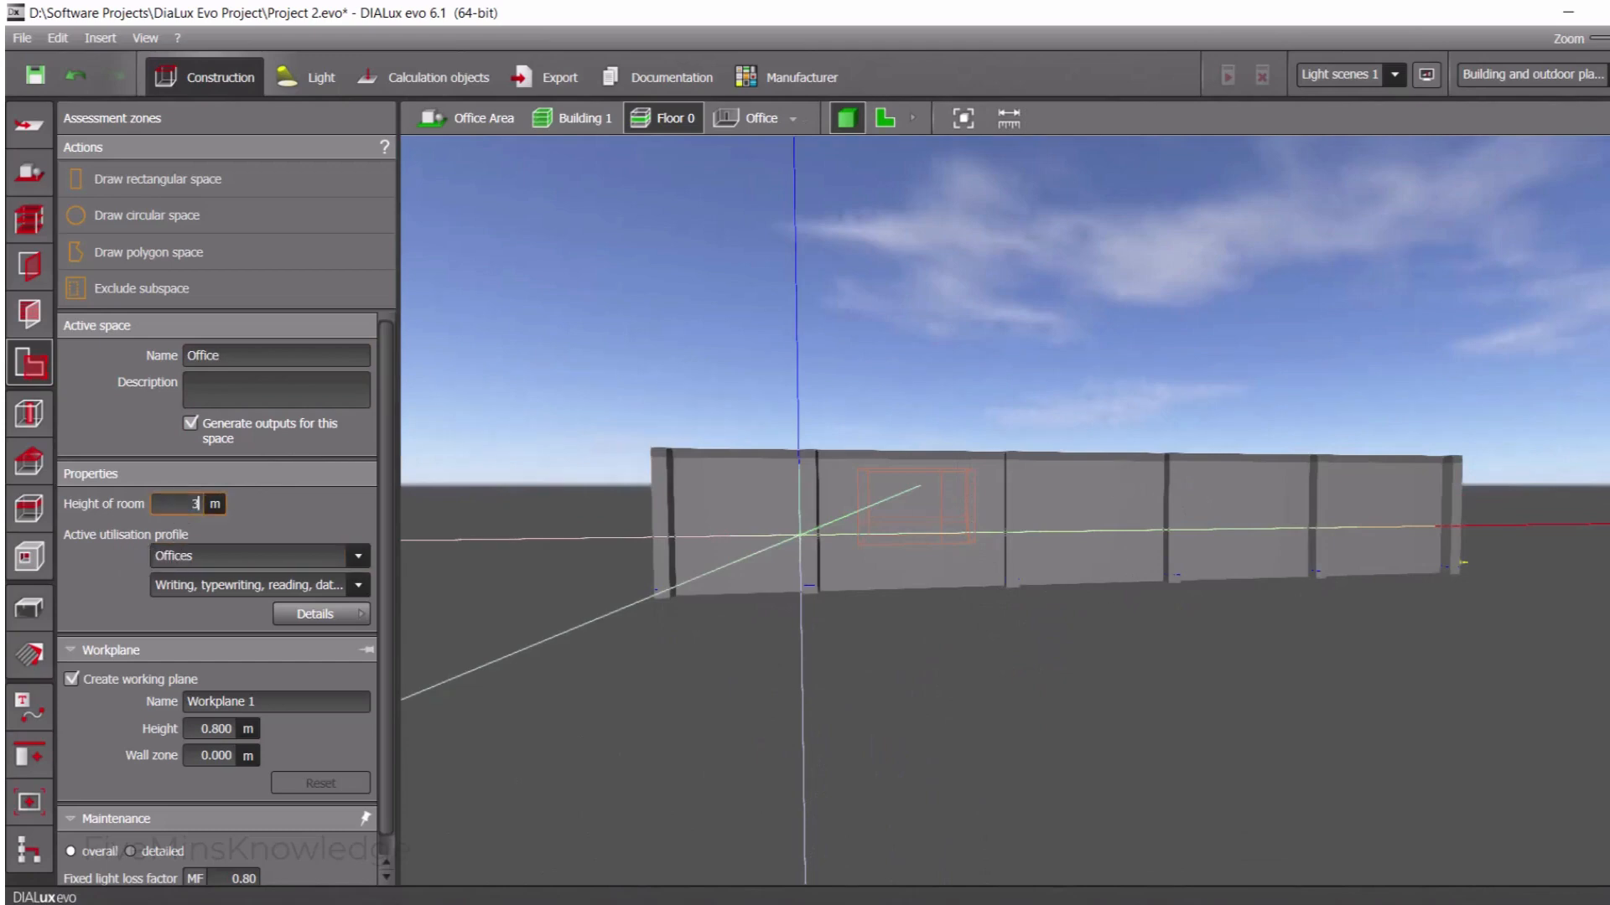
pyautogui.write('3')
pyautogui.press('Return')
# Go back to the floor plan and select the Writing, typewriting, reading, data processing utilisation profile for the Office
pyautogui.click(357, 585)
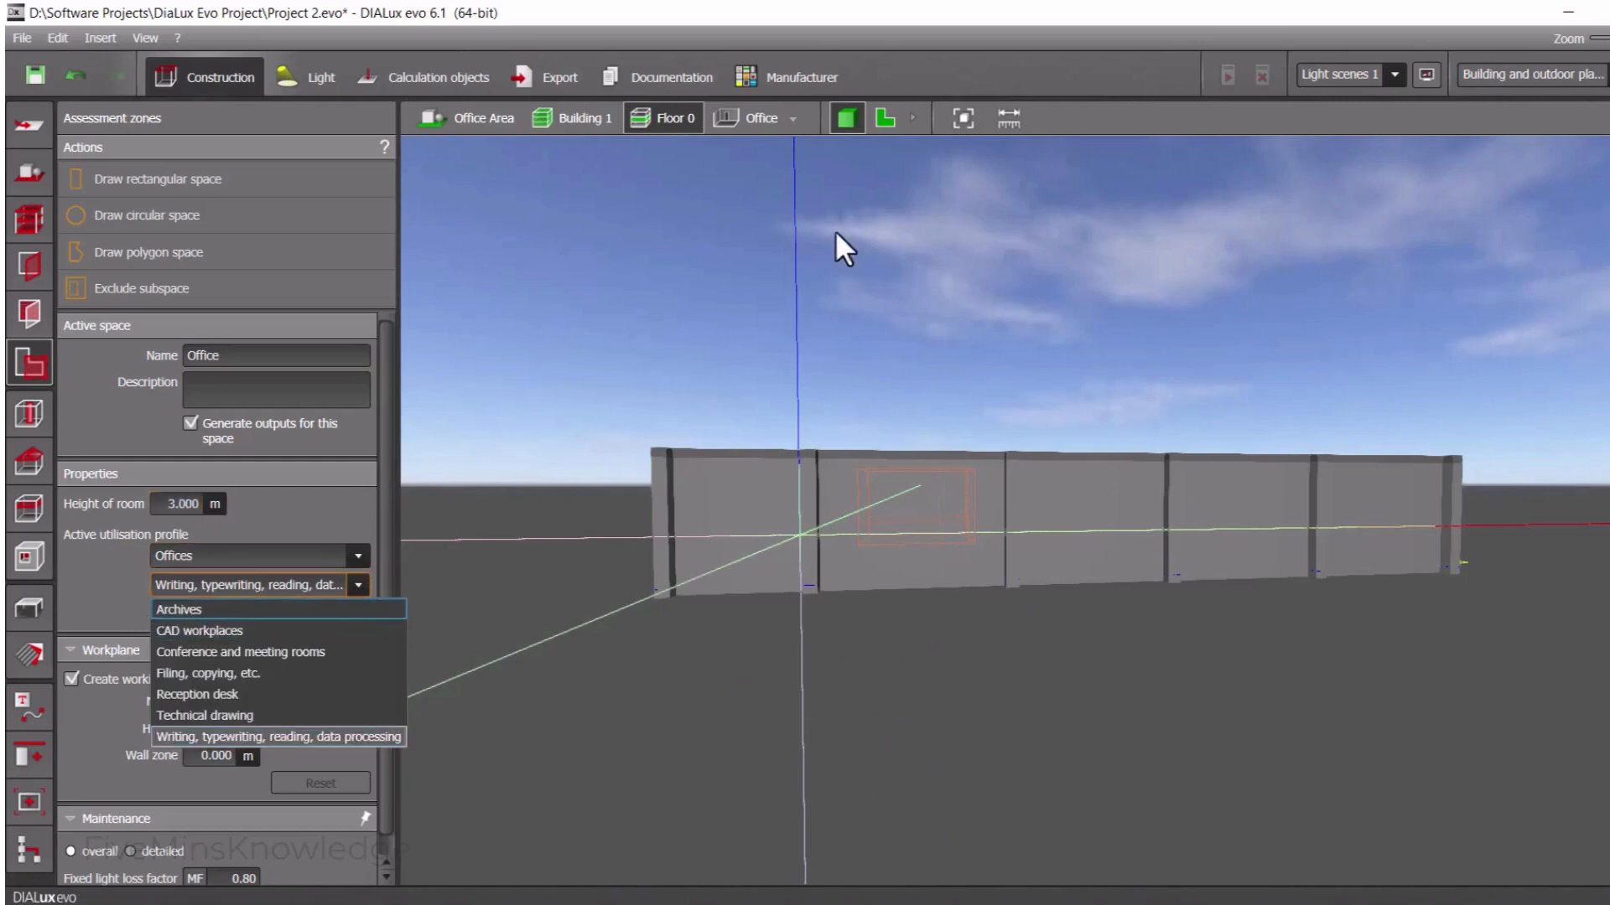
pyautogui.click(892, 121)
pyautogui.click(888, 118)
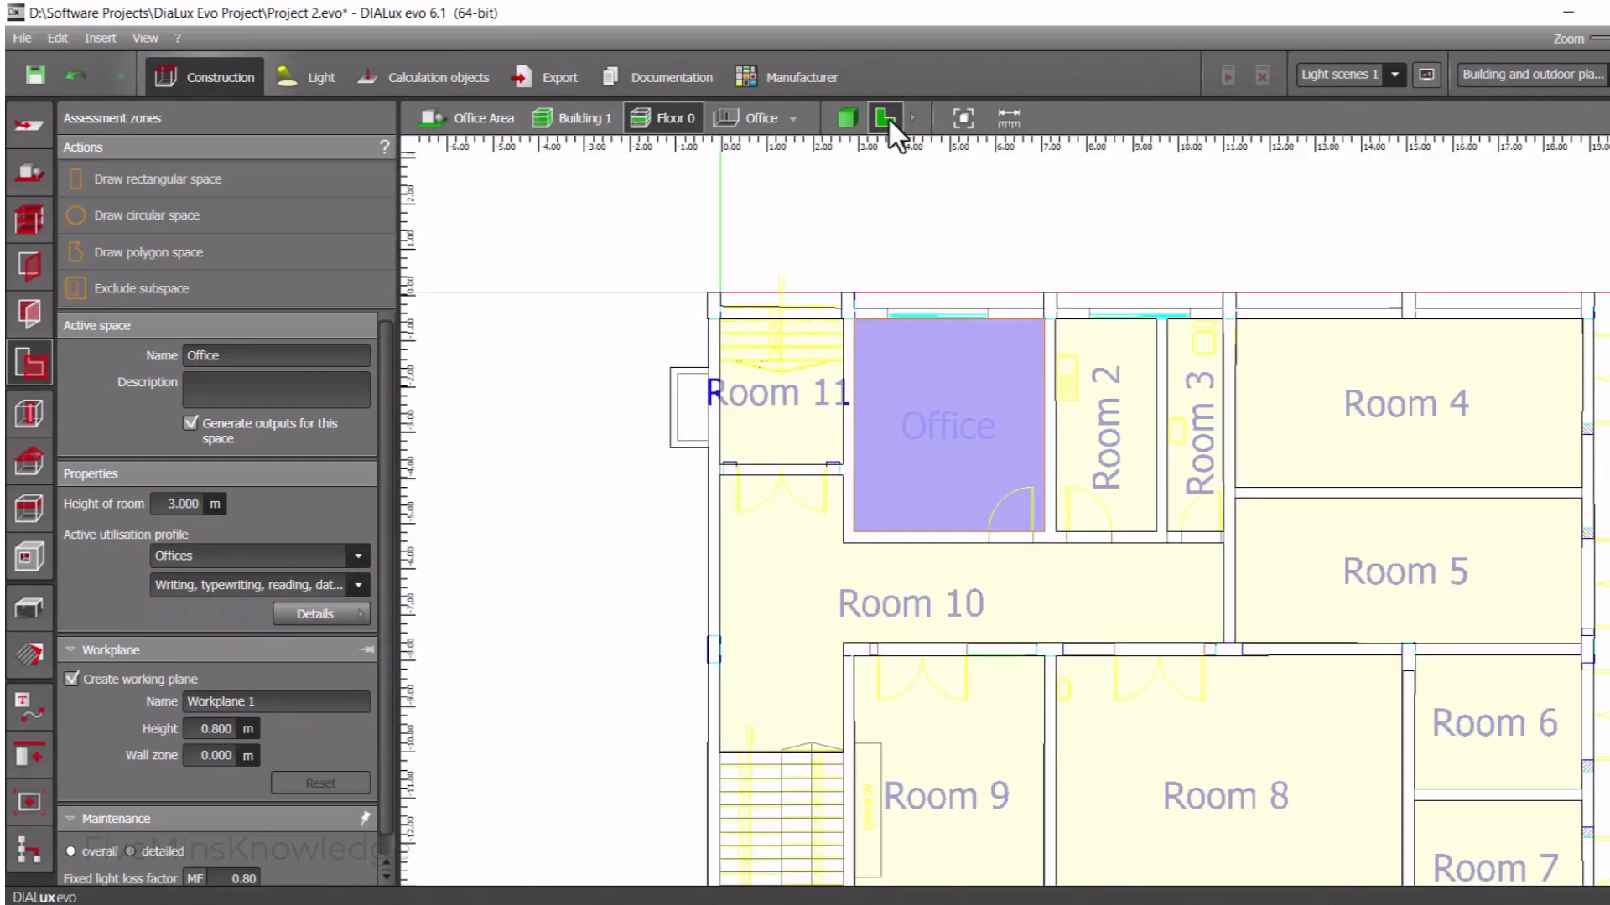
pyautogui.click(239, 582)
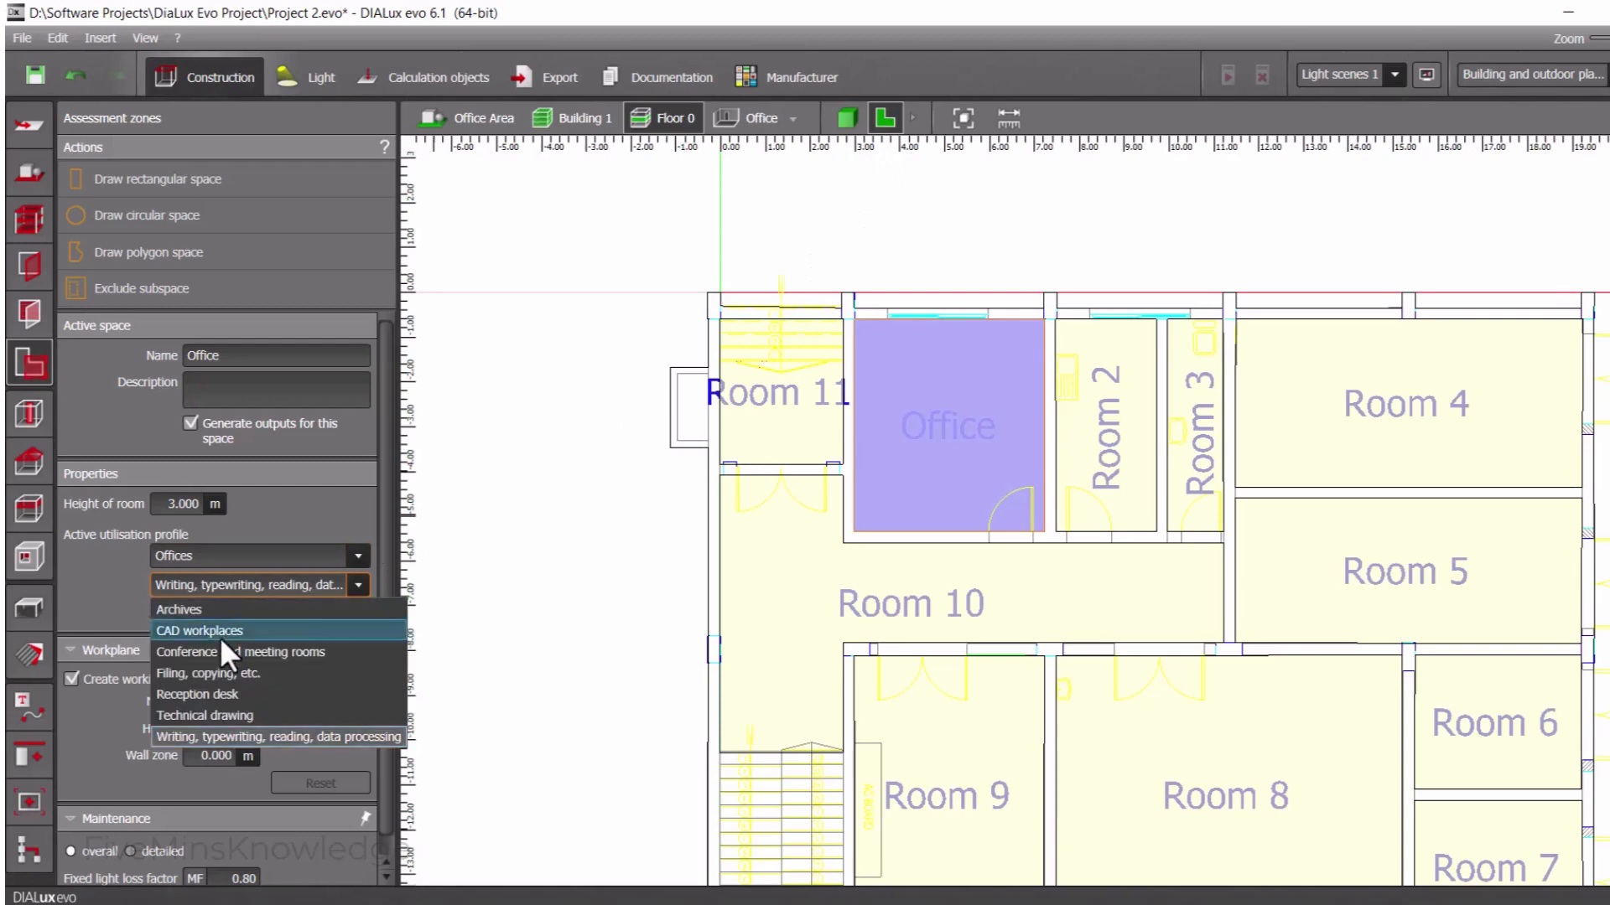
pyautogui.click(366, 737)
pyautogui.scroll(-1, 123, 580)
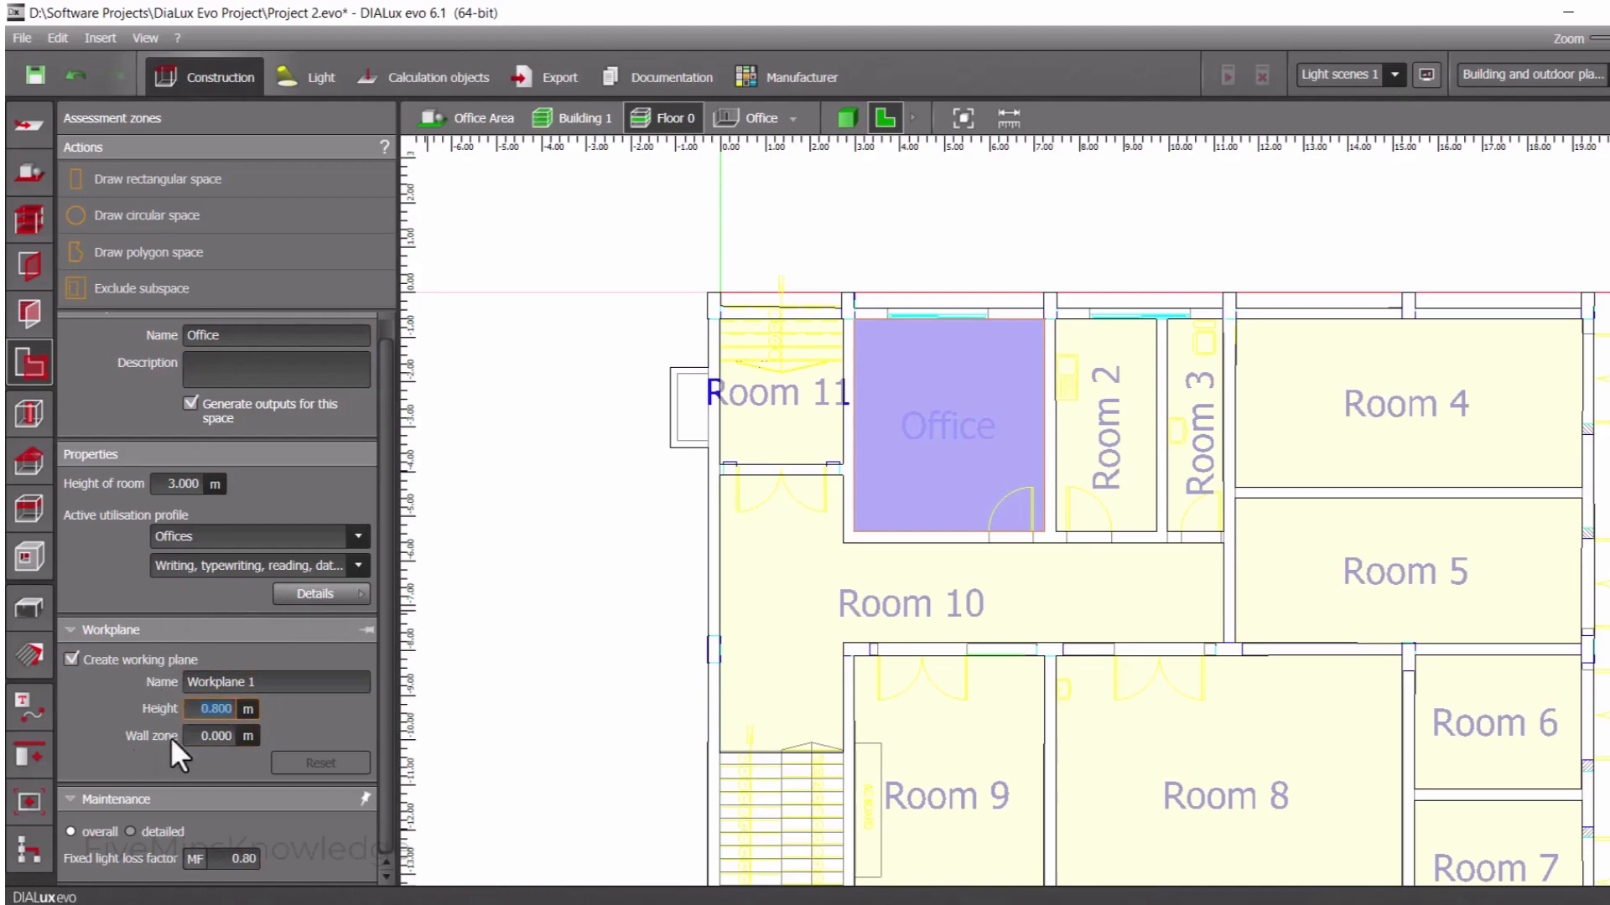
pyautogui.scroll(1, 113, 692)
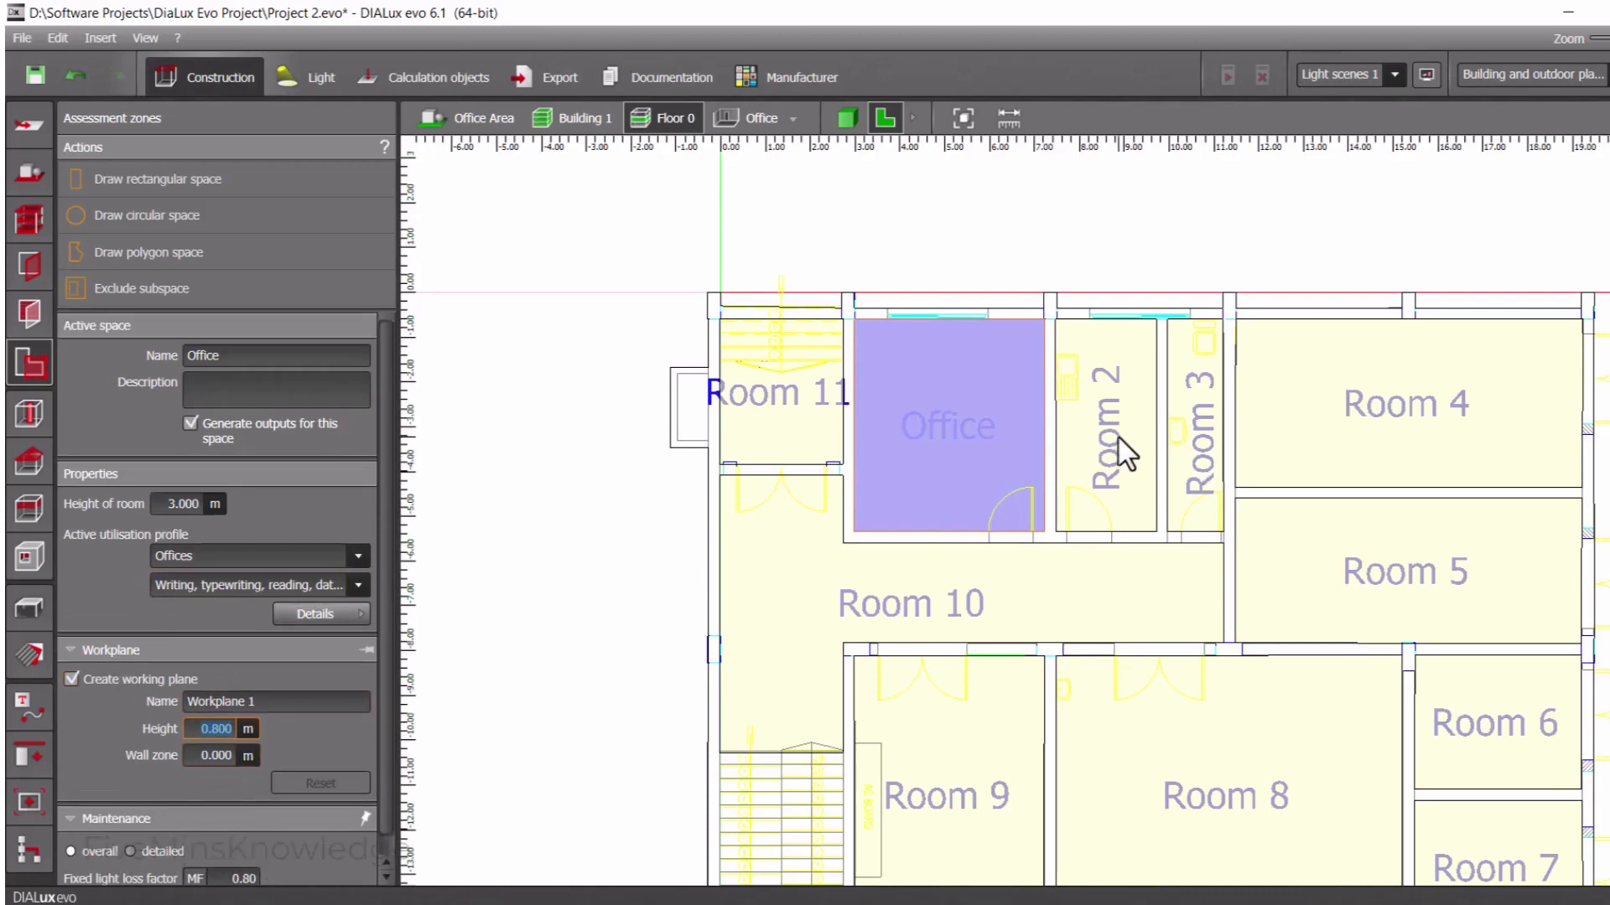
# Rename Room 2 as Kitchen and assign it the Restaurants and hotels utilisation profile with the Kitchens activity
pyautogui.click(1101, 417)
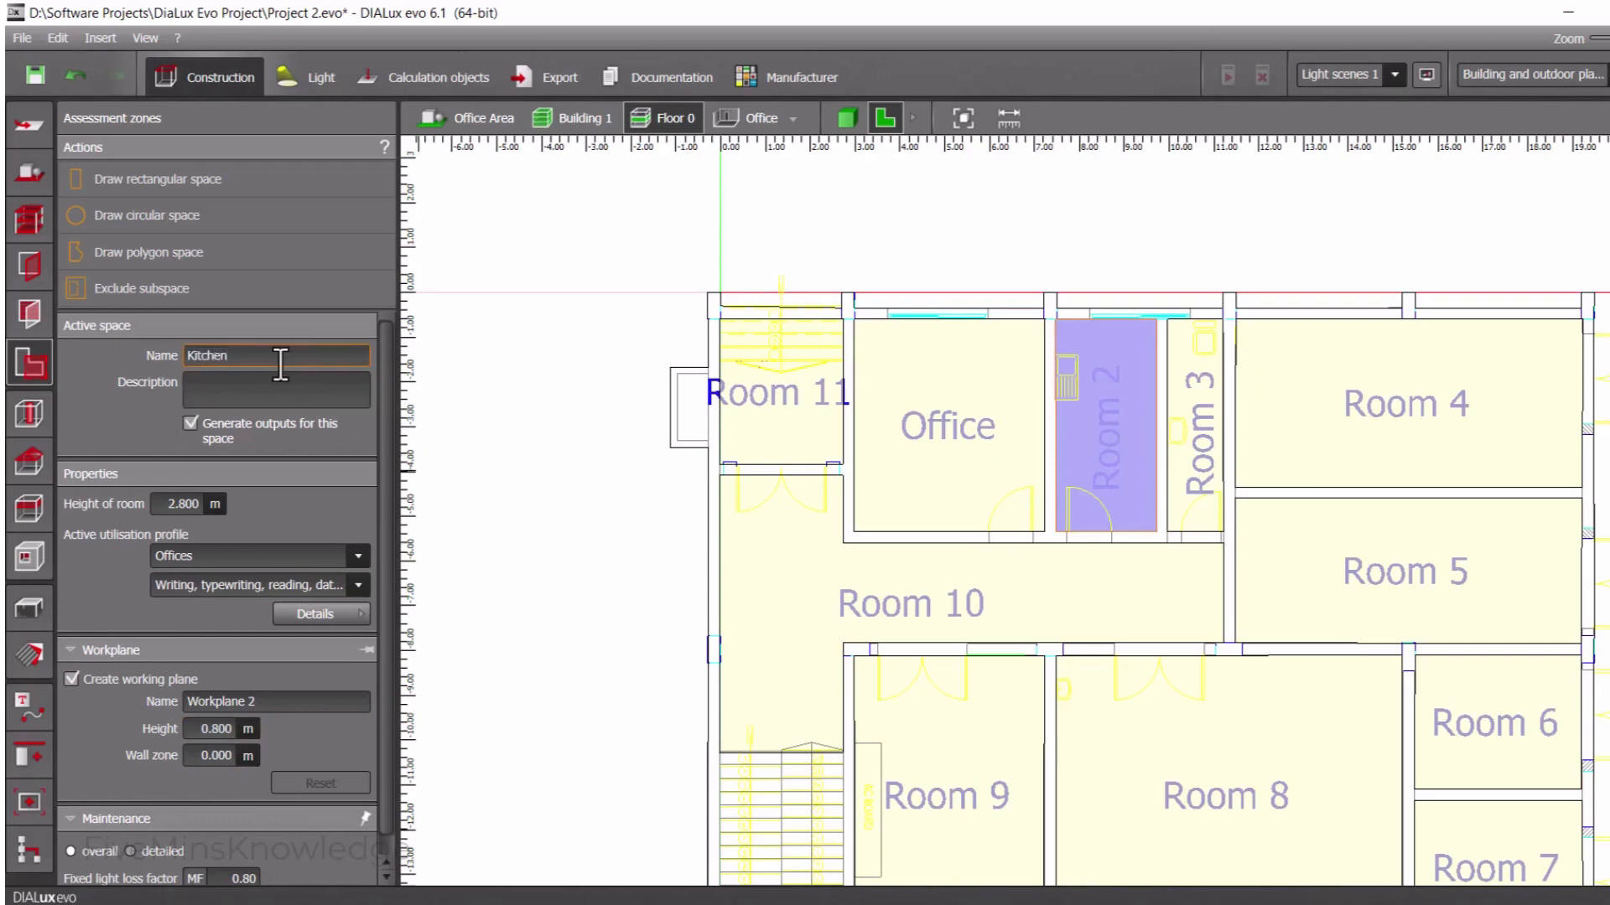
pyautogui.click(334, 579)
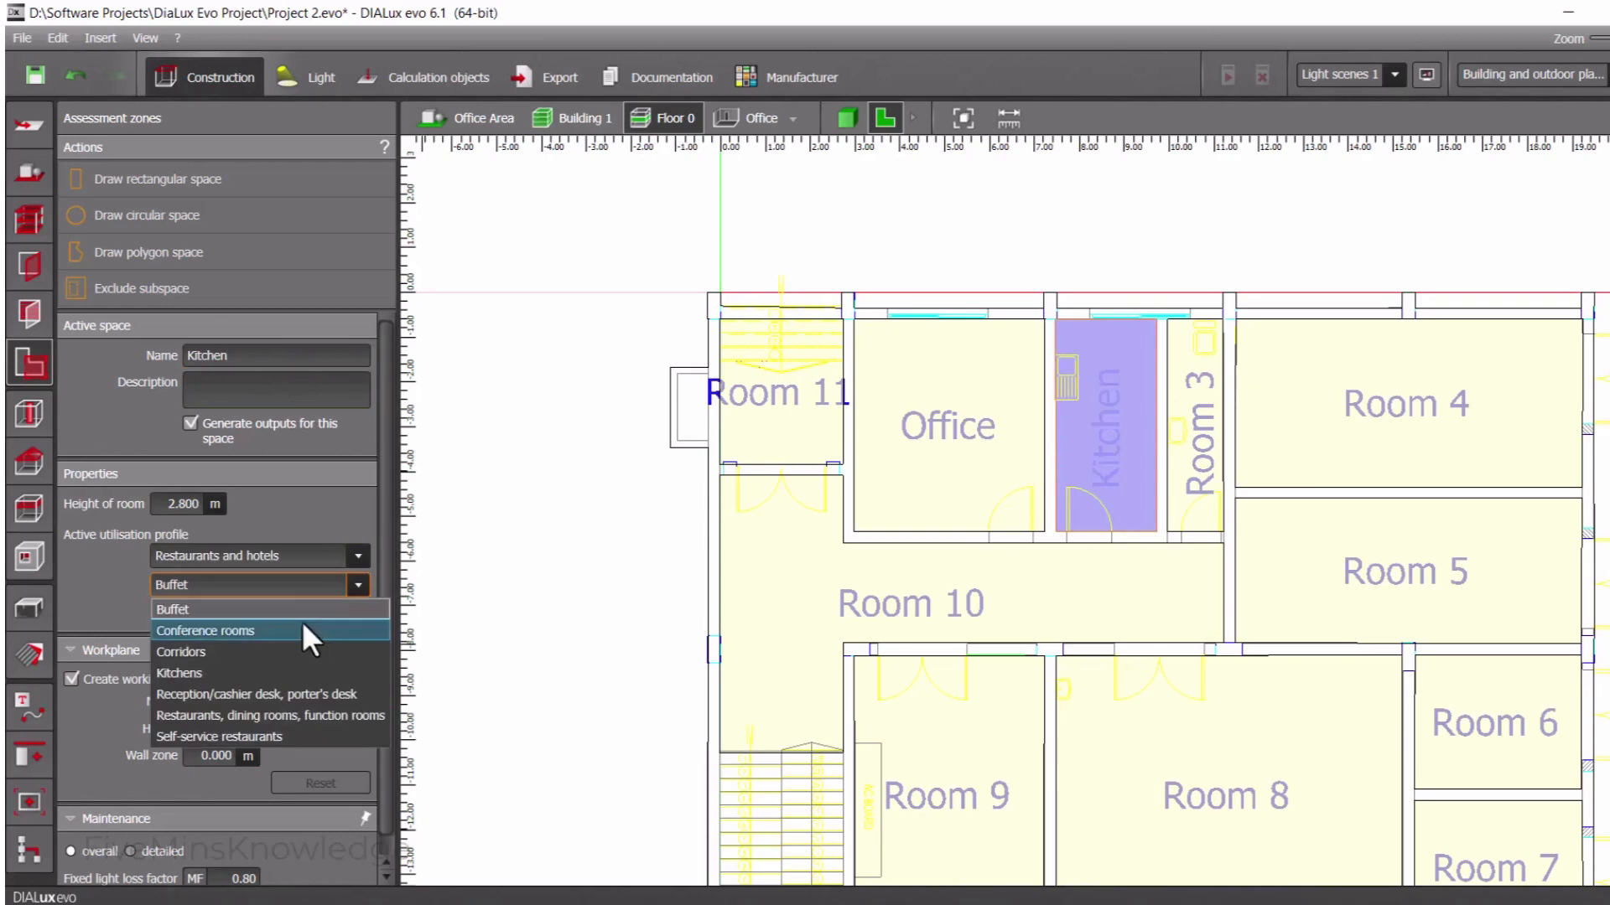
pyautogui.click(262, 667)
# Set the Kitchen's room height to 3 m
pyautogui.press('BackSpace')
pyautogui.press('BackSpace')
pyautogui.press('BackSpace')
pyautogui.press('BackSpace')
pyautogui.press('BackSpace')
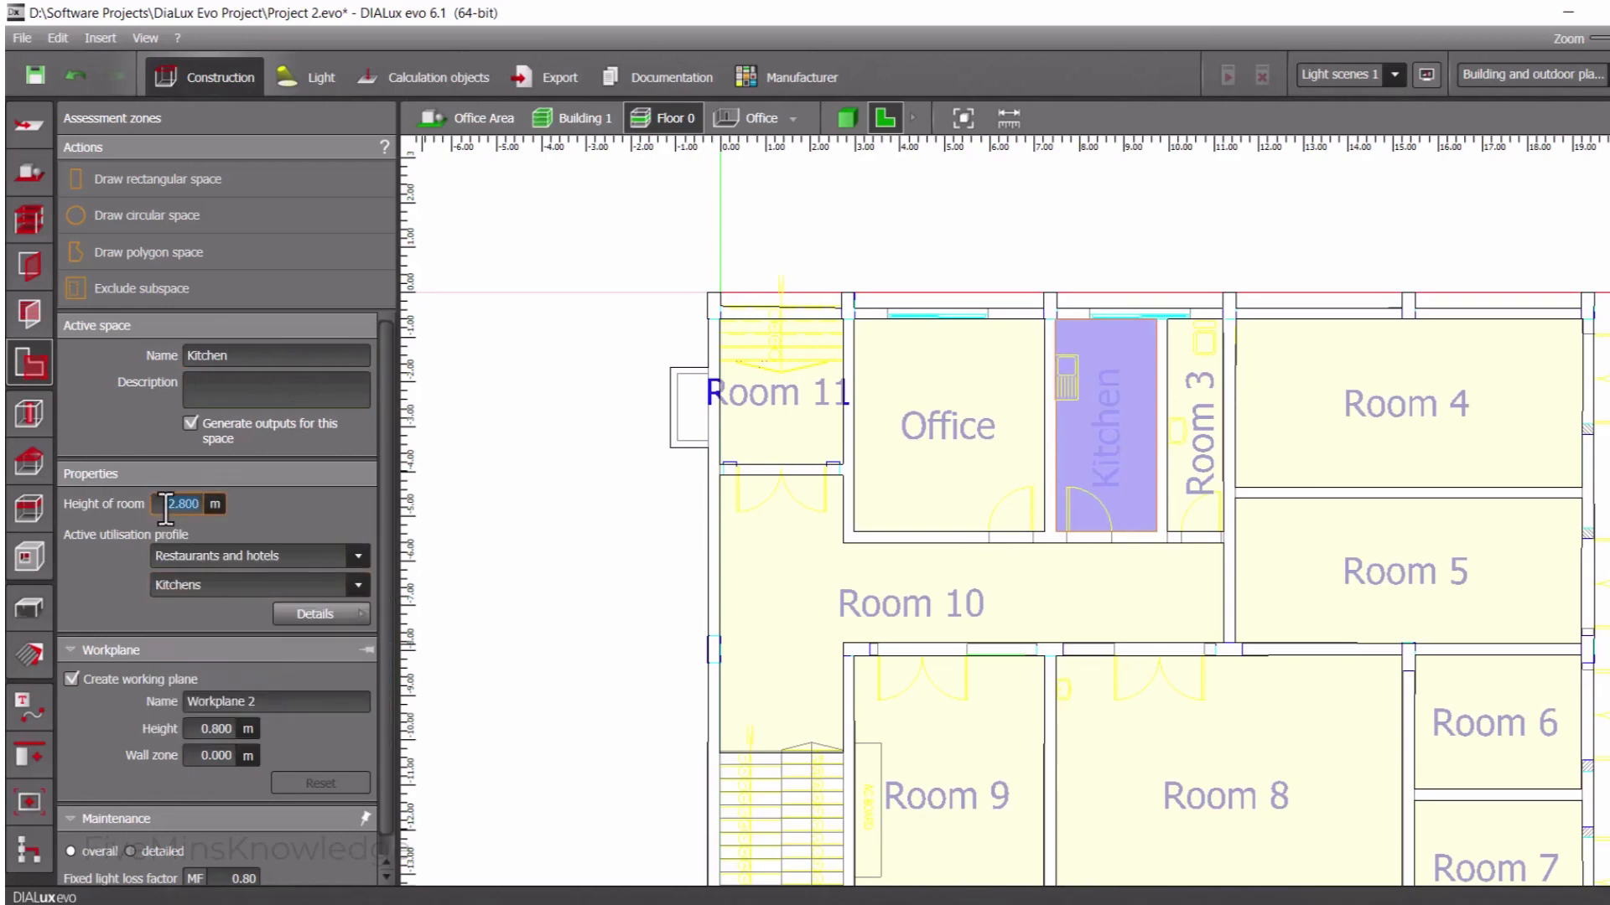
pyautogui.write('3')
pyautogui.press('Return')
# Rename the Room 3 space as Toilet
pyautogui.click(1201, 453)
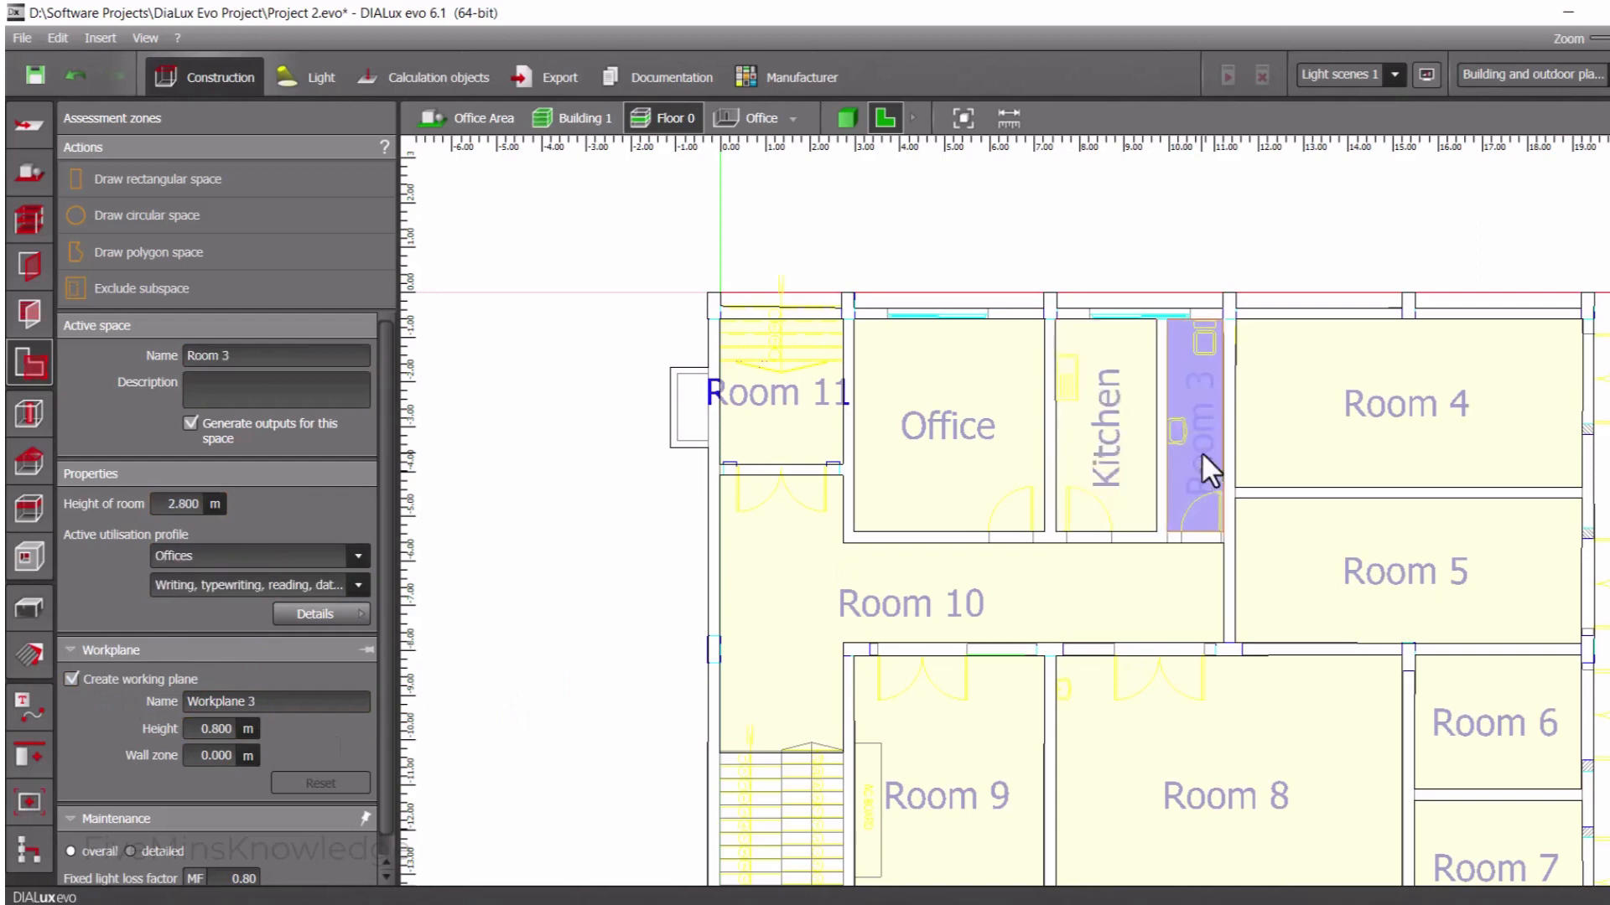
pyautogui.click(230, 358)
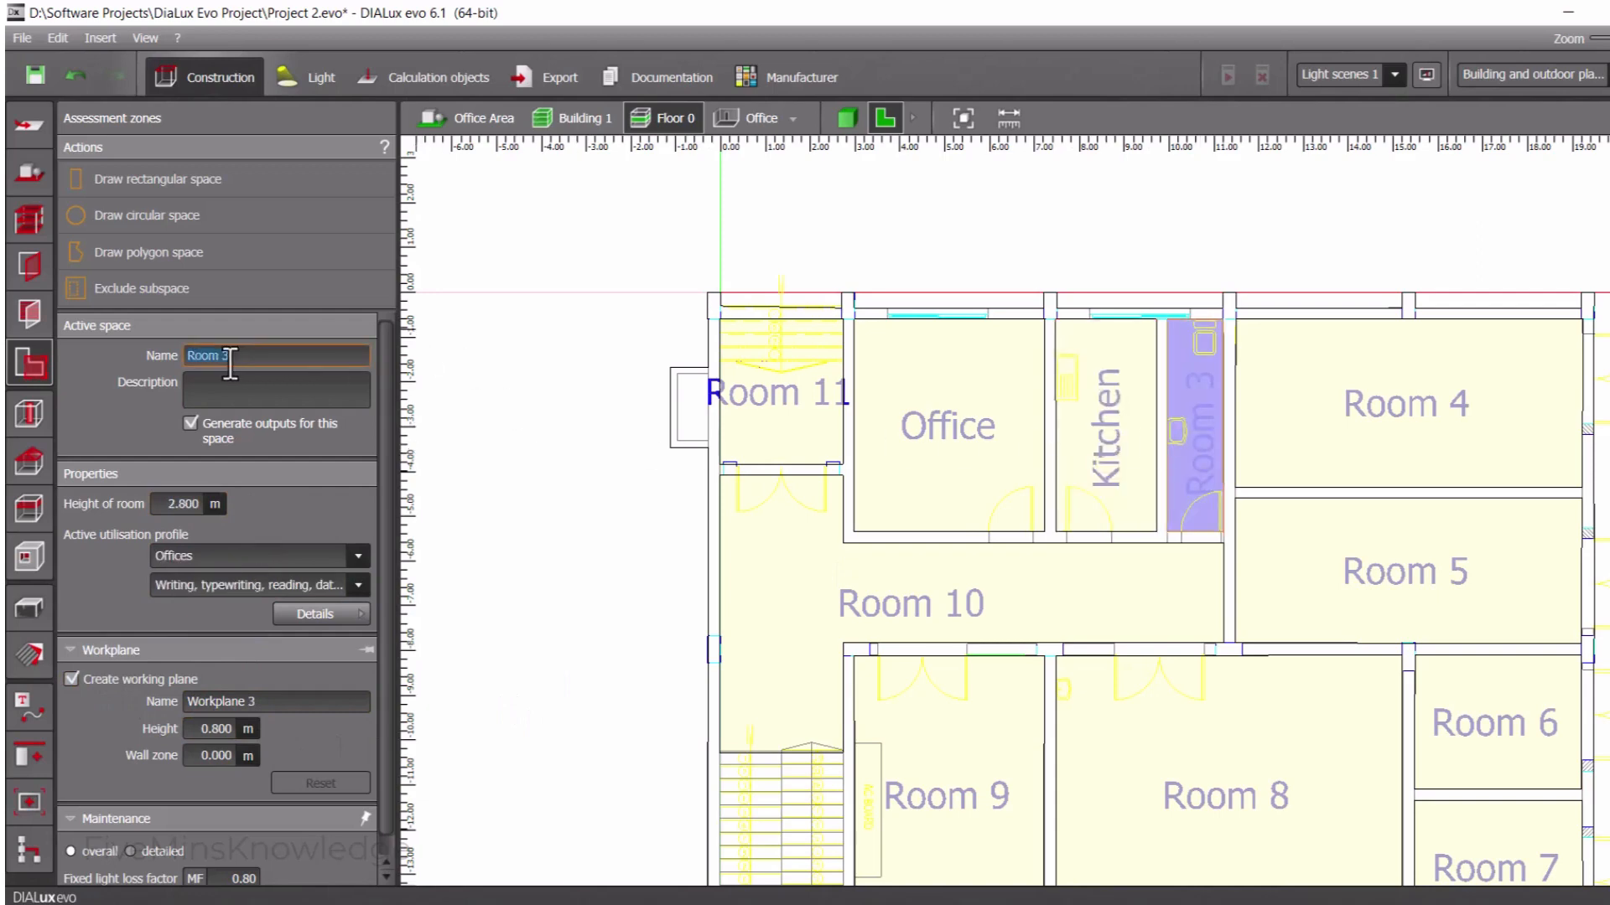
pyautogui.write('Toilet')
# Set the Toilet's room height to 3 m and disable its working plane
pyautogui.click(176, 500)
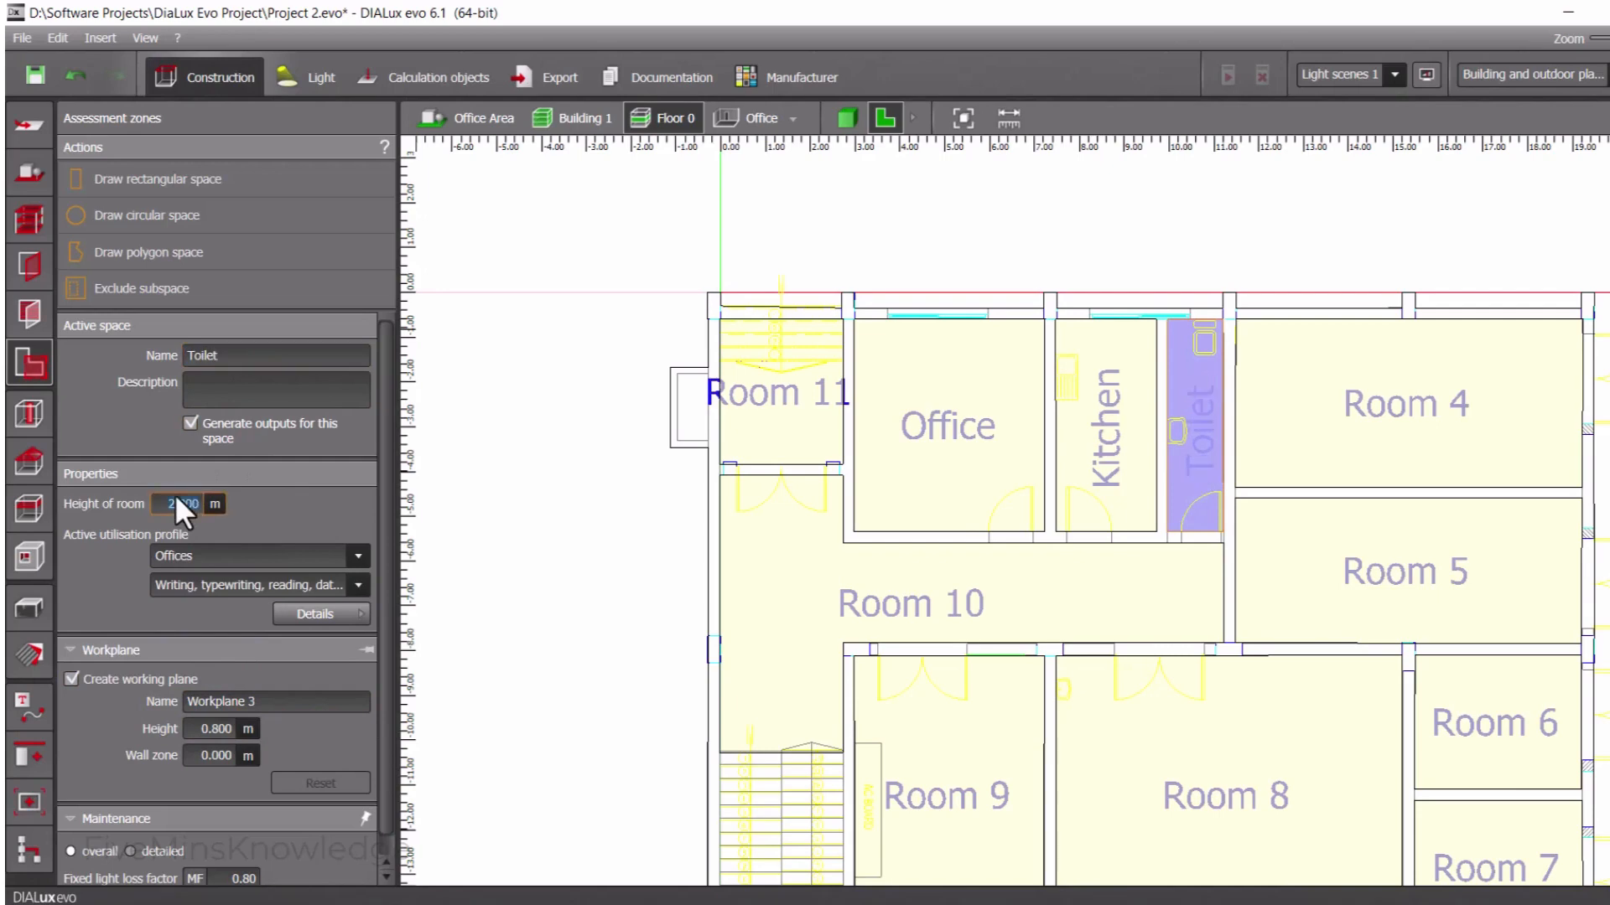
pyautogui.press('Return')
pyautogui.click(120, 679)
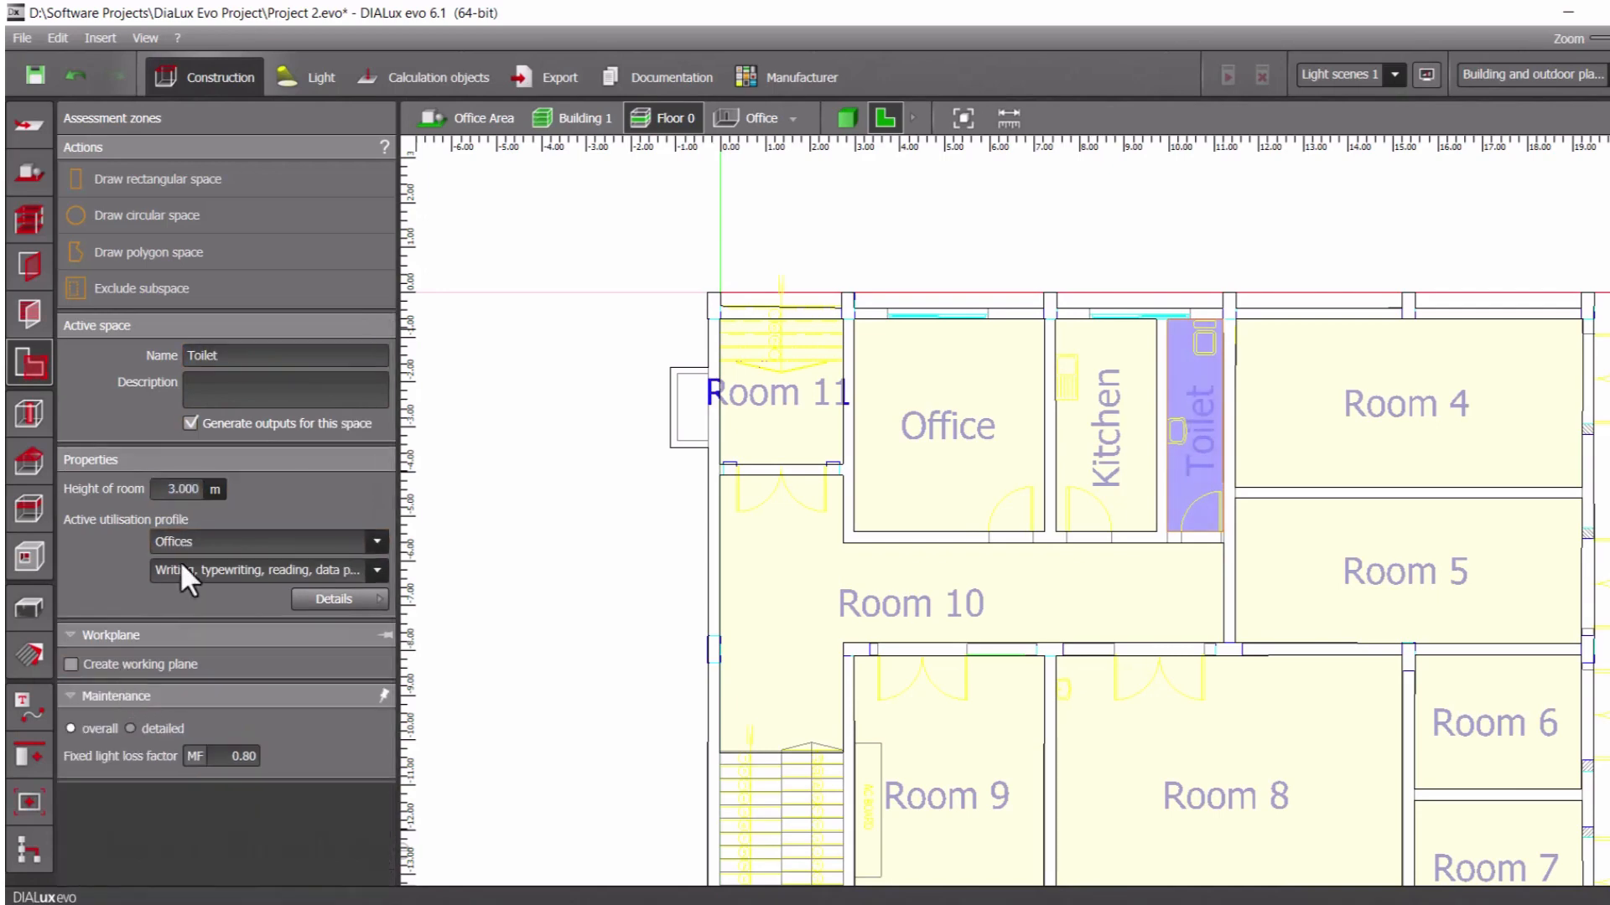
# Assign the Toilet the Rest, sanitation and first aid rooms profile with Cloakrooms, washrooms, bathrooms, toilets
pyautogui.click(208, 540)
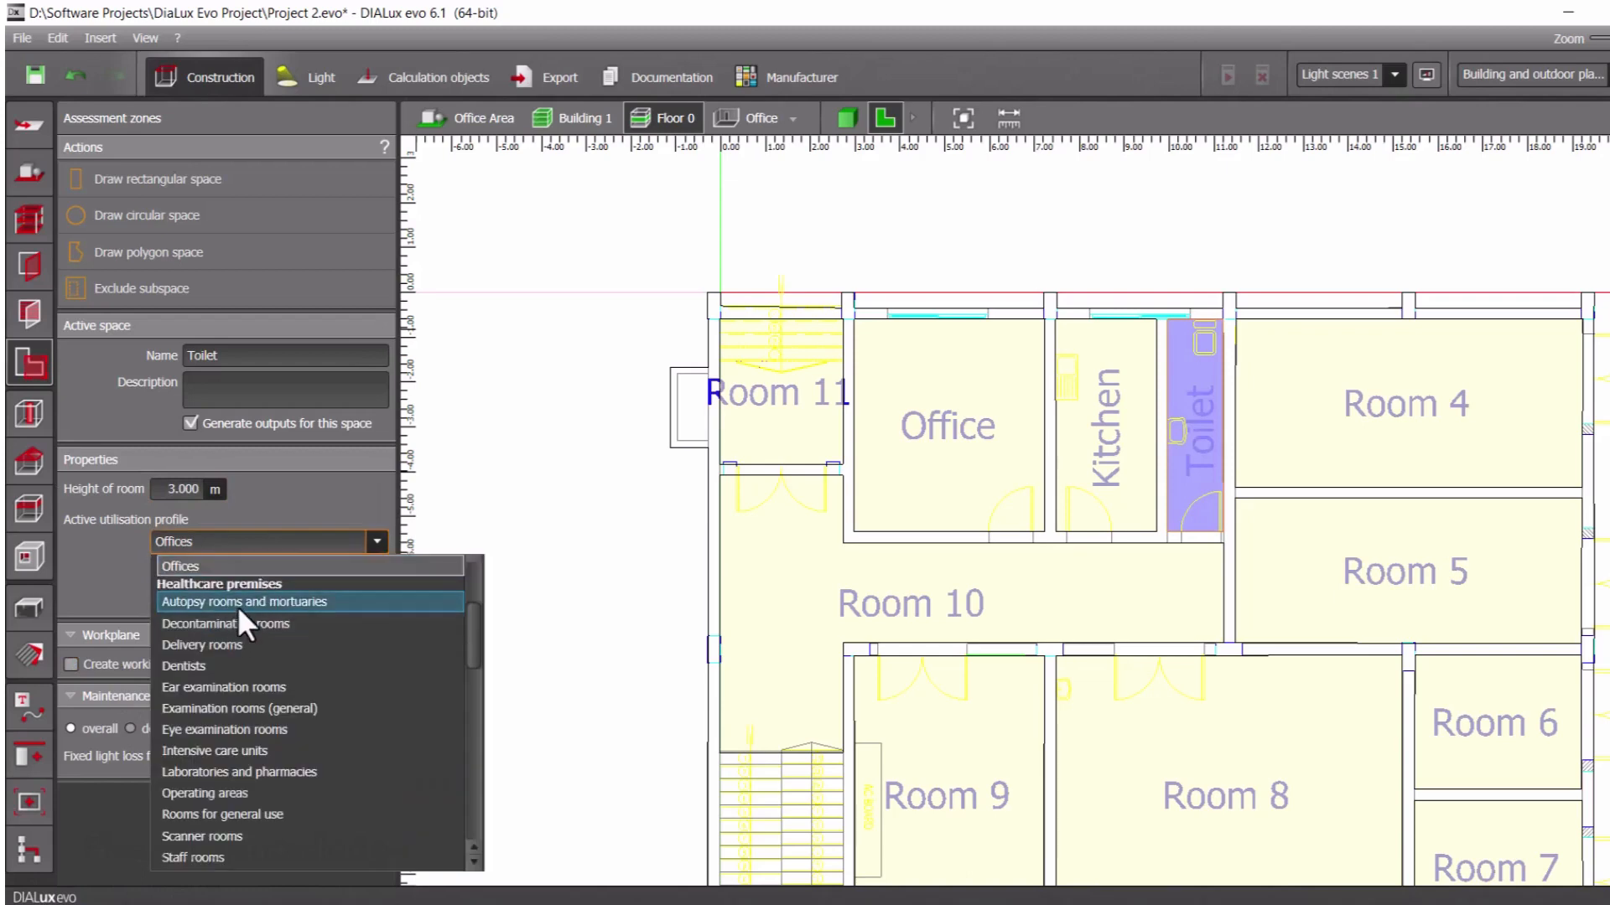
pyautogui.scroll(3, 238, 627)
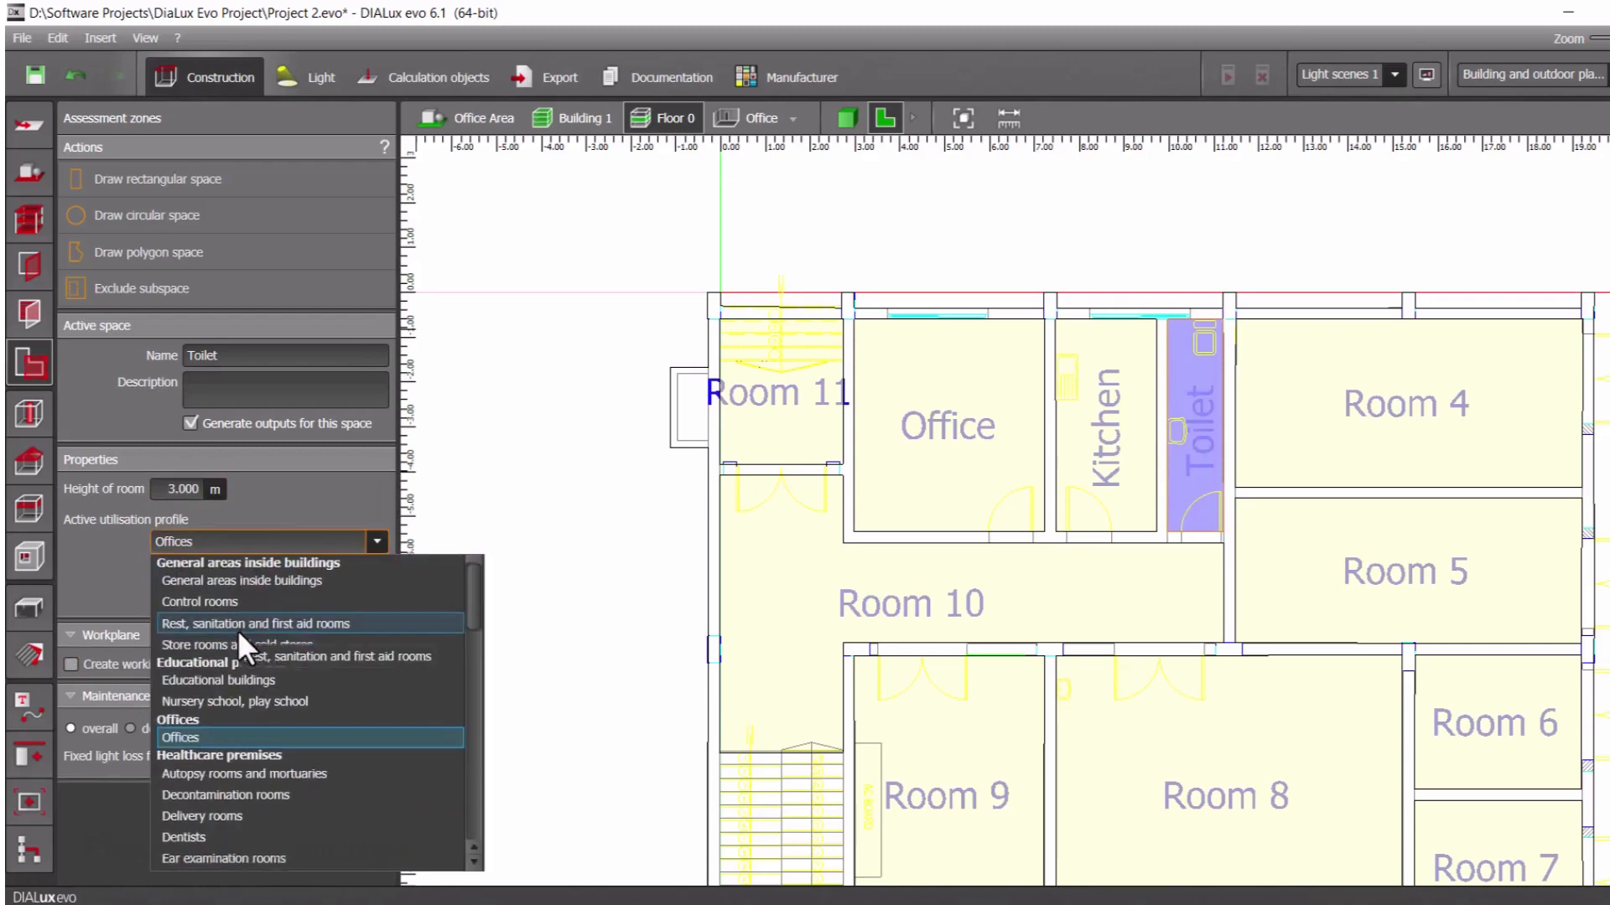
pyautogui.click(254, 622)
pyautogui.click(271, 570)
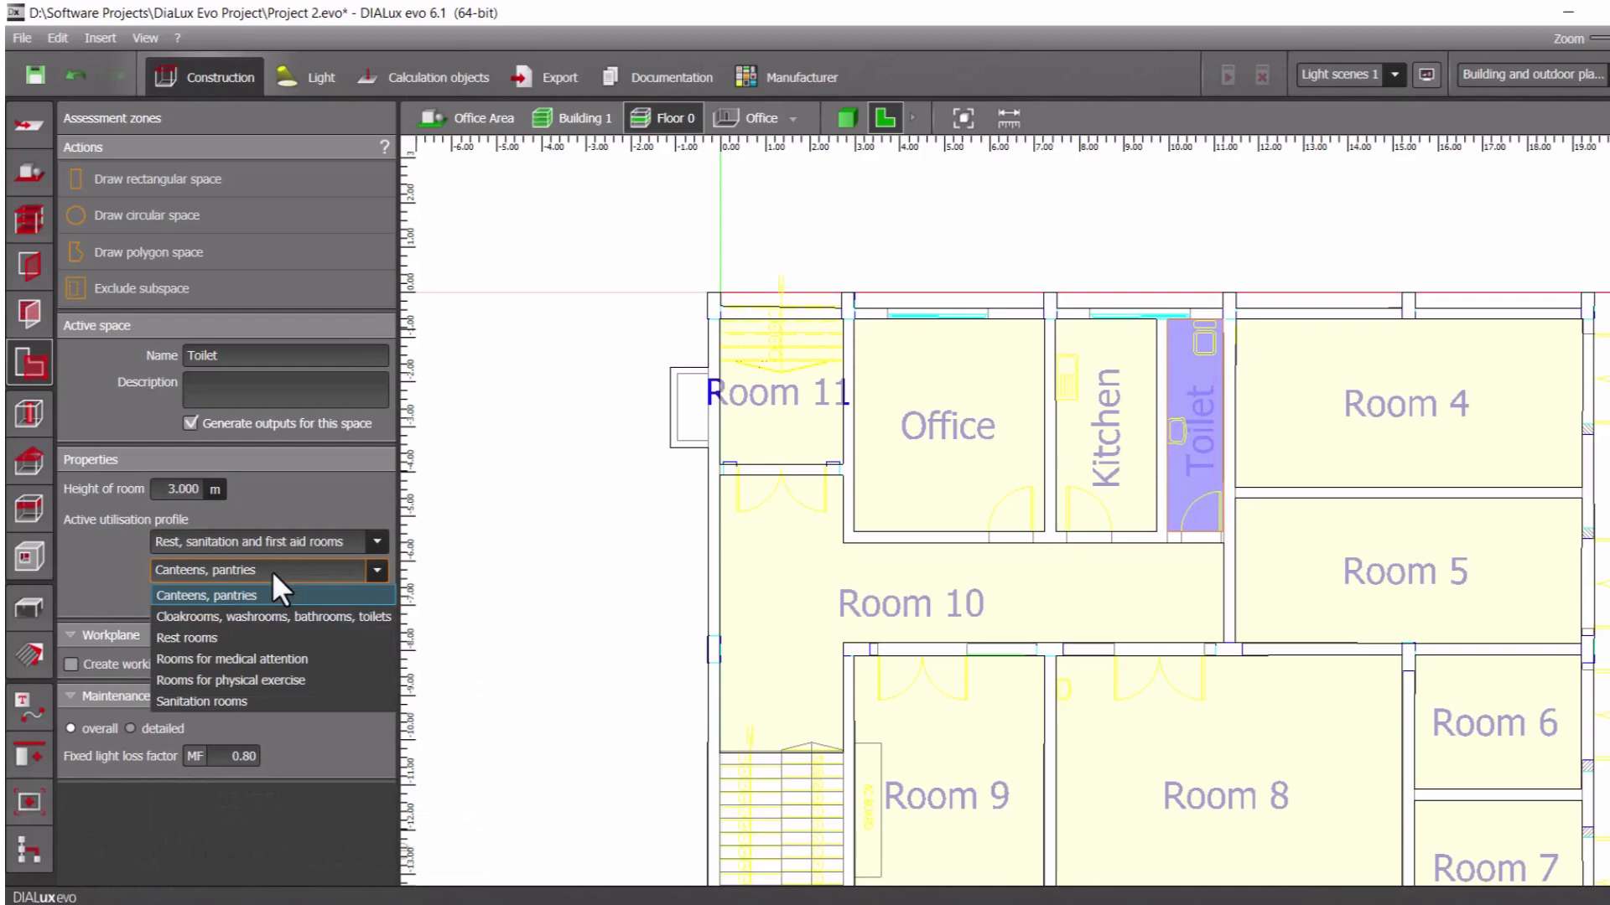
pyautogui.click(269, 617)
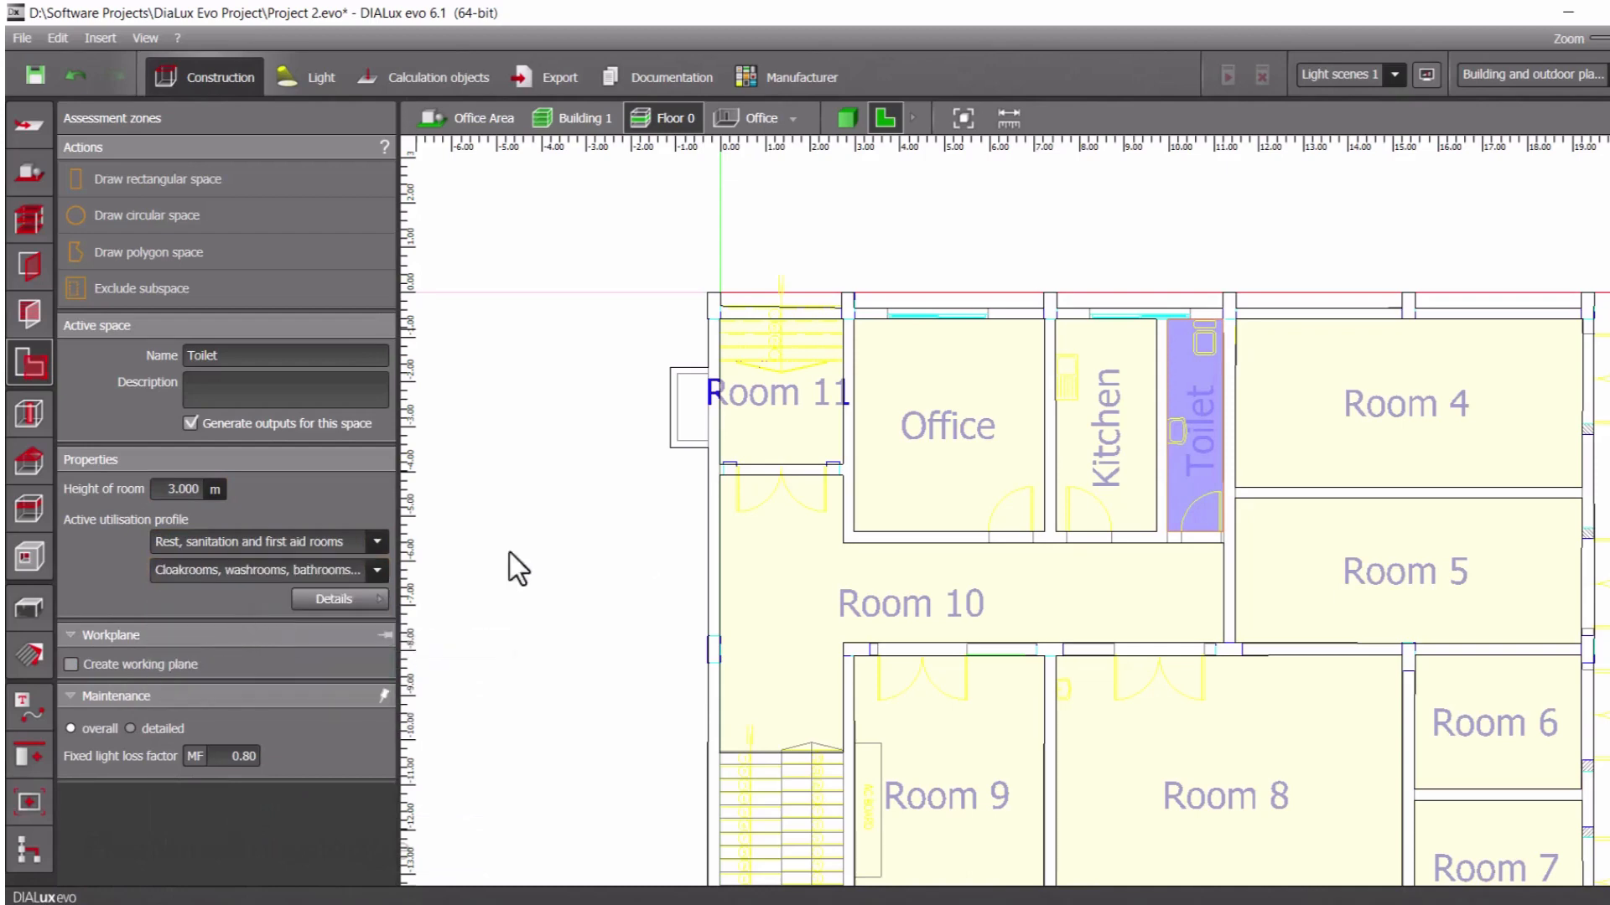
# Rename Room 4 as Store and disable its working plane
pyautogui.click(1340, 410)
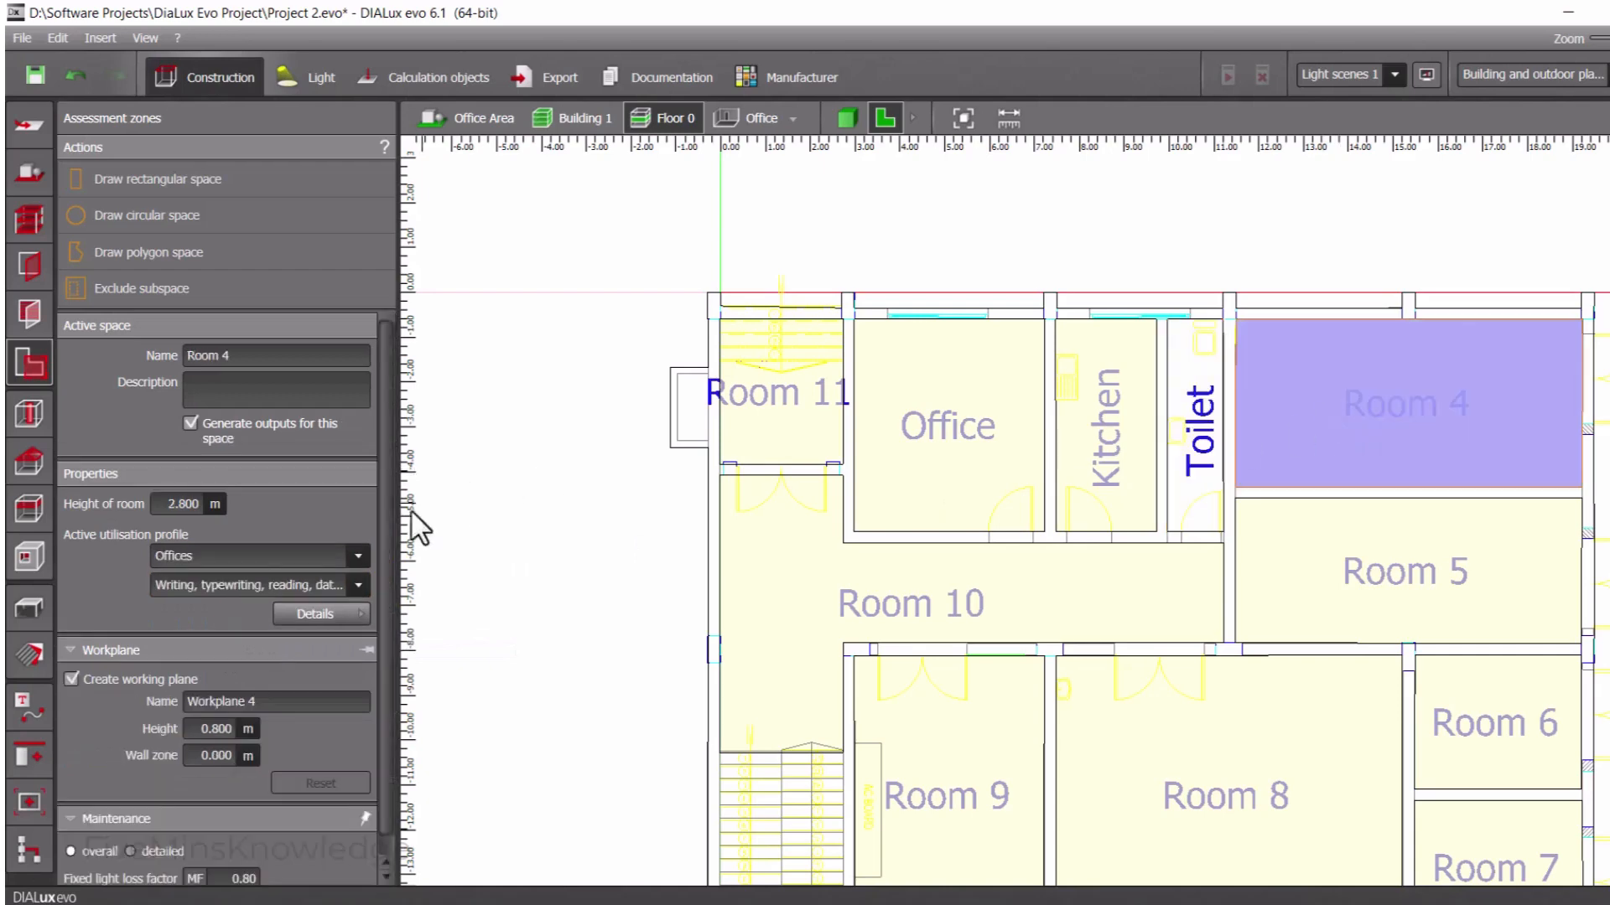
pyautogui.click(237, 356)
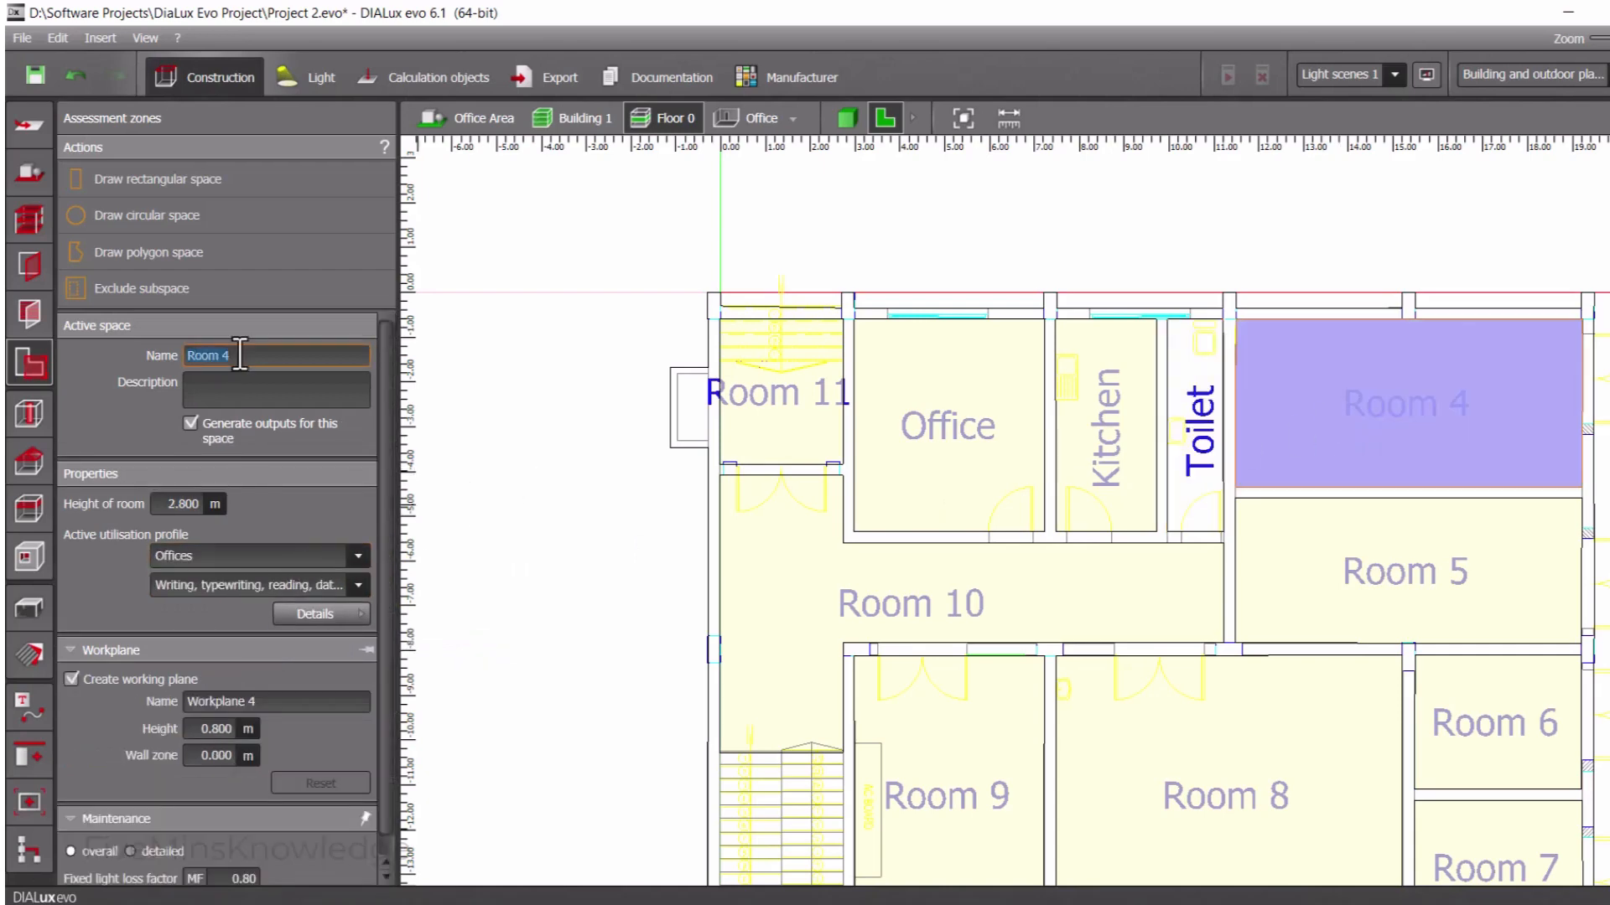
pyautogui.write('Store')
pyautogui.click(73, 678)
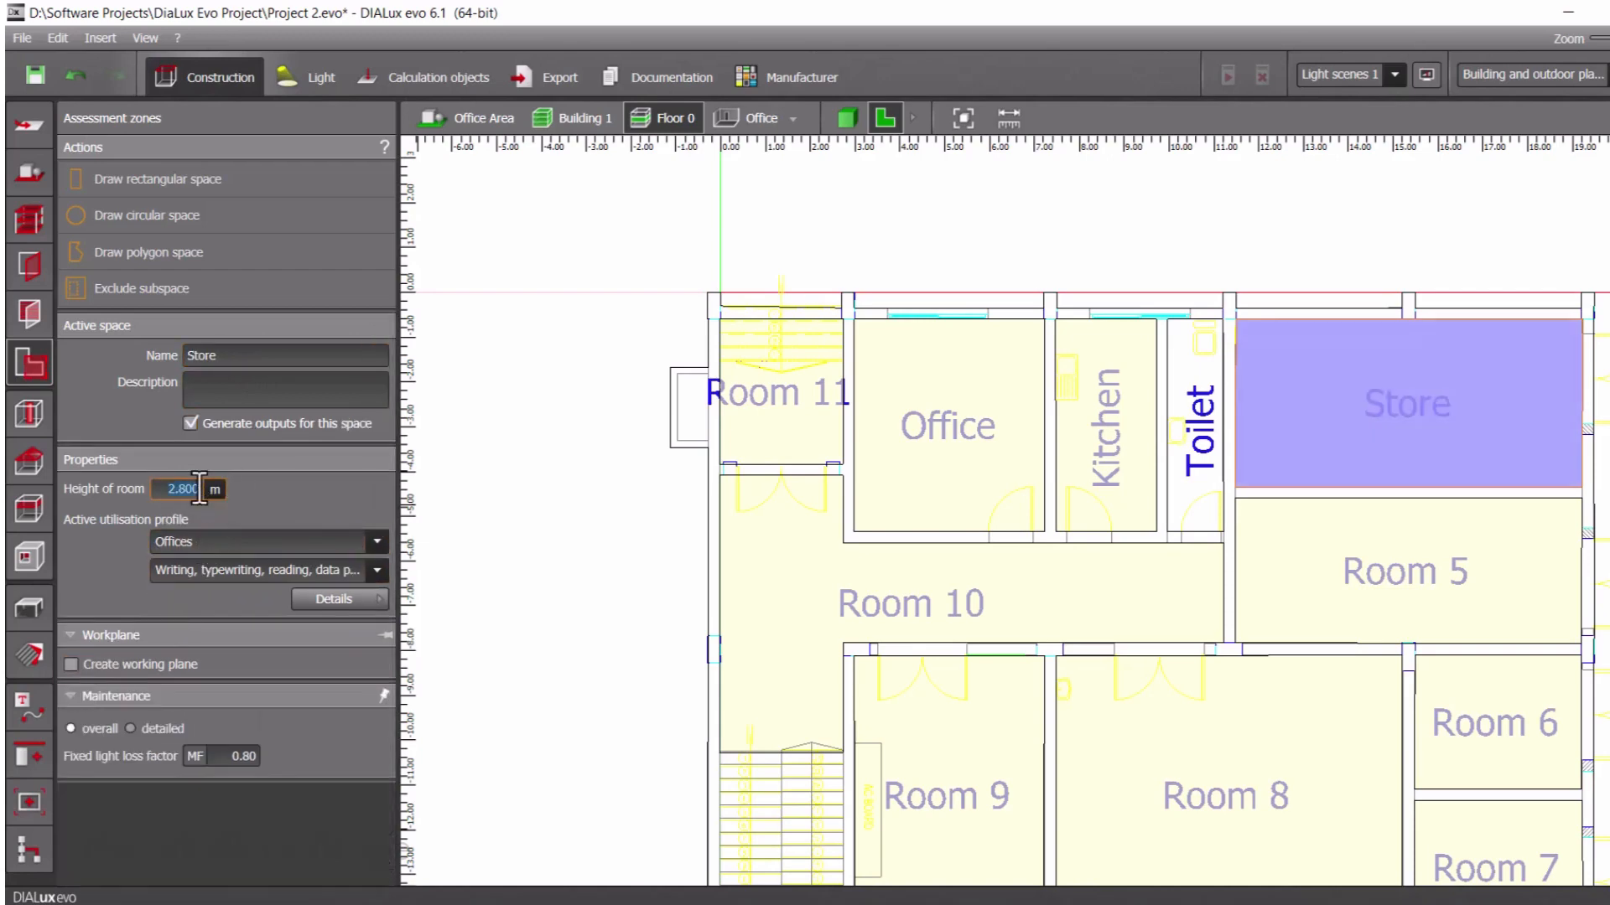
# Set the Store's room height to 3 m and its profile to Store rooms and cold stores, Store and stockrooms
pyautogui.write('3')
pyautogui.click(325, 540)
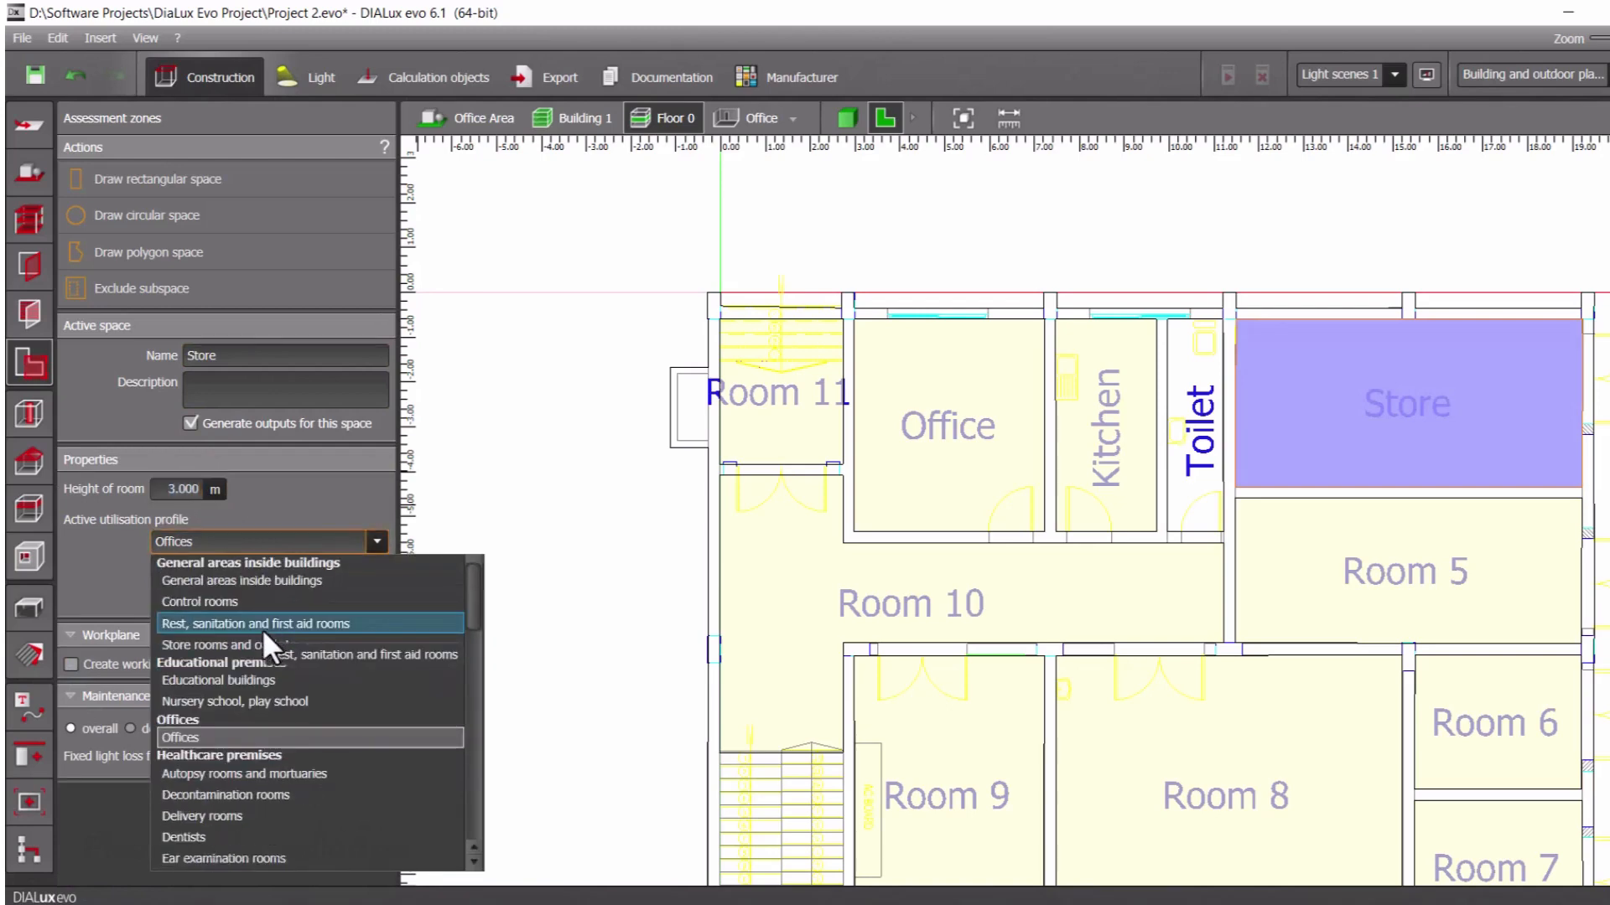
pyautogui.click(254, 642)
pyautogui.click(293, 577)
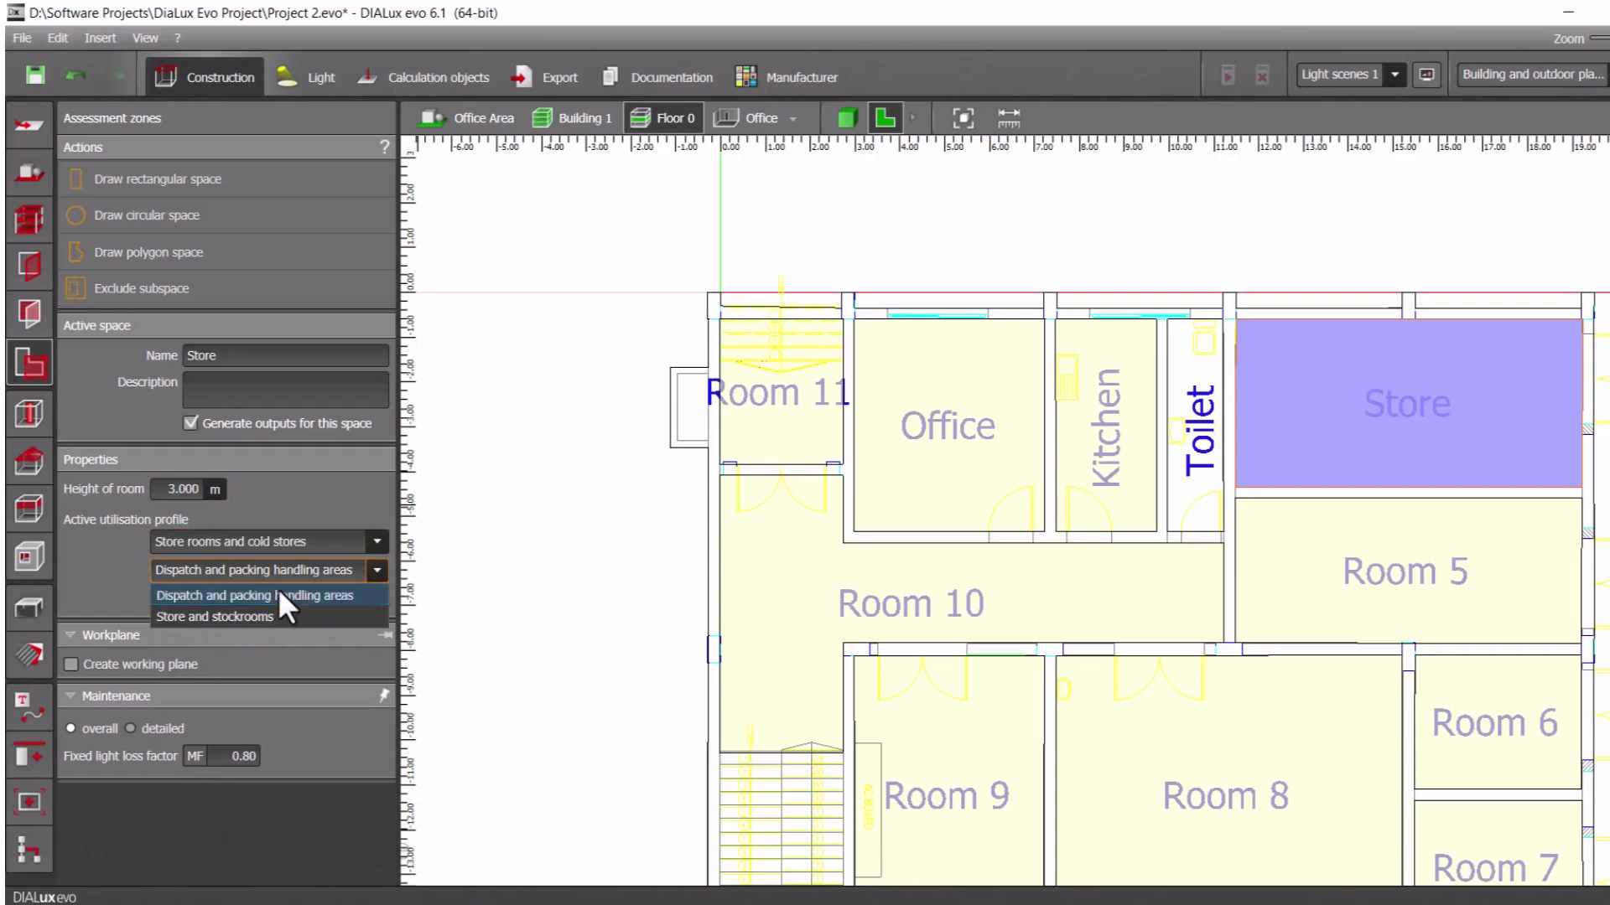
pyautogui.click(218, 618)
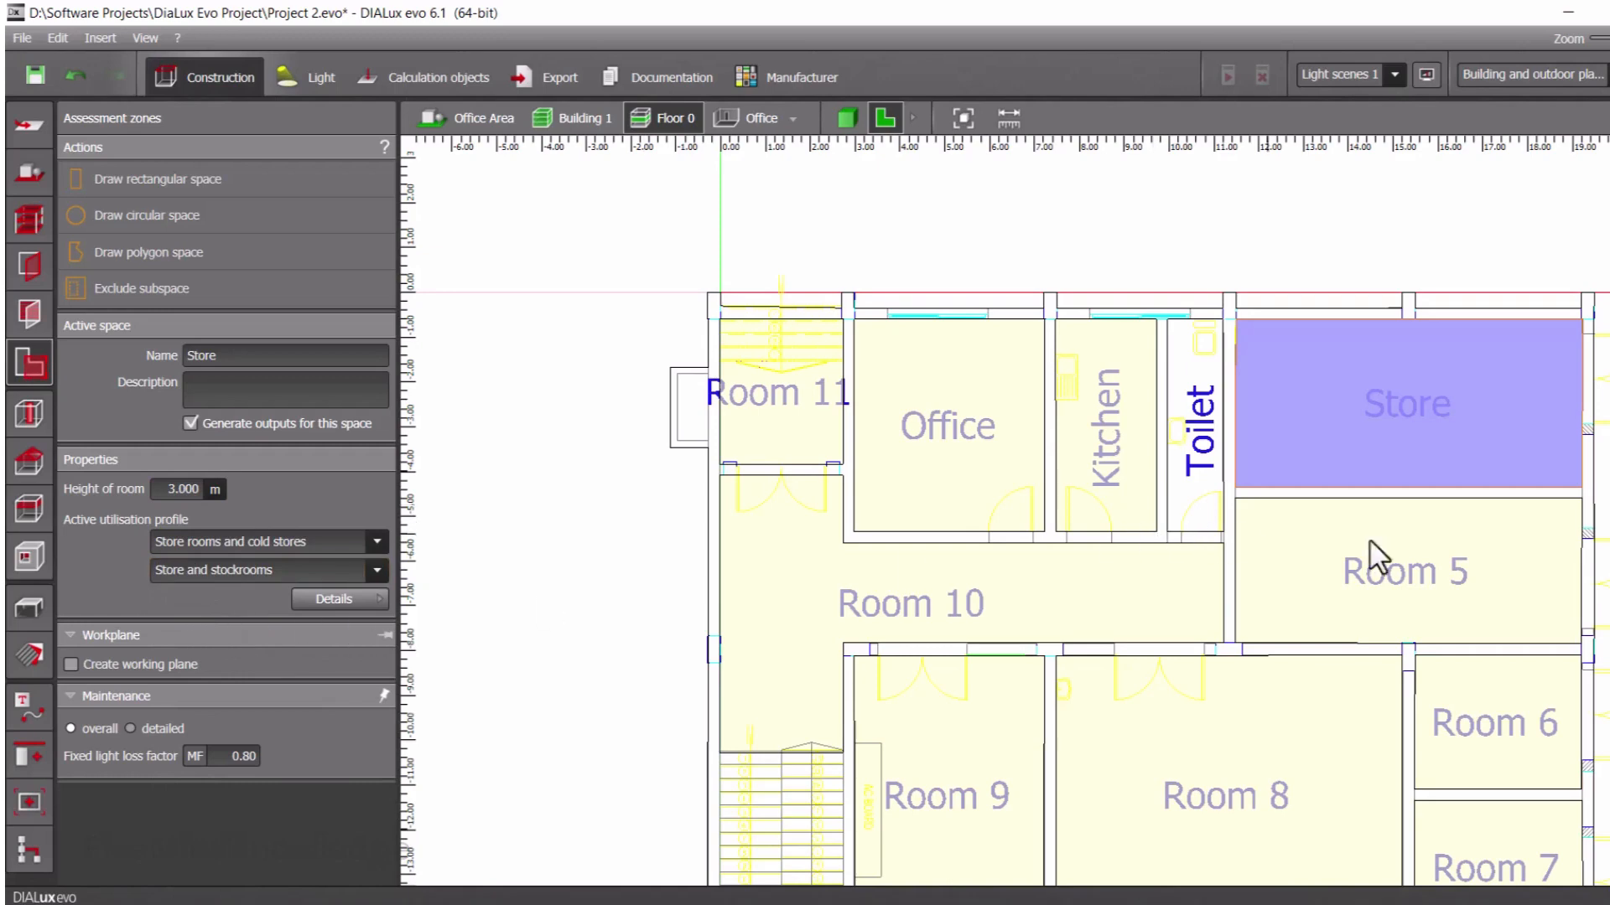
# Rename Room 5 as Library and set its room height to 3 m
pyautogui.click(1402, 540)
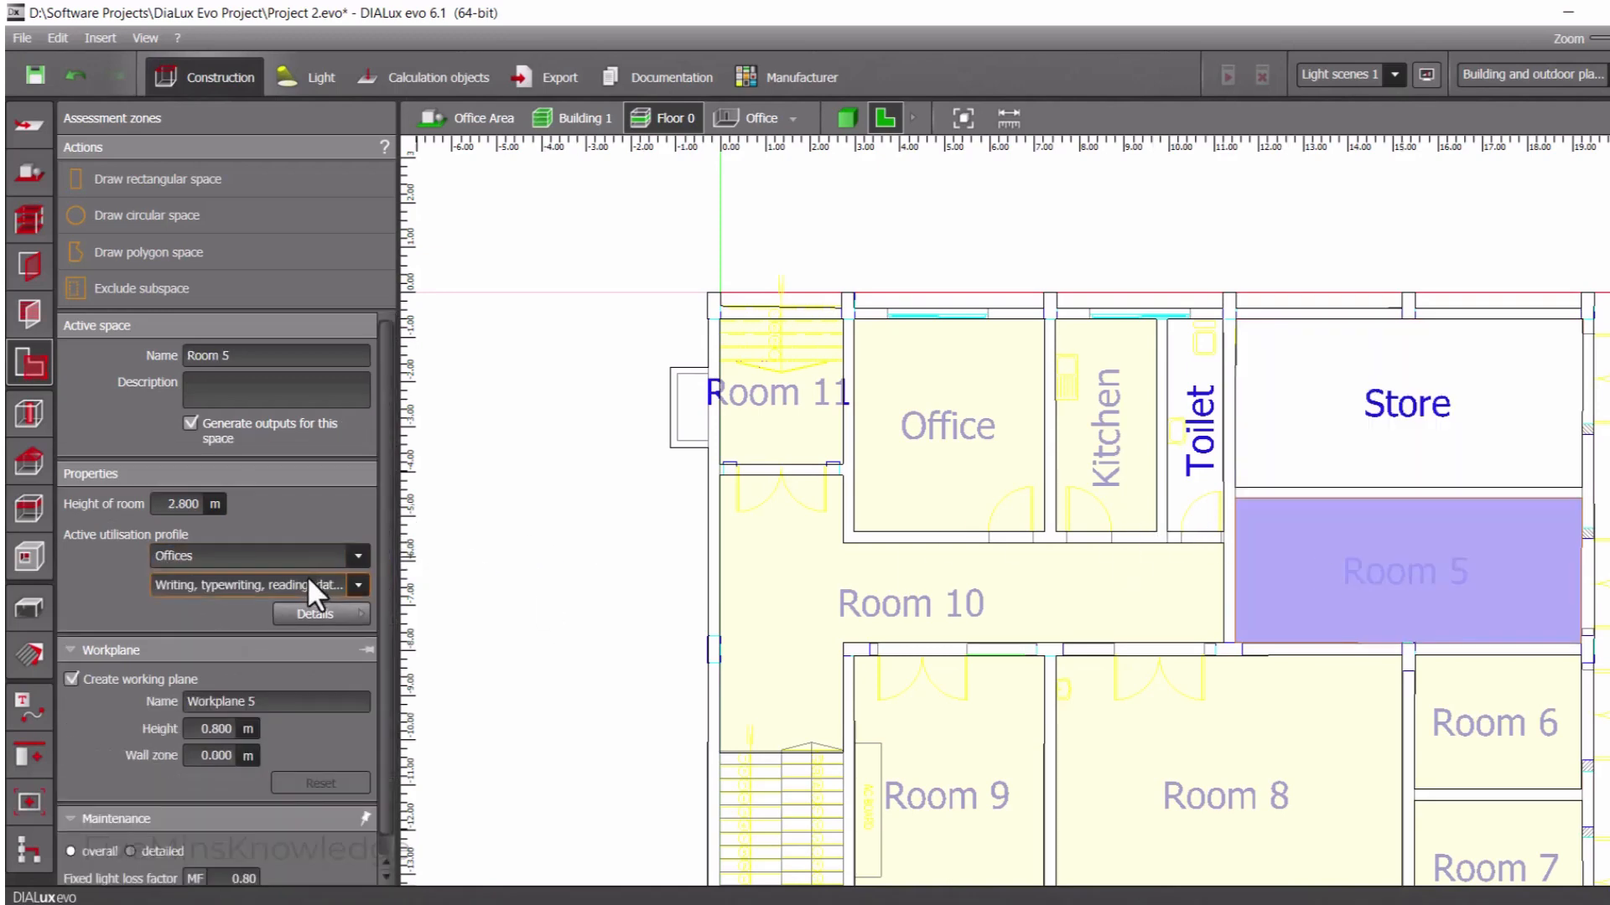
pyautogui.click(272, 357)
pyautogui.write('Lib')
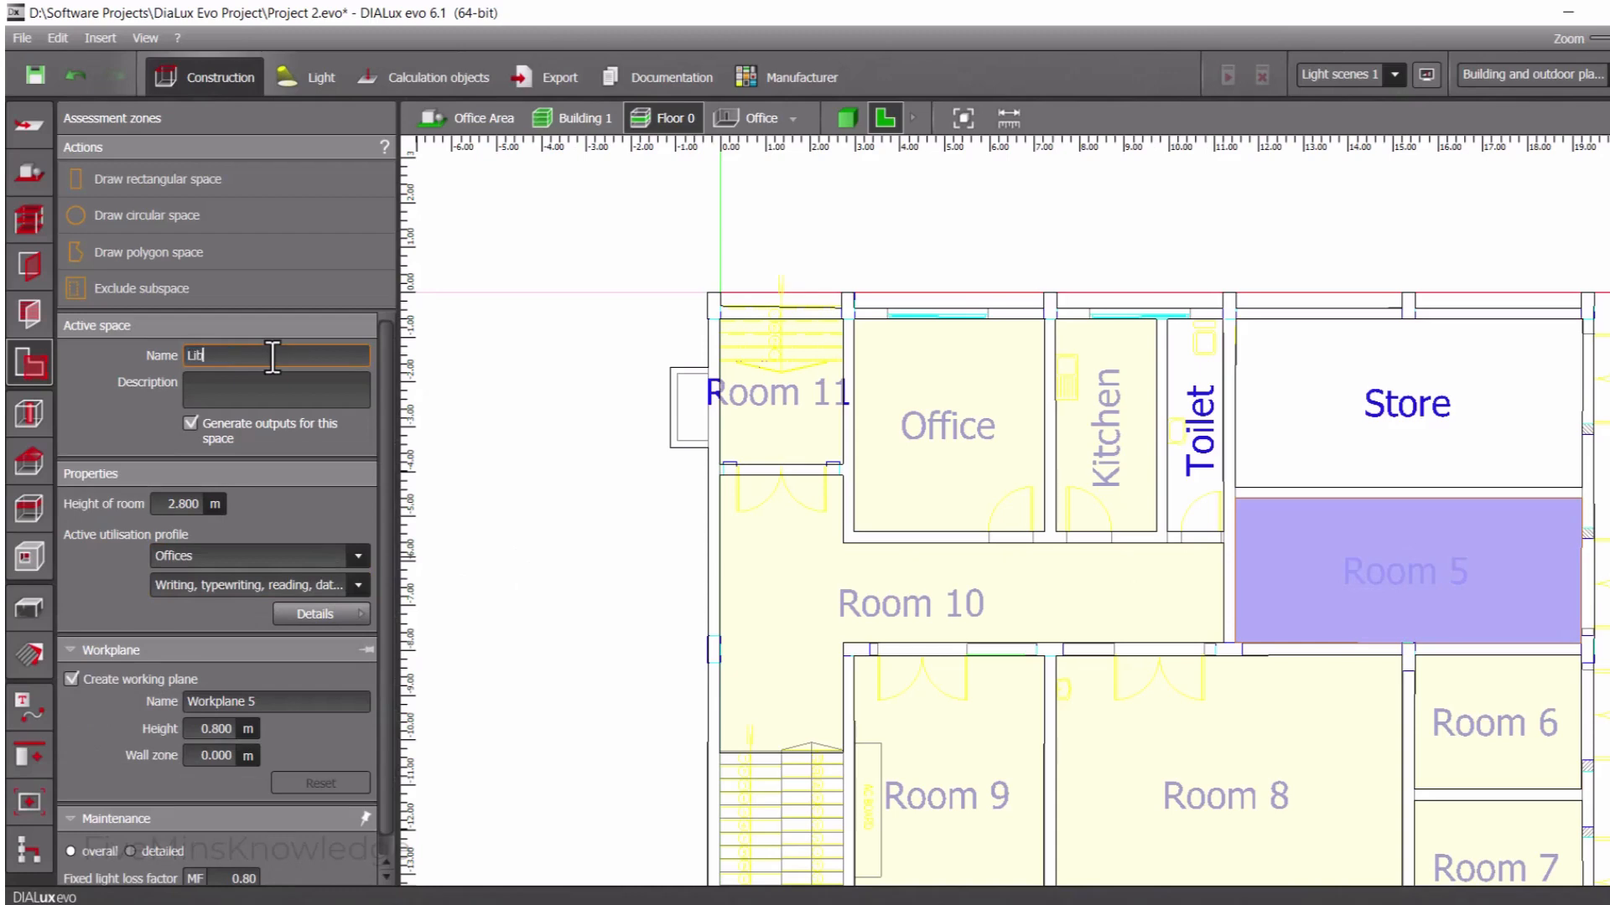
pyautogui.write('rary')
pyautogui.click(171, 503)
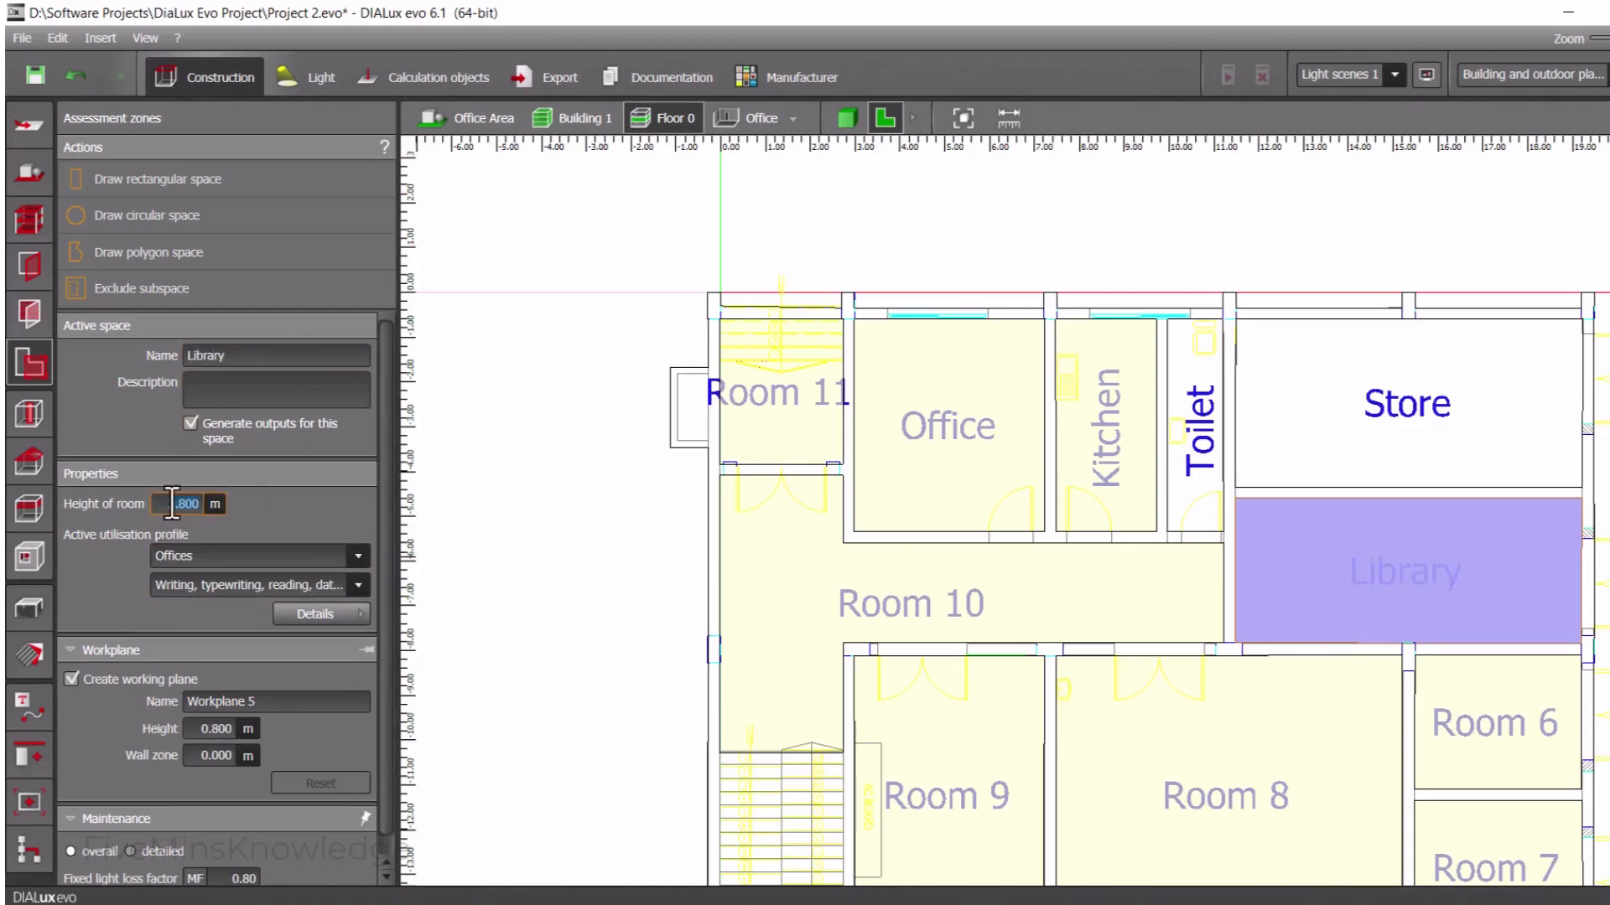
pyautogui.write('3')
# Assign the Library the Educational buildings utilisation profile with Libraries: Reading areas
pyautogui.click(204, 560)
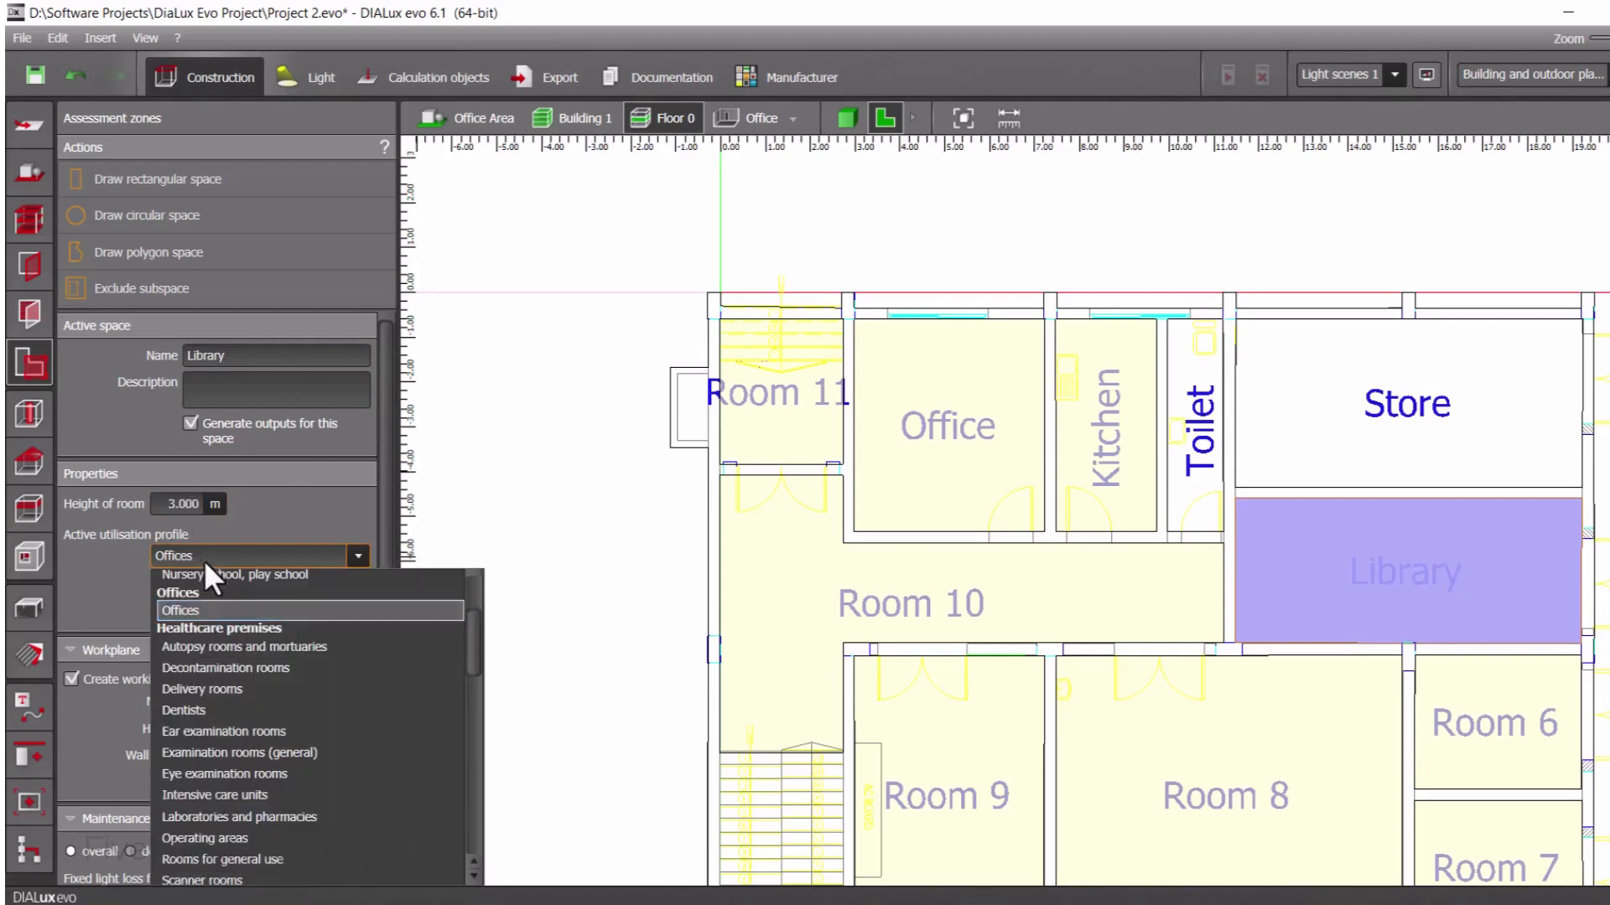
pyautogui.scroll(2, 245, 629)
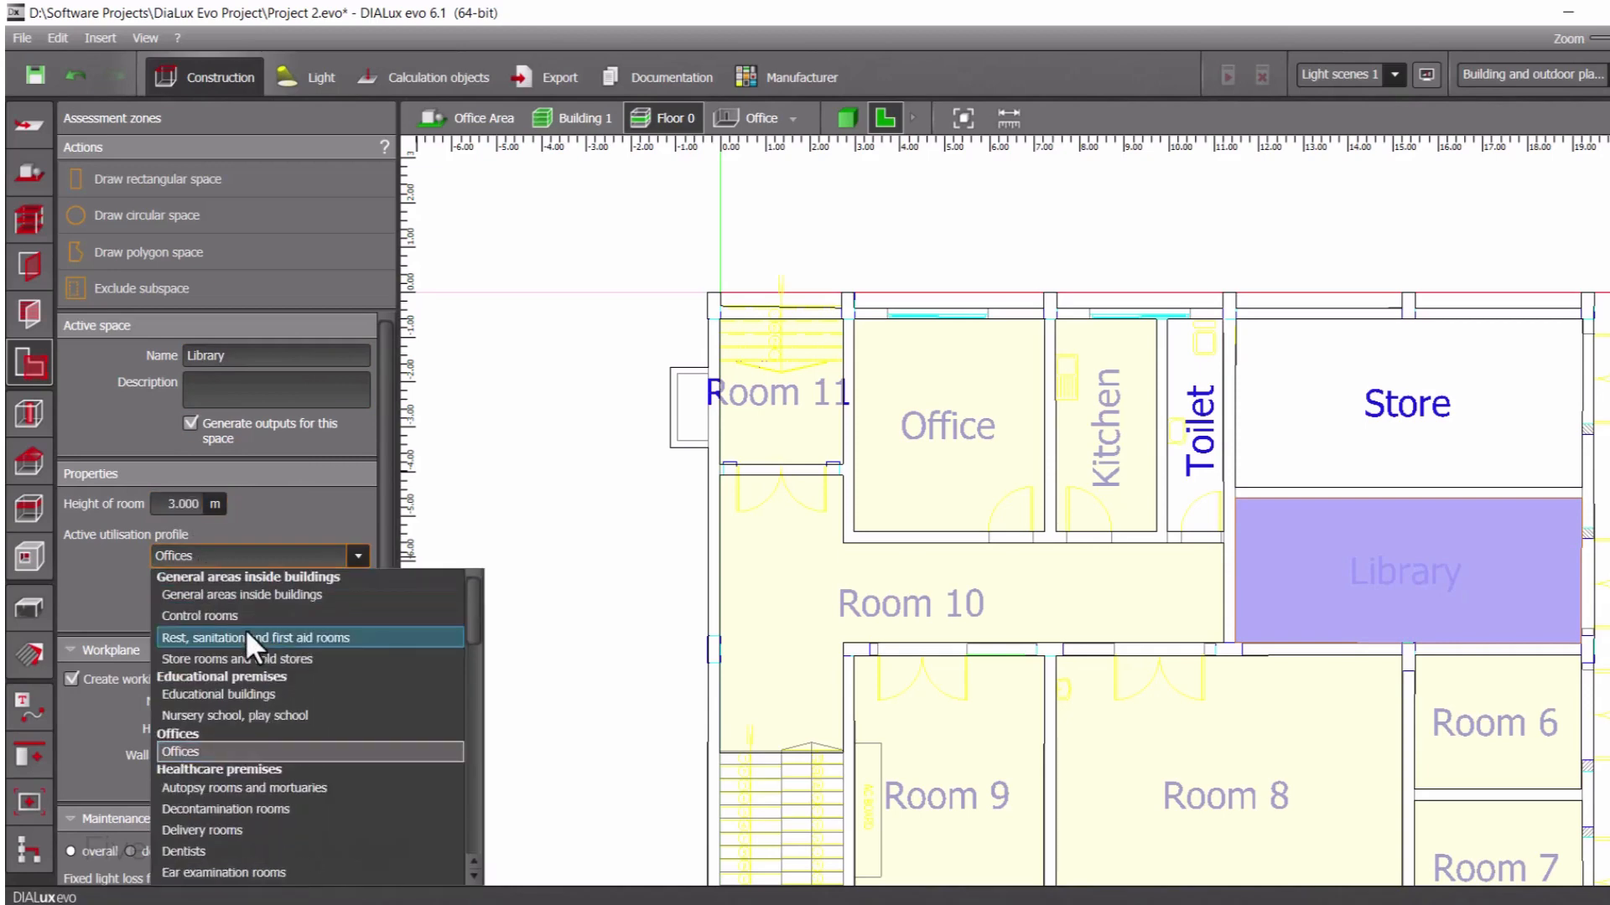
pyautogui.click(248, 694)
pyautogui.click(321, 584)
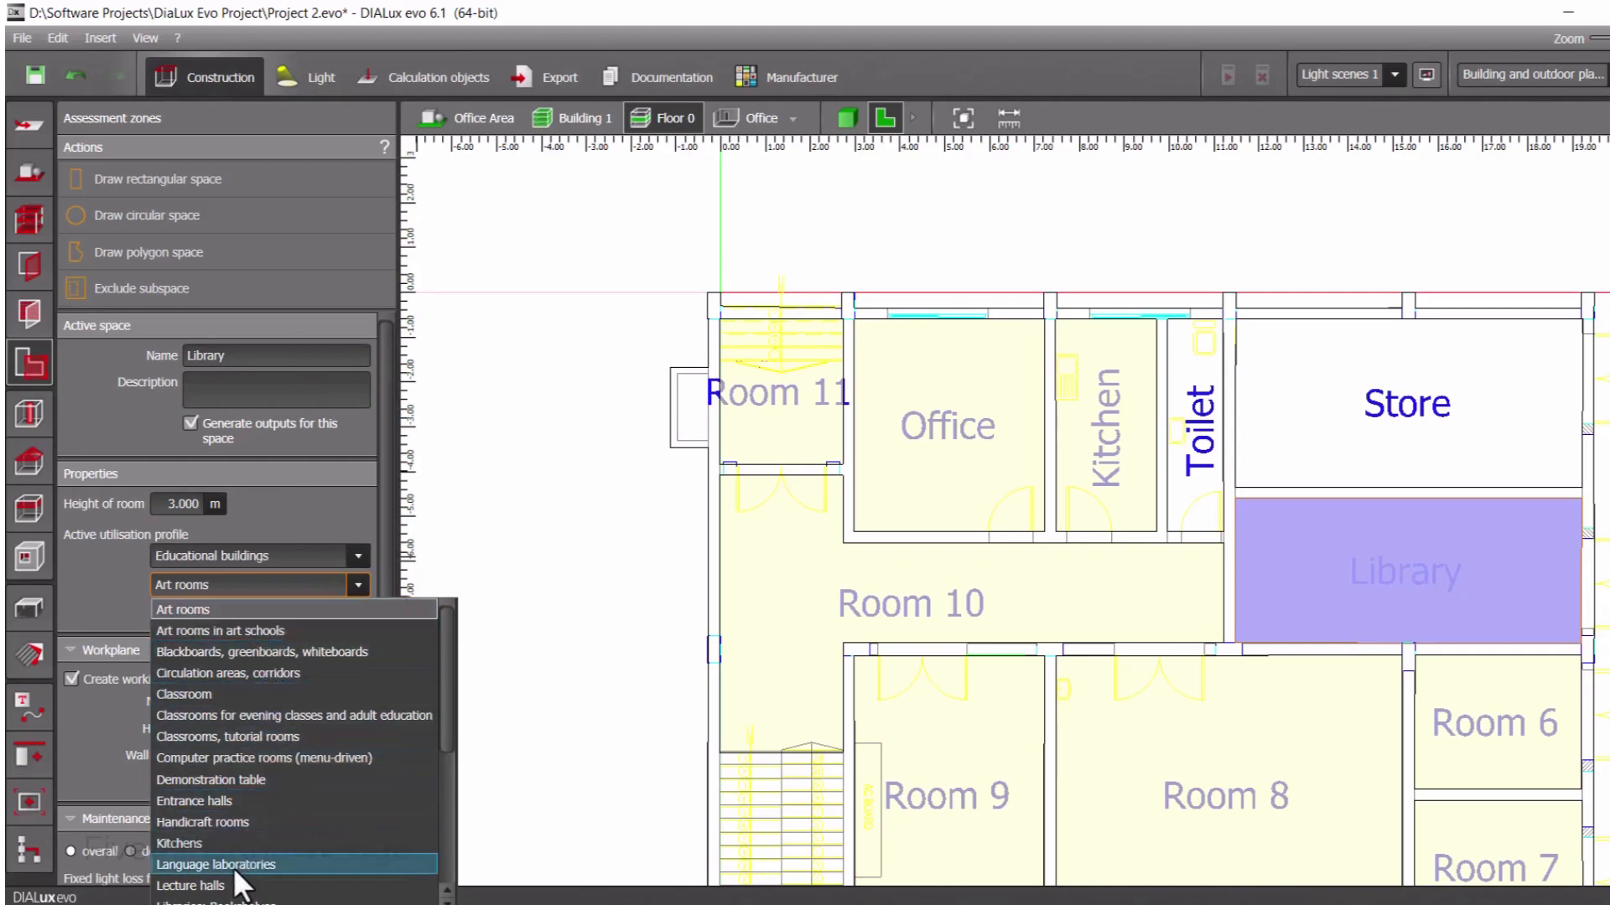
pyautogui.scroll(-1, 238, 867)
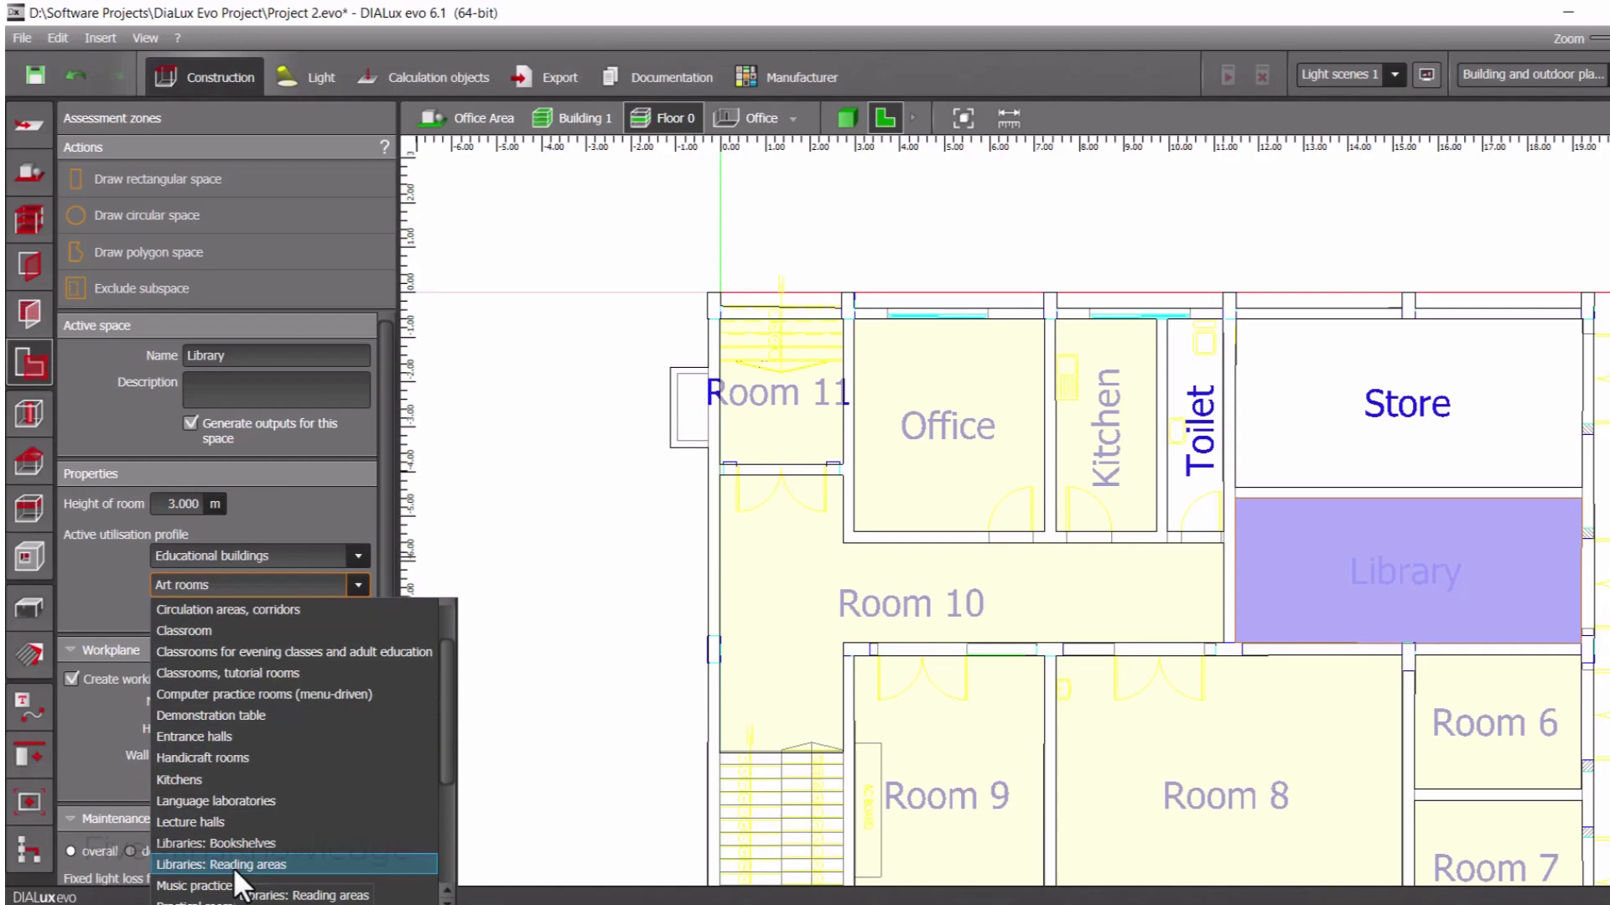
pyautogui.click(237, 865)
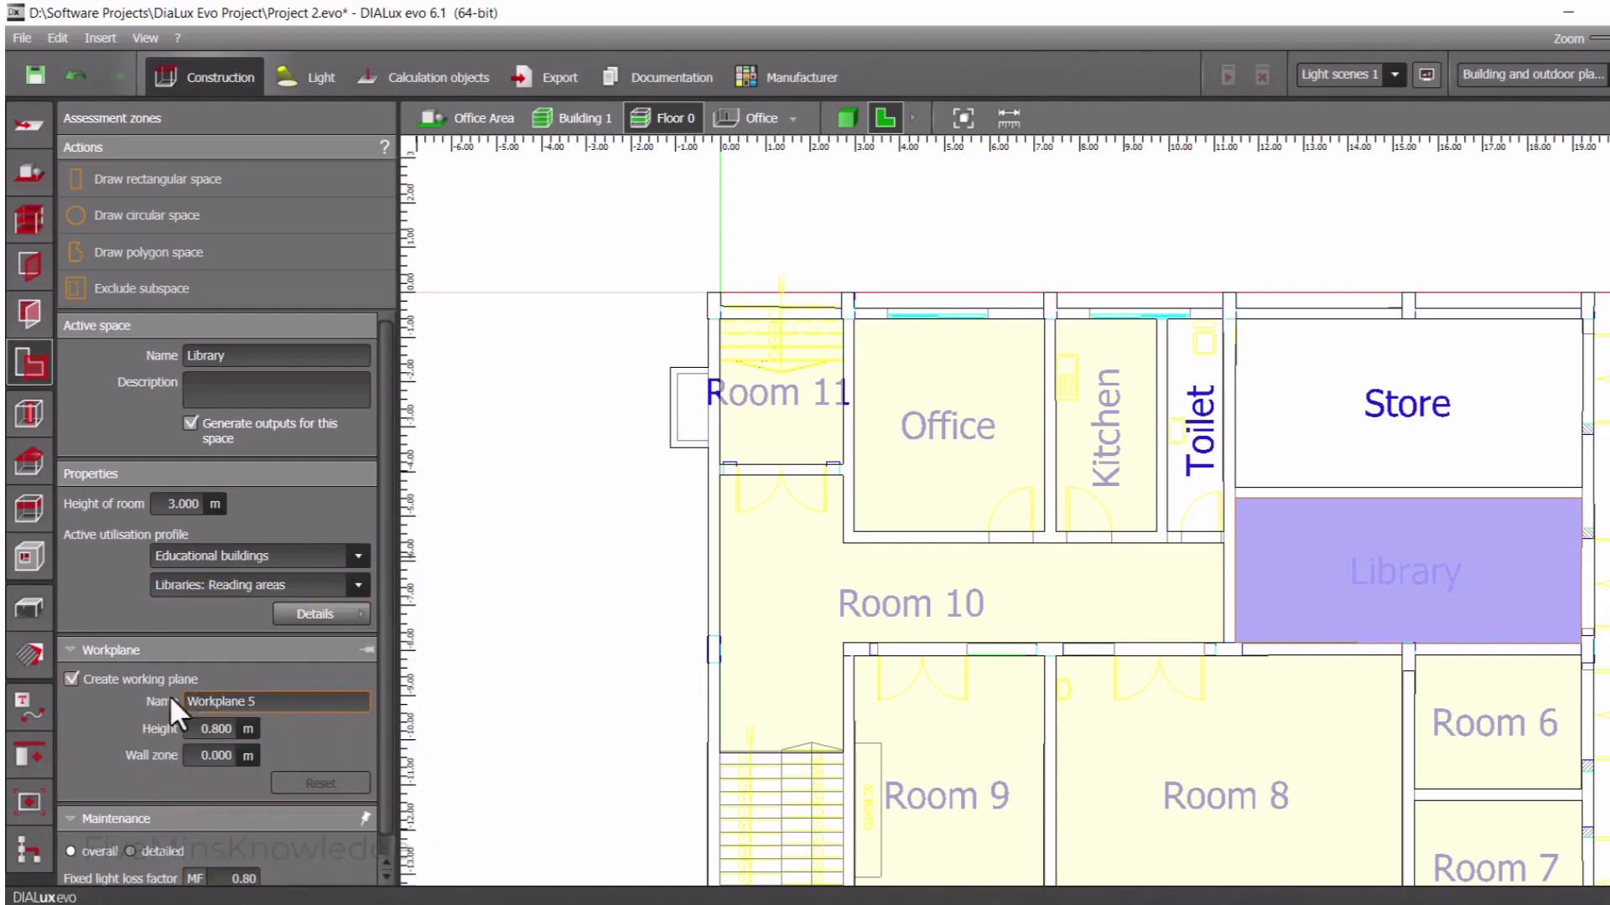
pyautogui.scroll(-1, 335, 754)
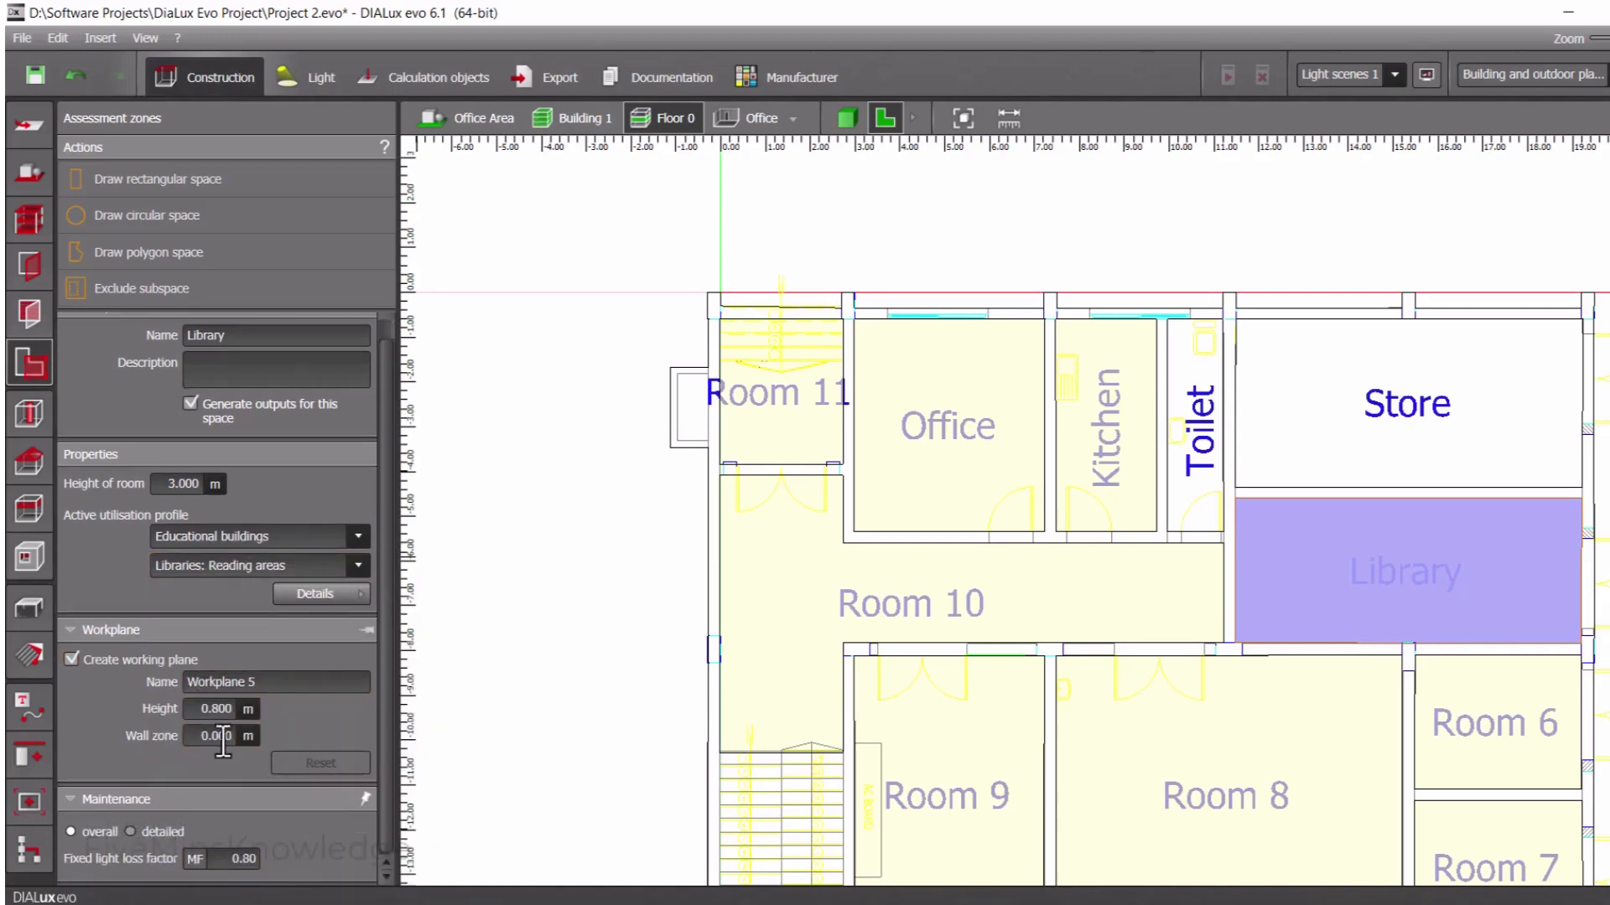
pyautogui.scroll(1, 223, 738)
pyautogui.click(266, 701)
# Rename Room 6 as general room and disable its working plane, saving the project when asked
pyautogui.scroll(-1, 1492, 726)
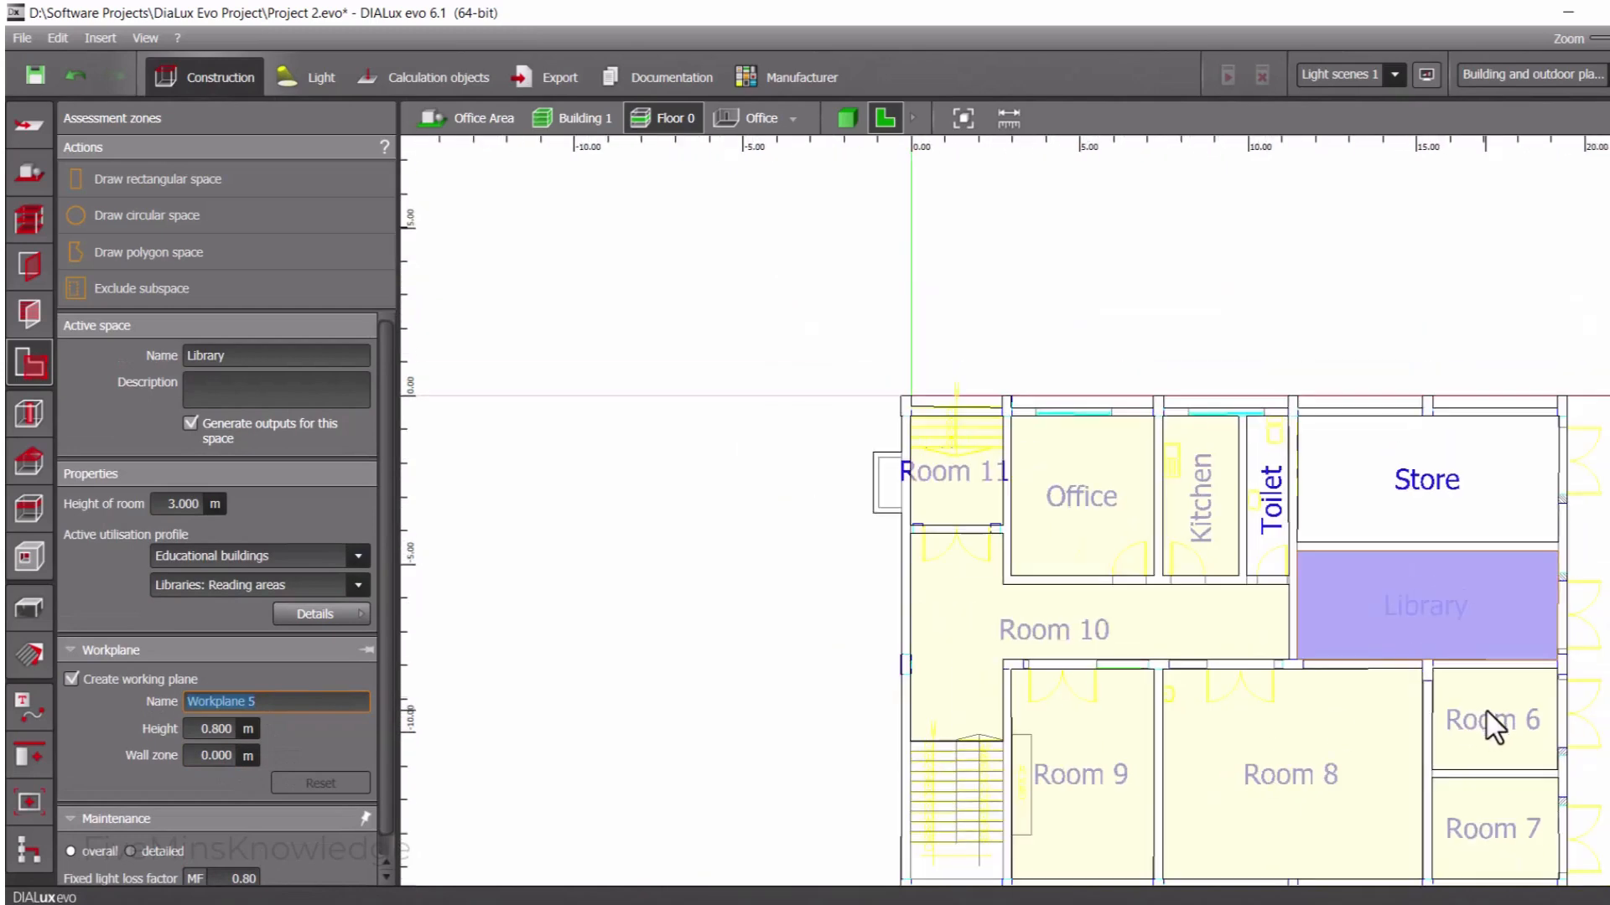
pyautogui.scroll(3, 1517, 780)
pyautogui.click(1520, 705)
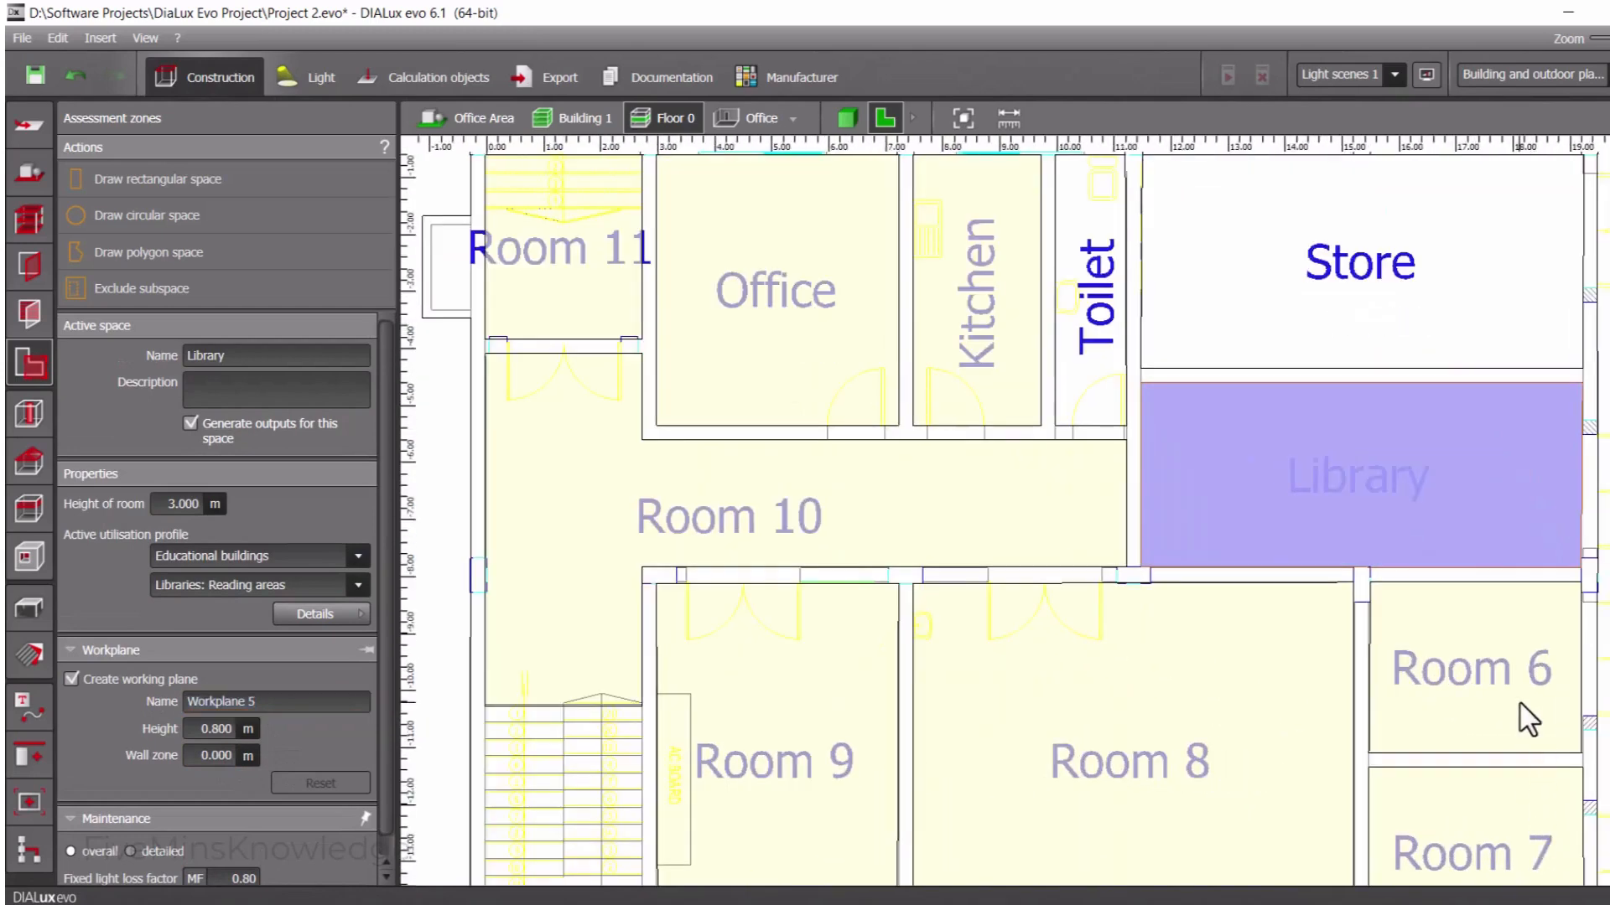
pyautogui.click(251, 355)
pyautogui.write('gene')
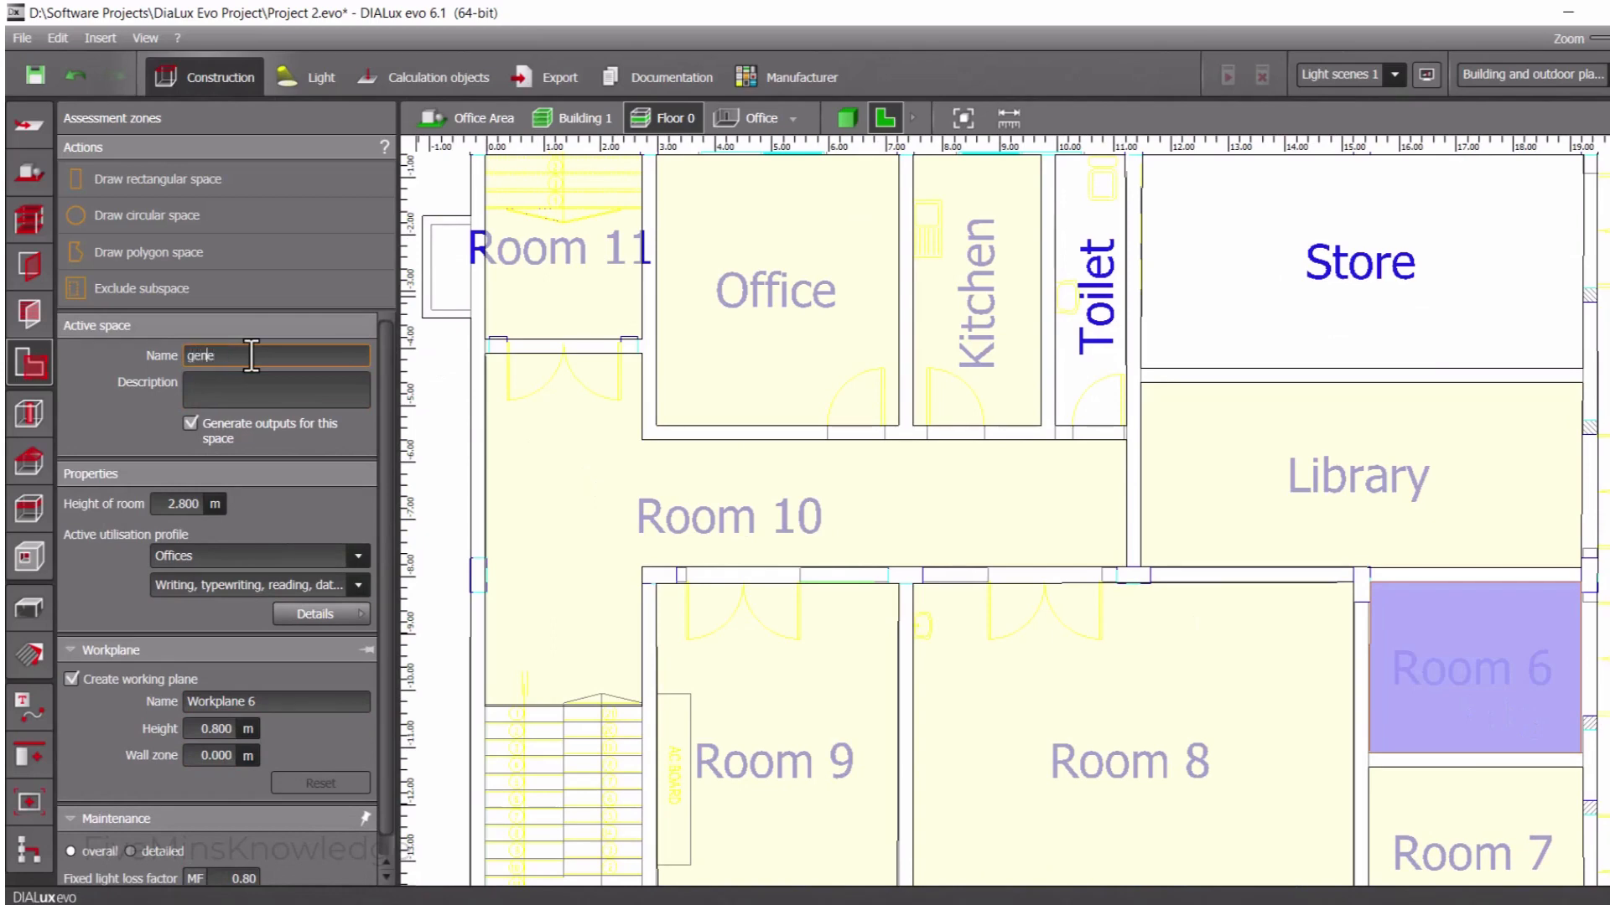
pyautogui.write('ral room')
pyautogui.click(71, 679)
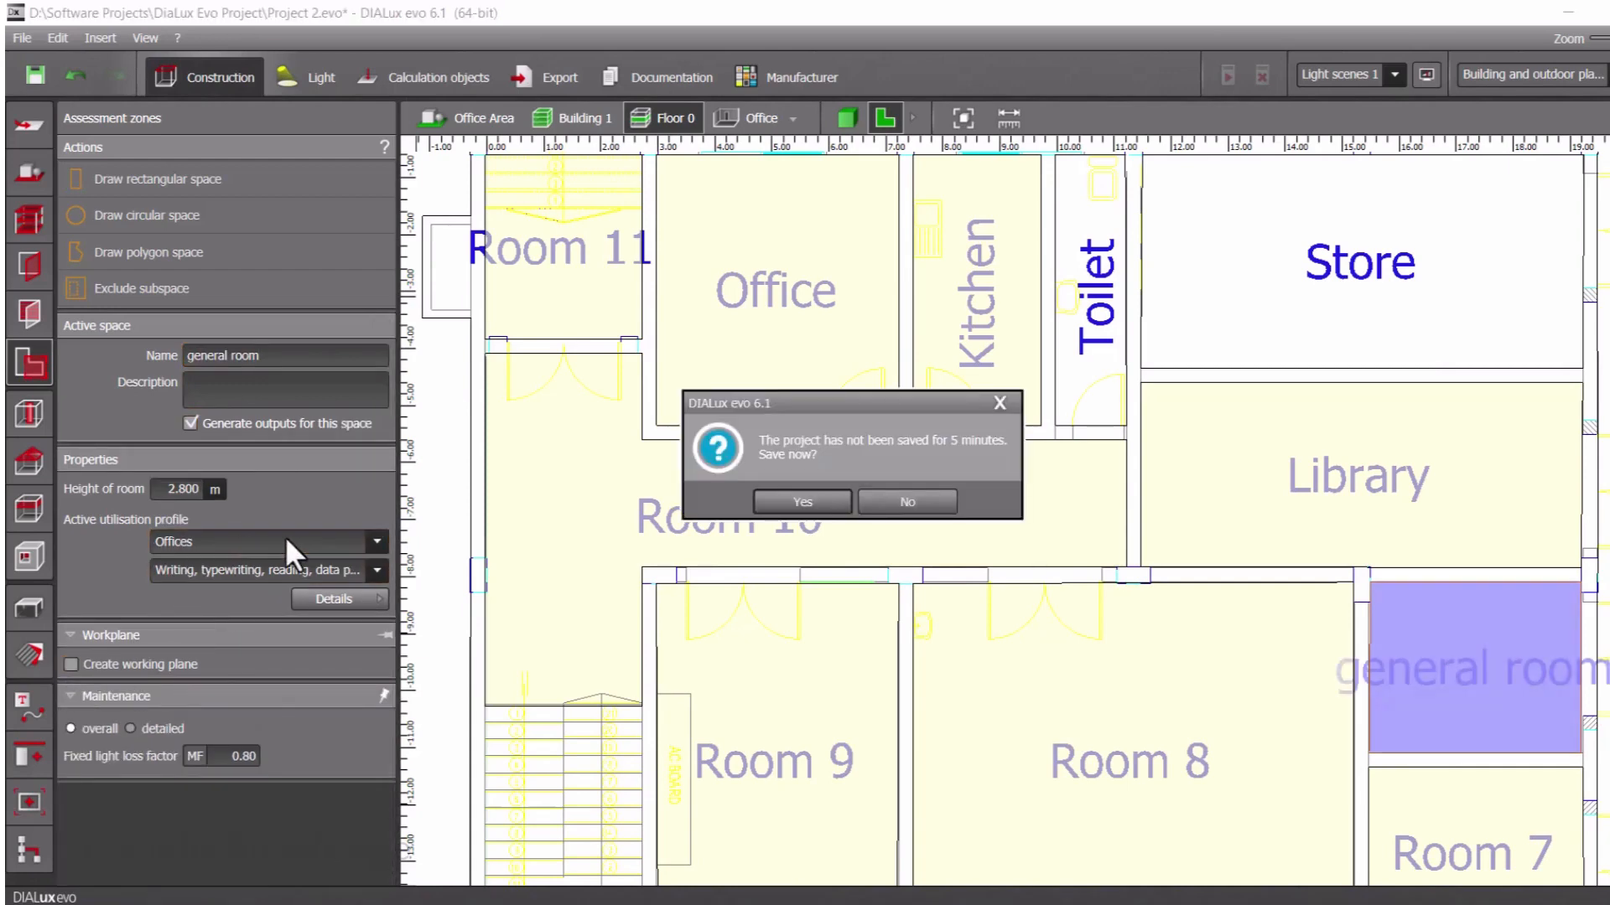
pyautogui.click(763, 508)
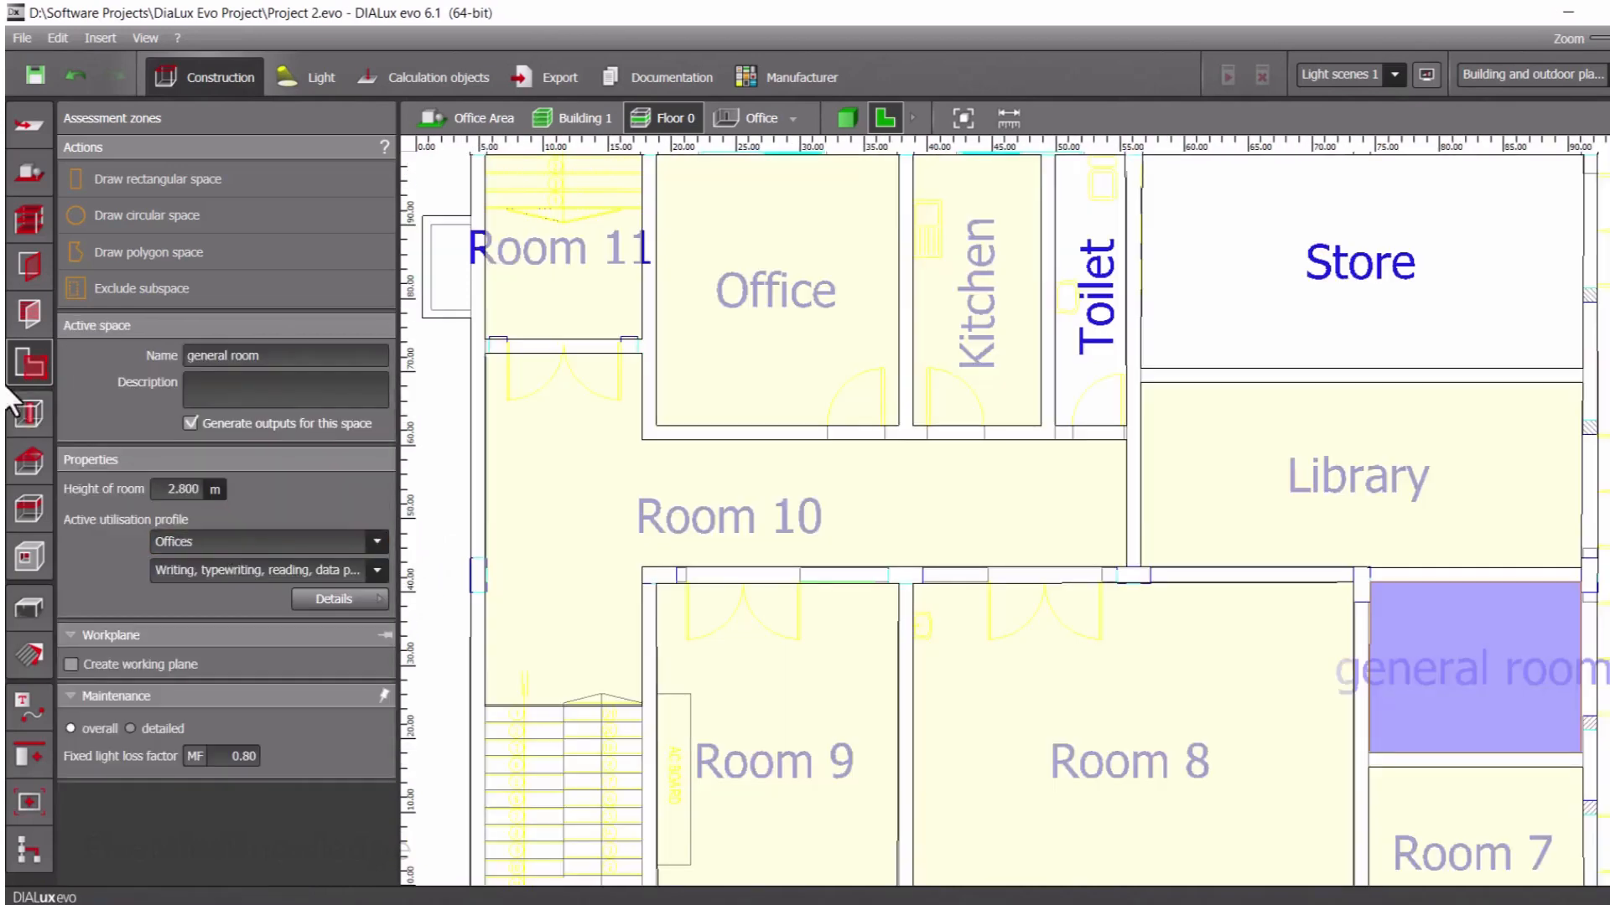
# Set the general room's height to 3 m and its utilisation profile to General areas, Waiting rooms
pyautogui.click(328, 542)
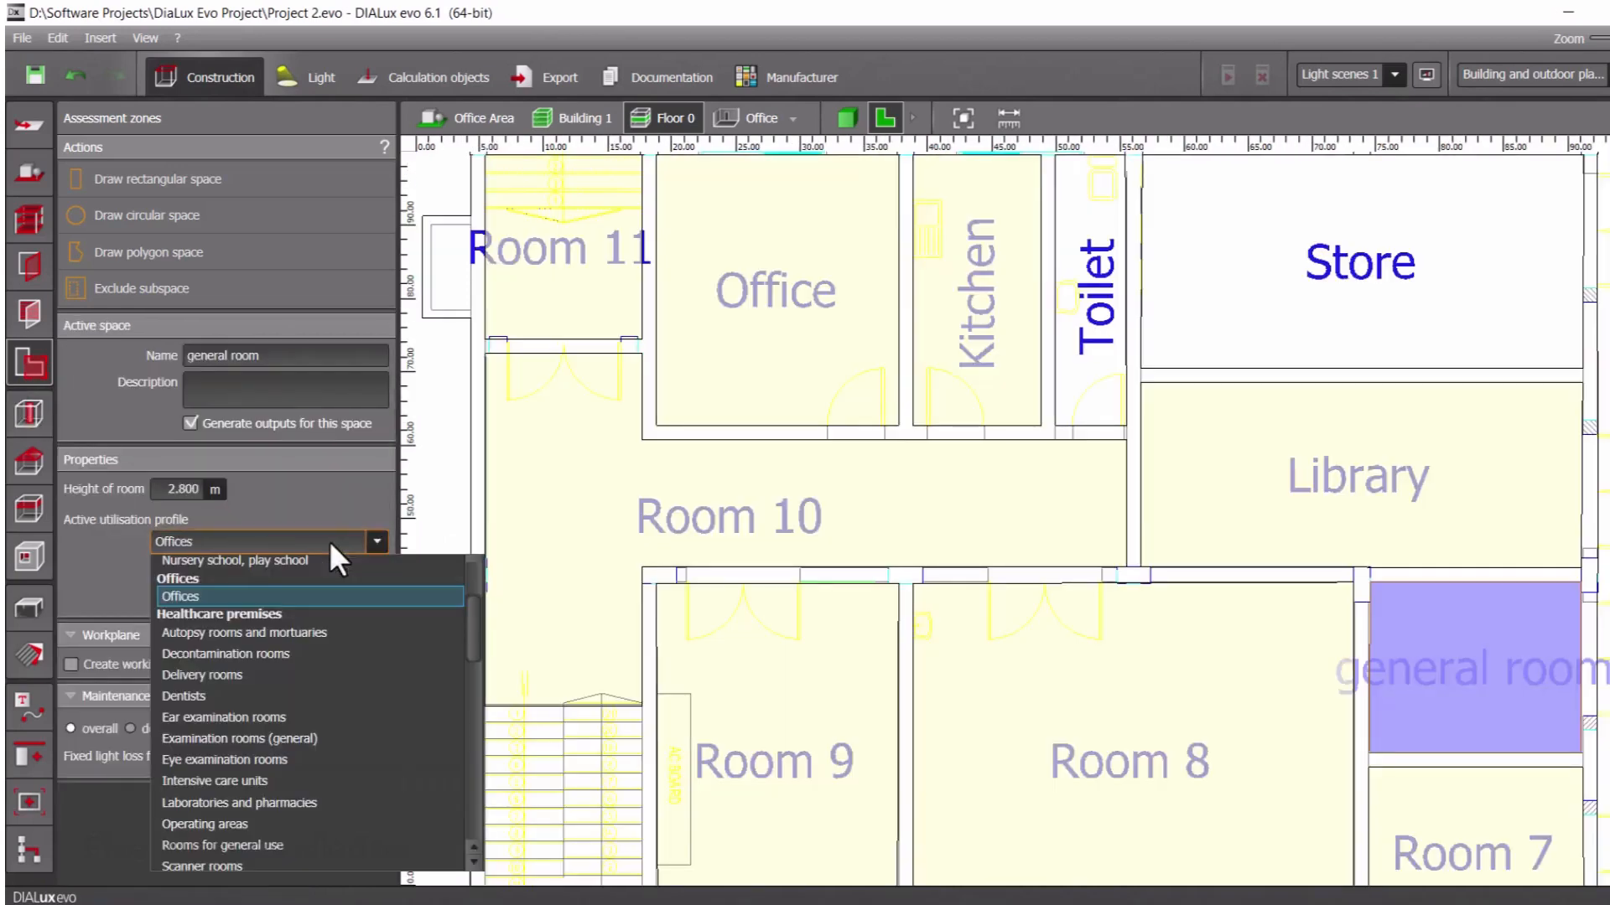
pyautogui.click(176, 488)
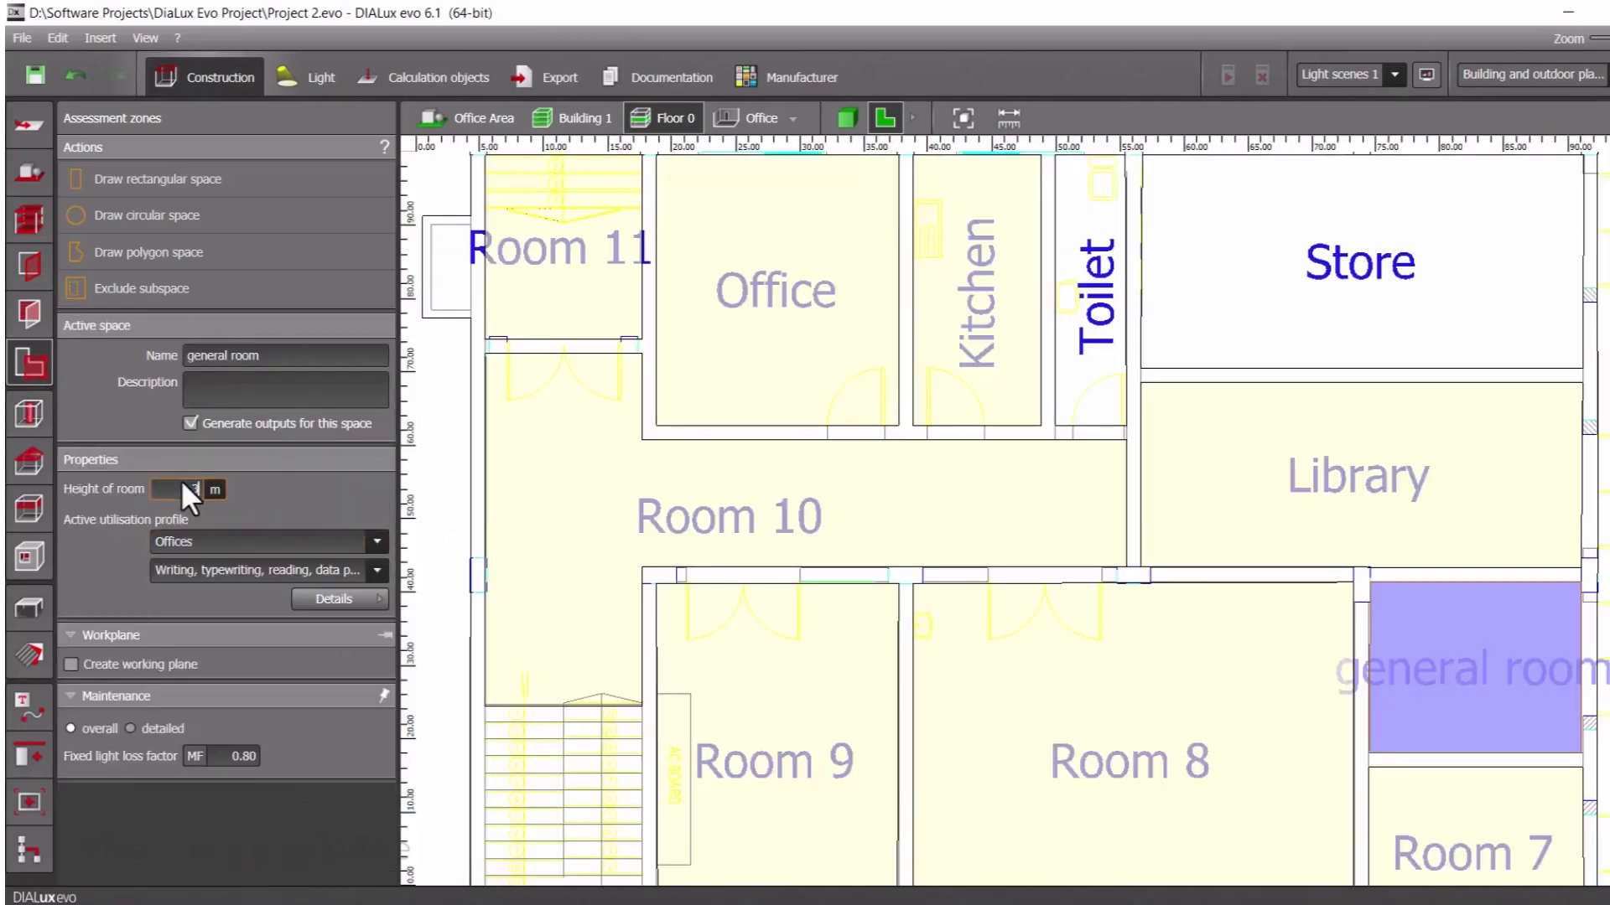
pyautogui.write('3')
pyautogui.press('Return')
pyautogui.click(201, 542)
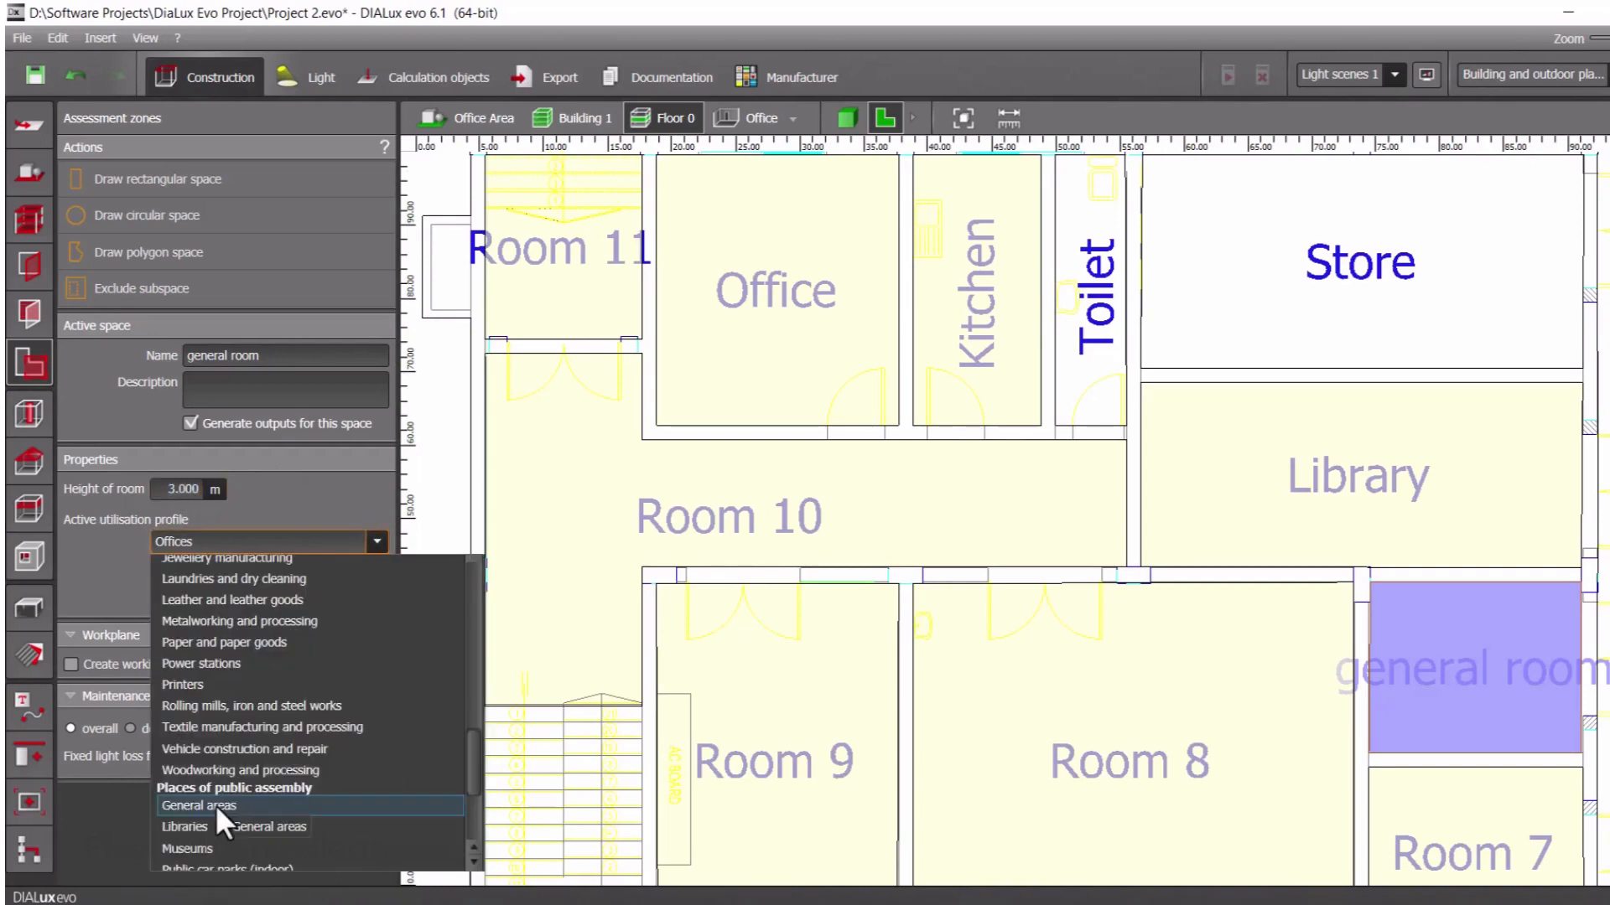
pyautogui.click(215, 805)
pyautogui.click(291, 568)
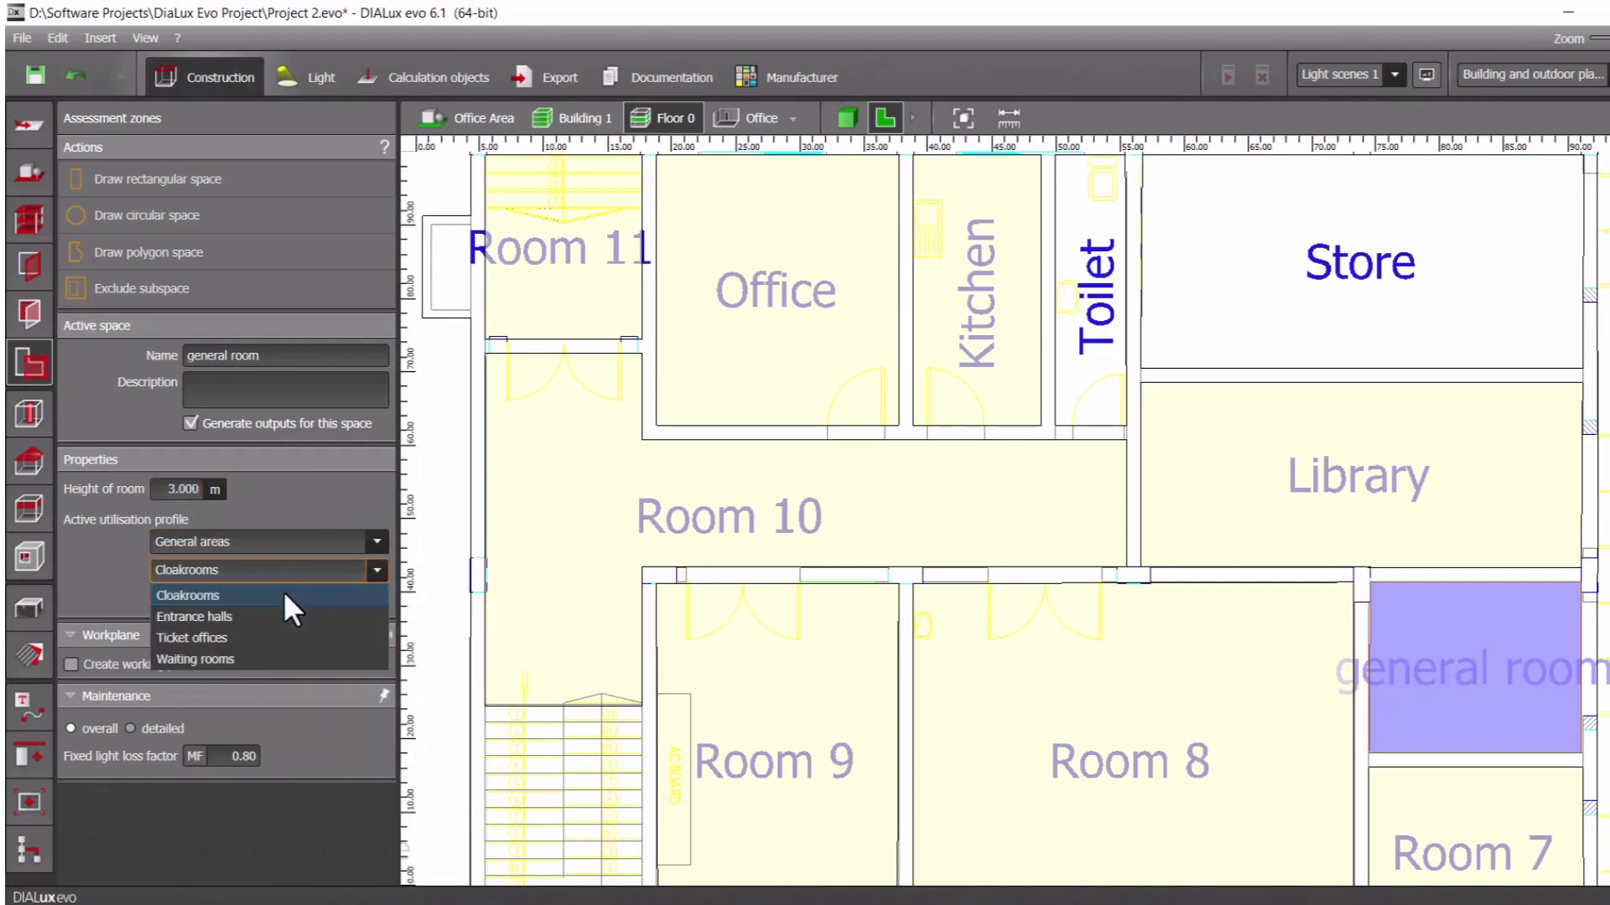
pyautogui.click(243, 659)
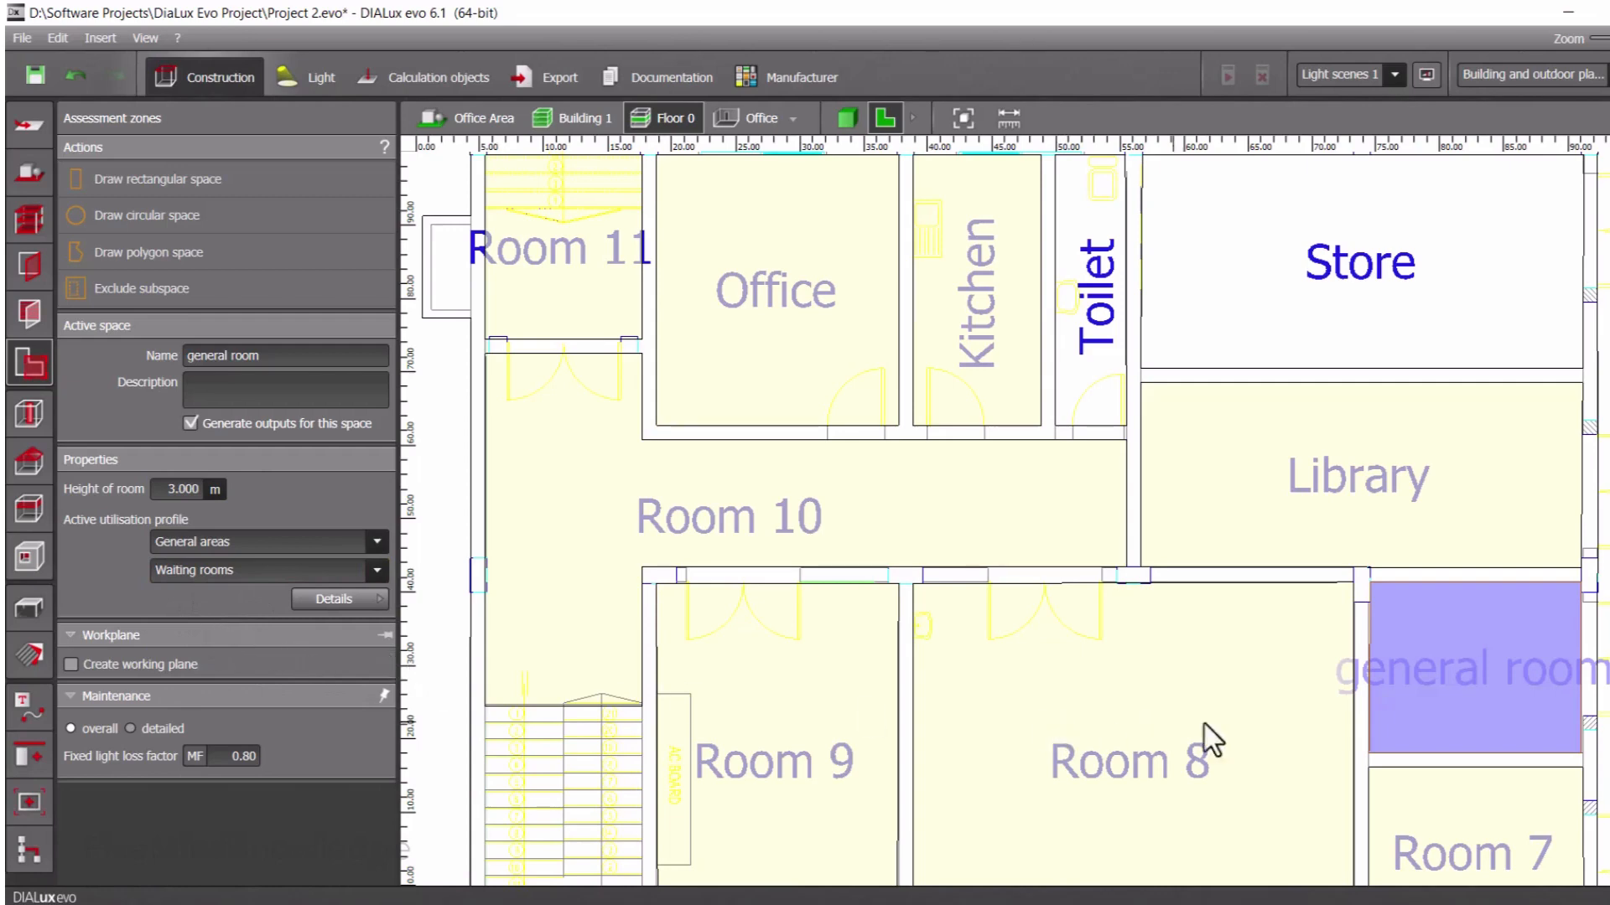
# Rename Room 7 as Control Room and set its room height to 3 m
pyautogui.scroll(-1, 1439, 799)
pyautogui.moveTo(1510, 839); pyautogui.dragTo(1376, 707, button='middle')
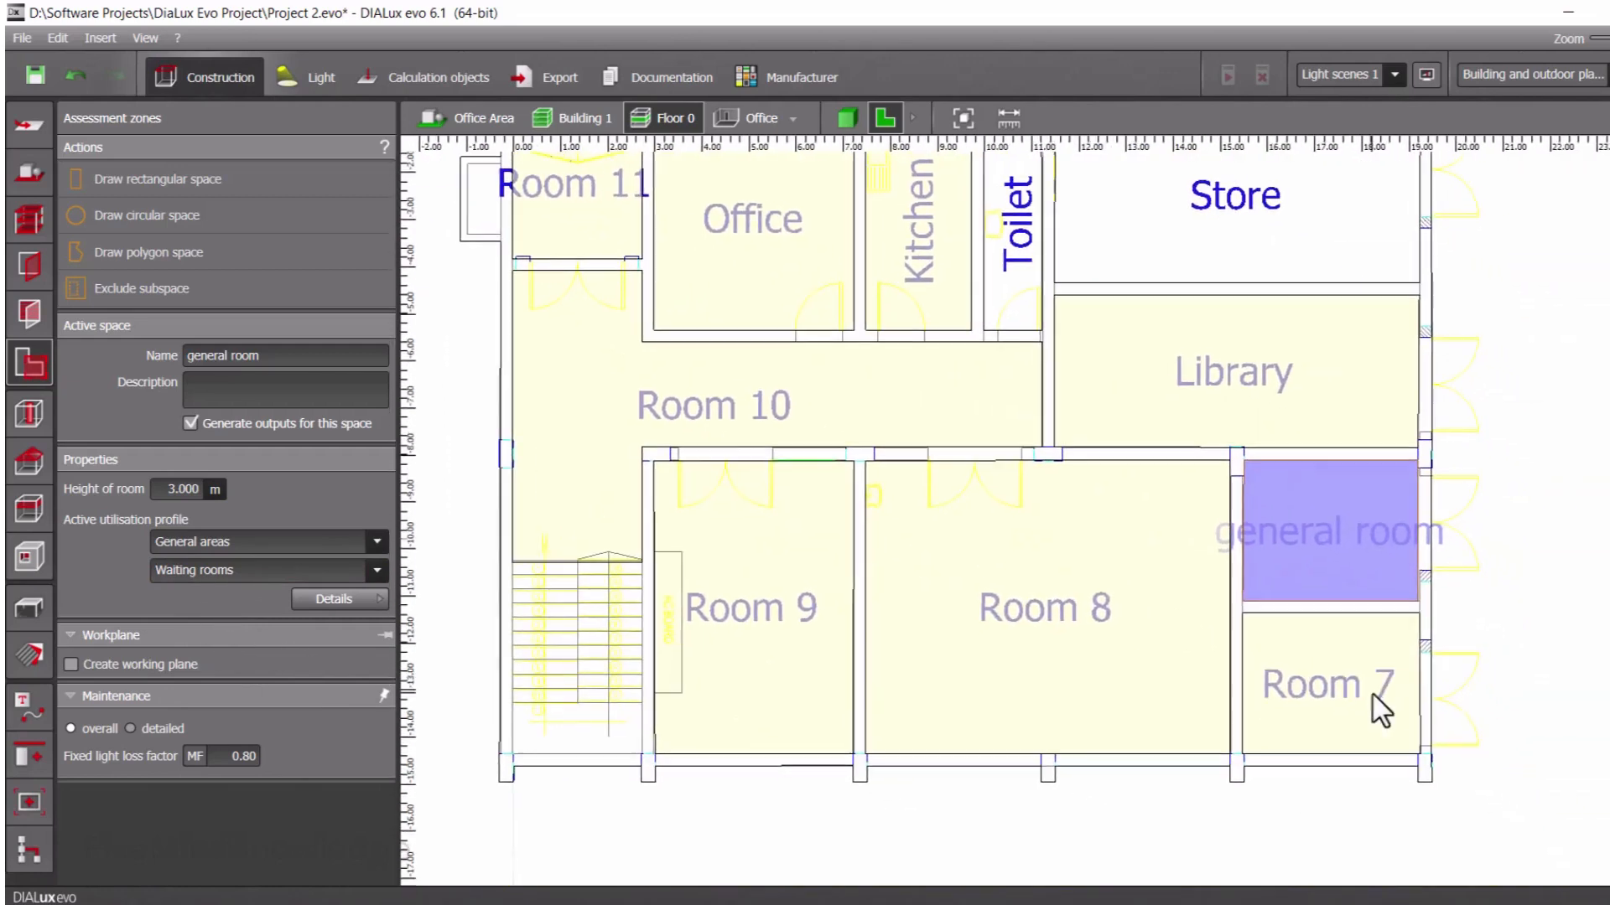
pyautogui.click(1376, 708)
pyautogui.click(276, 354)
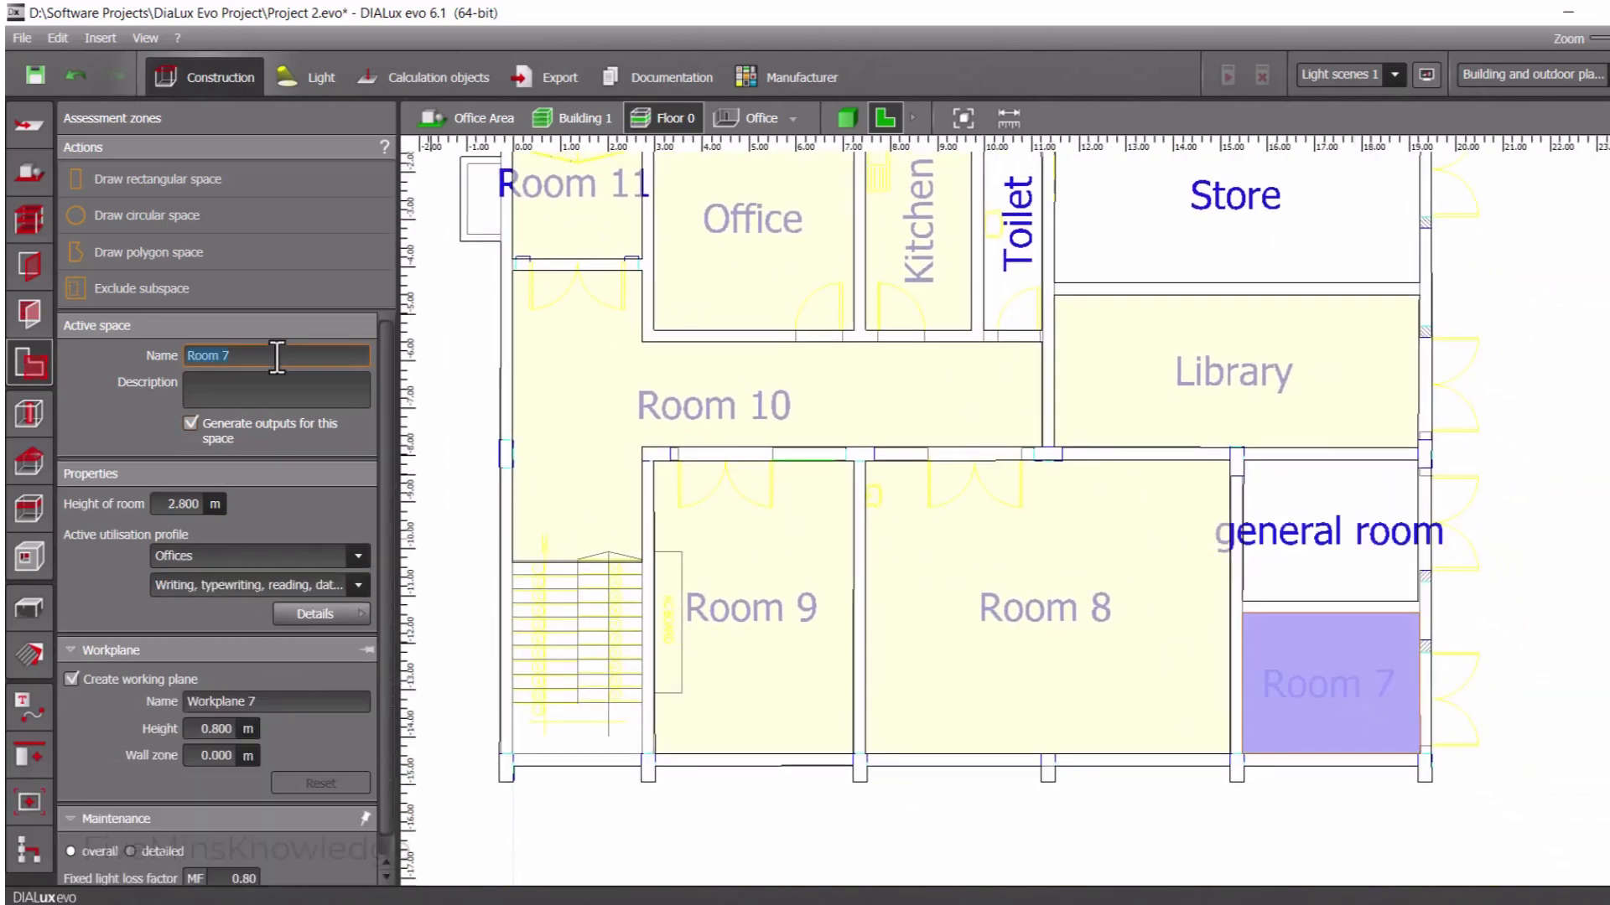
pyautogui.write('Control Room')
pyautogui.click(182, 505)
pyautogui.write('3')
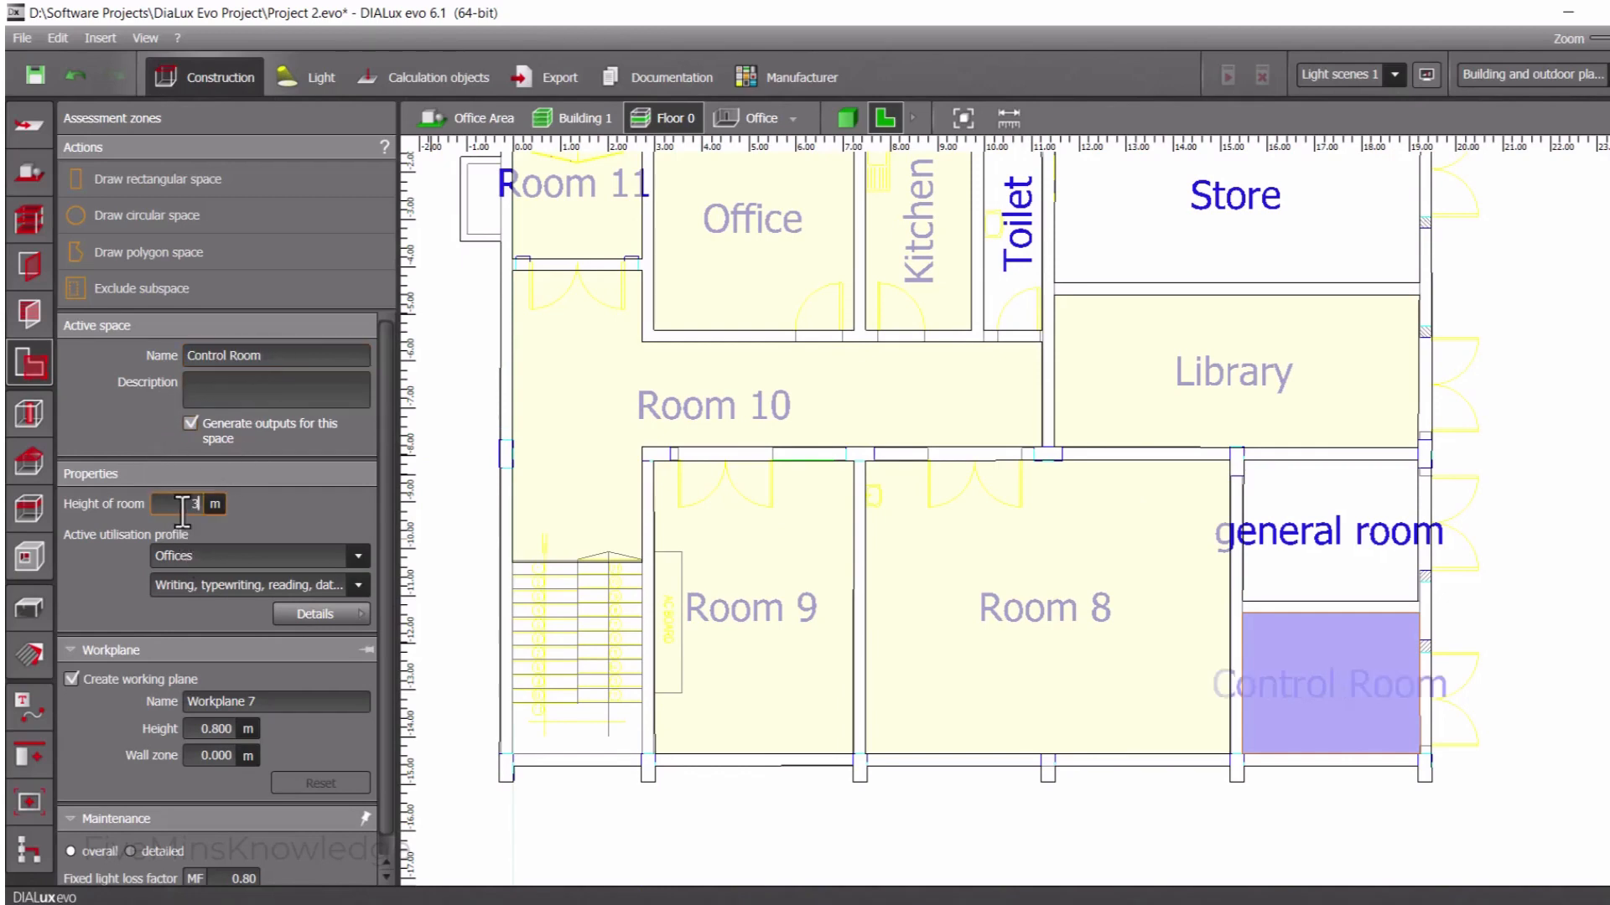
# Assign the Control Room the Control rooms profile with Telex, post room, switchboard, and disable its working plane
pyautogui.click(222, 553)
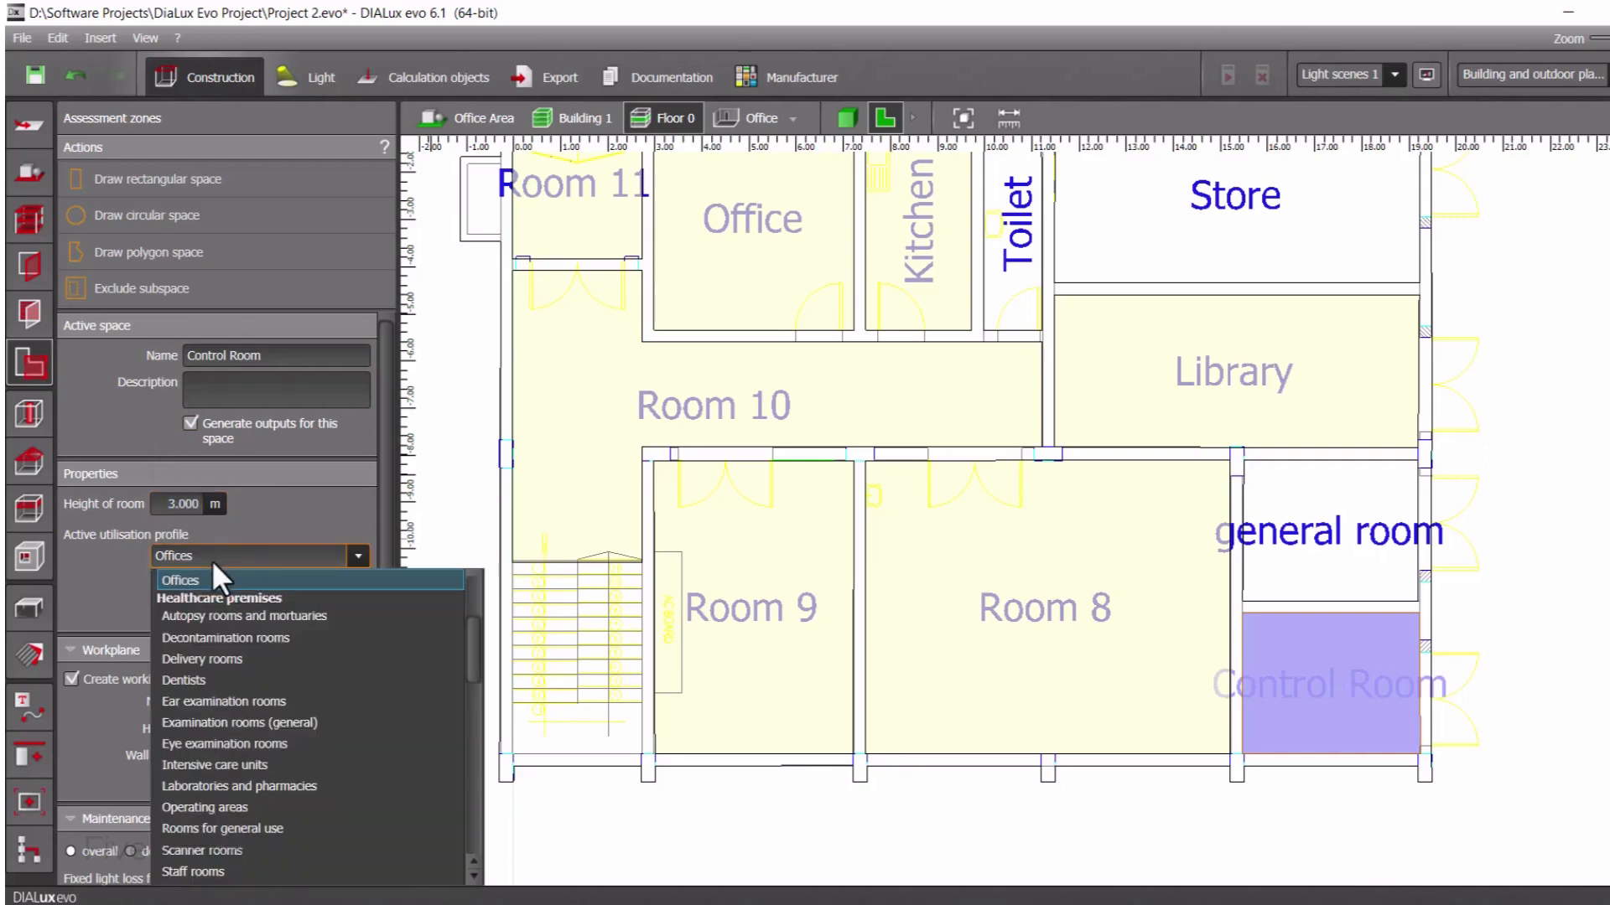
pyautogui.scroll(3, 208, 666)
pyautogui.click(222, 616)
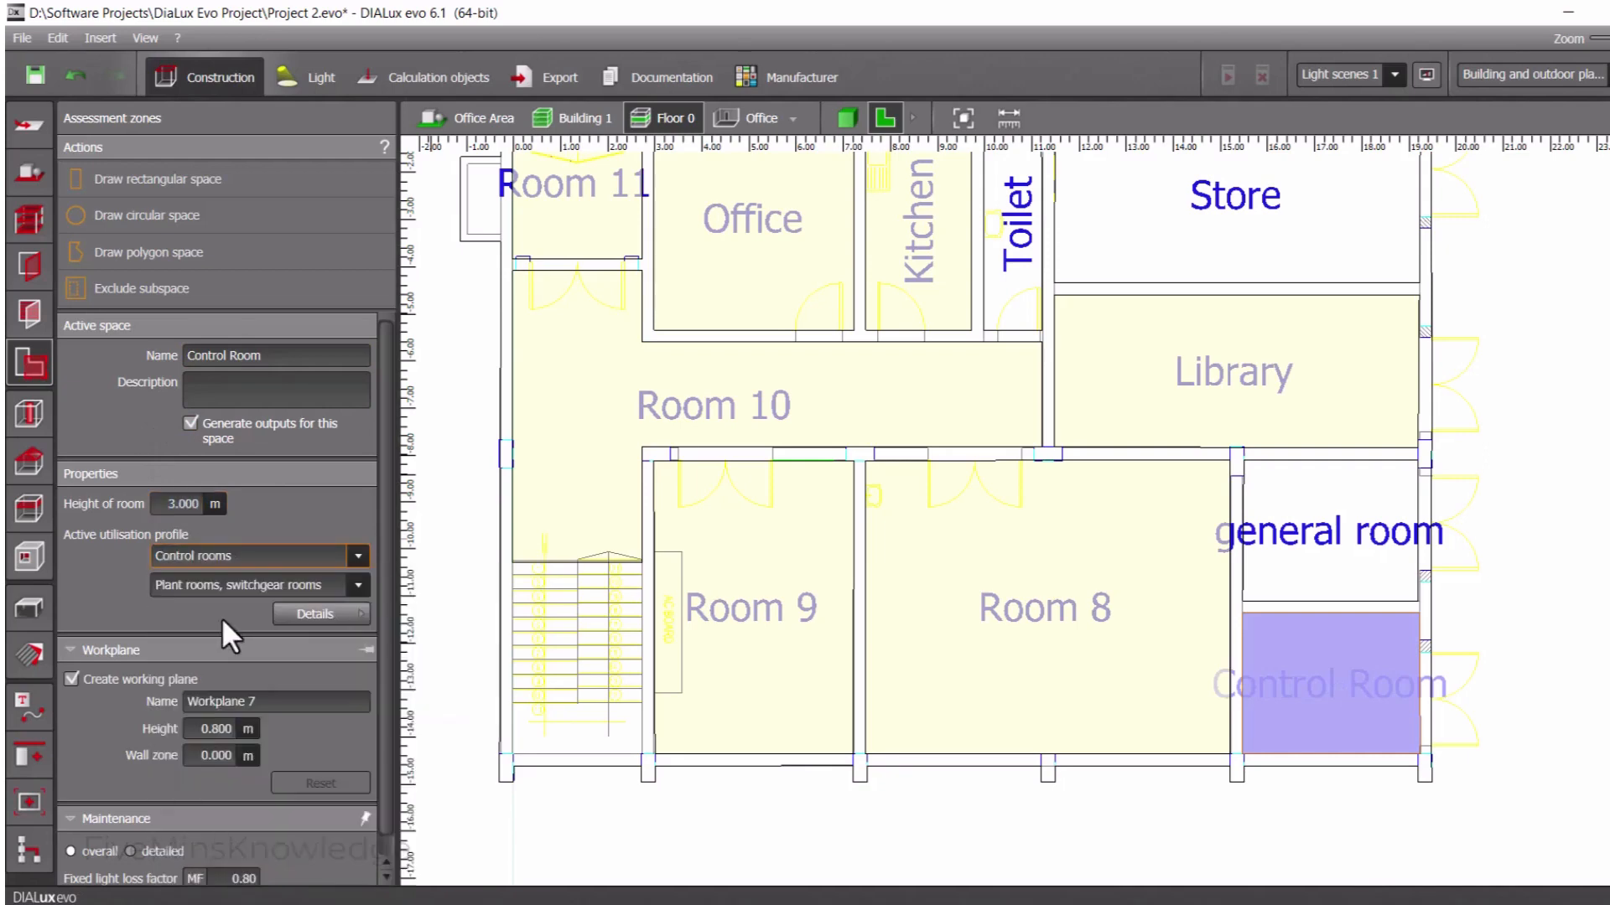
pyautogui.click(249, 586)
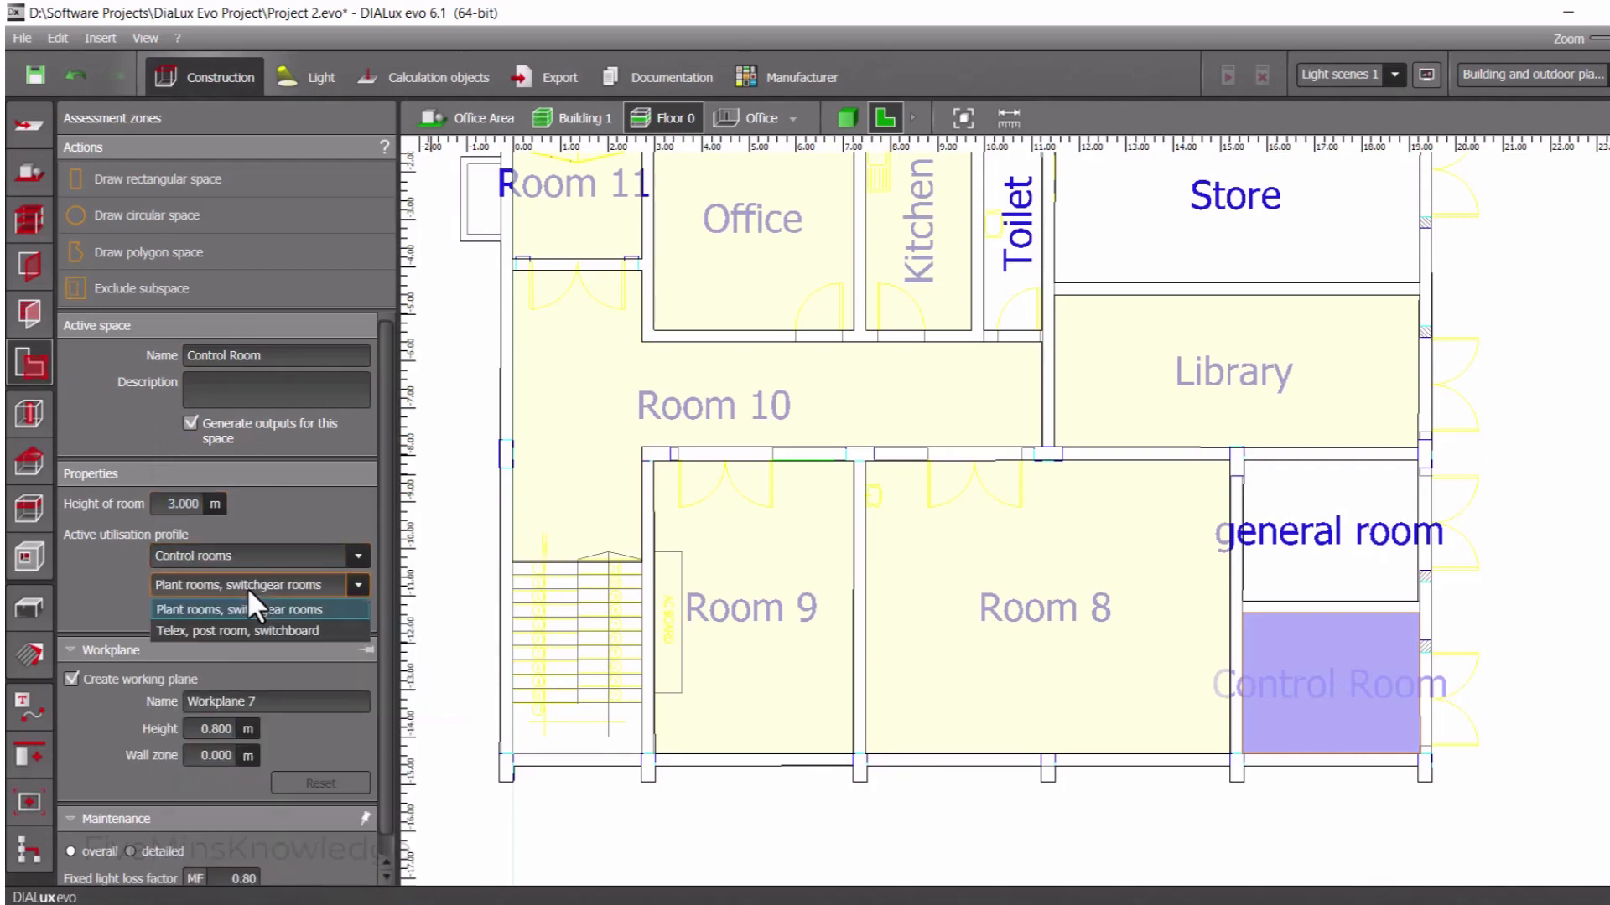
pyautogui.click(224, 630)
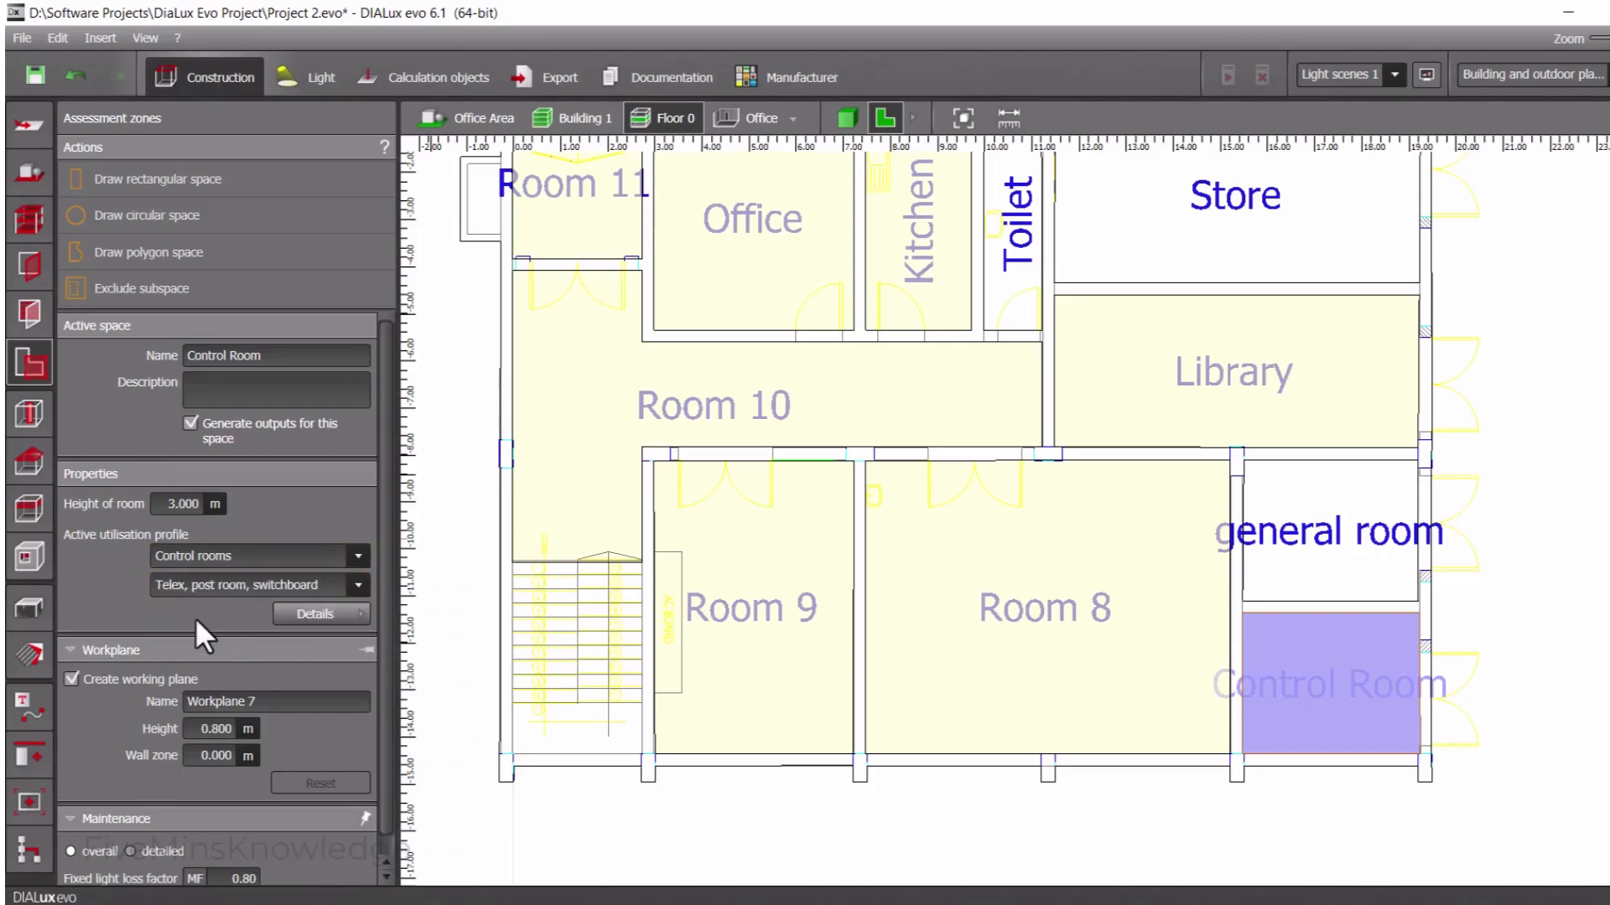
pyautogui.click(71, 678)
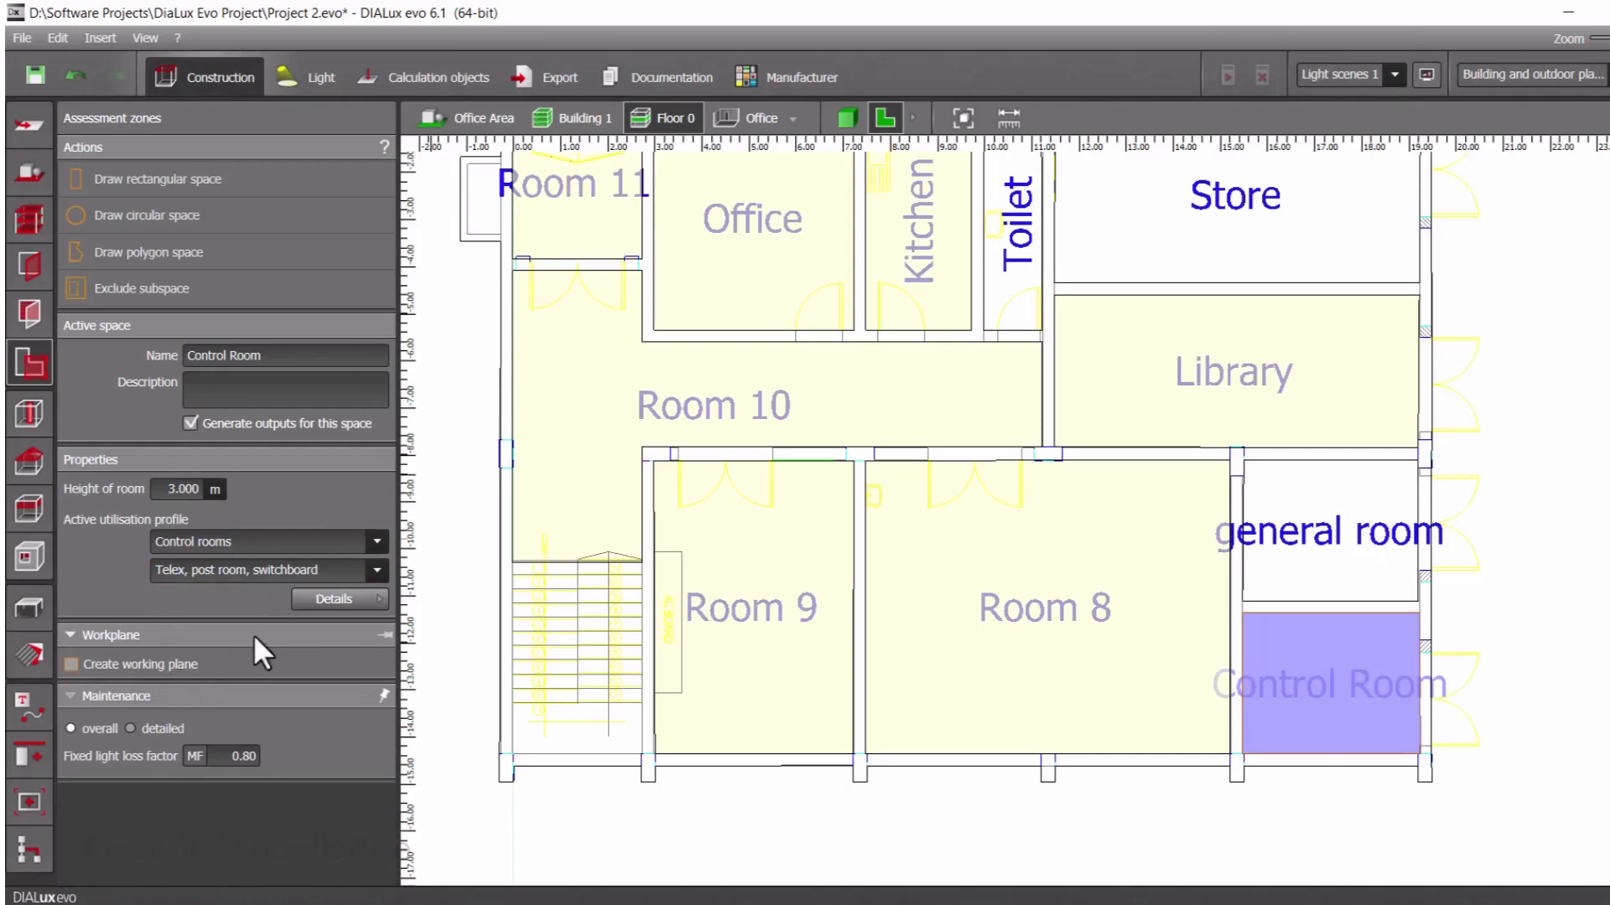
# Rename Room 8 as Conference Room and set its room height to 3 m
pyautogui.click(1033, 647)
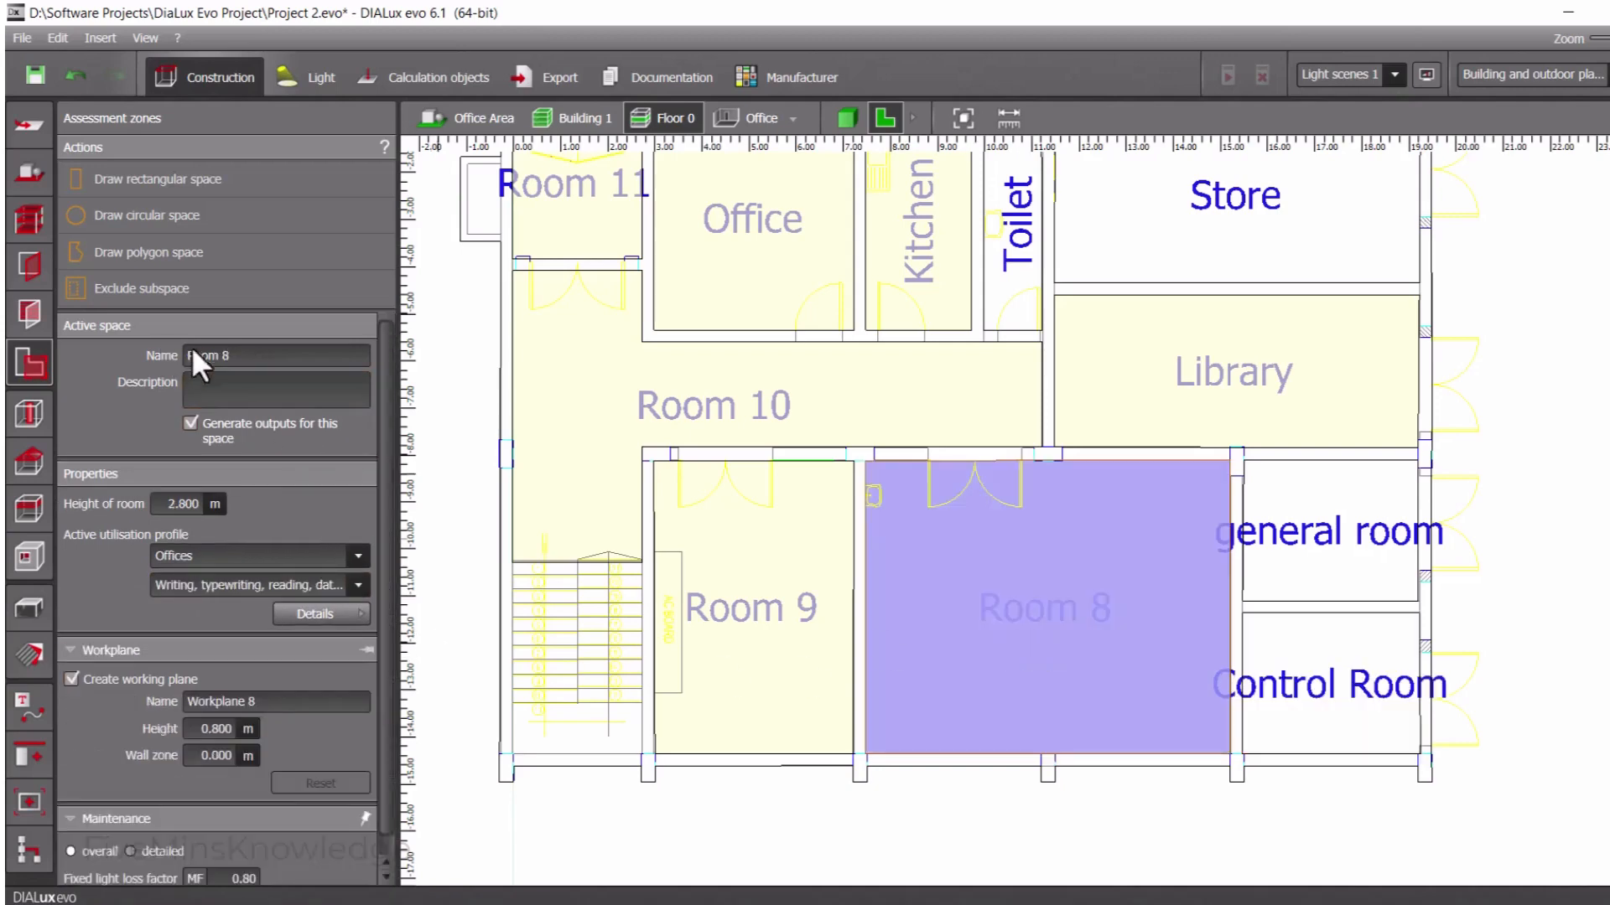
pyautogui.moveTo(191, 356); pyautogui.dragTo(221, 355)
pyautogui.write('Conference Room')
pyautogui.doubleClick(192, 506)
pyautogui.write('3')
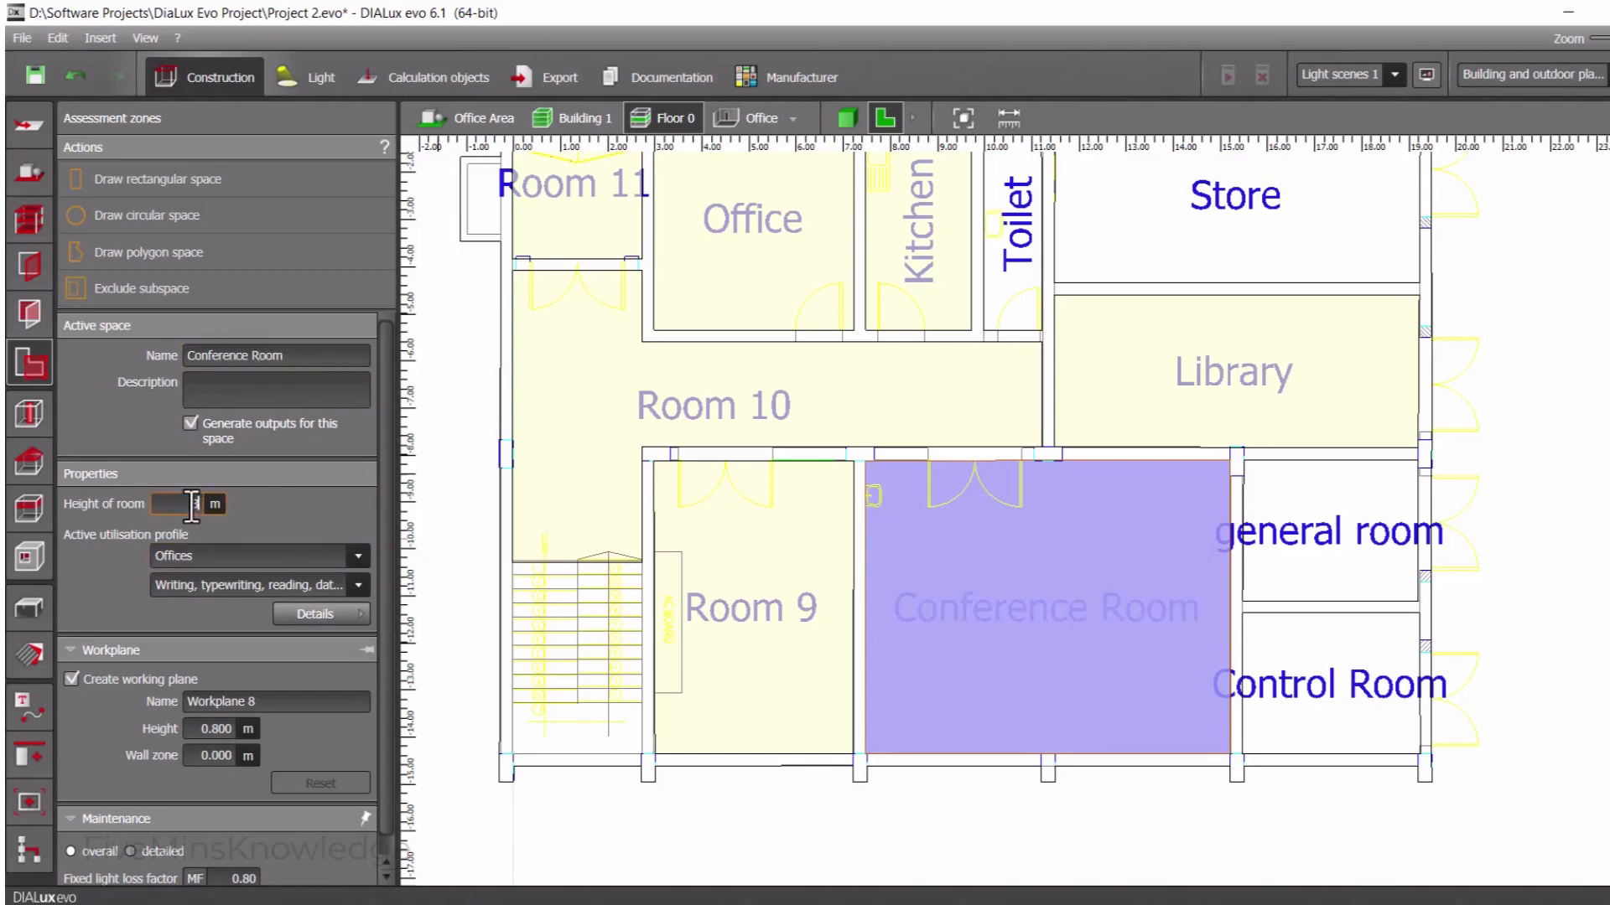
pyautogui.press('Return')
# Assign the Conference Room the Offices utilisation profile with Conference and meeting rooms
pyautogui.click(279, 553)
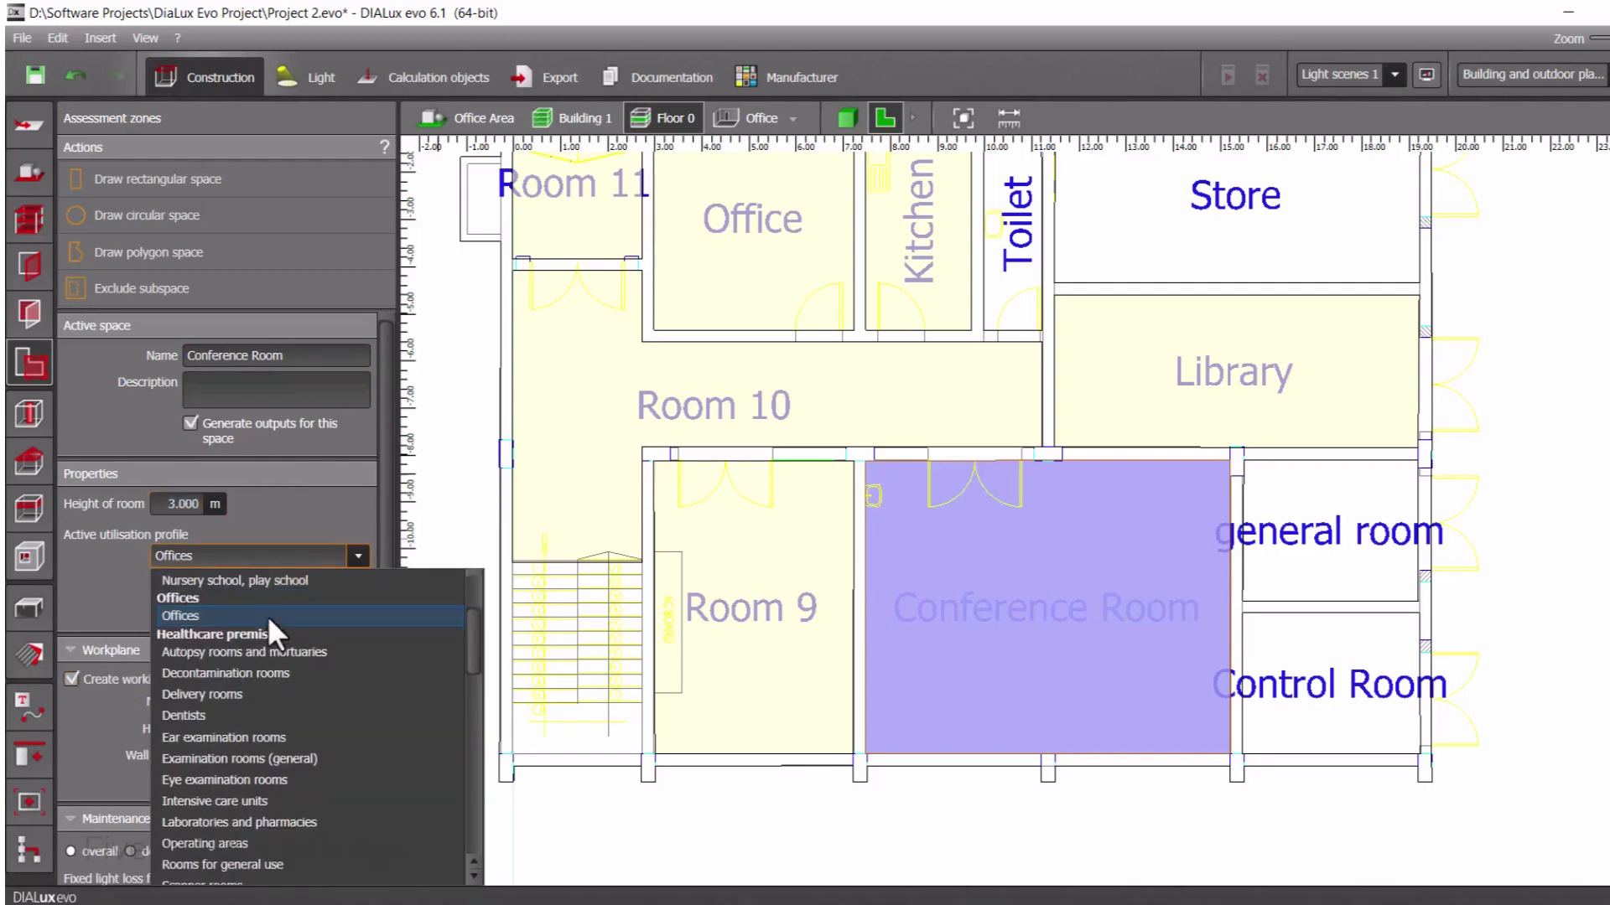
pyautogui.scroll(2, 259, 648)
pyautogui.scroll(2, 258, 647)
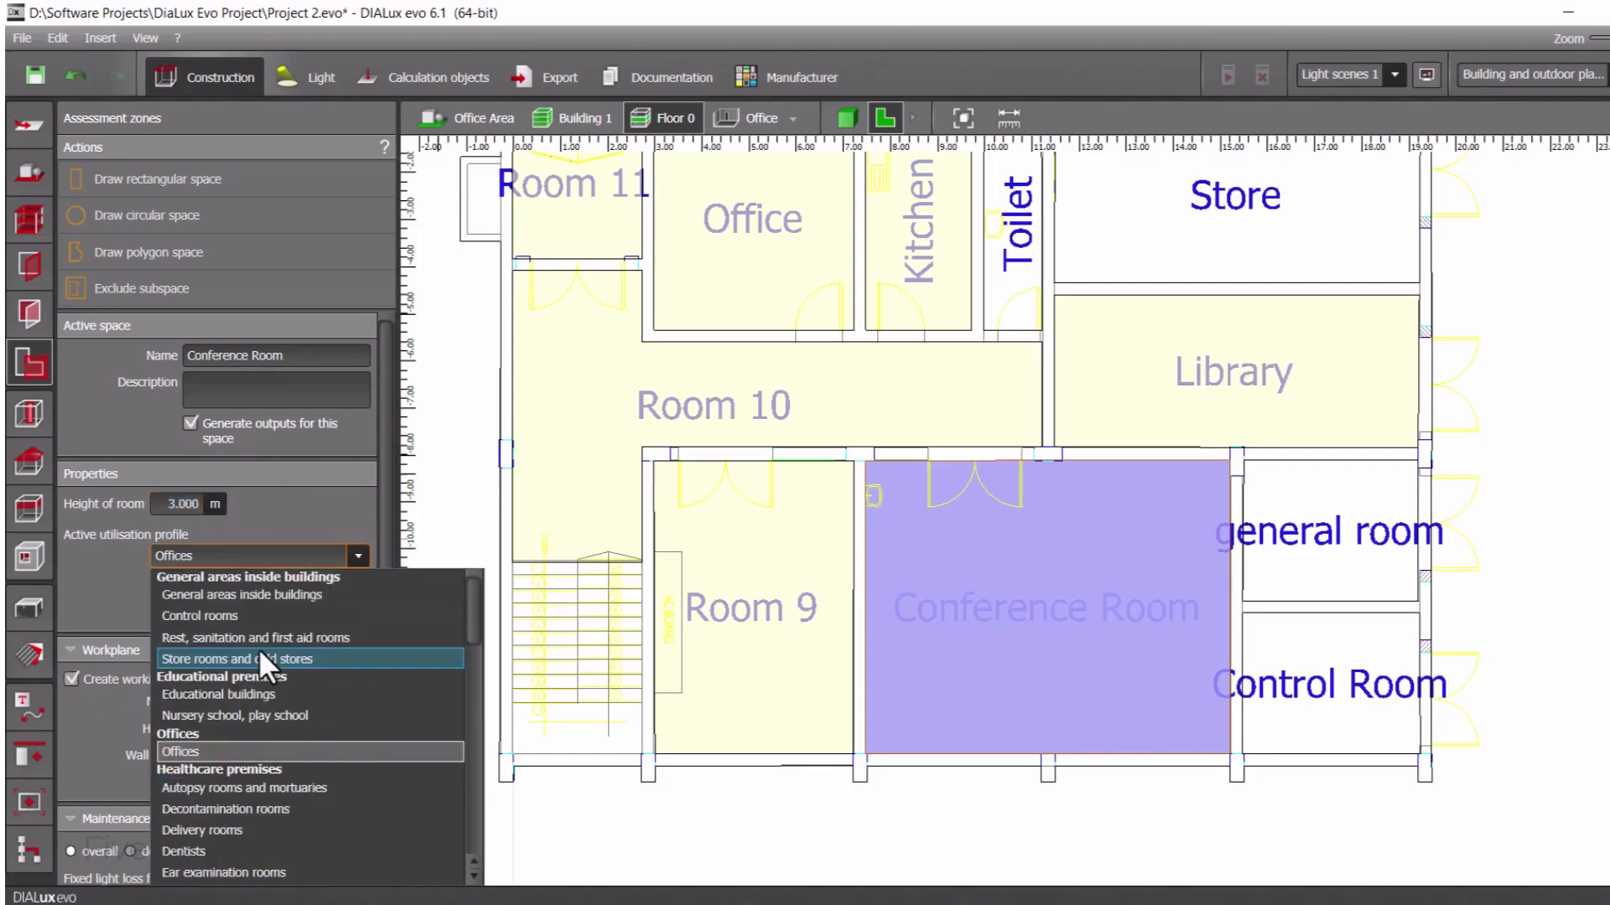
pyautogui.click(220, 752)
pyautogui.click(278, 583)
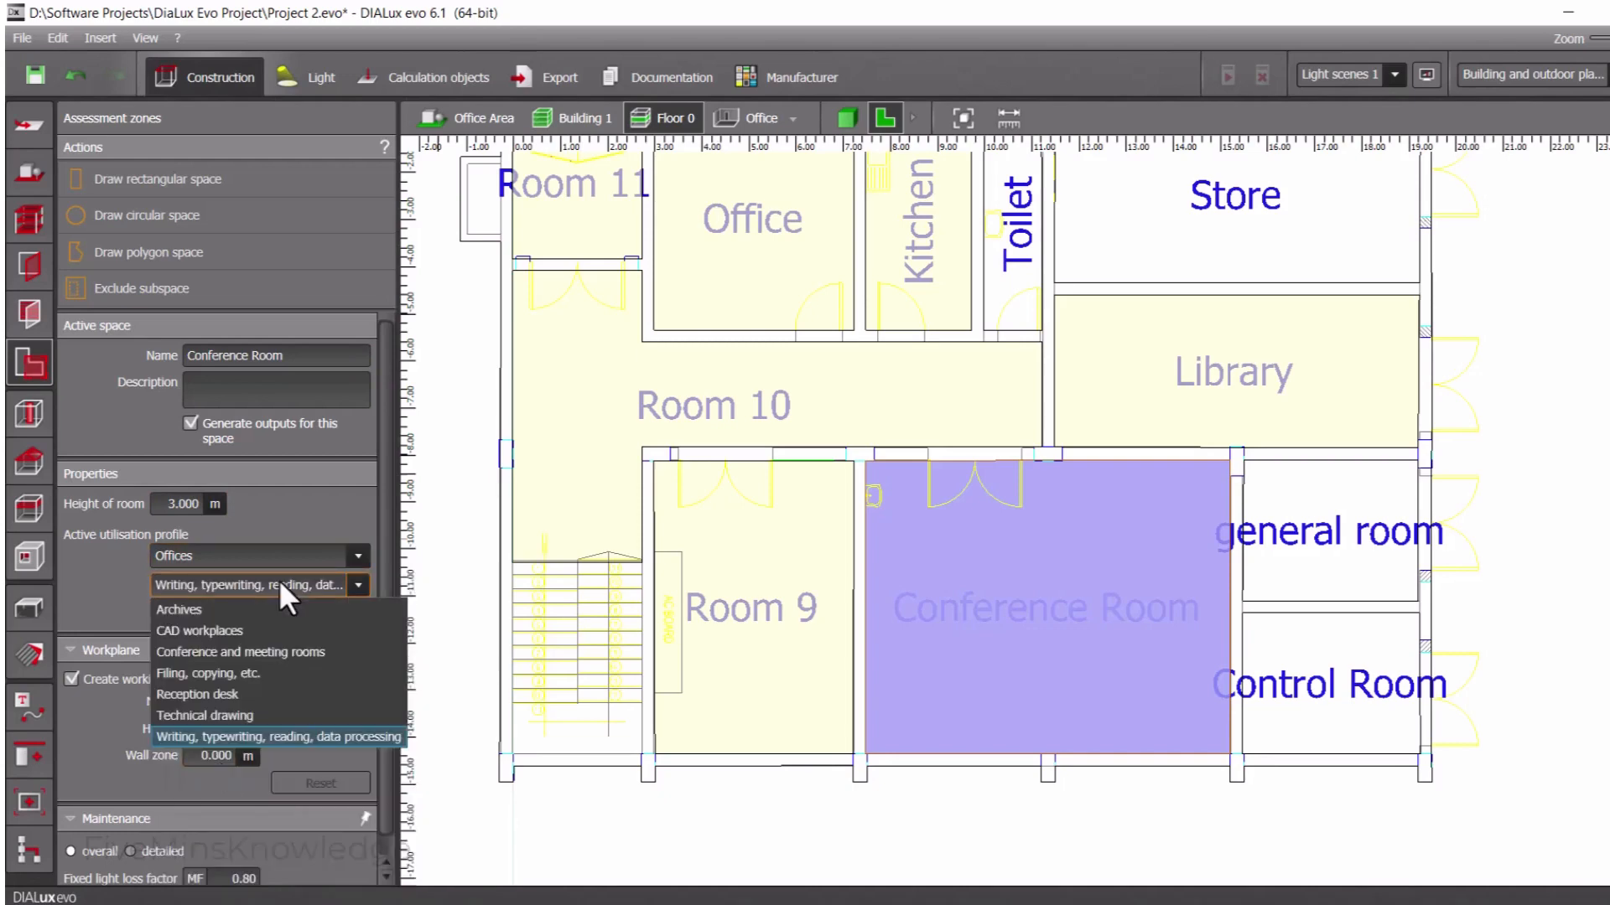
pyautogui.click(264, 652)
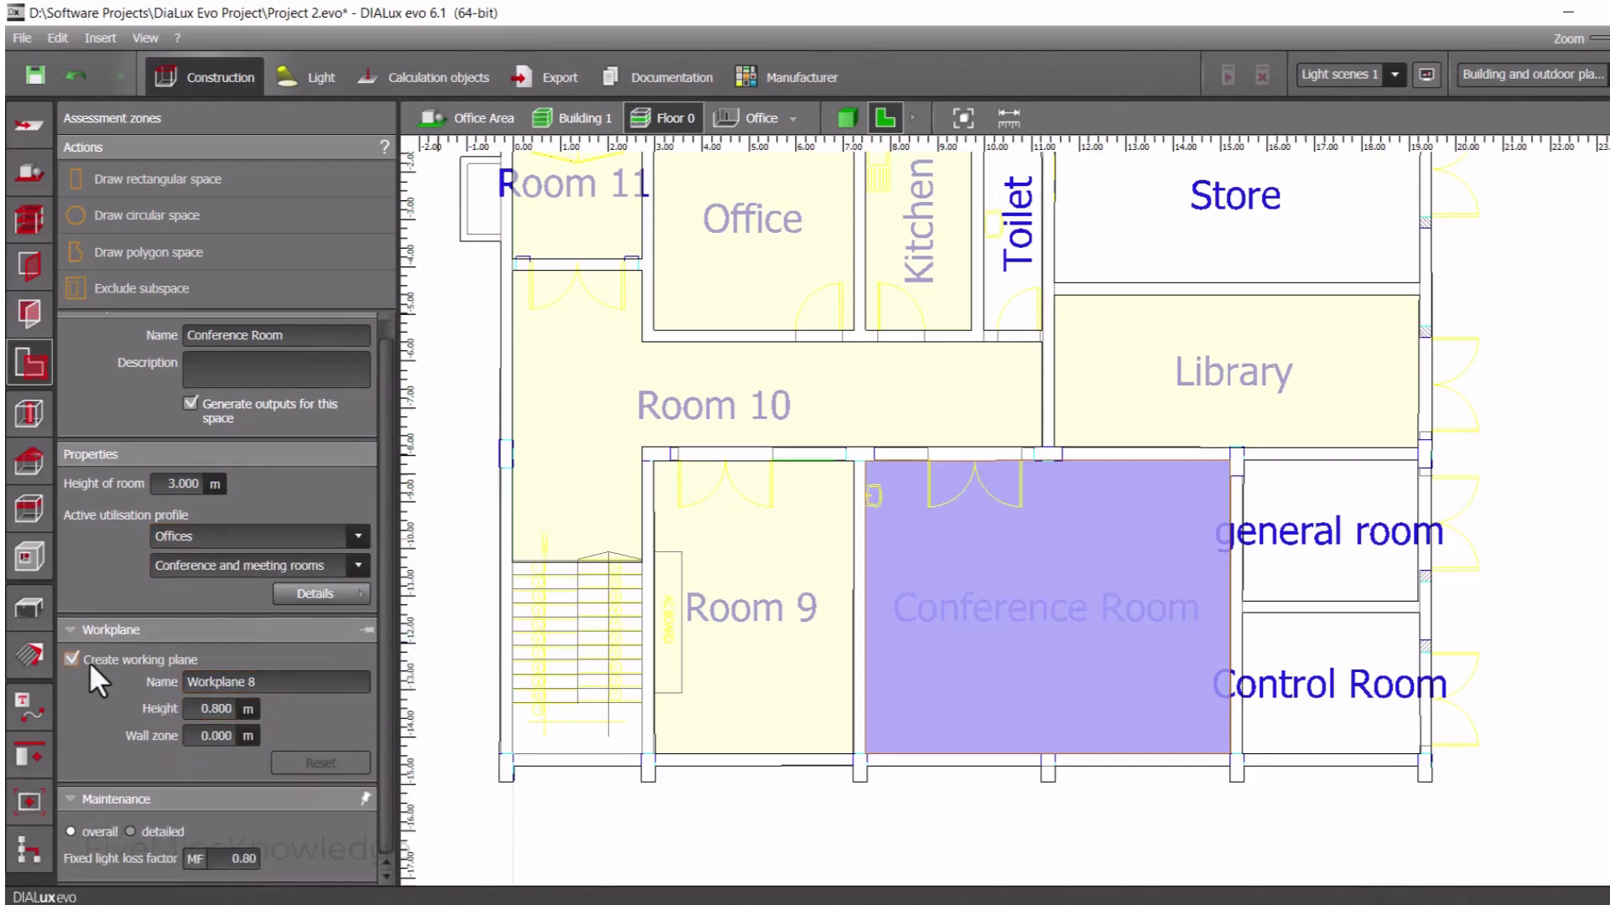
# Rename Room 9 as Office 2 and set its room height to 3 m
pyautogui.click(795, 664)
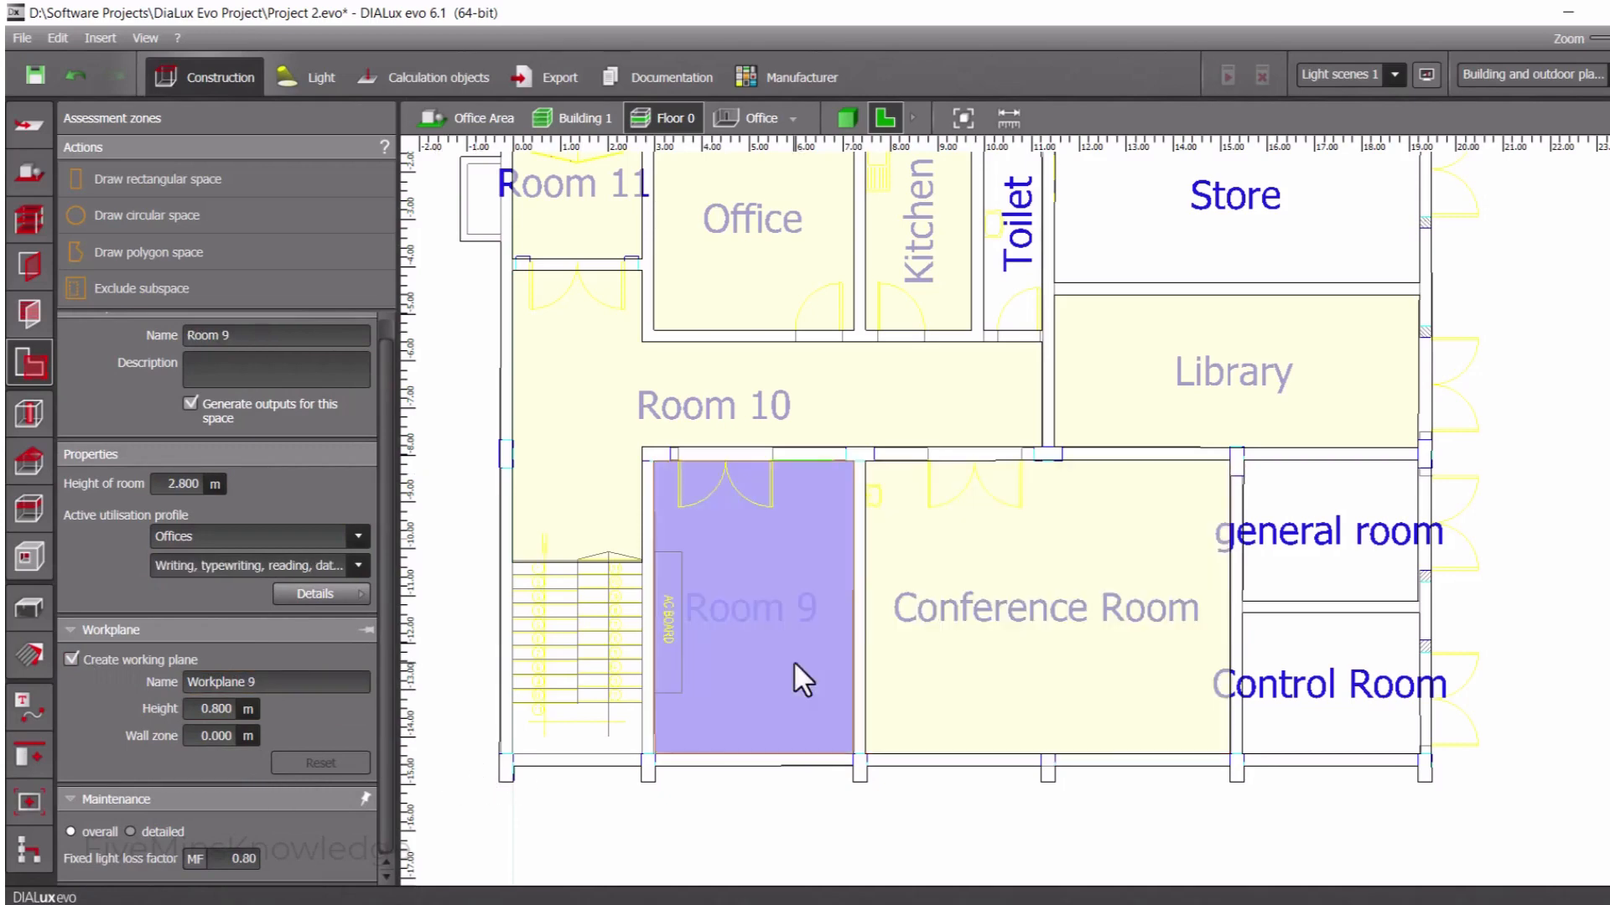
pyautogui.tripleClick(281, 336)
pyautogui.write('Office 2')
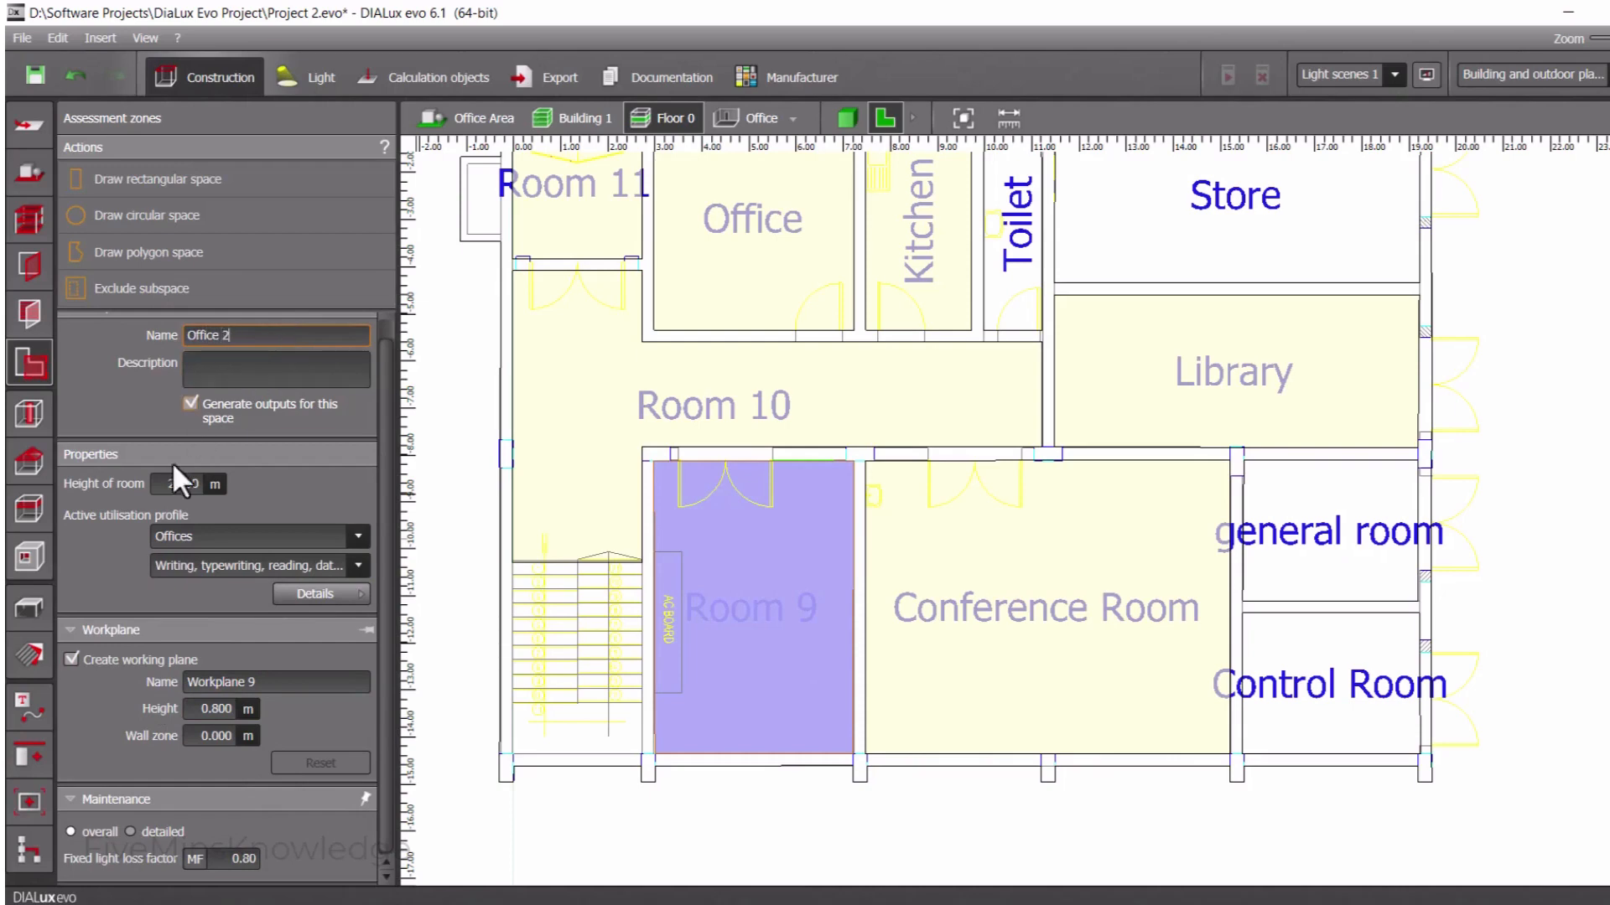
pyautogui.click(196, 478)
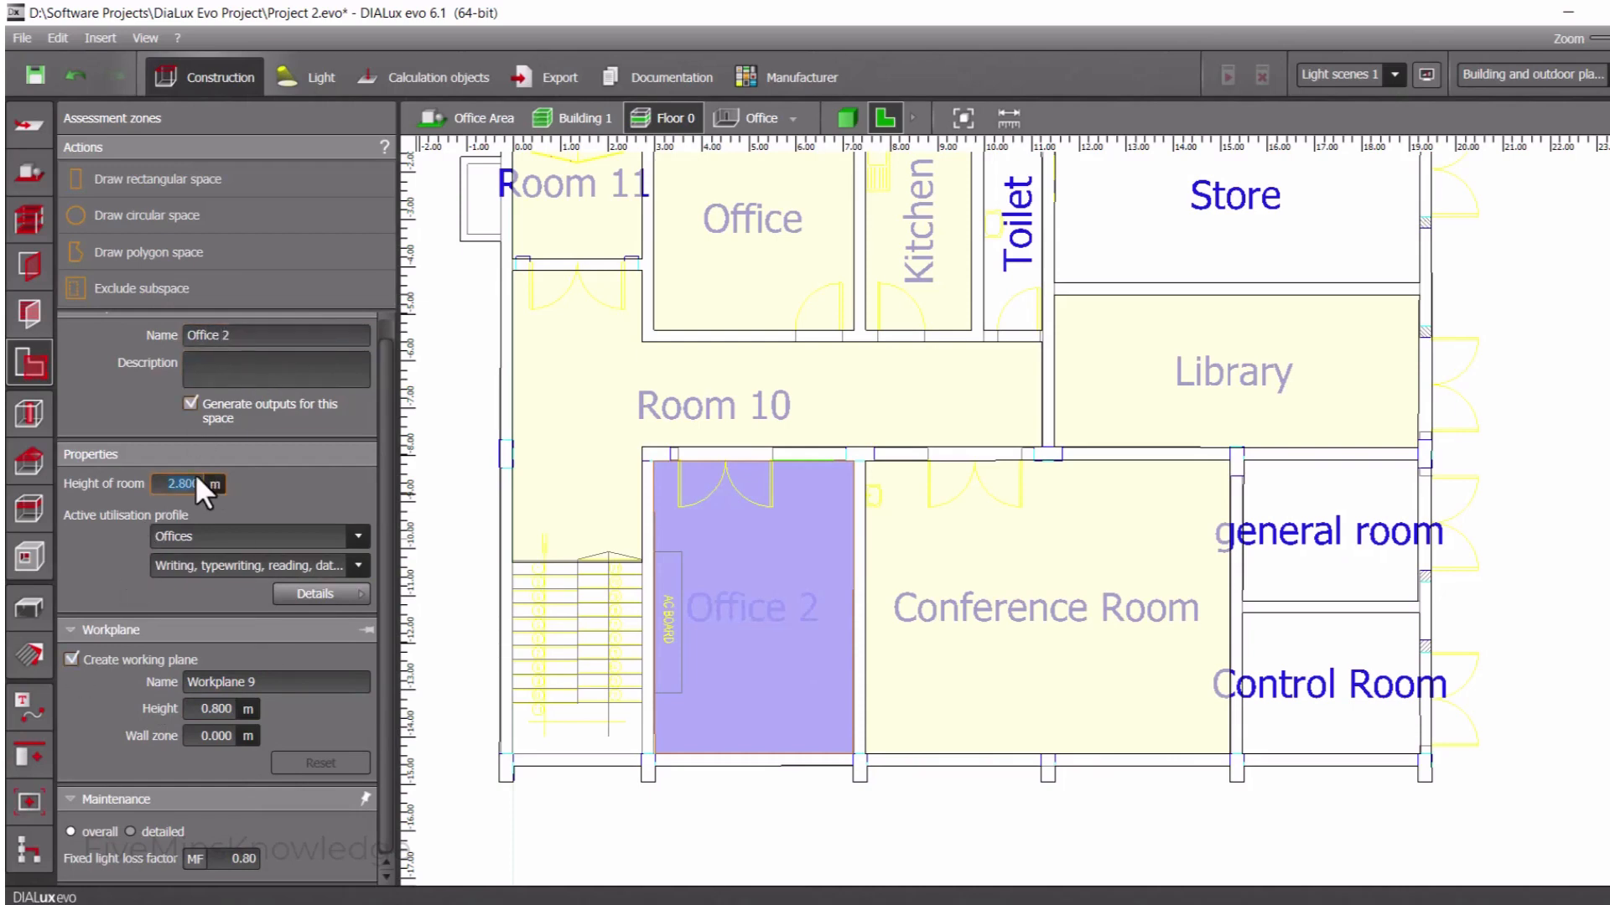
pyautogui.write('3')
pyautogui.press('Return')
# Try CAD workplaces as Office 2's activity in the Offices profile, revisit that choice, and deselect the room
pyautogui.click(277, 577)
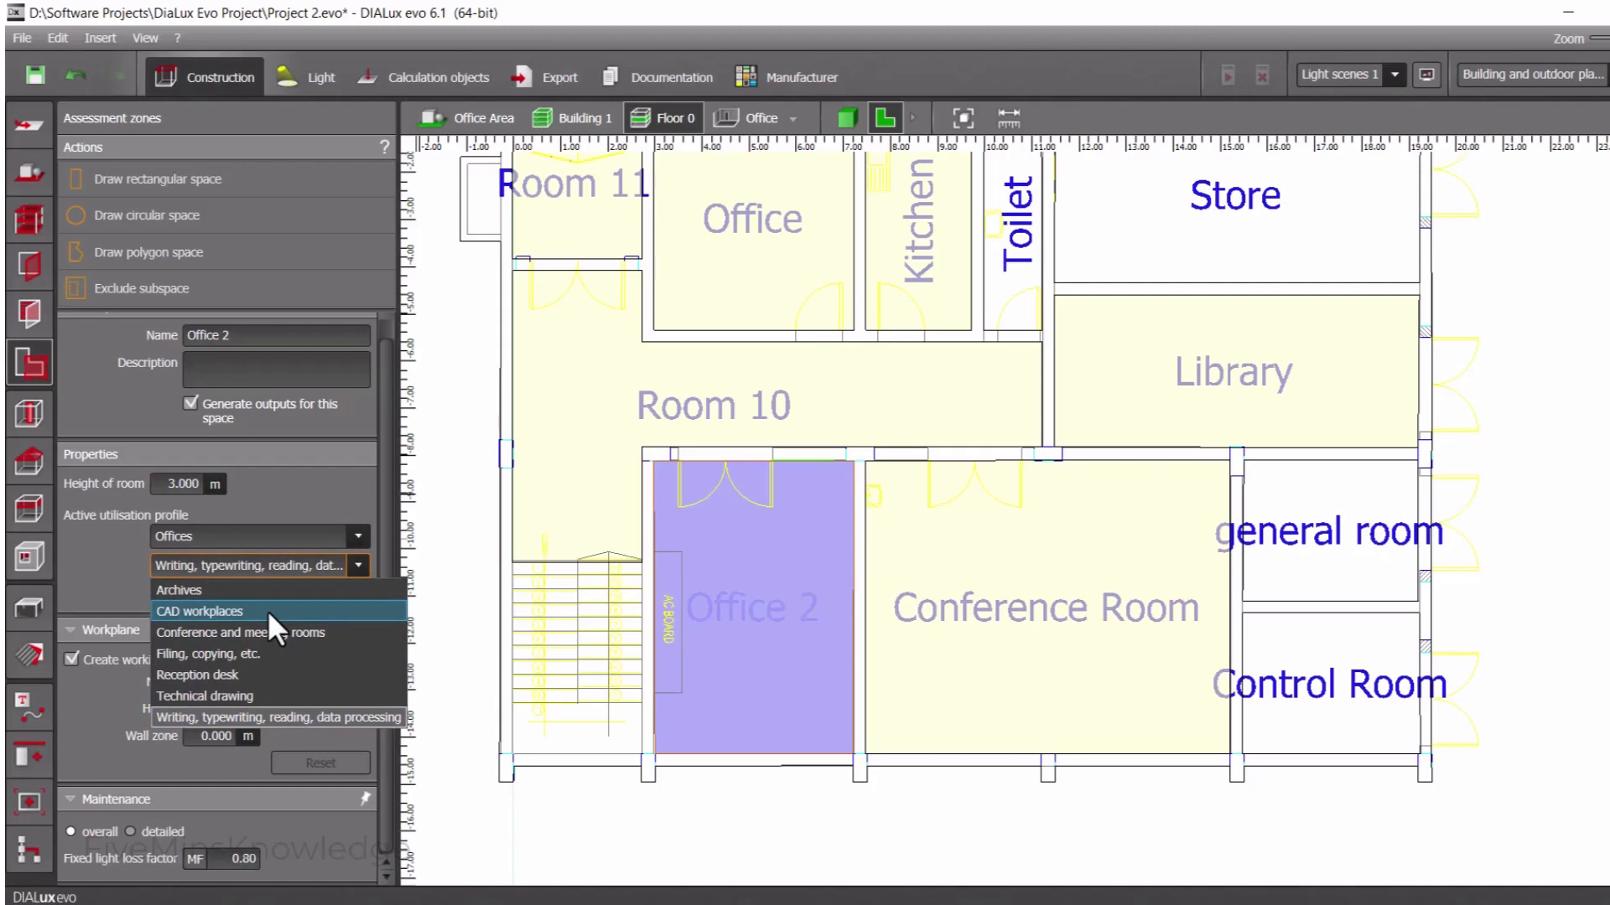
pyautogui.click(270, 609)
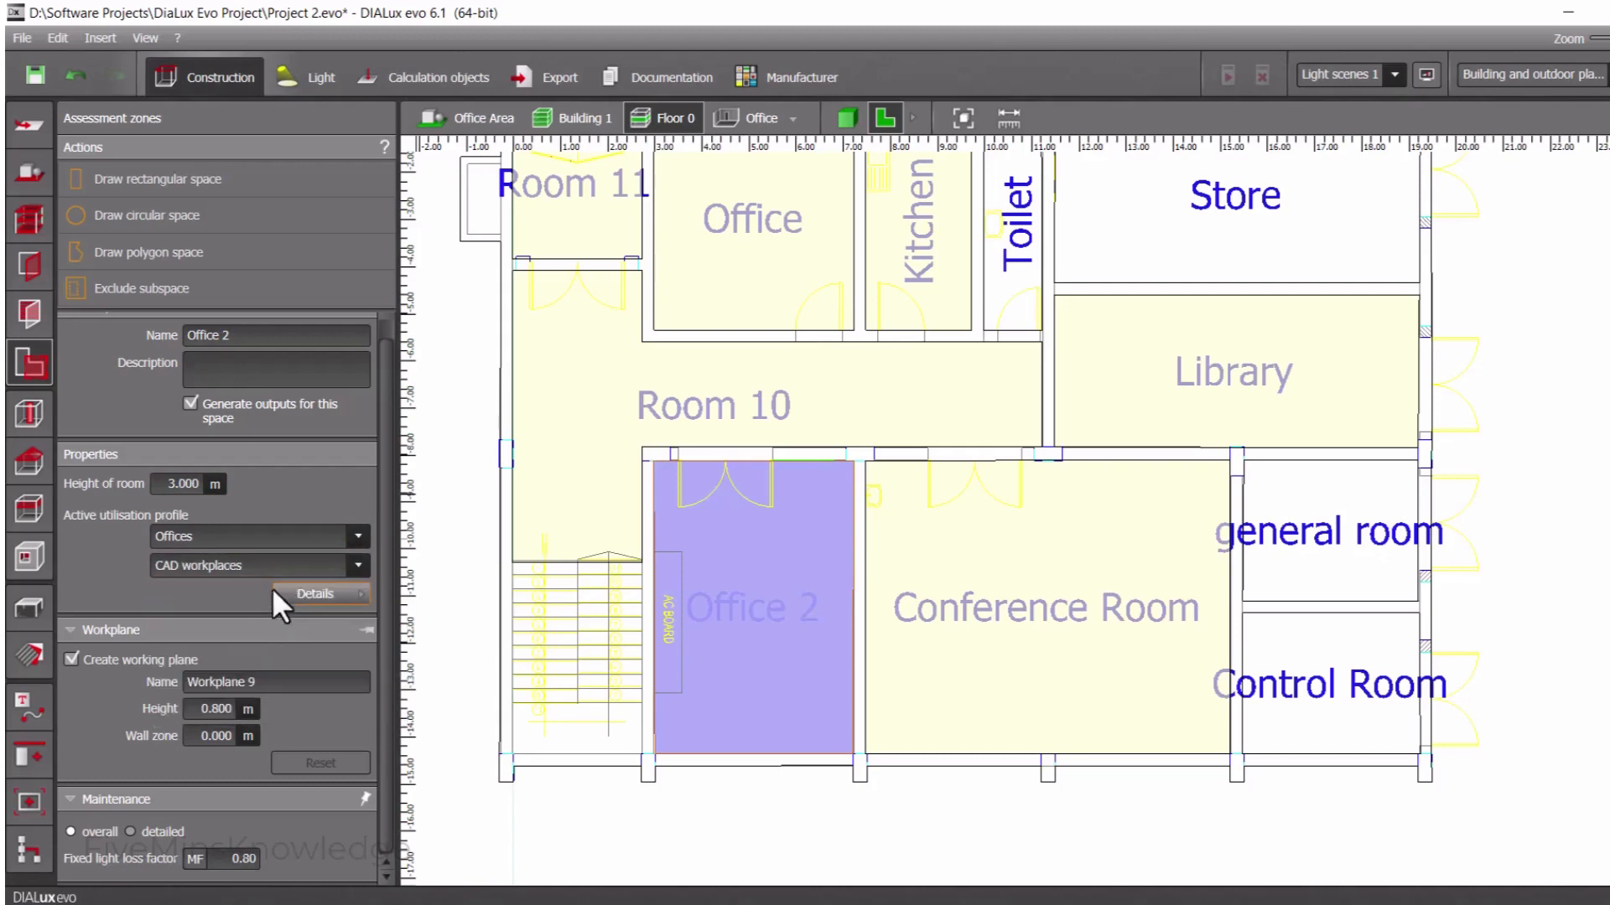
pyautogui.click(270, 557)
pyautogui.click(223, 686)
pyautogui.click(461, 780)
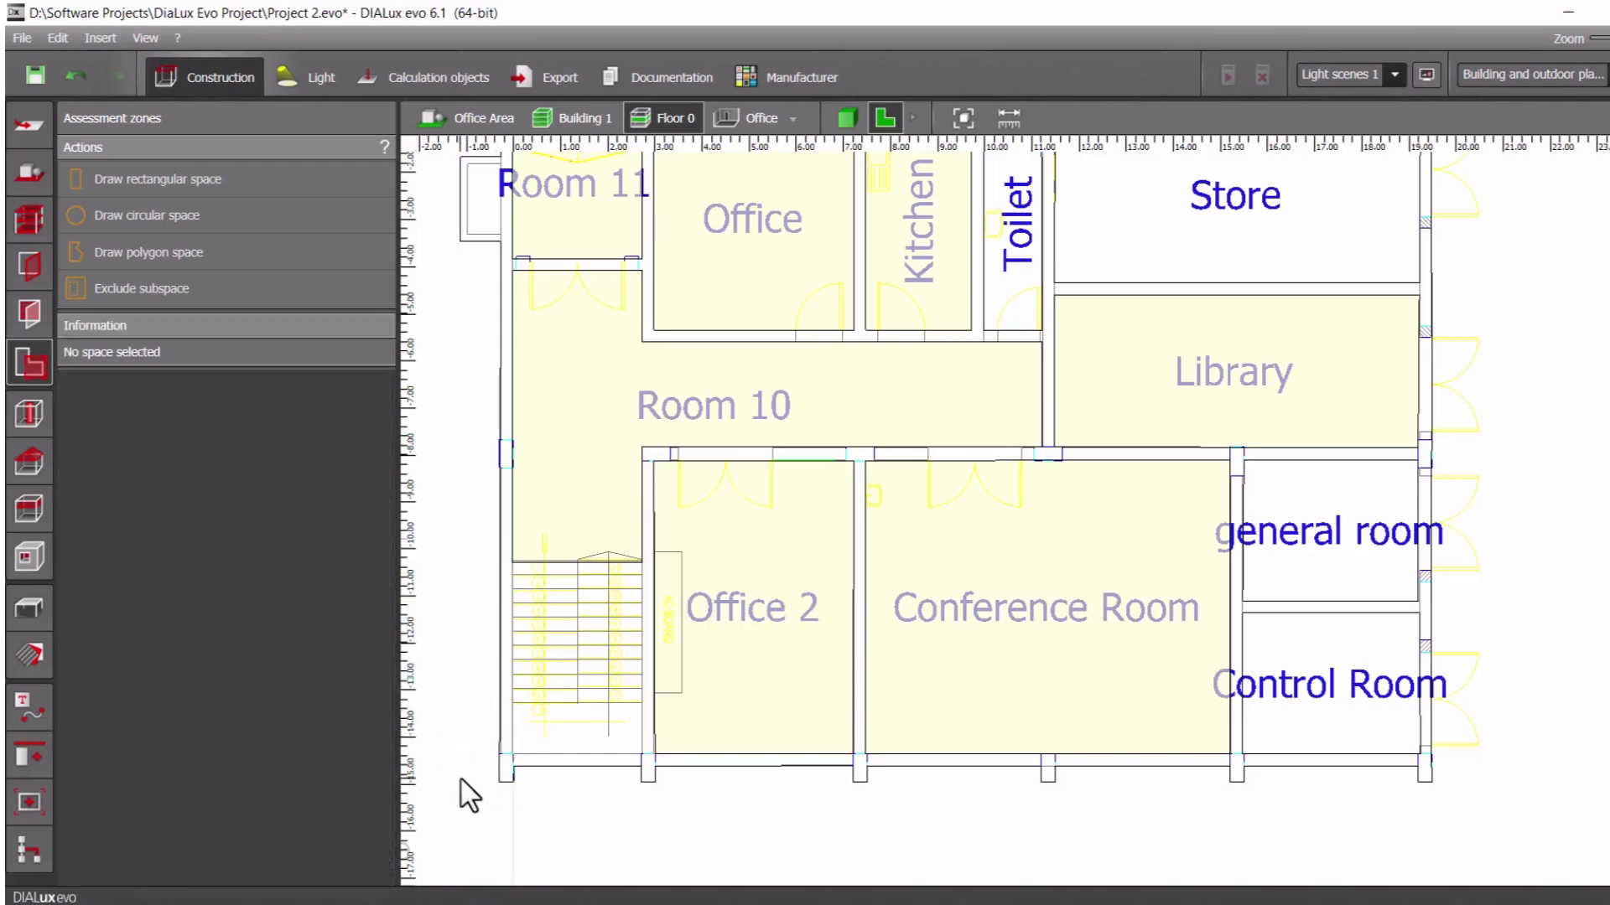
# Rename Room 10 as Corridor and remove its working plane
pyautogui.click(716, 411)
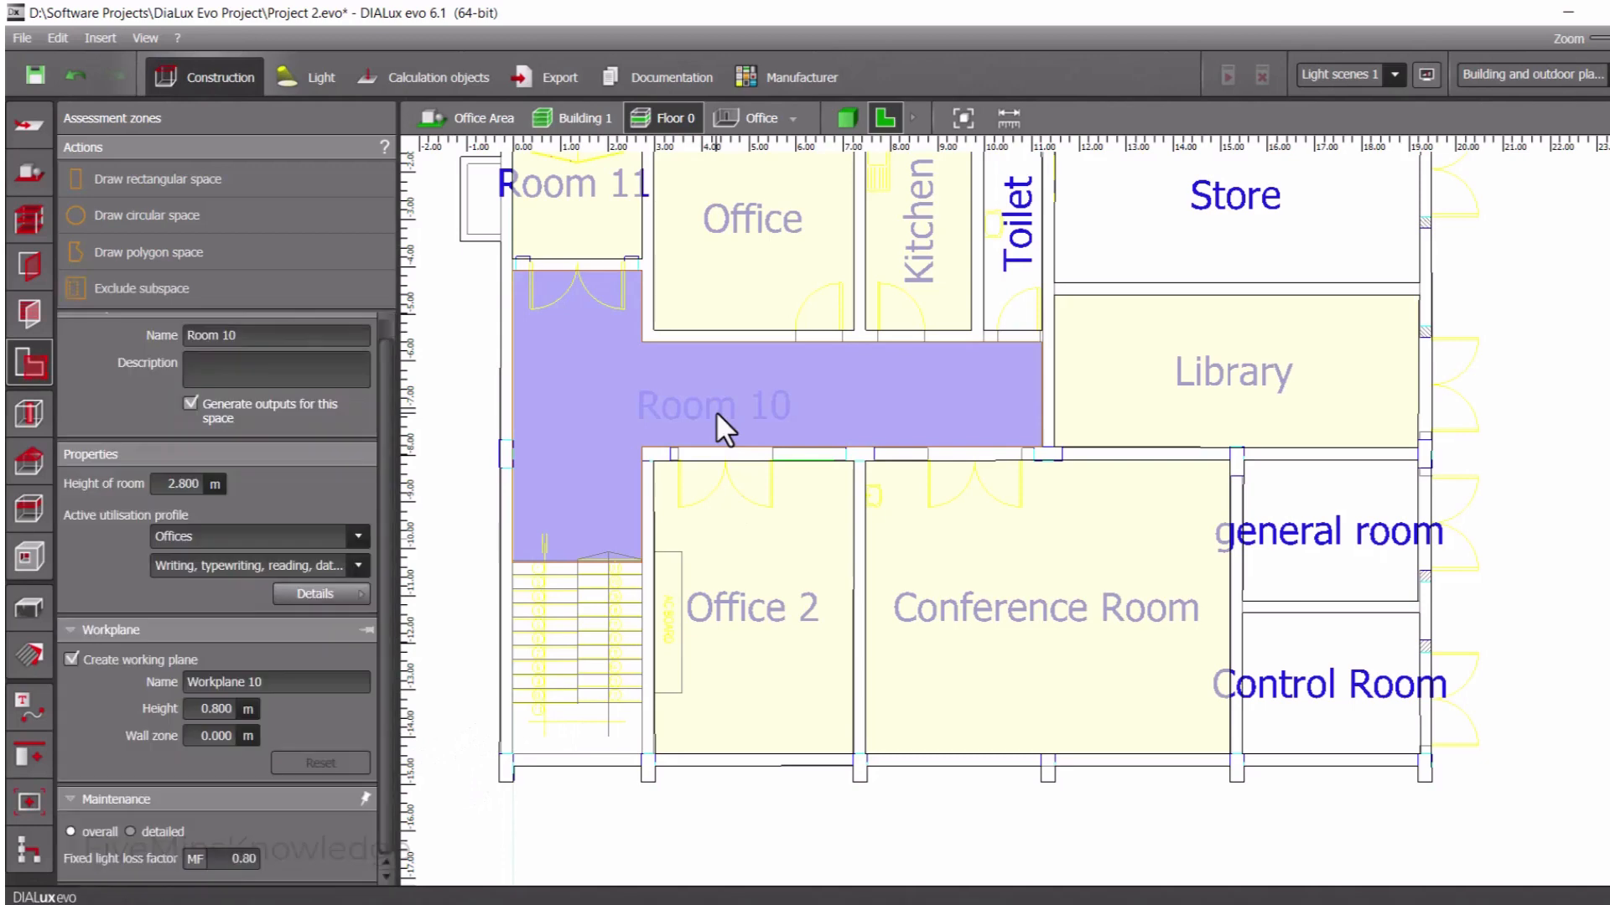
pyautogui.click(232, 337)
pyautogui.write('Corridor')
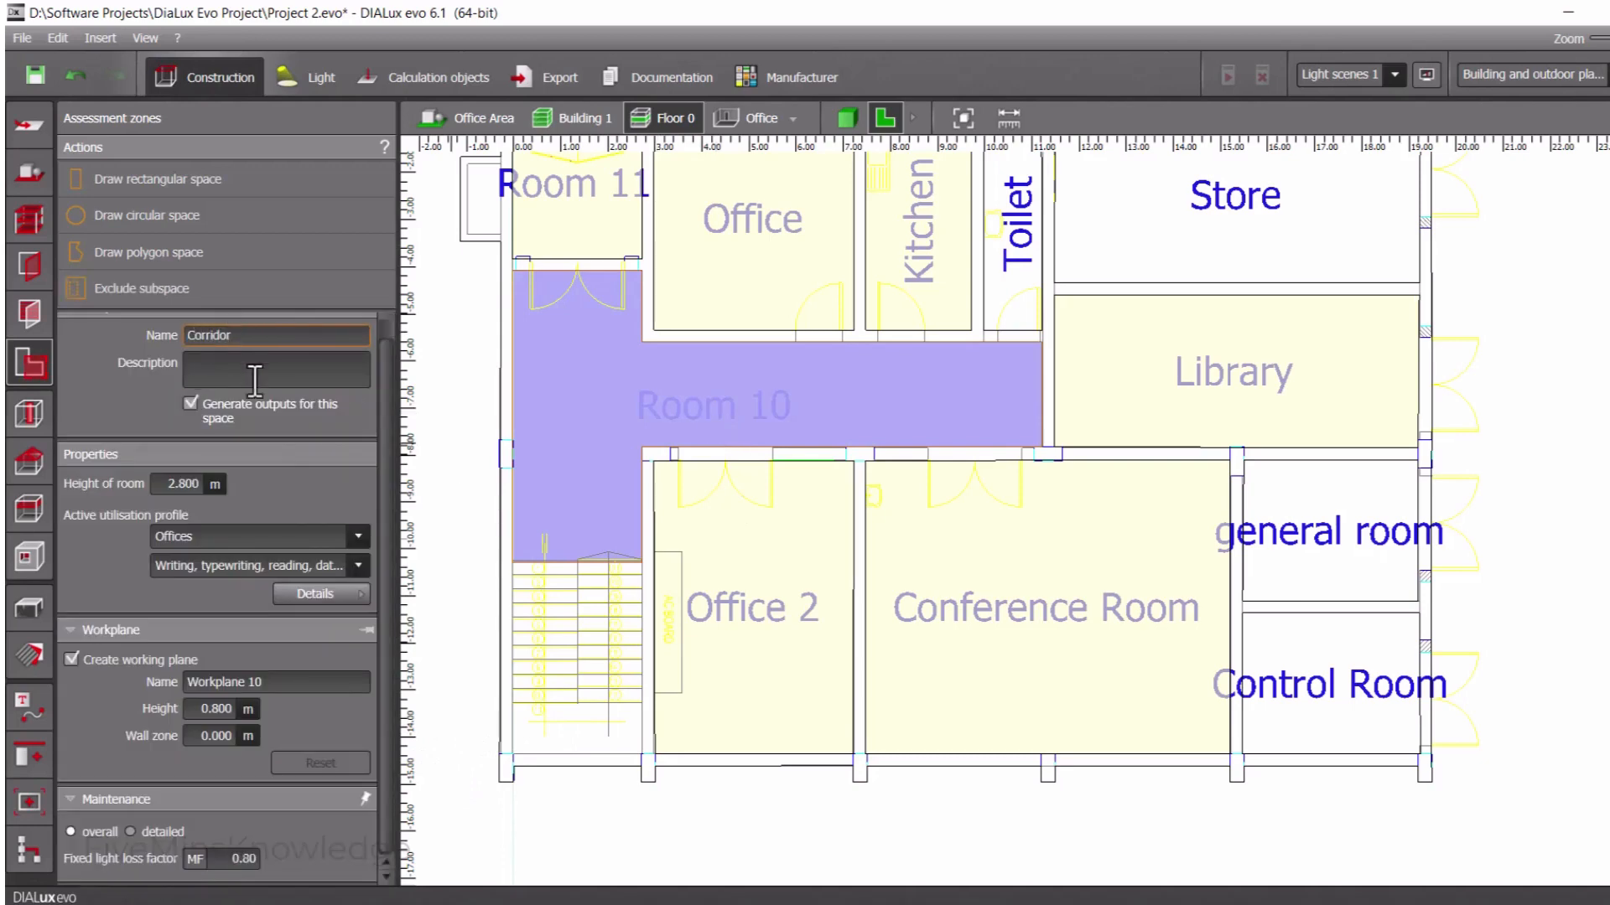
pyautogui.click(74, 659)
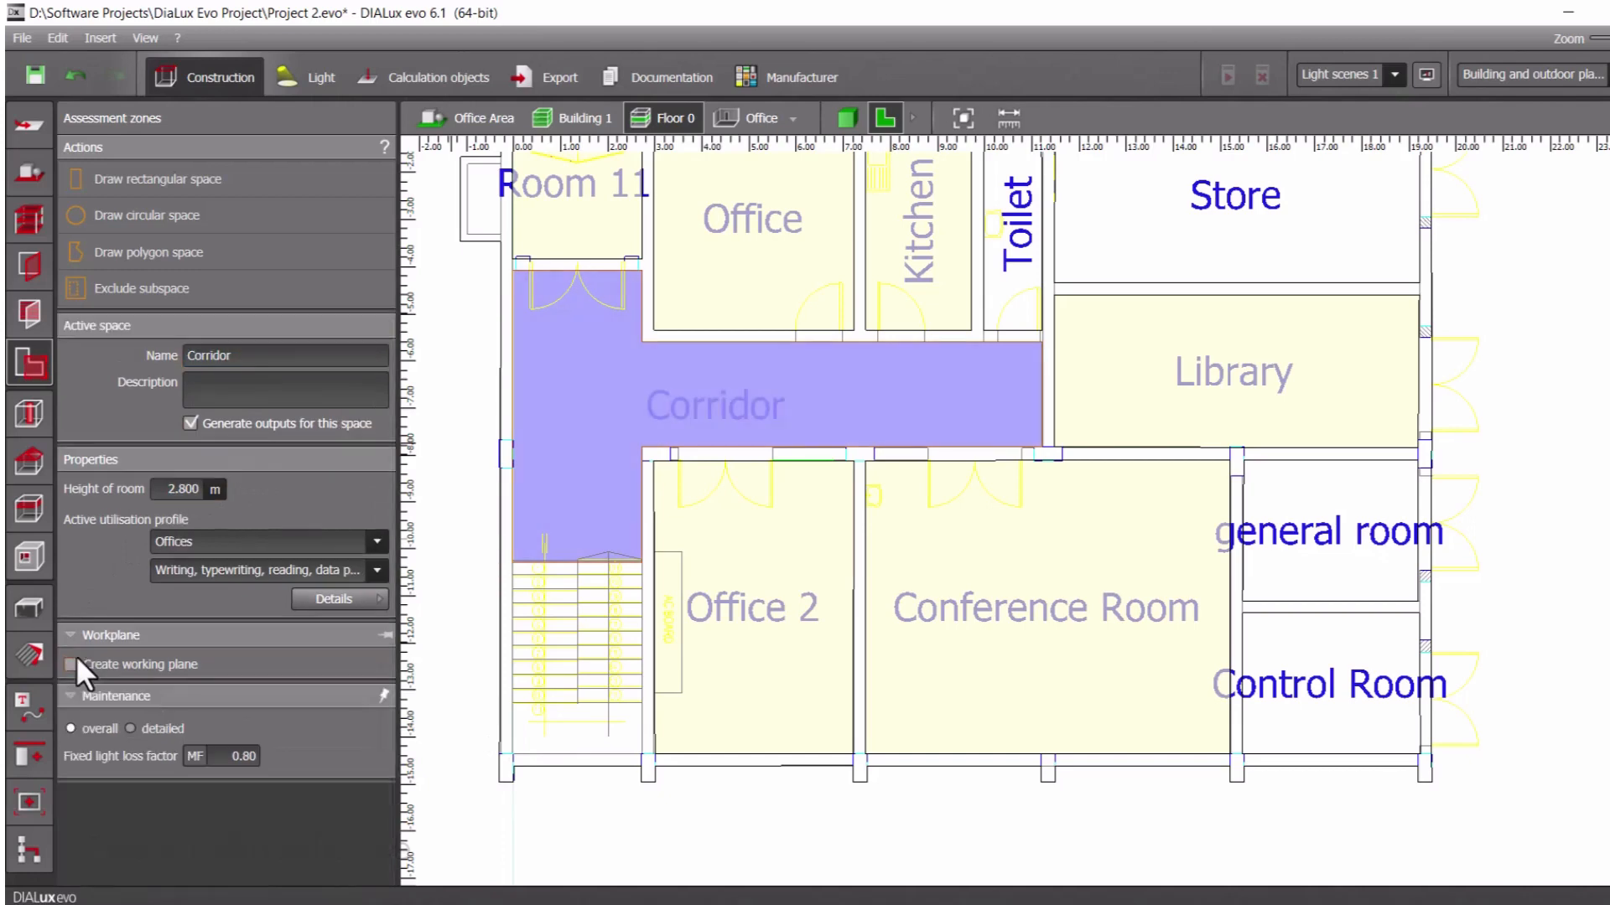
# Set the Corridor's room height to 3 m and assign the Rooms for general use profile with Corridors: During the night
pyautogui.click(191, 490)
pyautogui.press('BackSpace')
pyautogui.write('3')
pyautogui.press('Return')
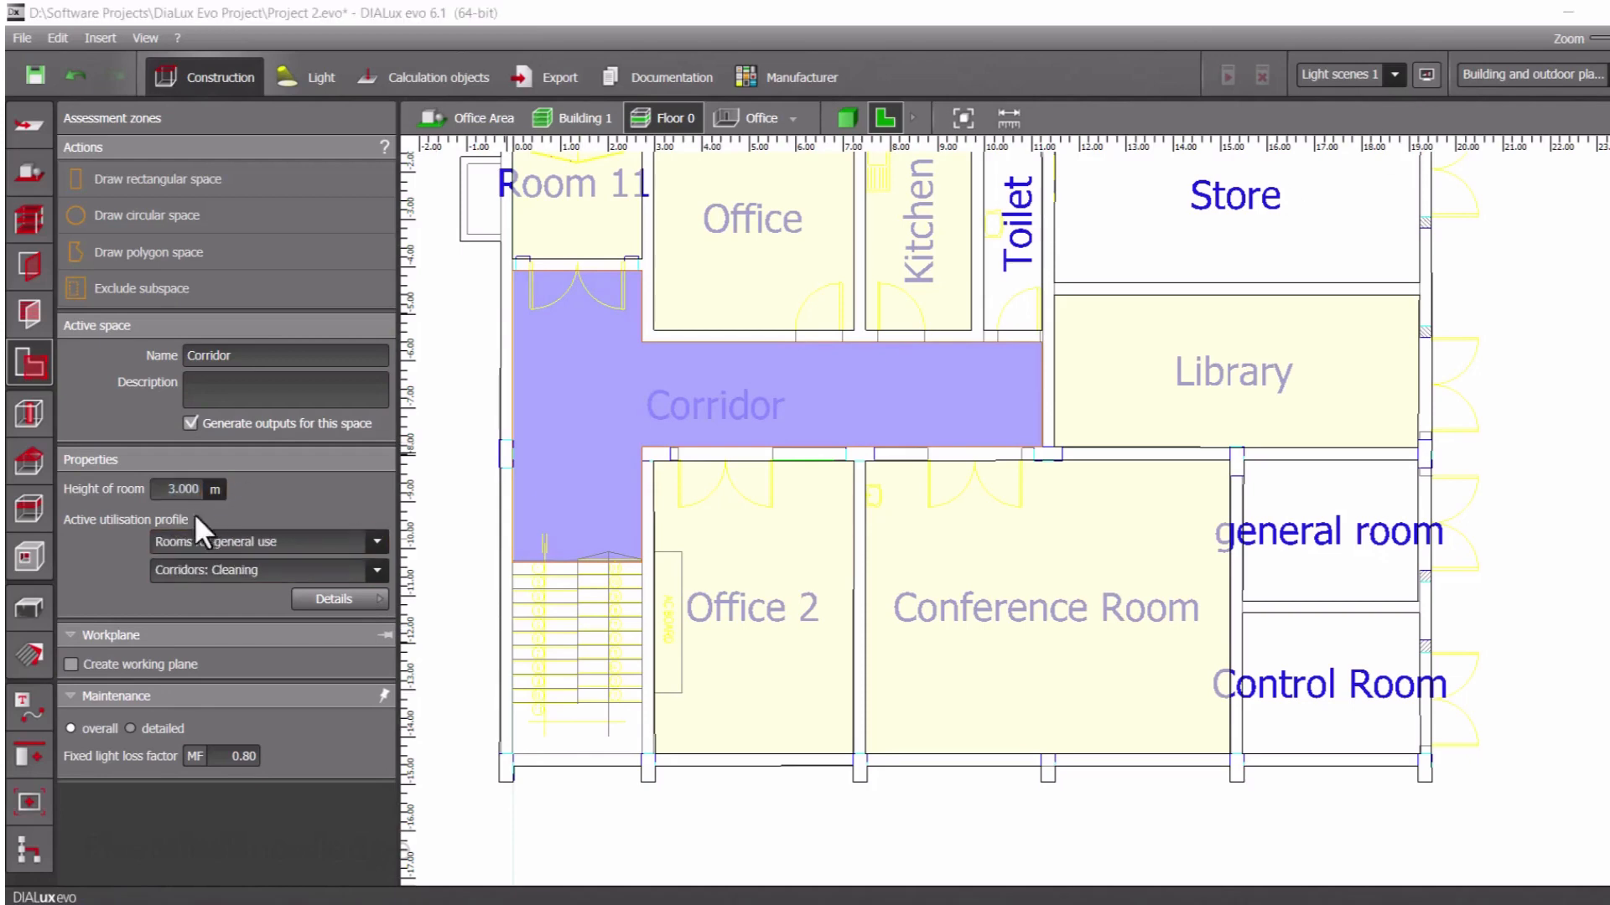
pyautogui.click(256, 539)
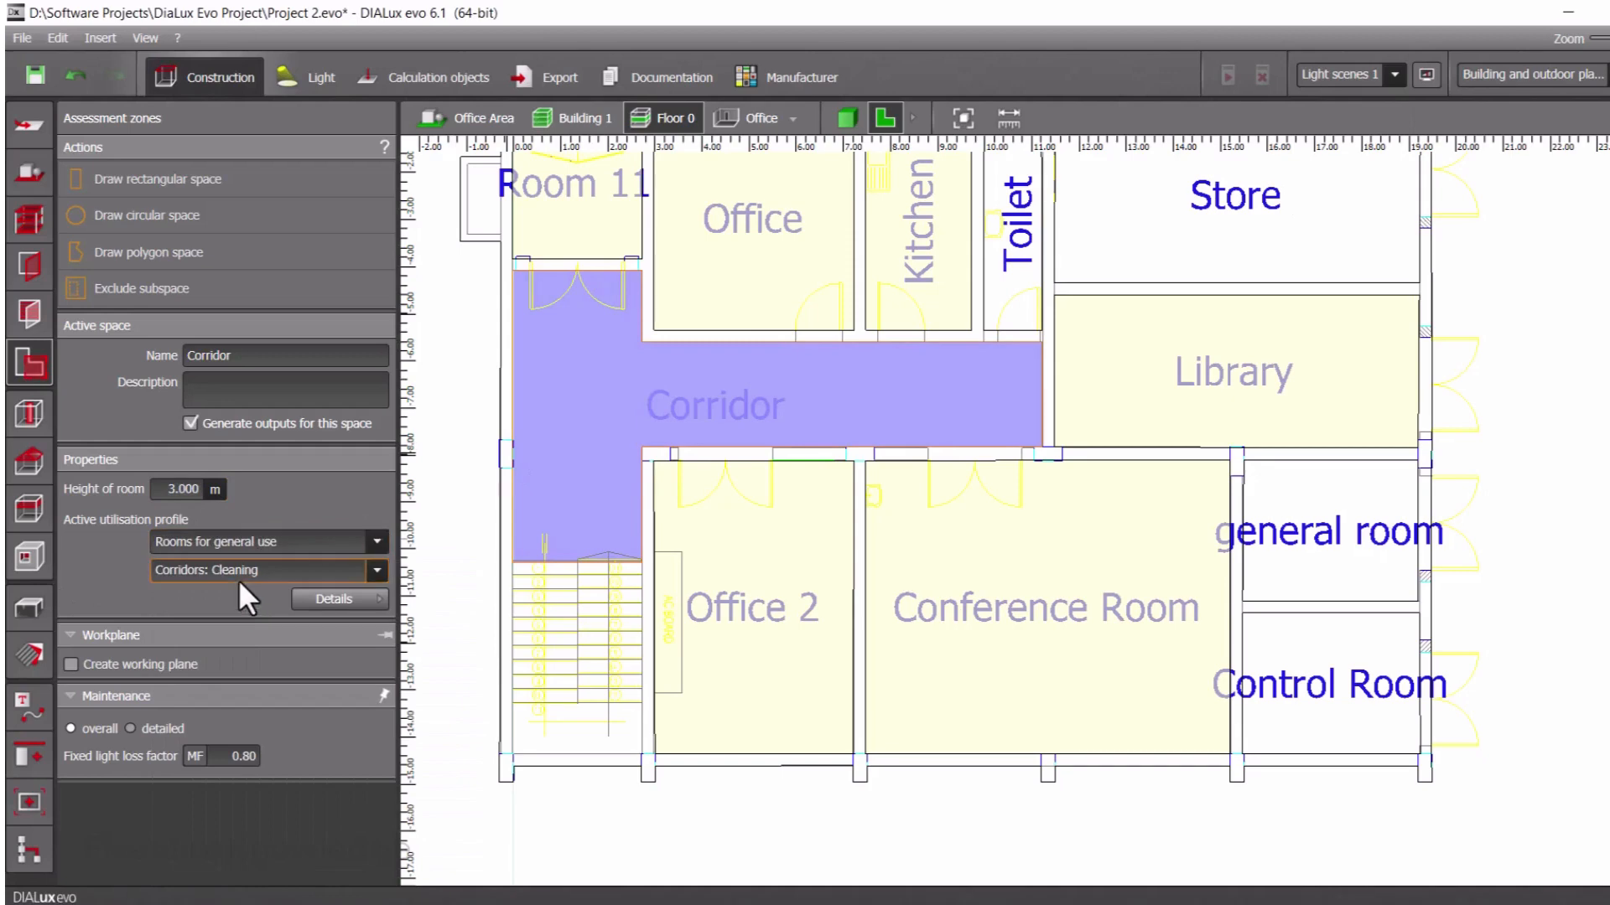
pyautogui.click(238, 574)
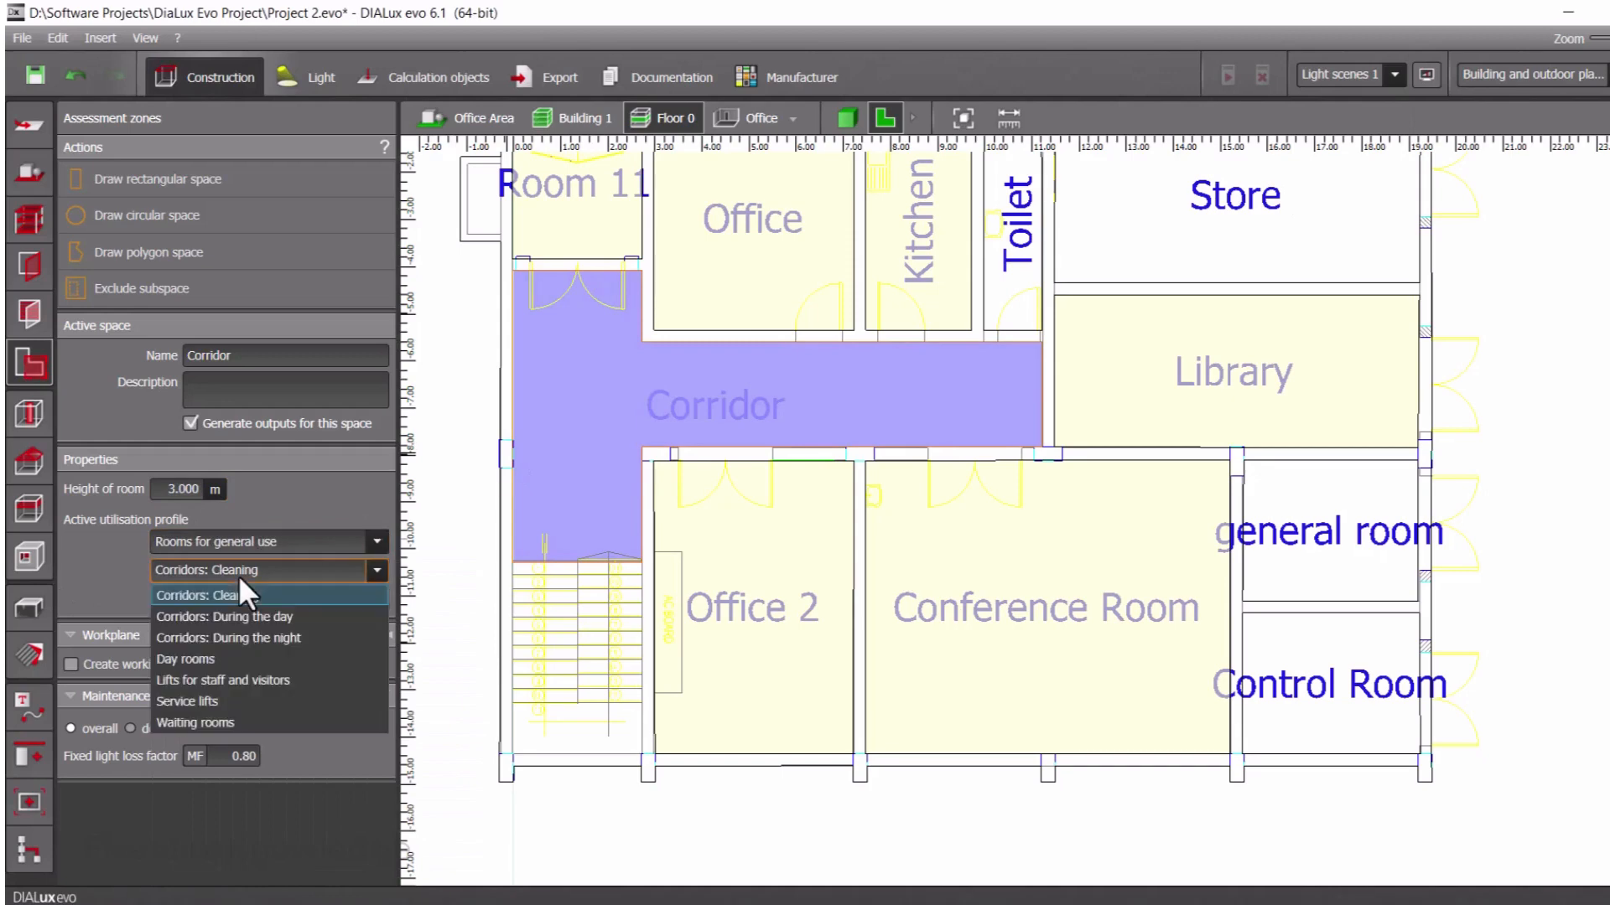
pyautogui.click(207, 638)
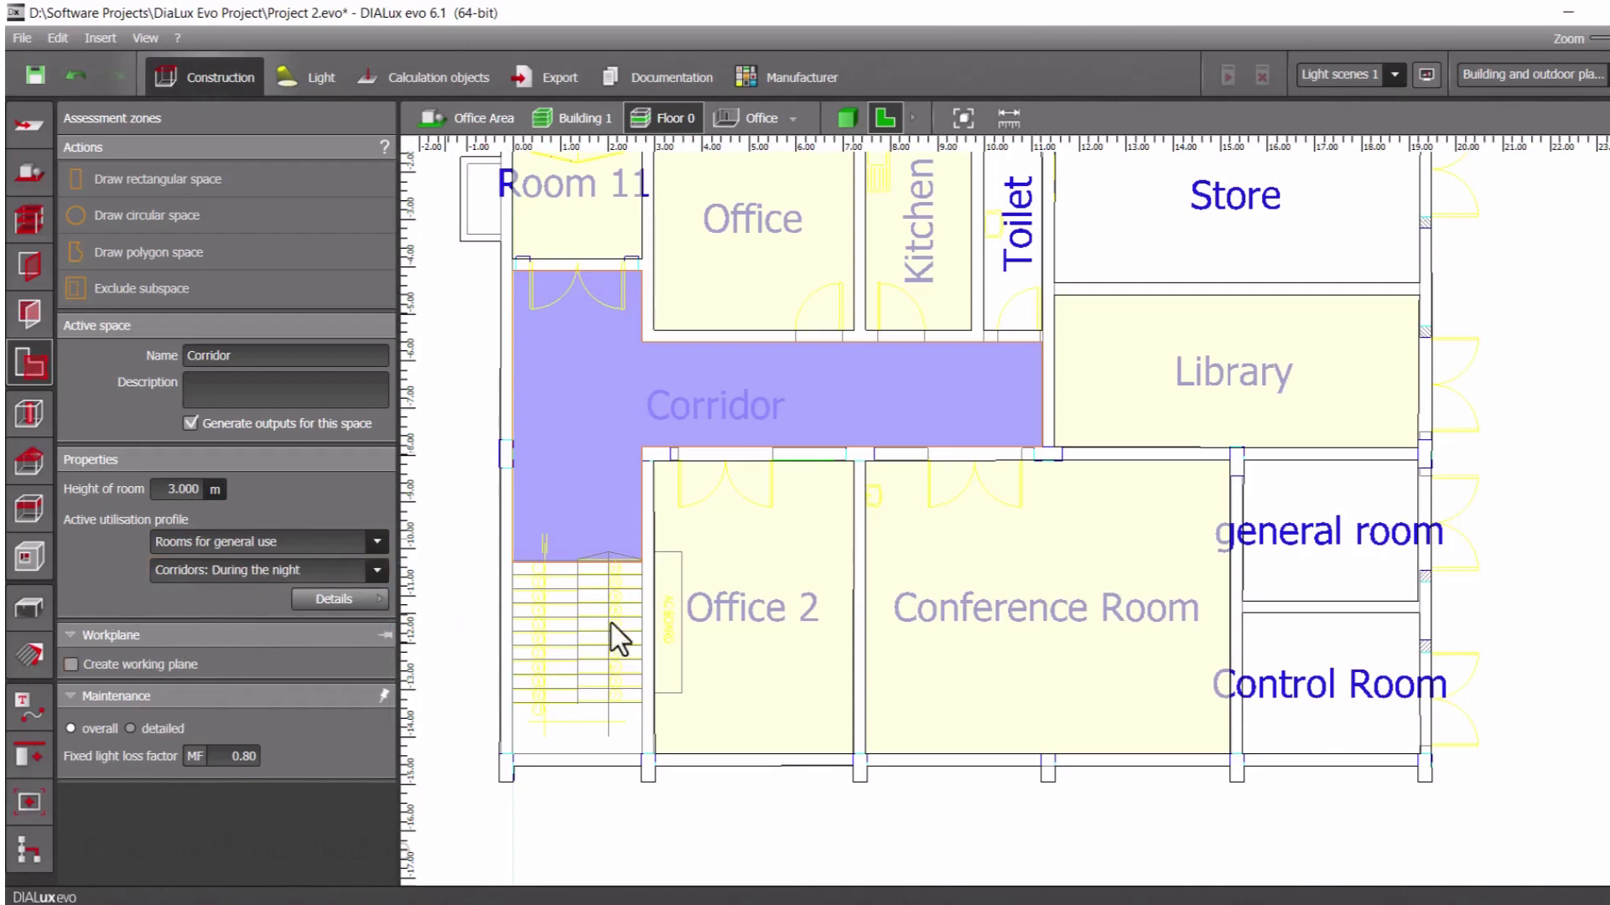
# Rename Room 11 as Entance and remove its working plane
pyautogui.click(758, 498)
pyautogui.scroll(2, 736, 442)
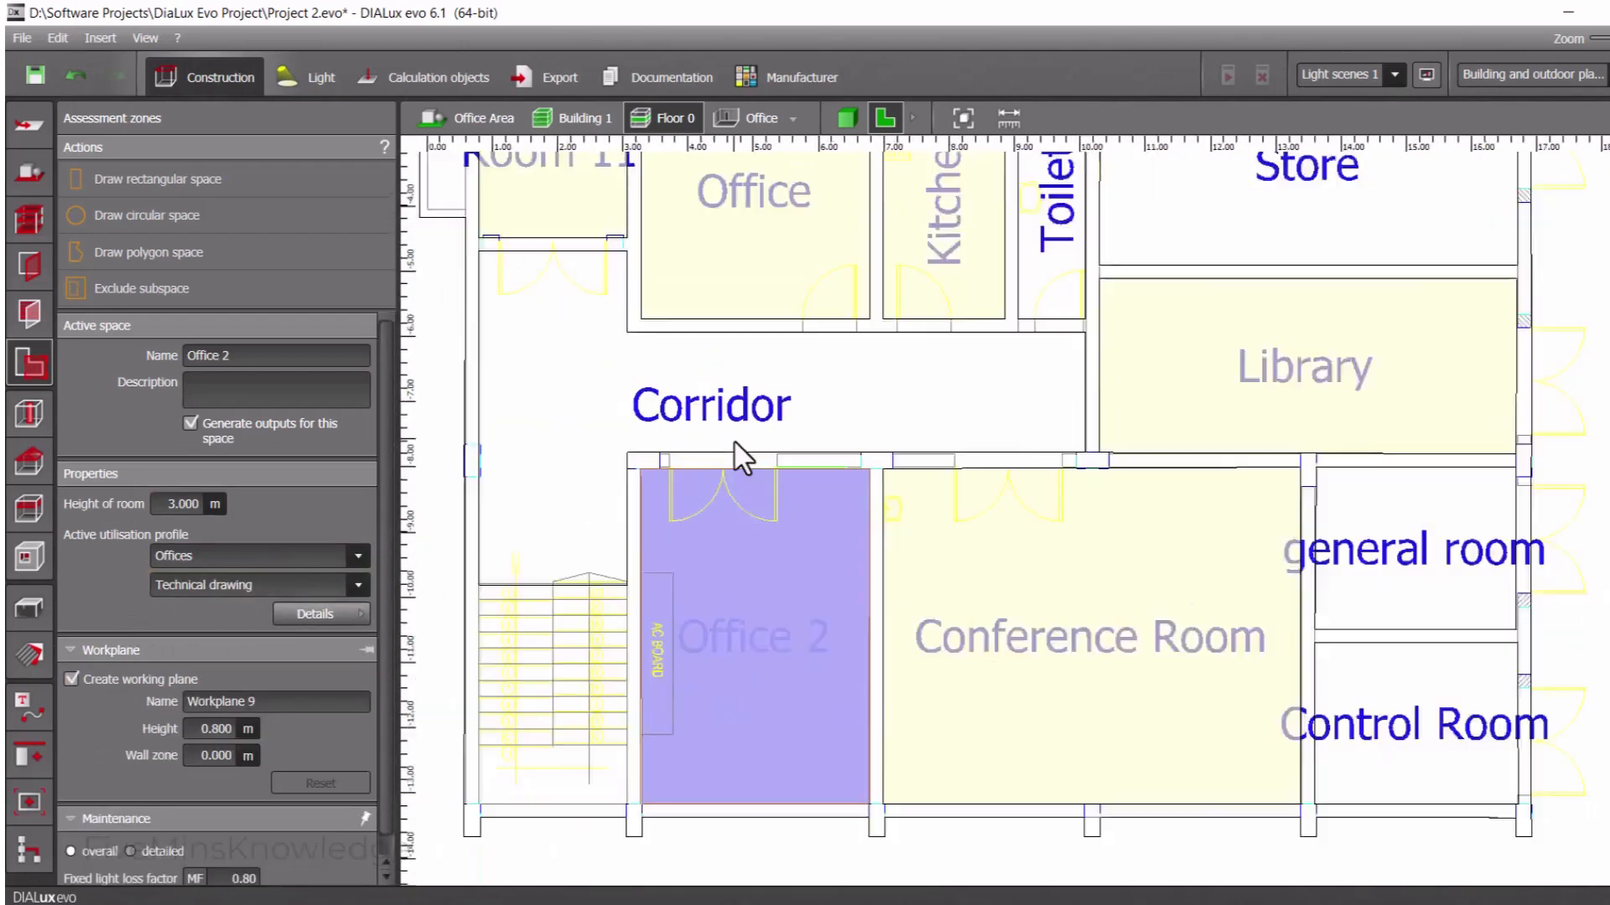
pyautogui.scroll(-2, 733, 441)
pyautogui.moveTo(618, 249); pyautogui.dragTo(634, 427, button='middle')
pyautogui.scroll(1, 584, 374)
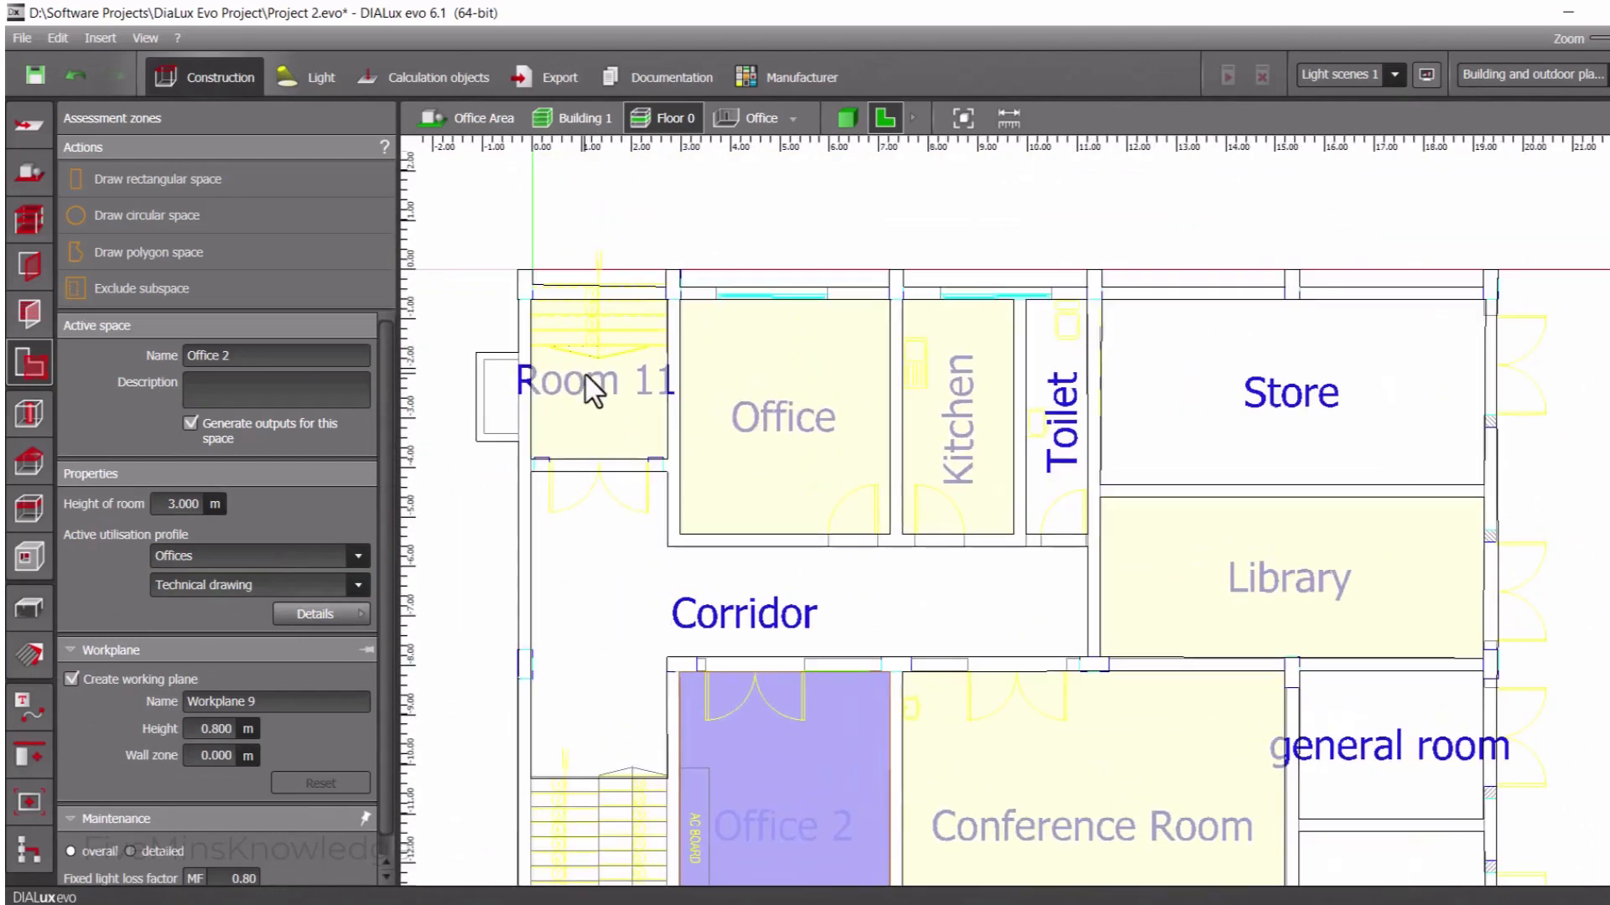
pyautogui.click(590, 381)
pyautogui.tripleClick(260, 356)
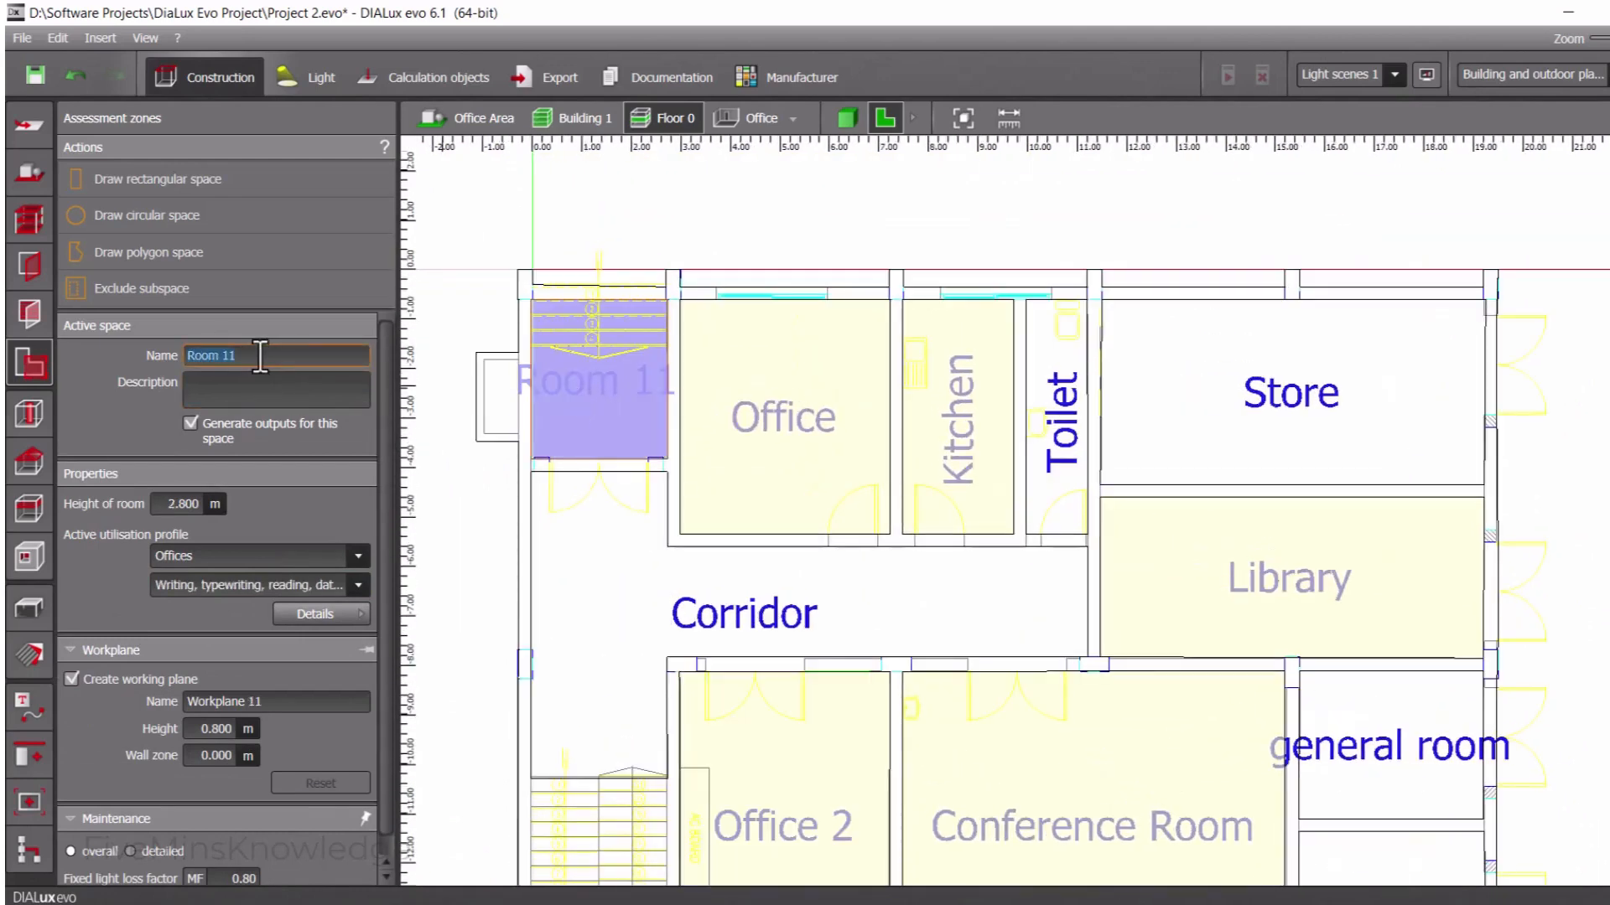
pyautogui.write('Entance')
pyautogui.click(72, 679)
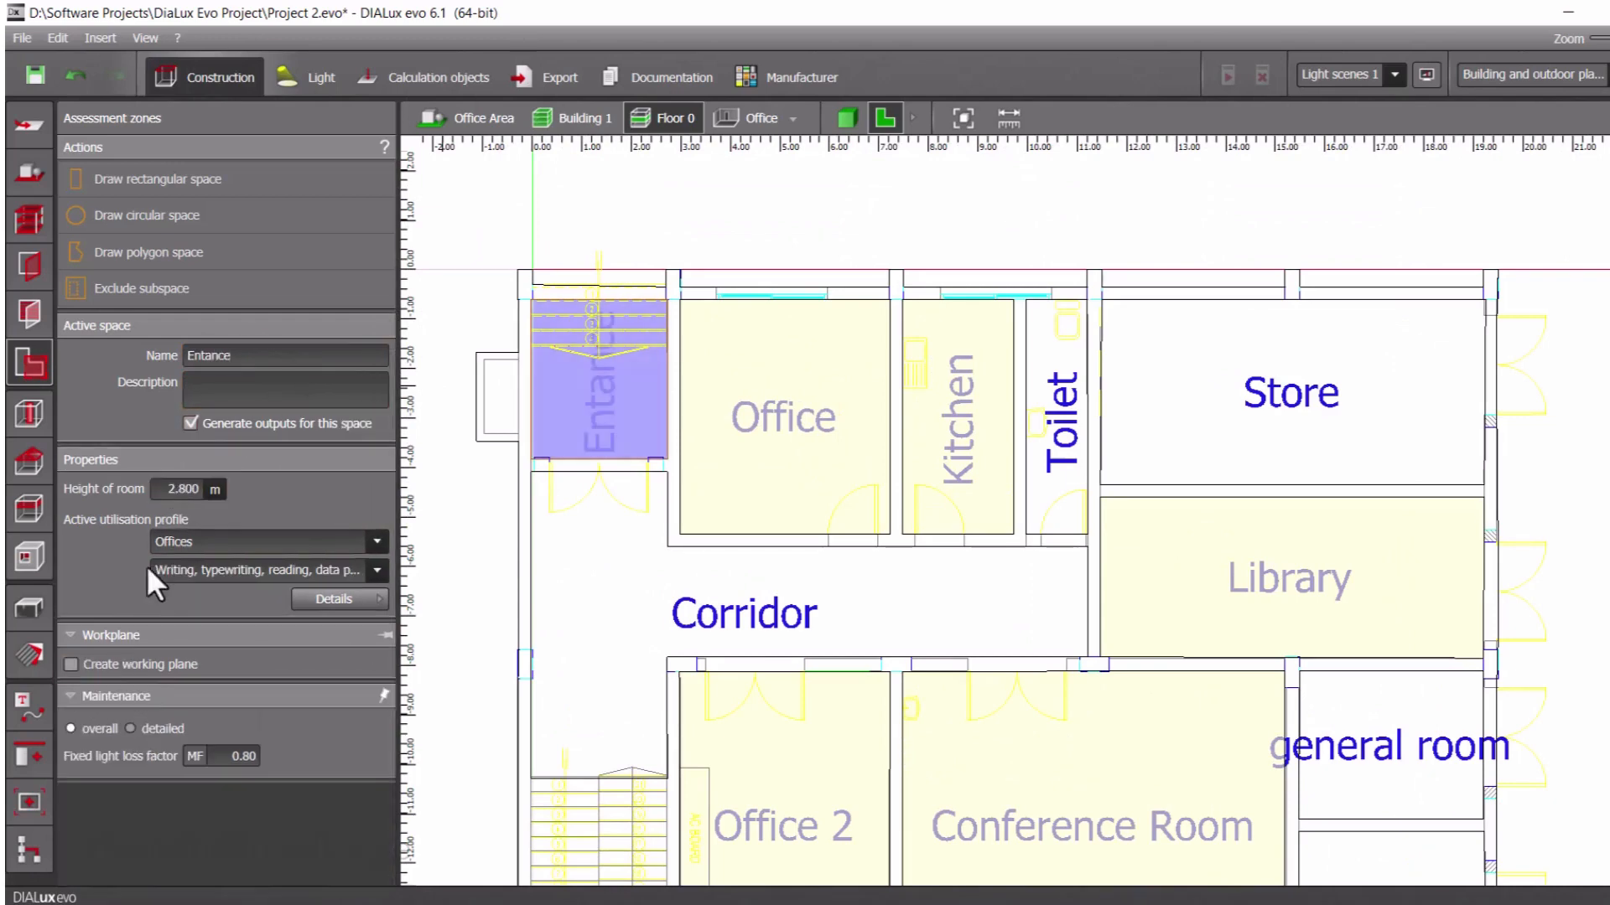
# Set the entrance room's height to 3 m and assign the General areas utilisation profile, choosing an activity other than Cloakrooms
pyautogui.doubleClick(193, 487)
pyautogui.write('3')
pyautogui.press('Return')
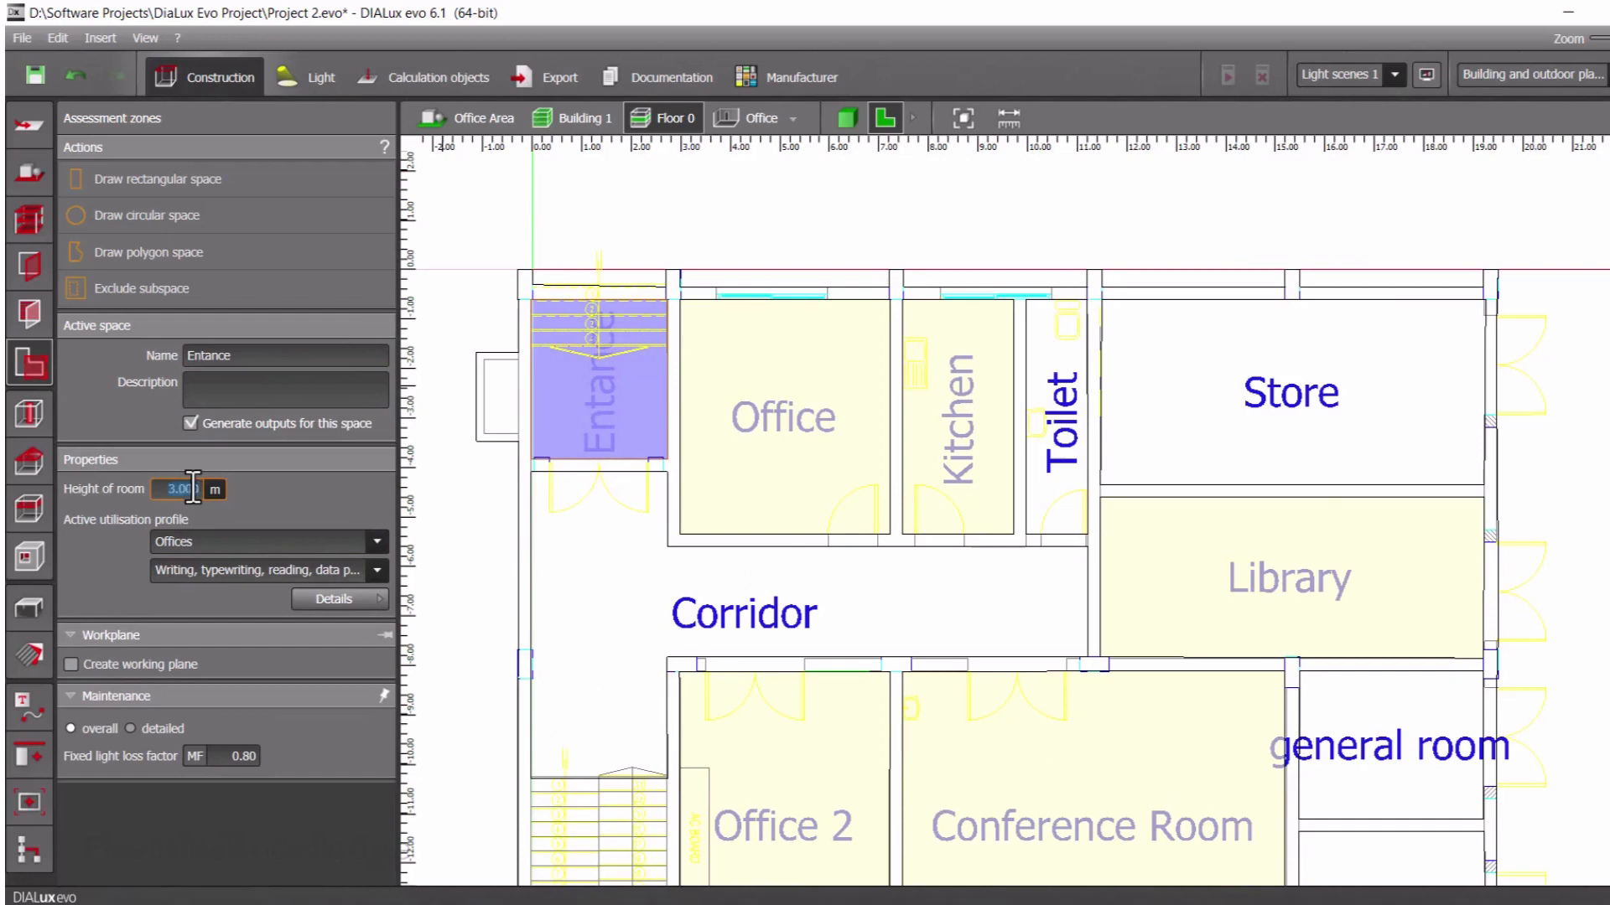
pyautogui.click(225, 537)
pyautogui.scroll(-6, 224, 677)
pyautogui.scroll(-4, 224, 704)
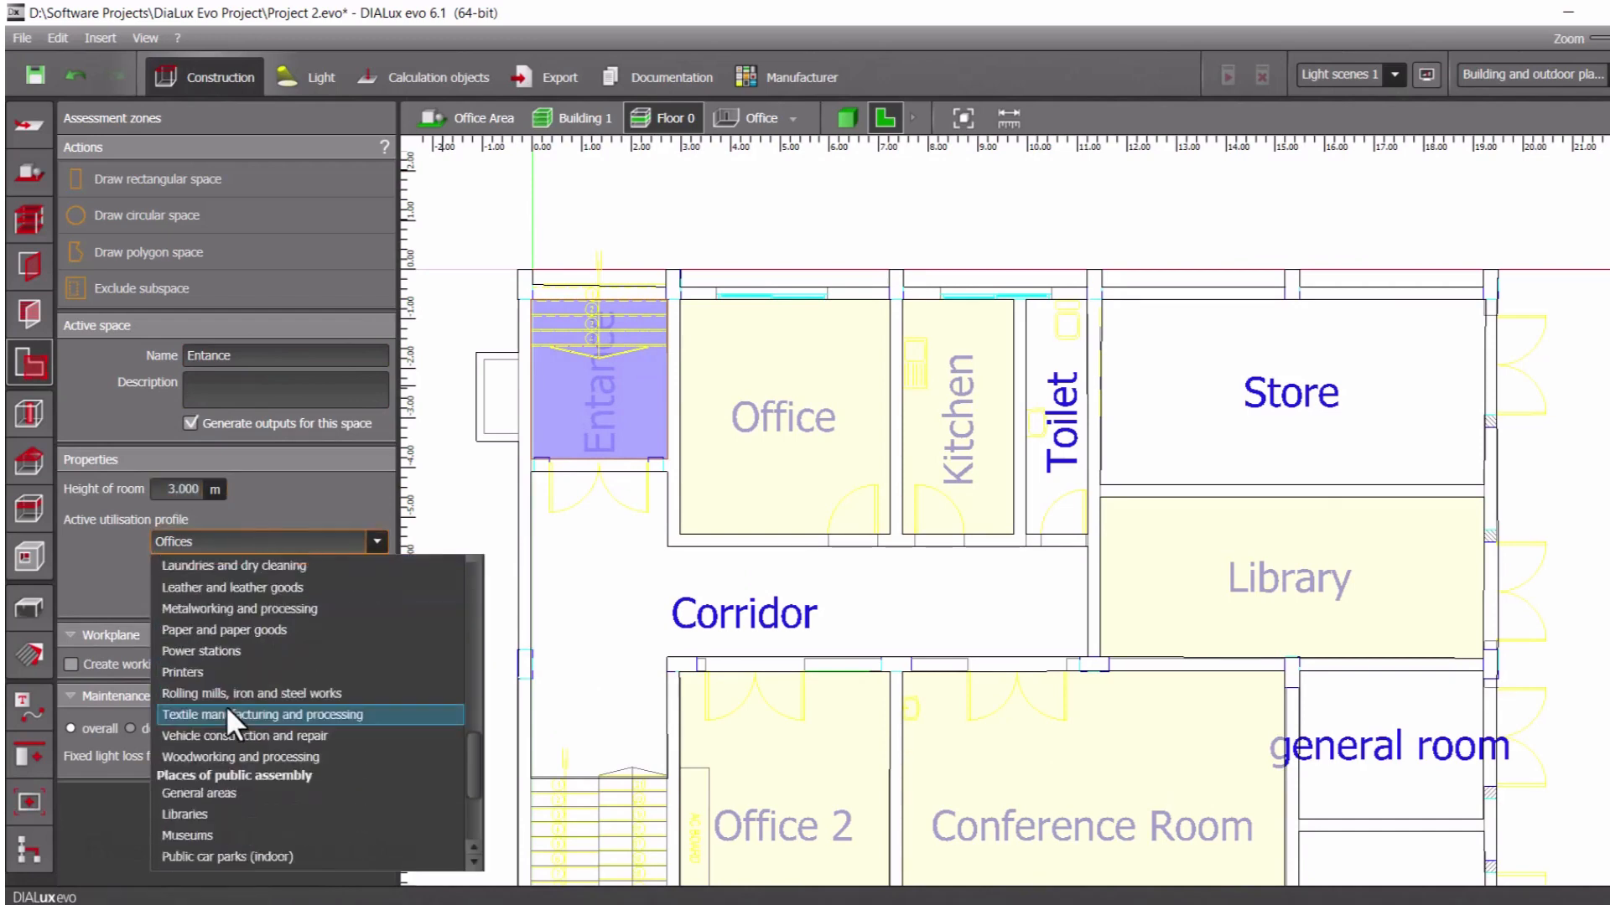
pyautogui.click(228, 731)
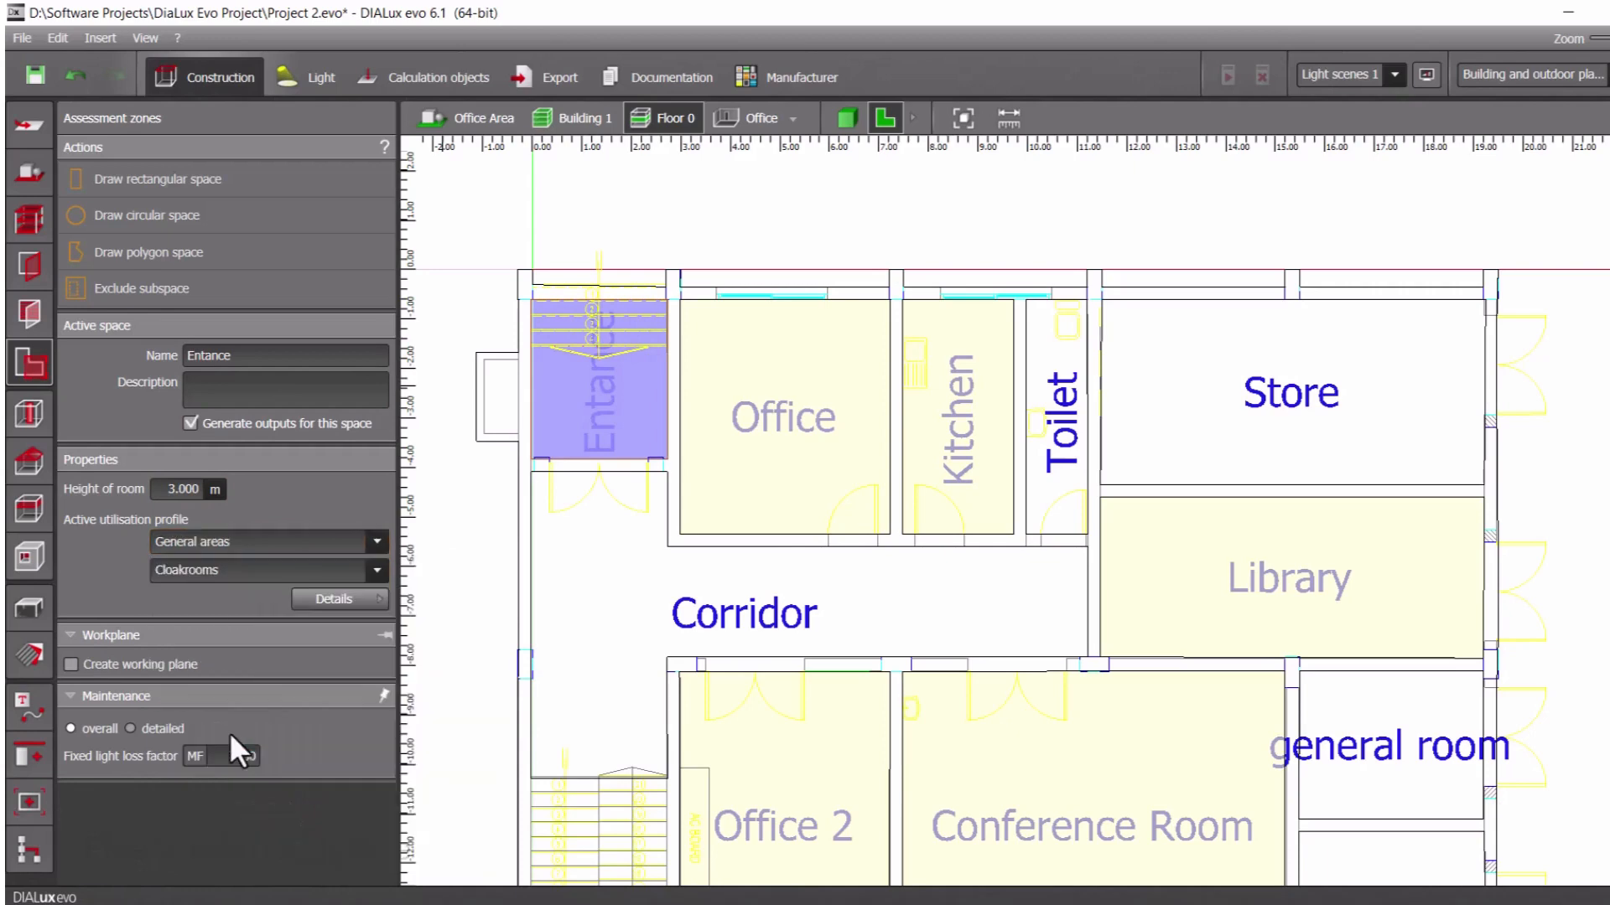
pyautogui.click(249, 571)
pyautogui.click(229, 618)
# Review the Corridor and Store room settings and inspect the Floor 0 rooms in the 3D view
pyautogui.click(594, 575)
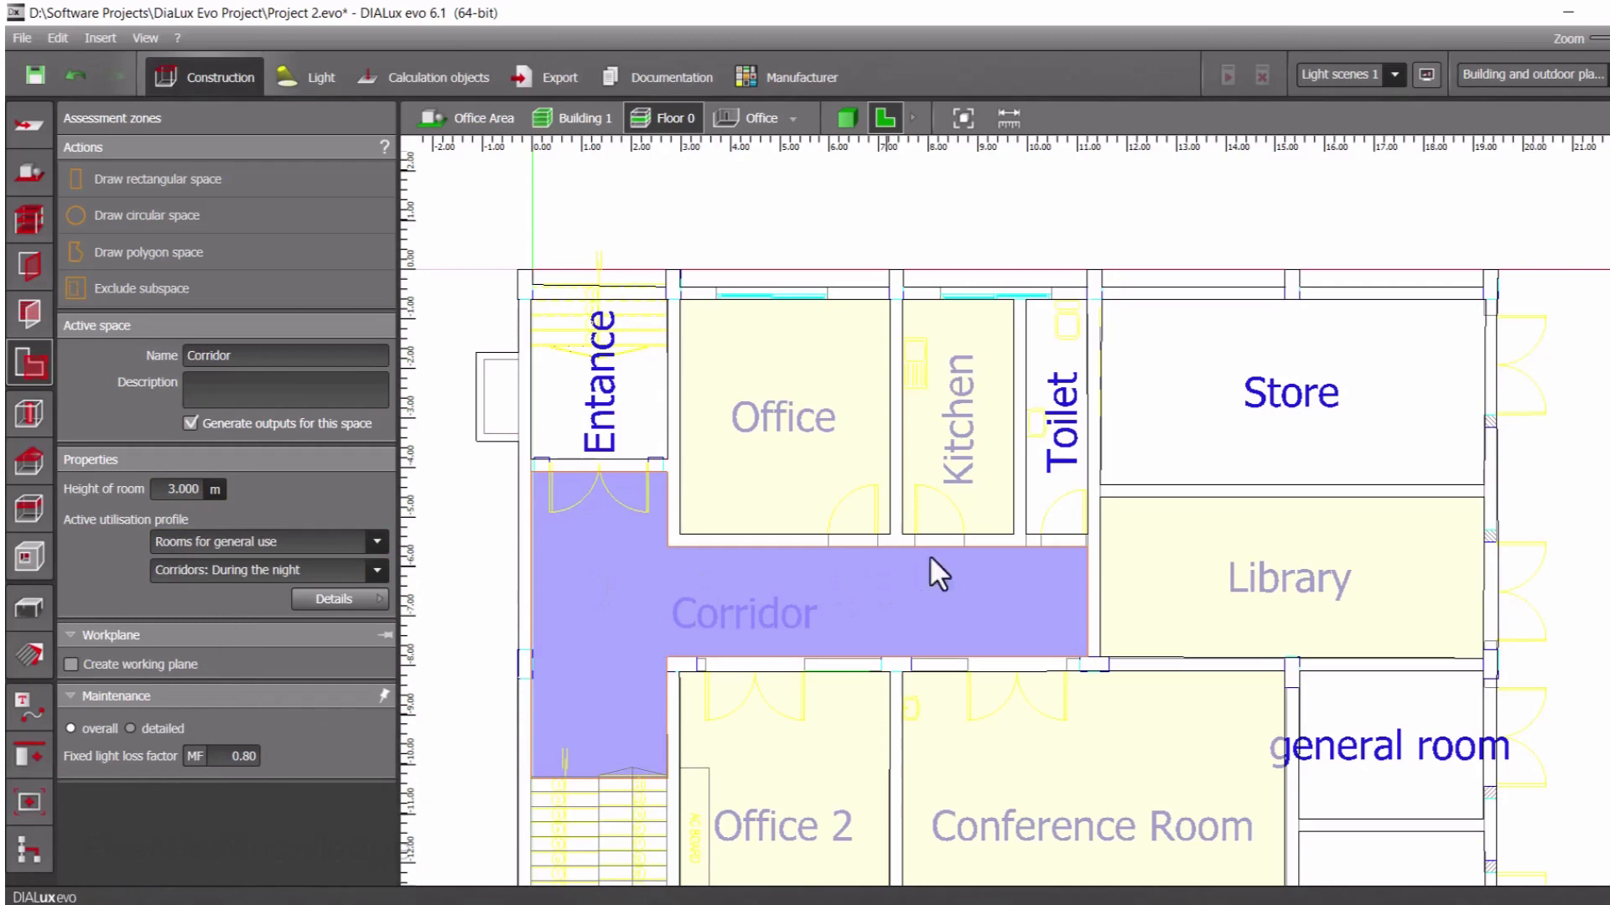
pyautogui.click(1186, 442)
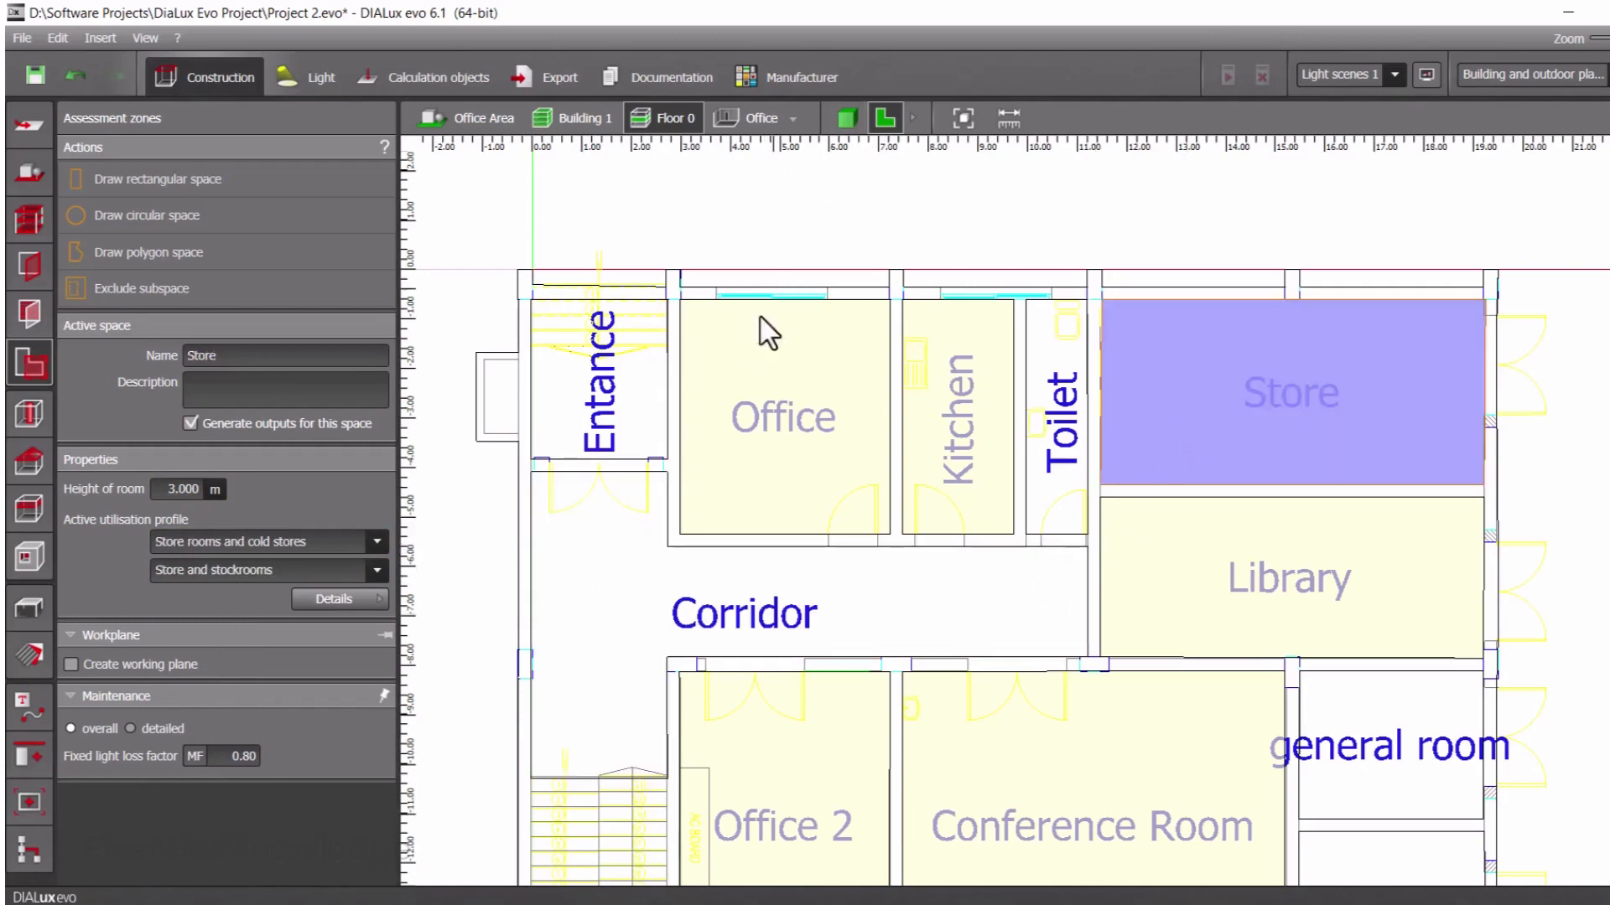
pyautogui.click(850, 117)
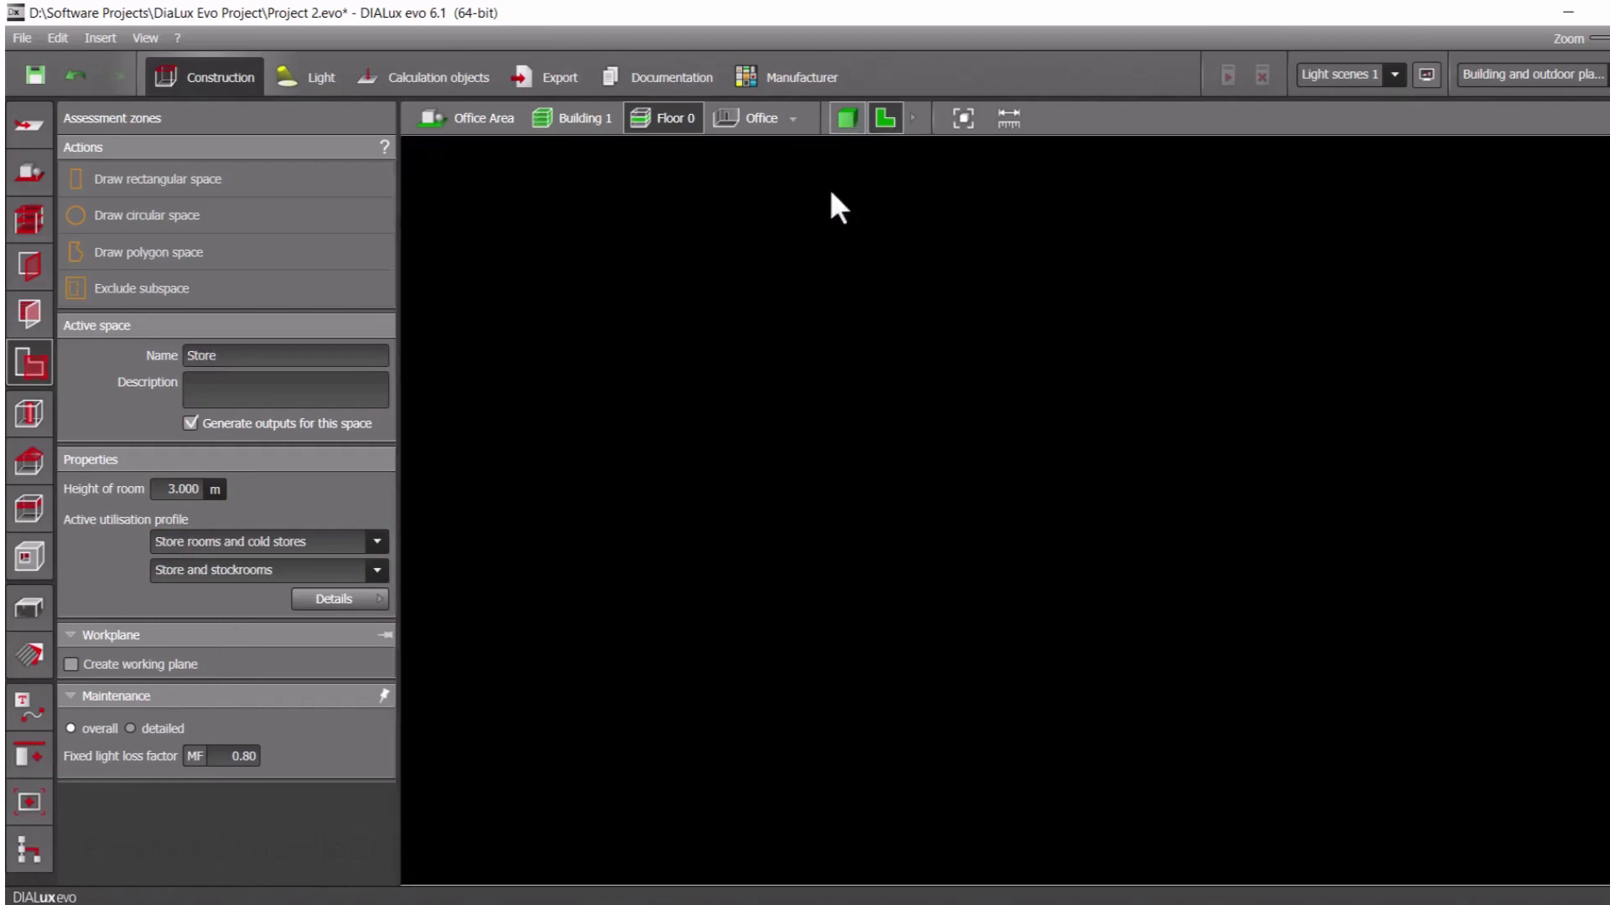
pyautogui.moveTo(762, 515); pyautogui.dragTo(745, 701)
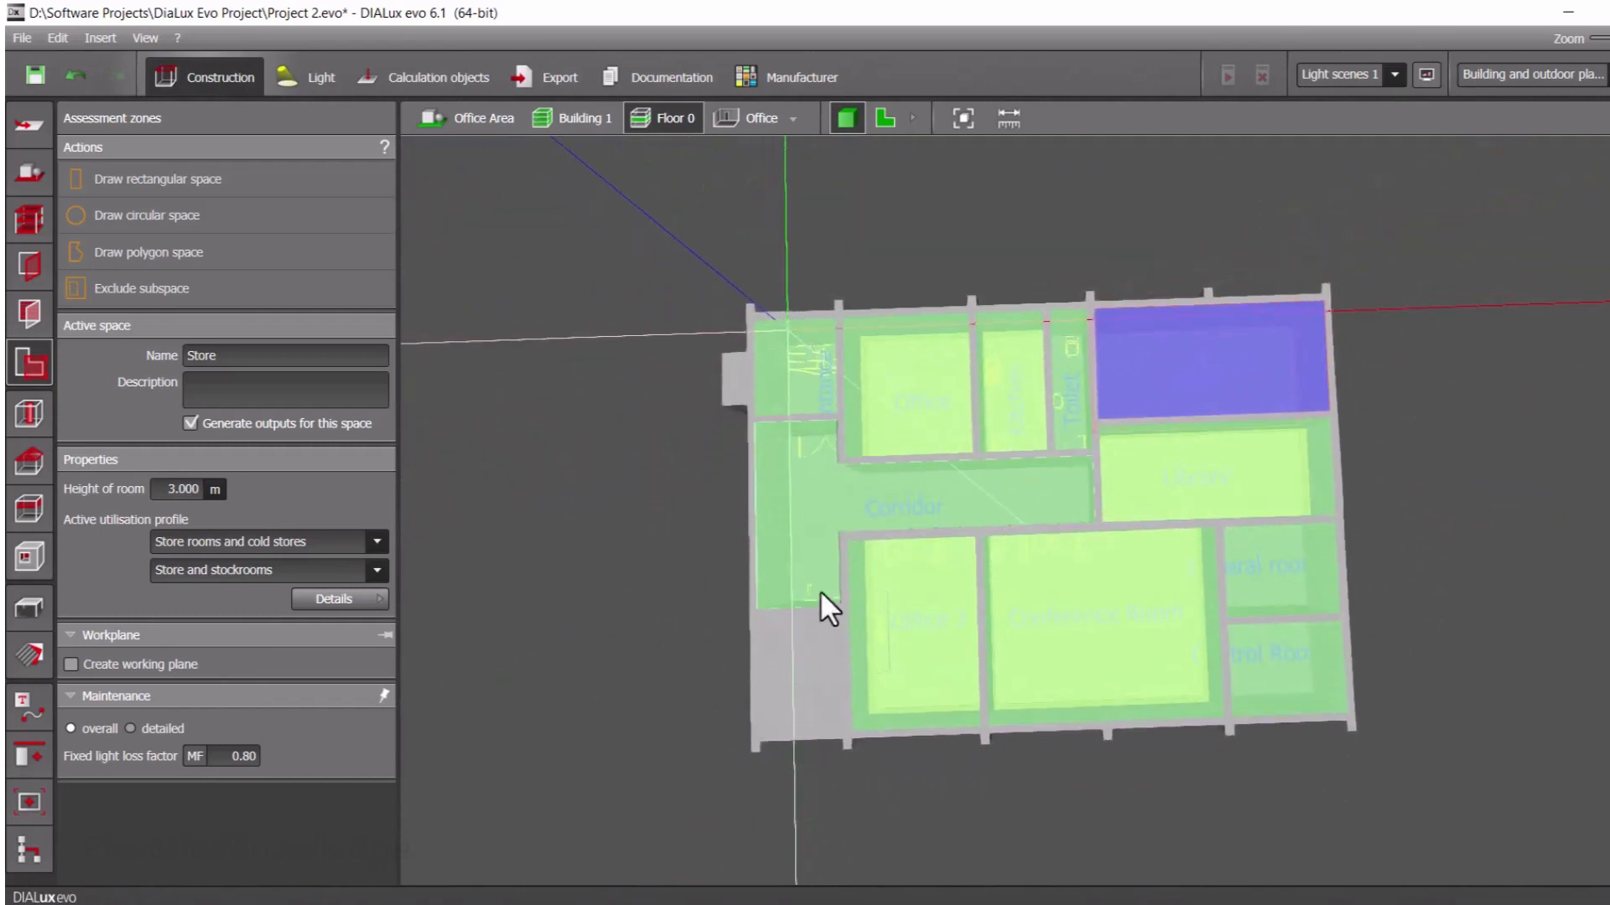
# Open the Apertures construction tools for adding building openings to Floor 0
pyautogui.click(31, 178)
pyautogui.click(29, 221)
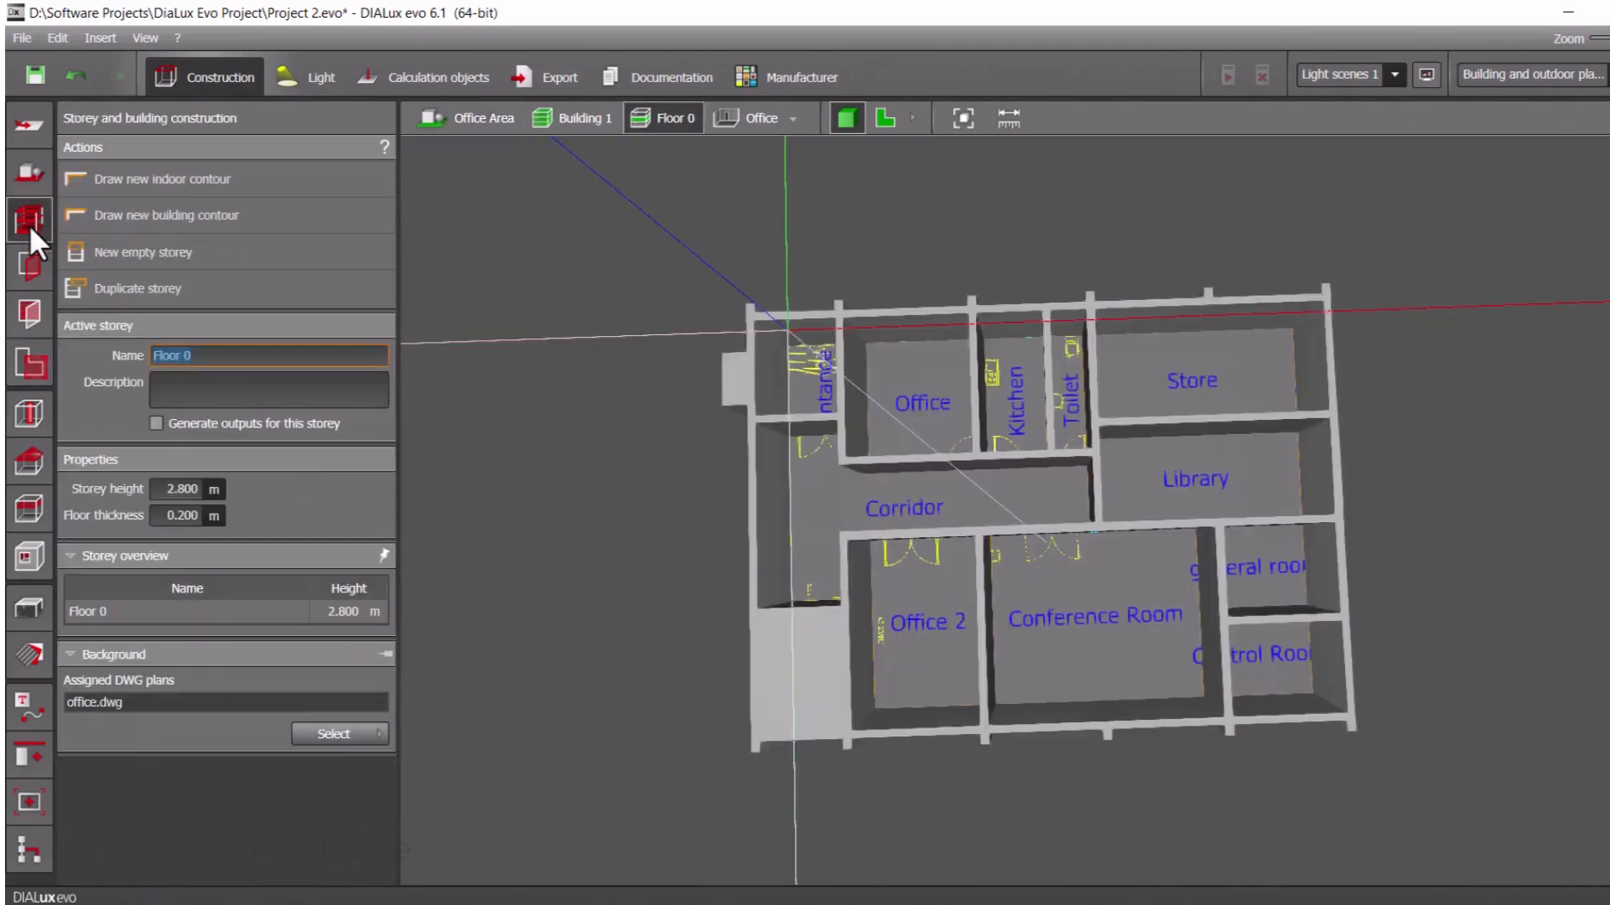
pyautogui.click(24, 270)
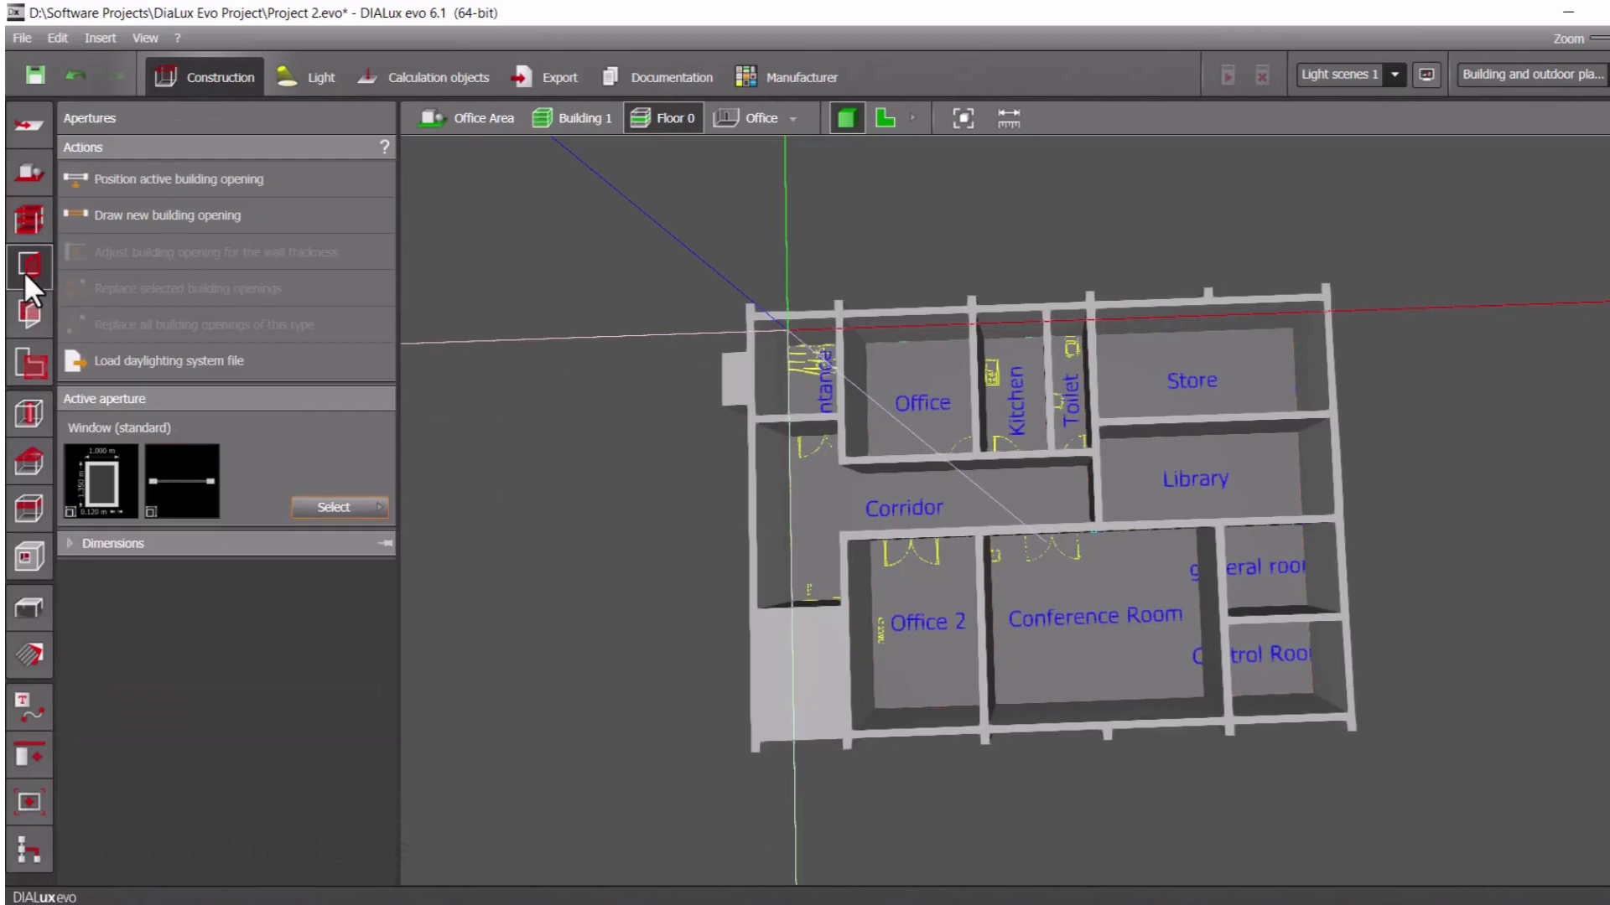